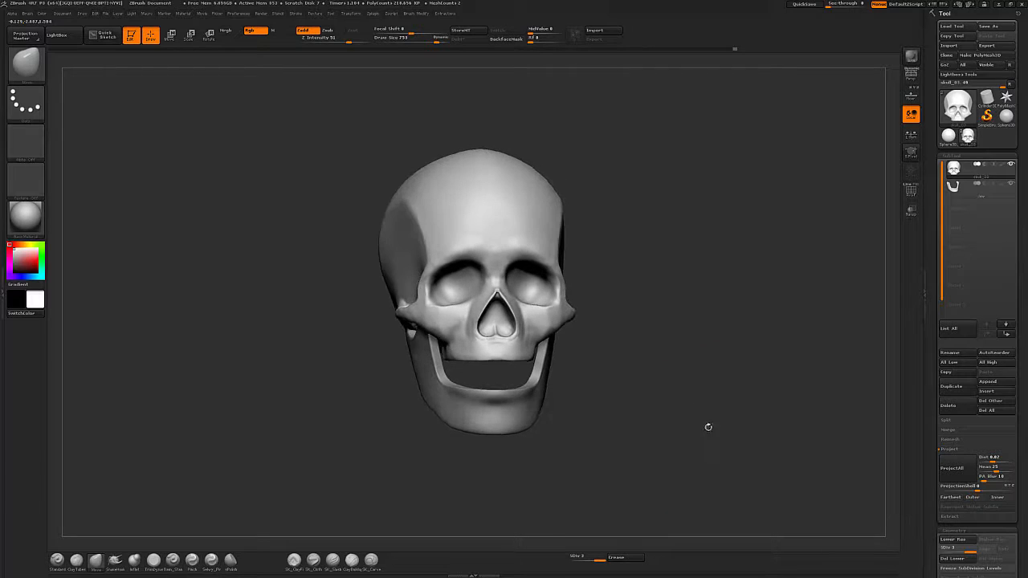
# Choose a sculpting brush, select the jaw subtool and step its subdivision level down.
pyautogui.press('b')
pyautogui.press('c')
pyautogui.press('b')
pyautogui.press('s')
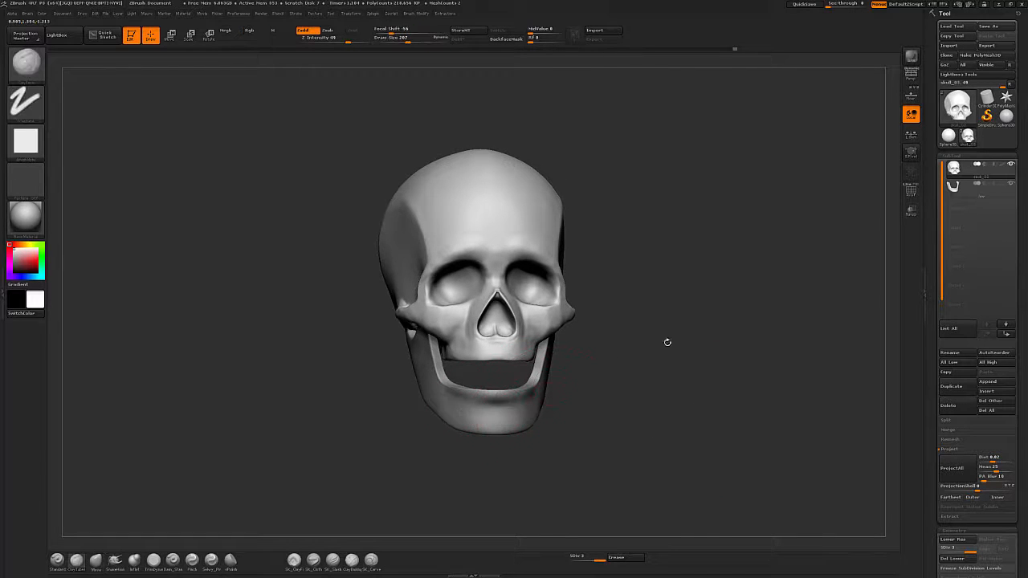
pyautogui.keyDown('alt'); pyautogui.click(465, 394); pyautogui.keyUp('alt')
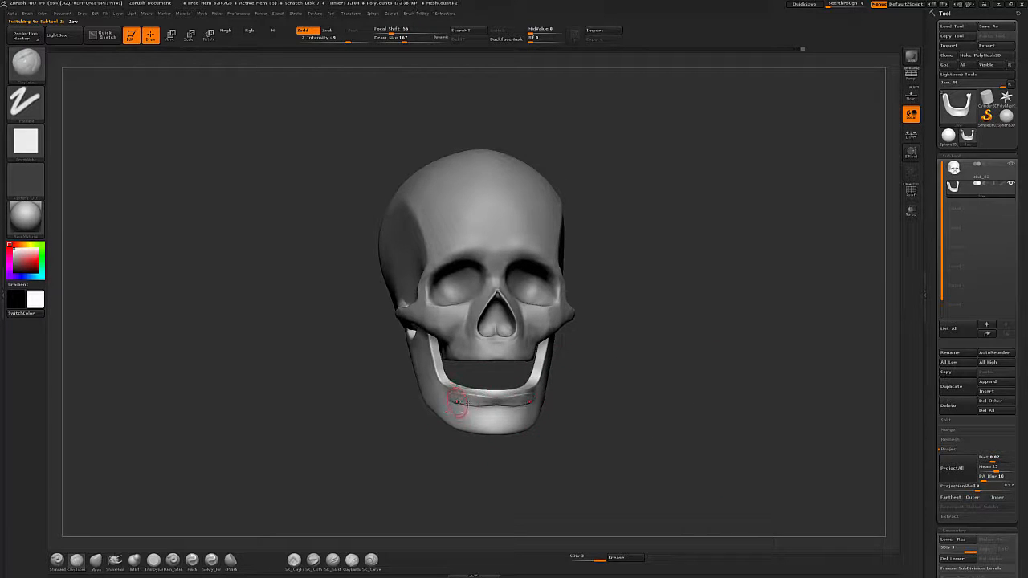
pyautogui.press('shift')
pyautogui.moveTo(450, 396)
pyautogui.keyDown('shift'); pyautogui.mouseDown()
pyautogui.moveTo(518, 399)
pyautogui.moveTo(456, 399)
pyautogui.mouseUp(); pyautogui.keyUp('shift')
pyautogui.moveTo(596, 391)
pyautogui.mouseDown()
pyautogui.moveTo(696, 409)
pyautogui.moveTo(603, 418)
pyautogui.moveTo(711, 424)
pyautogui.moveTo(711, 434)
pyautogui.mouseUp()
pyautogui.press('s')
pyautogui.moveTo(427, 368); pyautogui.dragTo(477, 391)
pyautogui.hotkey('shift', 'd')
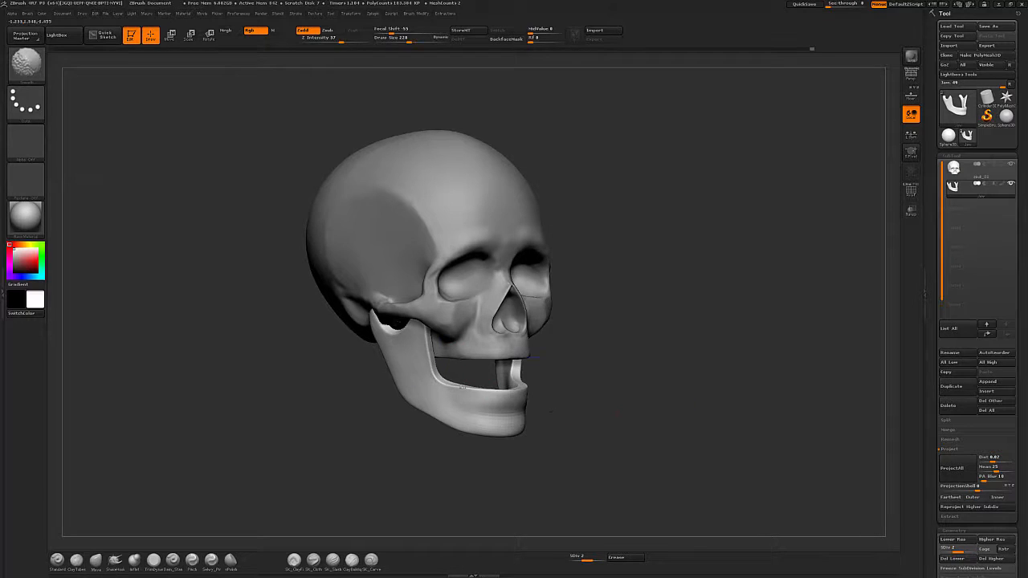
pyautogui.moveTo(668, 385); pyautogui.dragTo(680, 396)
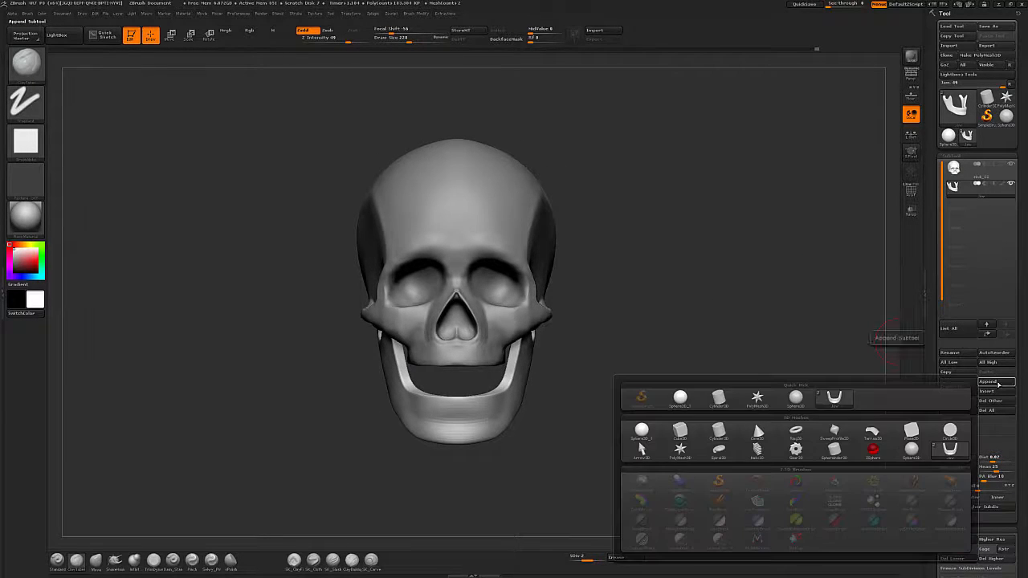
# Append a Cube3D subtool and turn on transparency to see it through the skull from the side.
pyautogui.click(985, 392)
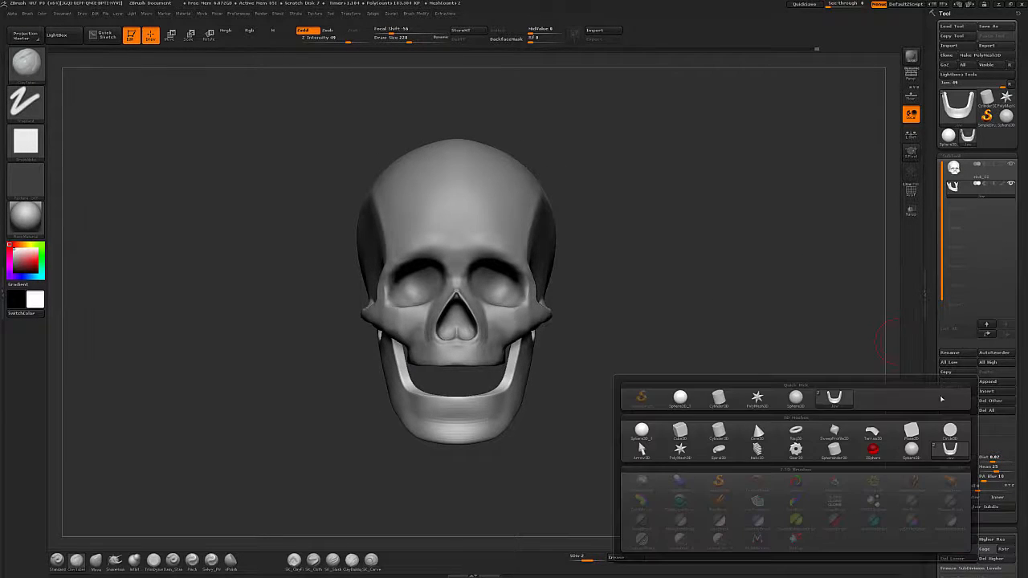
pyautogui.click(687, 435)
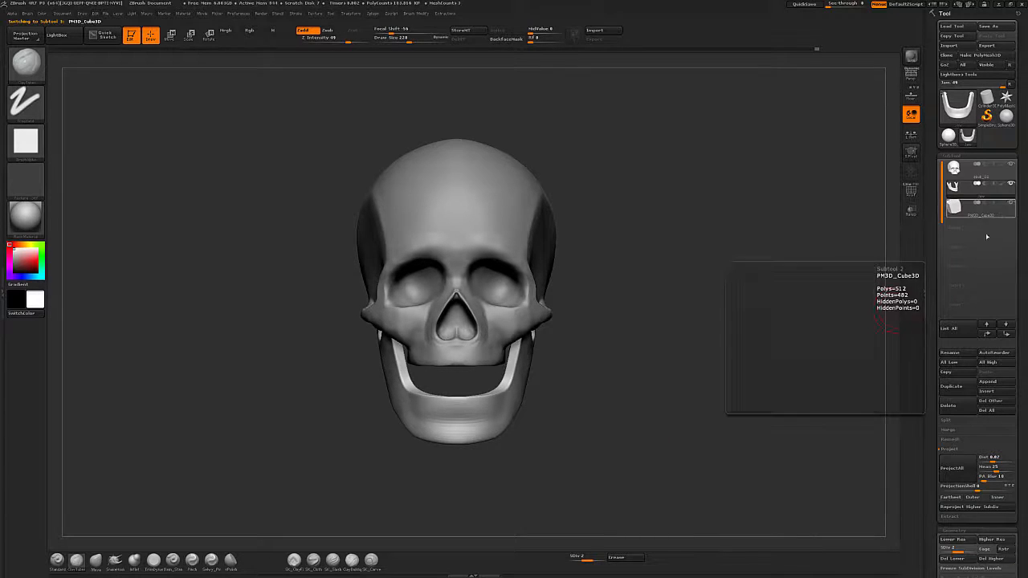
pyautogui.moveTo(662, 401); pyautogui.dragTo(746, 405)
pyautogui.keyDown('alt'); pyautogui.moveTo(499, 336); pyautogui.dragTo(615, 351); pyautogui.keyUp('alt')
pyautogui.moveTo(716, 365); pyautogui.dragTo(703, 361)
pyautogui.click(912, 211)
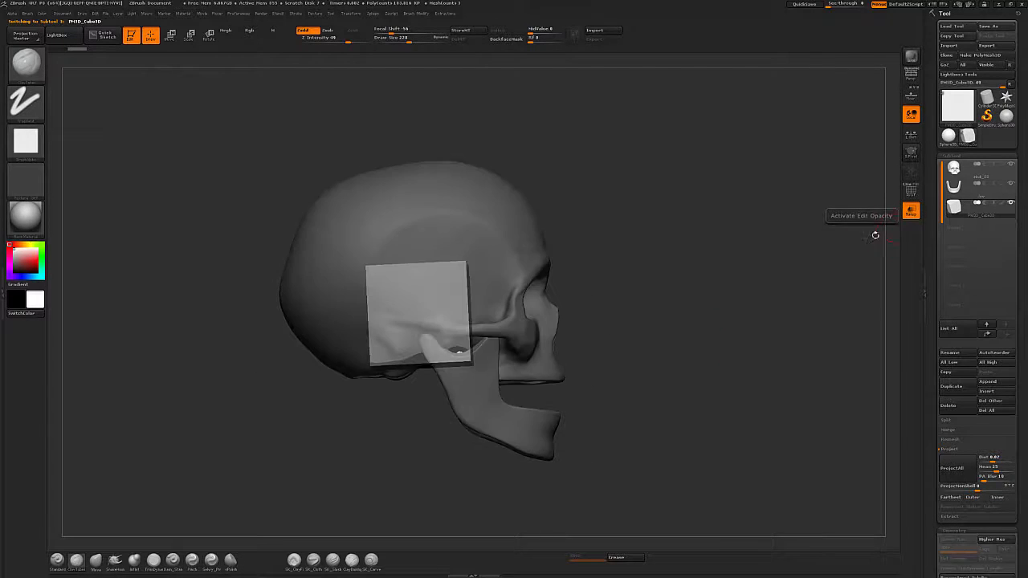
pyautogui.keyDown('alt'); pyautogui.moveTo(822, 323); pyautogui.dragTo(833, 319); pyautogui.keyUp('alt')
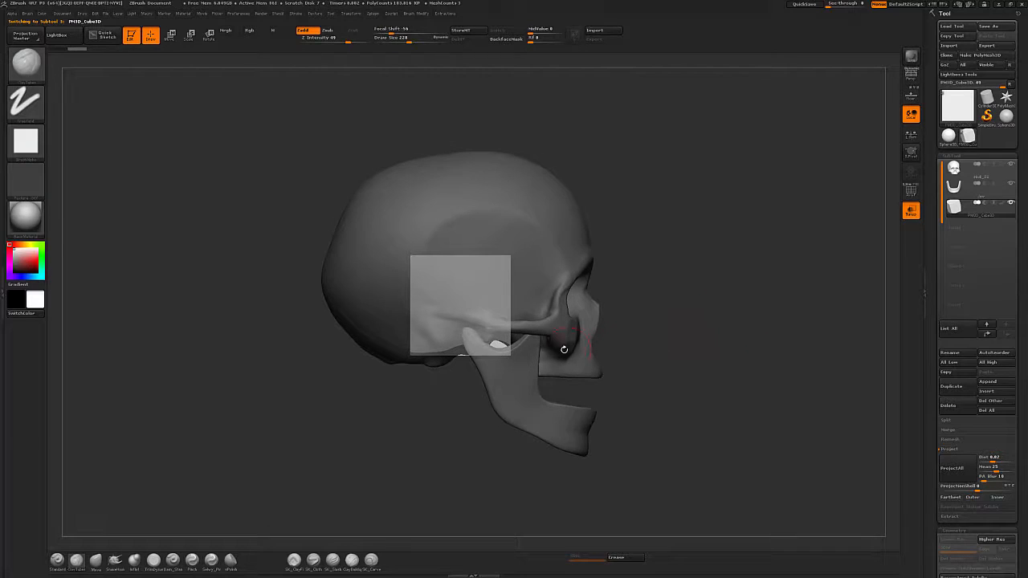
# Shrink the cube with the Deformation Size slider and flatten it with the Transpose gizmo.
pyautogui.scroll(-15, 1025, 448)
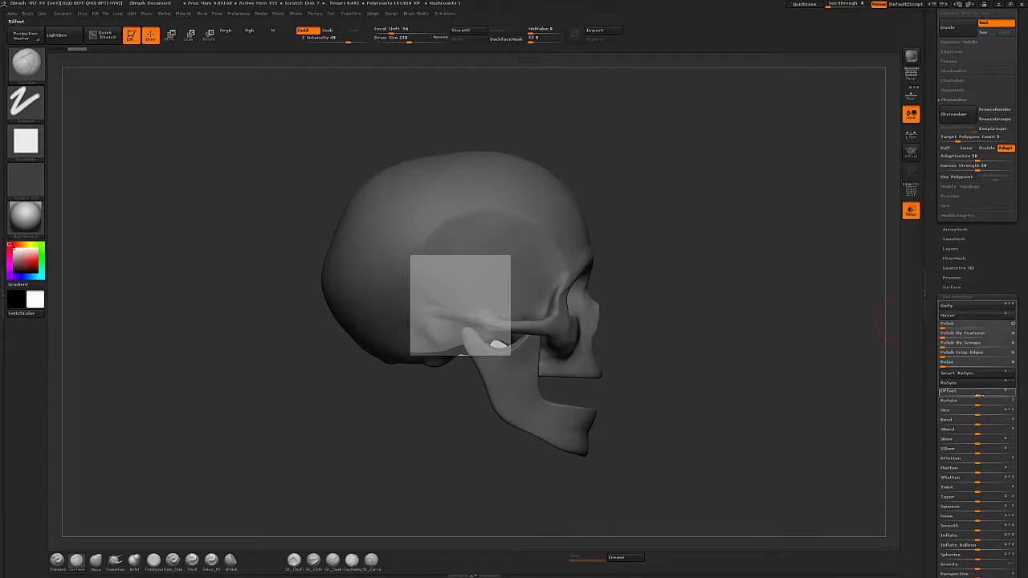
pyautogui.moveTo(976, 413); pyautogui.dragTo(1008, 411)
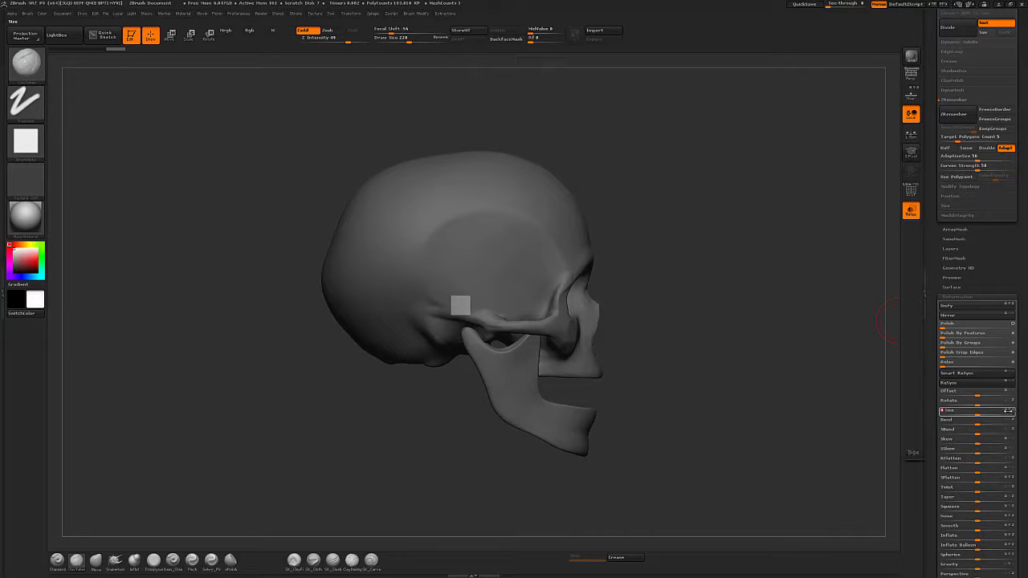
pyautogui.press('w')
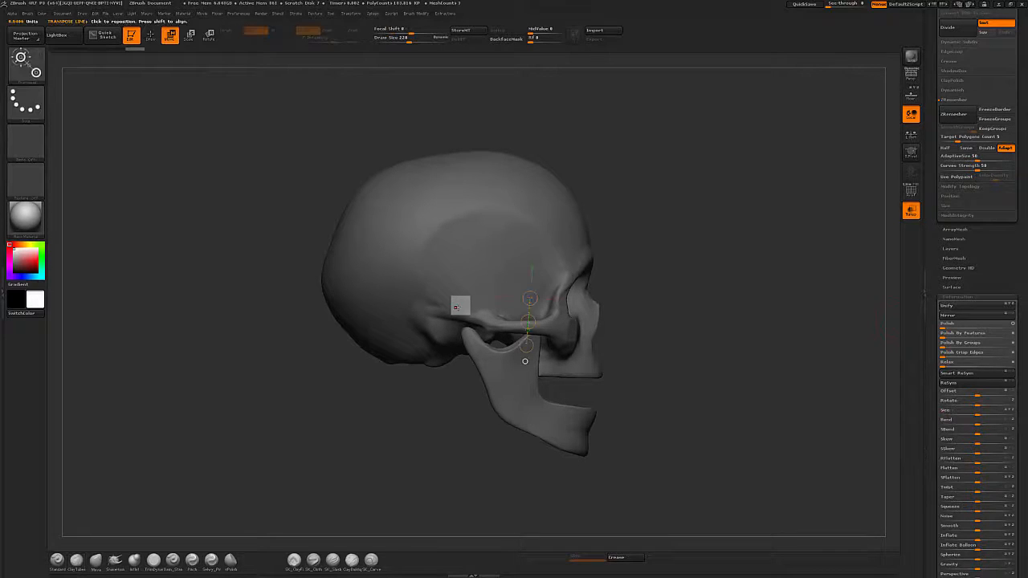
pyautogui.keyDown('shift'); pyautogui.moveTo(689, 301); pyautogui.dragTo(720, 305); pyautogui.keyUp('shift')
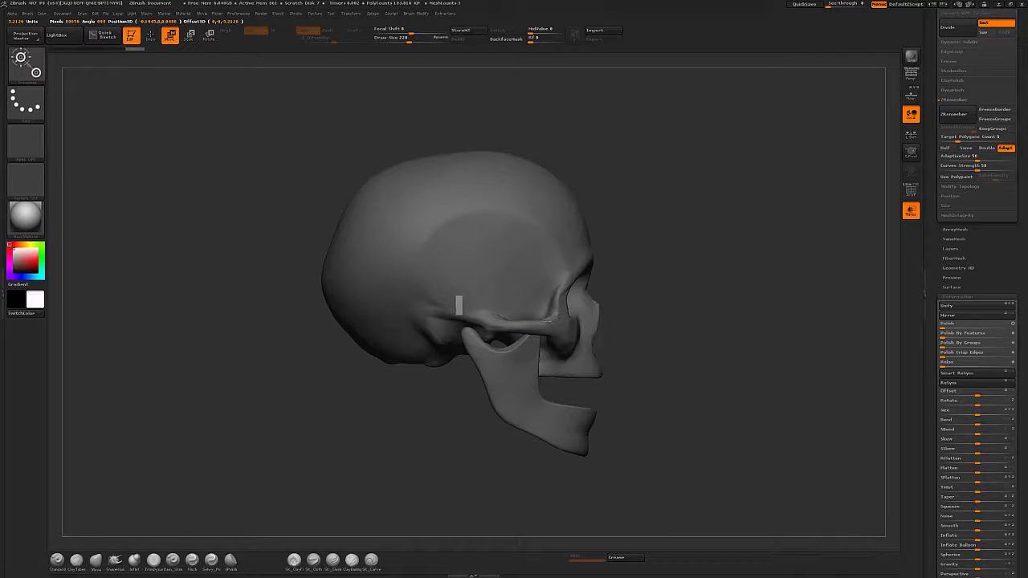
# Move the small cube forward into the mouth opening between the upper and lower jaw.
pyautogui.moveTo(777, 409); pyautogui.dragTo(681, 408)
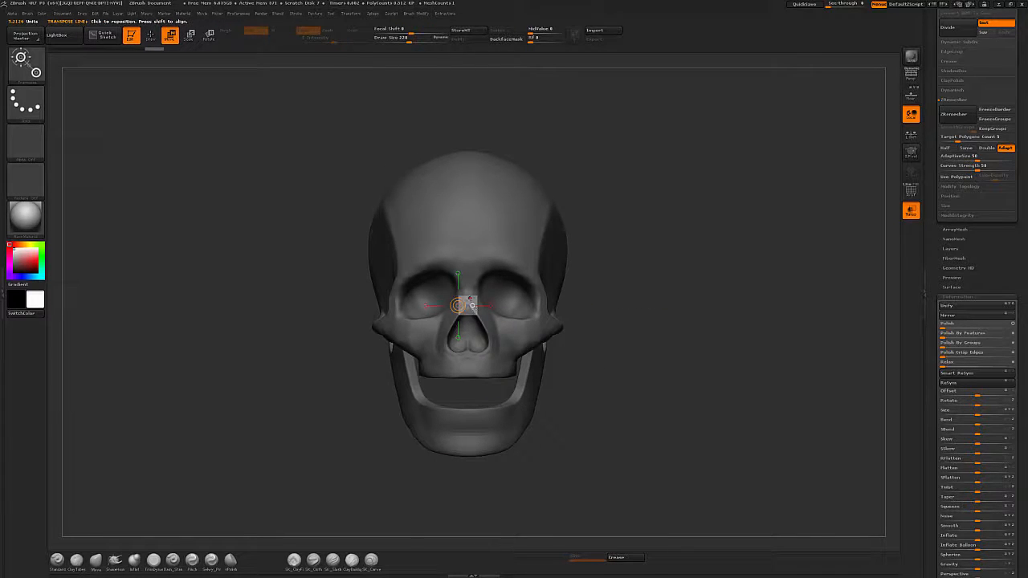
pyautogui.moveTo(469, 298)
pyautogui.keyDown('shift'); pyautogui.mouseDown()
pyautogui.moveTo(778, 298)
pyautogui.moveTo(696, 302)
pyautogui.mouseUp(); pyautogui.keyUp('shift')
pyautogui.moveTo(624, 298); pyautogui.dragTo(654, 403)
# Rename the cube subtool as Teeth.
pyautogui.moveTo(1023, 203); pyautogui.dragTo(996, 347)
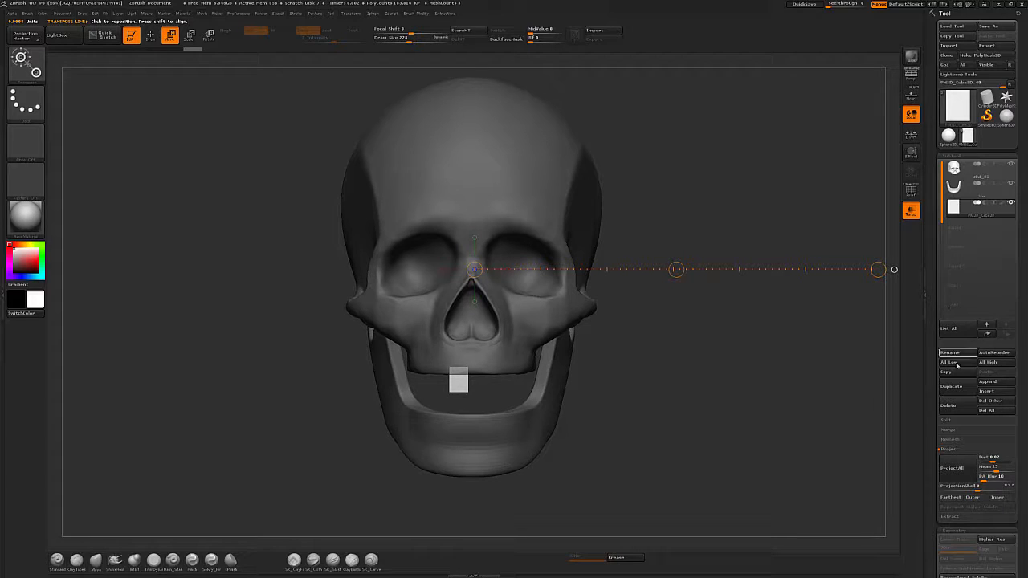
pyautogui.click(960, 353)
pyautogui.write('Tee')
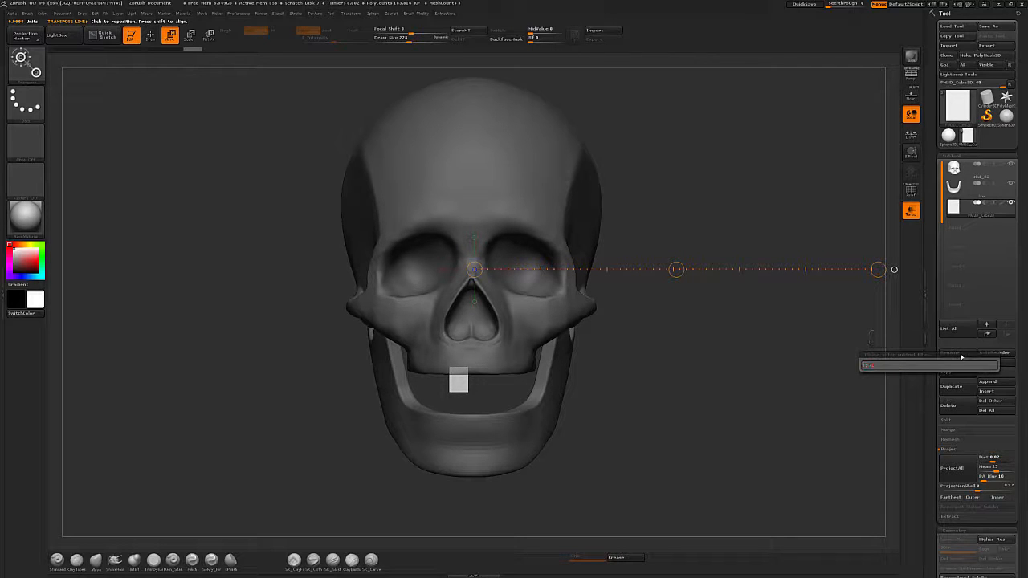
pyautogui.write('th')
pyautogui.press('Return')
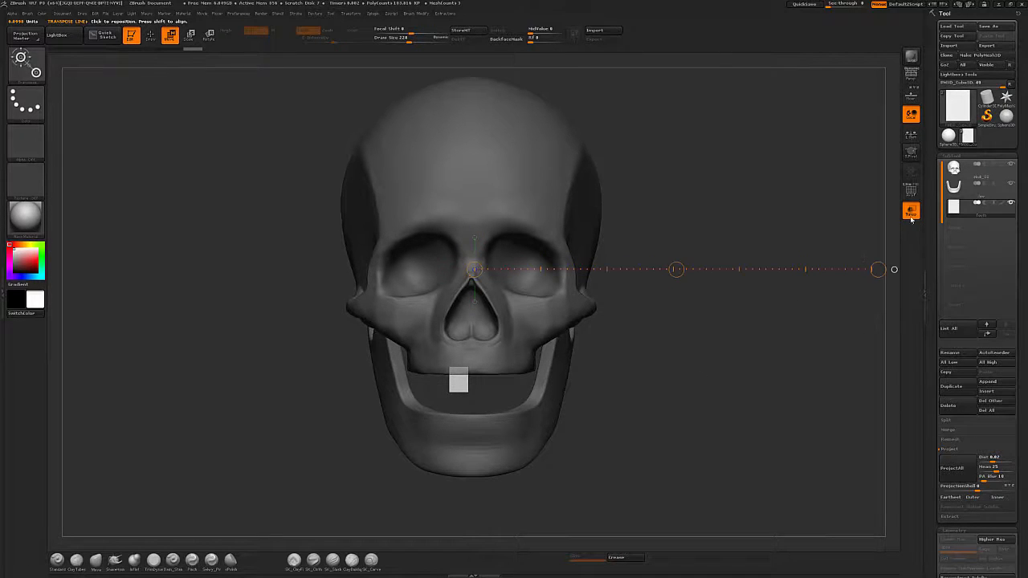
# Show the teeth reference image behind the skull in side view.
pyautogui.moveTo(626, 401); pyautogui.dragTo(755, 408)
pyautogui.moveTo(649, 374); pyautogui.dragTo(830, 374)
pyautogui.click(831, 375)
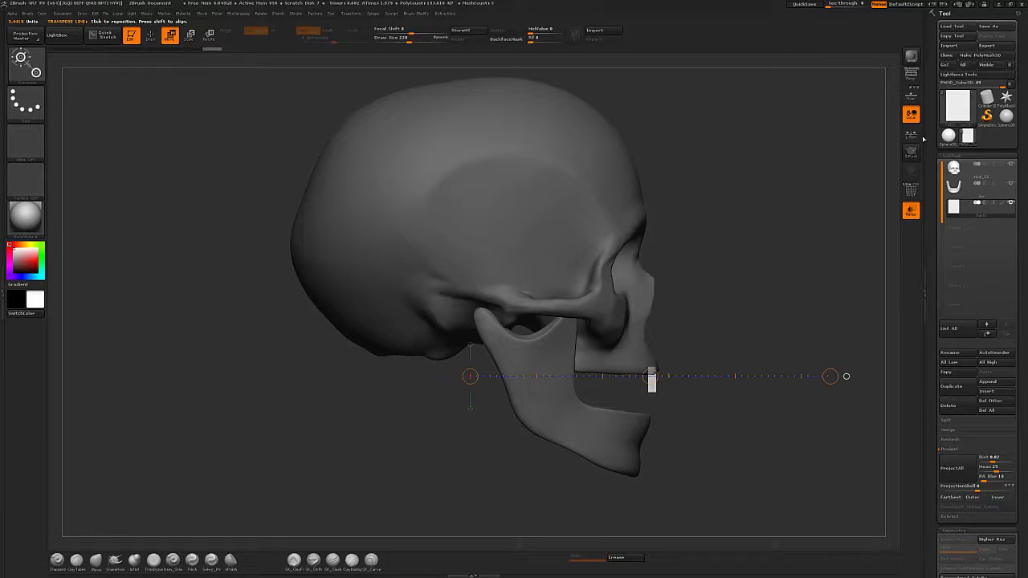
pyautogui.click(911, 96)
pyautogui.keyDown('alt'); pyautogui.moveTo(835, 227); pyautogui.dragTo(721, 204); pyautogui.keyUp('alt')
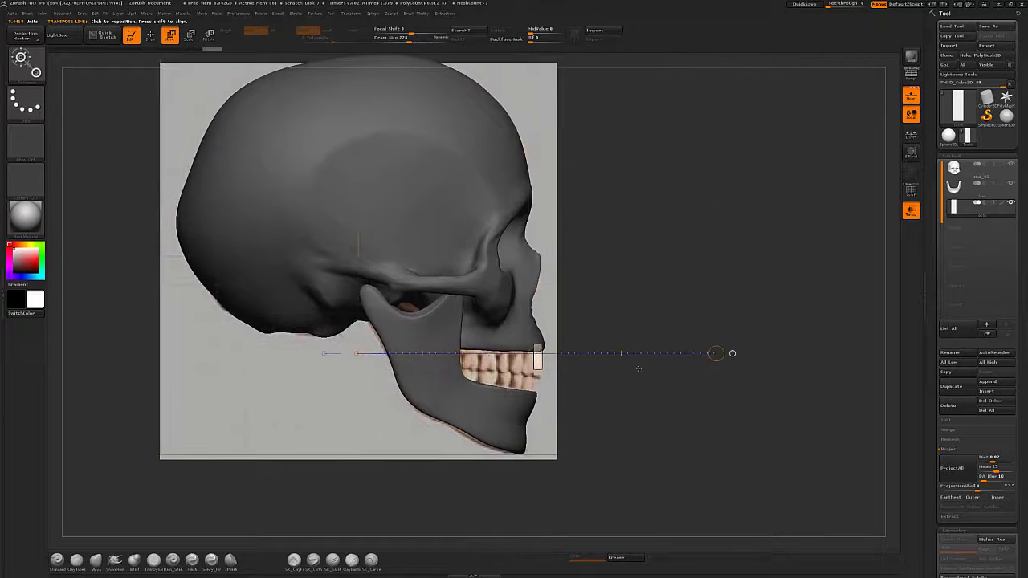
# Align the tooth cube with the front upper incisor in the reference image, front and side.
pyautogui.moveTo(536, 353); pyautogui.dragTo(536, 358)
pyautogui.moveTo(707, 430); pyautogui.dragTo(651, 437)
pyautogui.moveTo(552, 364)
pyautogui.keyDown('shift'); pyautogui.mouseDown()
pyautogui.moveTo(722, 351)
pyautogui.moveTo(805, 362)
pyautogui.mouseUp(); pyautogui.keyUp('shift')
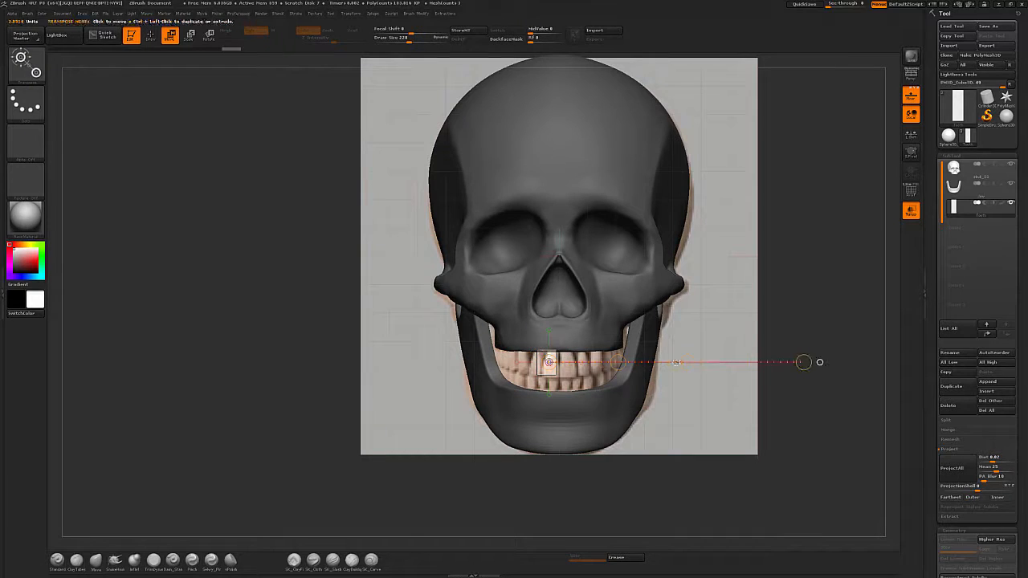
pyautogui.moveTo(675, 363); pyautogui.dragTo(673, 386)
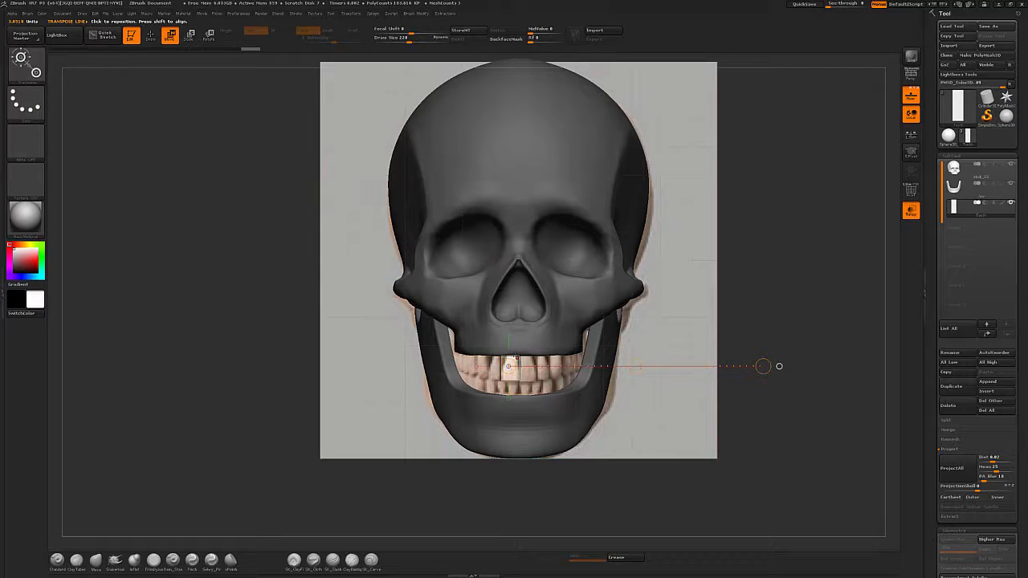
pyautogui.moveTo(515, 353); pyautogui.dragTo(516, 396)
pyautogui.moveTo(515, 403); pyautogui.dragTo(506, 396)
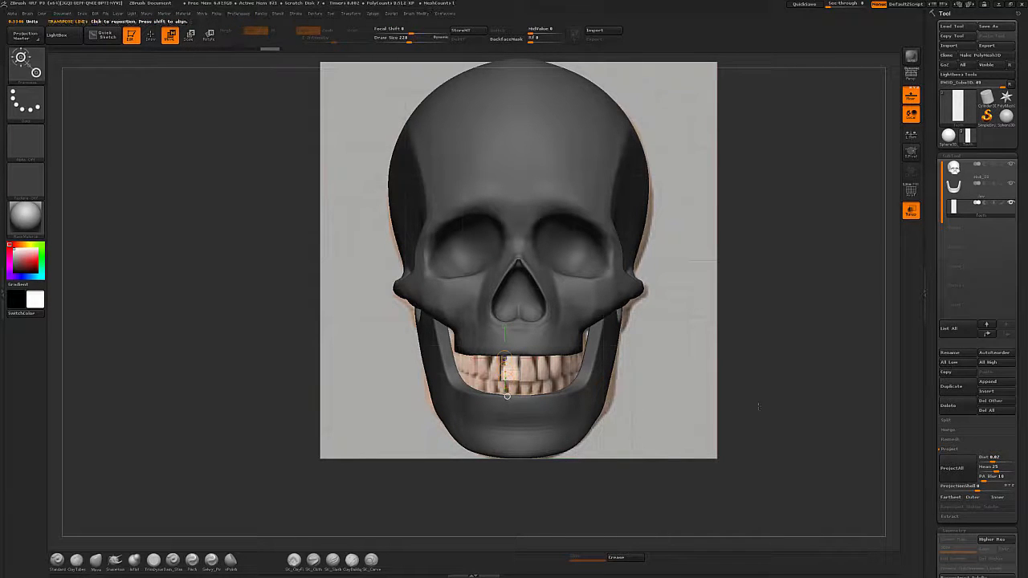
# Hide the reference image and scale the tooth cube down slightly with the Transpose line.
pyautogui.click(910, 95)
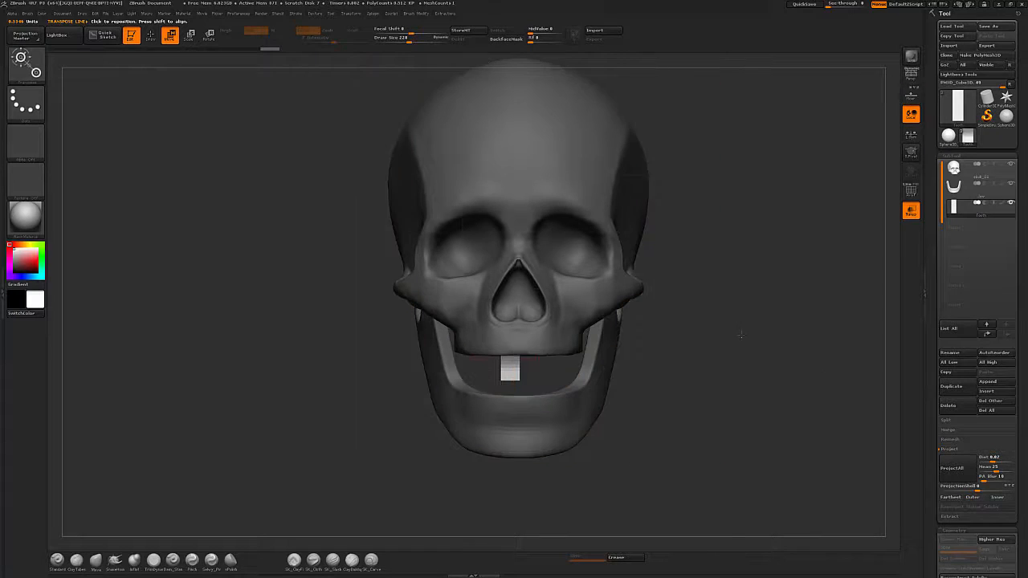
pyautogui.keyDown('alt'); pyautogui.moveTo(722, 422); pyautogui.dragTo(693, 421); pyautogui.keyUp('alt')
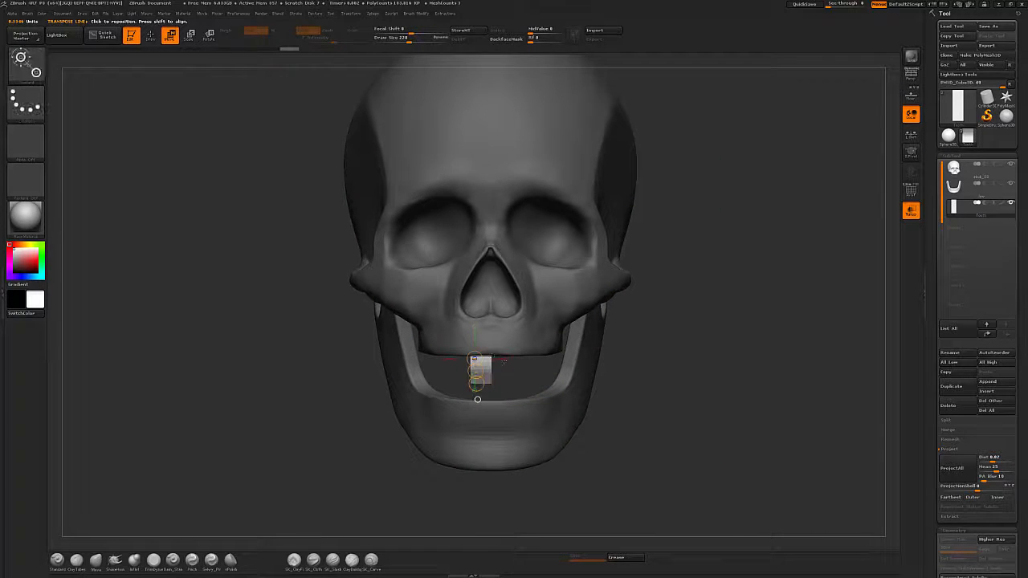
pyautogui.moveTo(489, 354); pyautogui.dragTo(756, 355)
pyautogui.press('e')
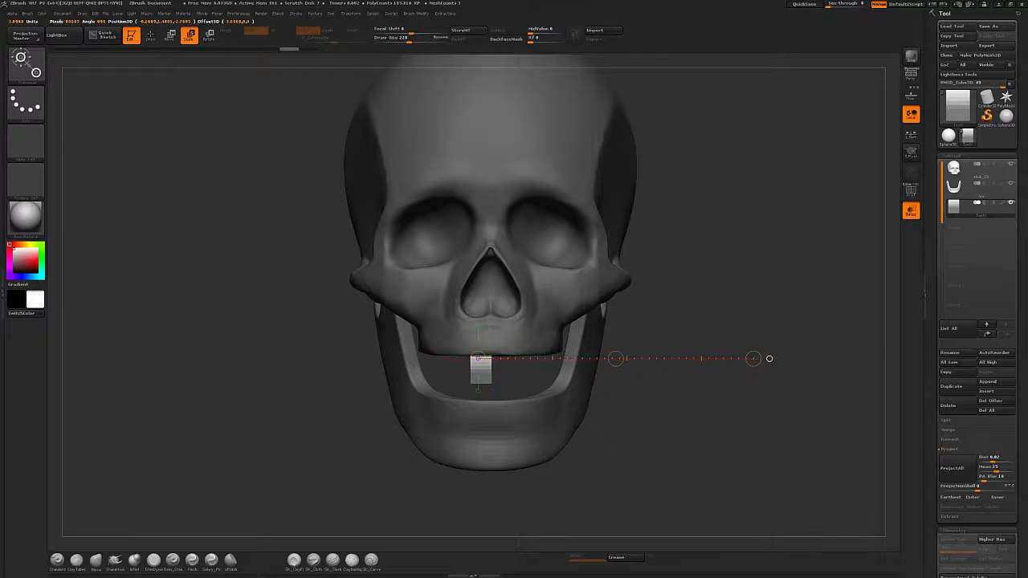
pyautogui.moveTo(755, 355); pyautogui.dragTo(745, 359)
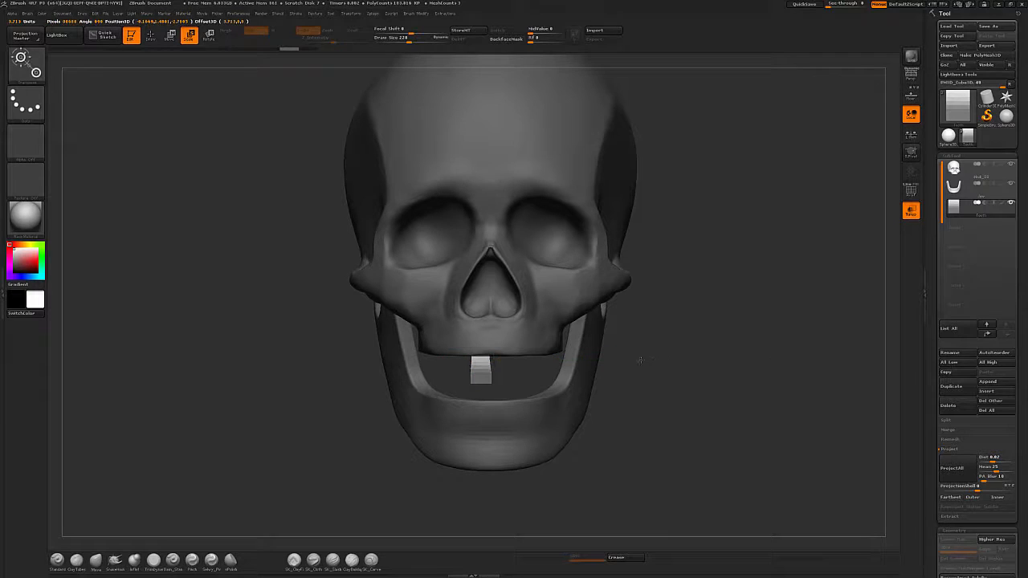
pyautogui.moveTo(640, 359); pyautogui.dragTo(658, 371)
pyautogui.keyDown('alt'); pyautogui.moveTo(741, 425); pyautogui.dragTo(720, 437); pyautogui.keyUp('alt')
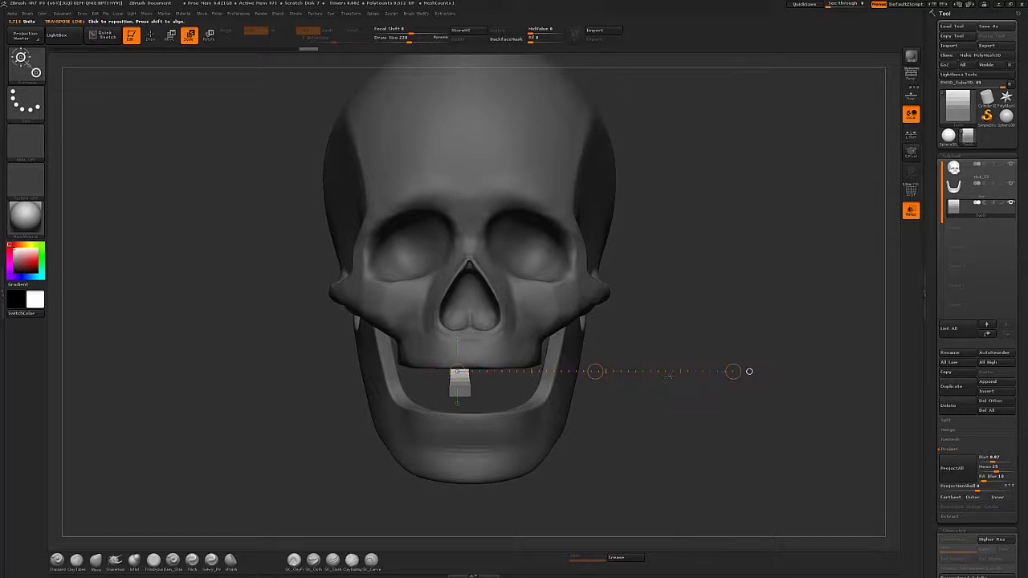
pyautogui.moveTo(747, 371); pyautogui.dragTo(706, 371)
# Round the tooth cube with the Polish deformation and inflate it slightly.
pyautogui.press('q')
pyautogui.press('w')
pyautogui.moveTo(659, 409)
pyautogui.keyDown('ctrl'); pyautogui.mouseDown()
pyautogui.moveTo(705, 428)
pyautogui.moveTo(681, 429)
pyautogui.moveTo(697, 417)
pyautogui.mouseUp(); pyautogui.keyUp('ctrl')
pyautogui.press('q')
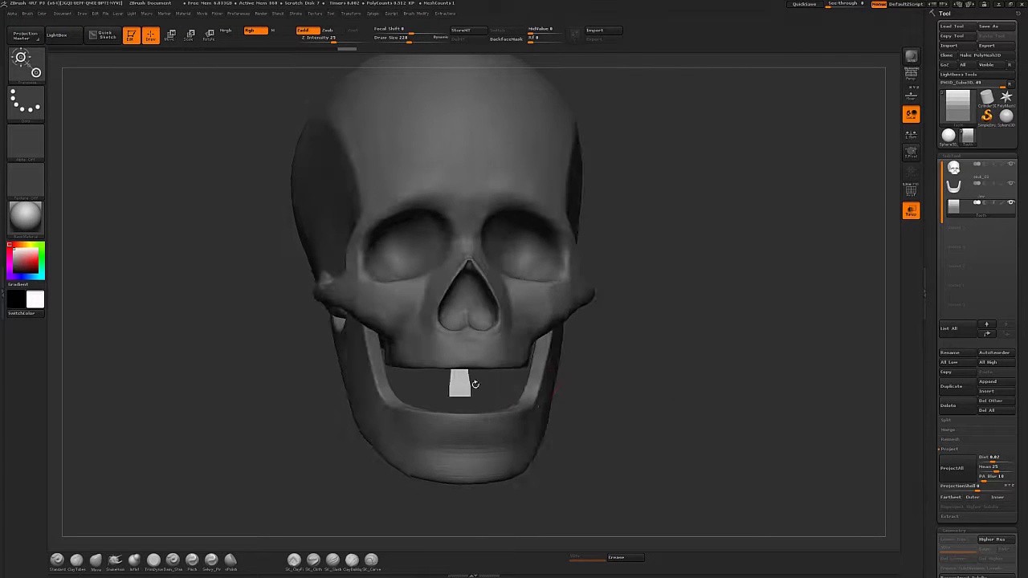
pyautogui.moveTo(1023, 438); pyautogui.dragTo(1026, 72)
pyautogui.moveTo(1024, 514); pyautogui.dragTo(1024, 265)
pyautogui.moveTo(943, 279); pyautogui.dragTo(964, 282)
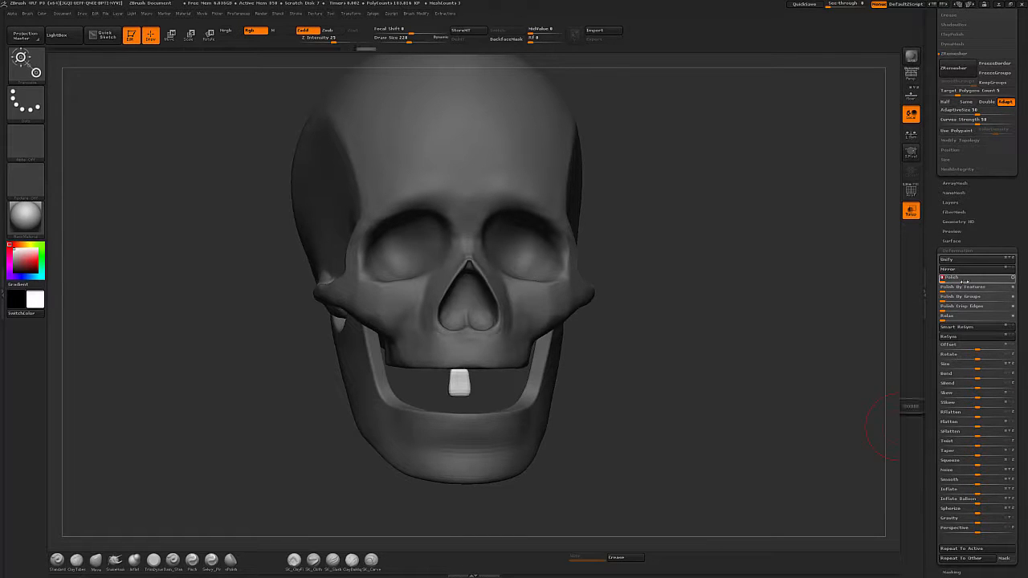
pyautogui.moveTo(695, 378); pyautogui.dragTo(754, 354)
pyautogui.moveTo(945, 279); pyautogui.dragTo(959, 281)
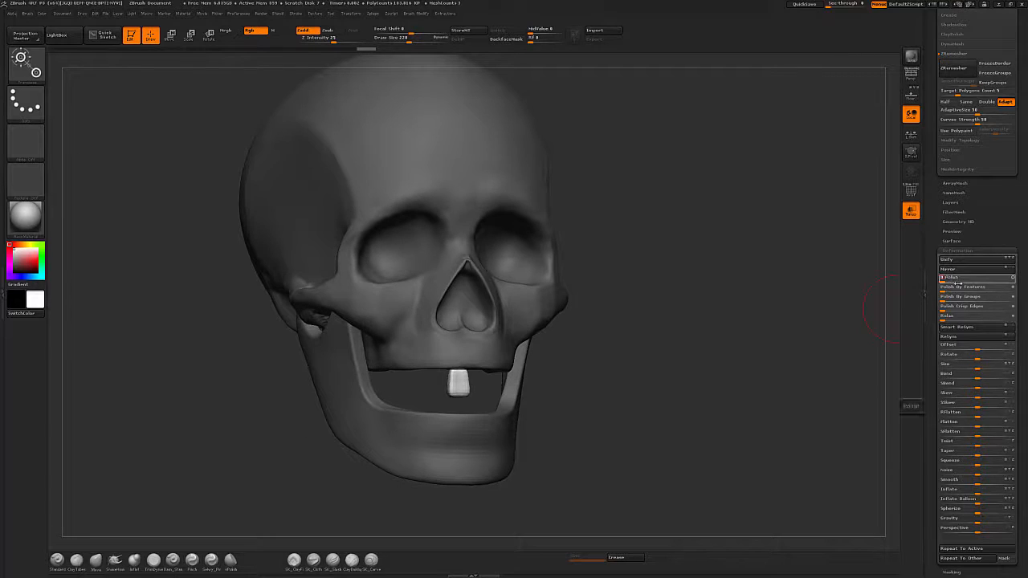
pyautogui.click(982, 491)
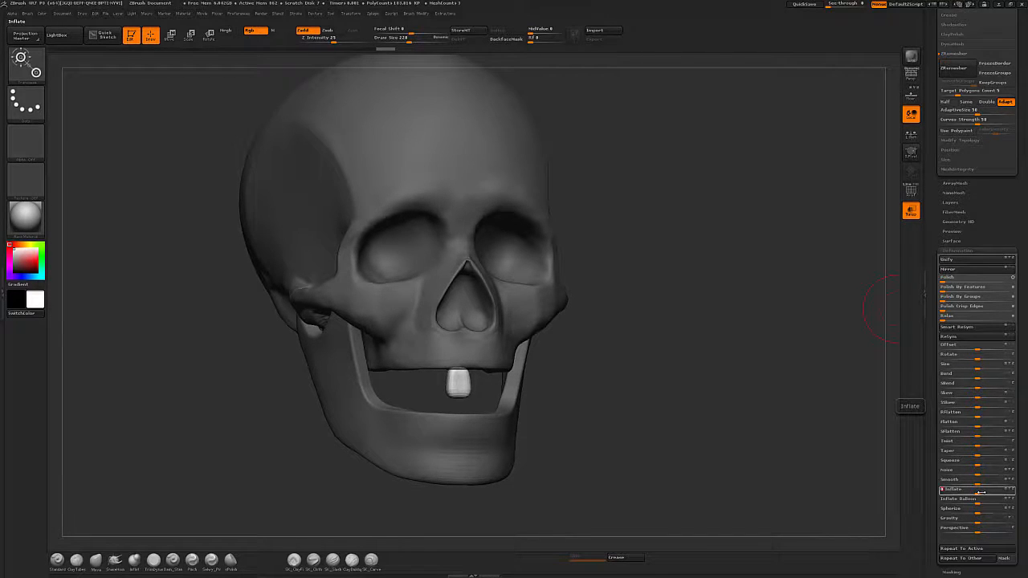
# Reposition the tooth and show the teeth reference again in front view.
pyautogui.press('w')
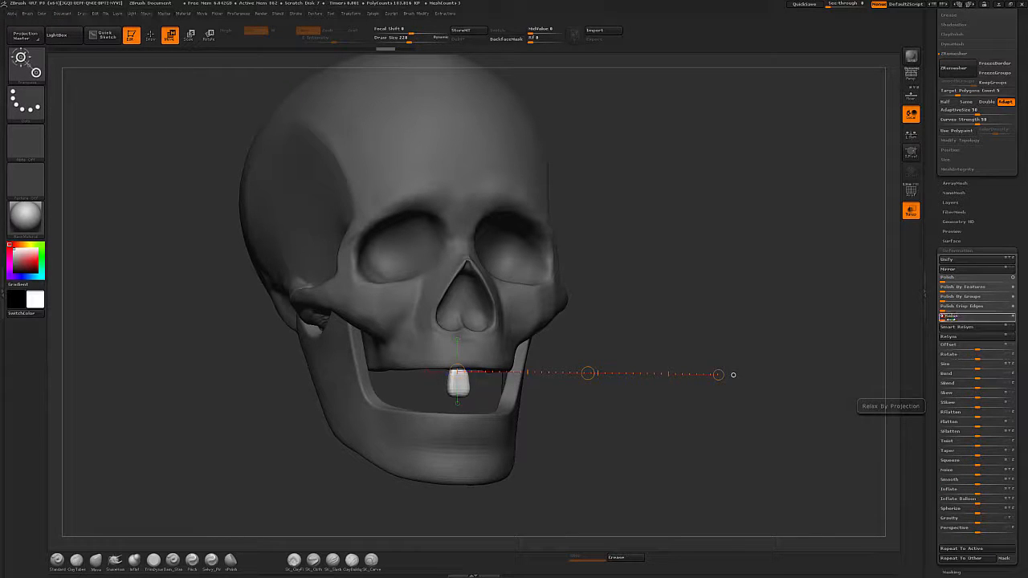
pyautogui.moveTo(727, 417); pyautogui.dragTo(669, 418)
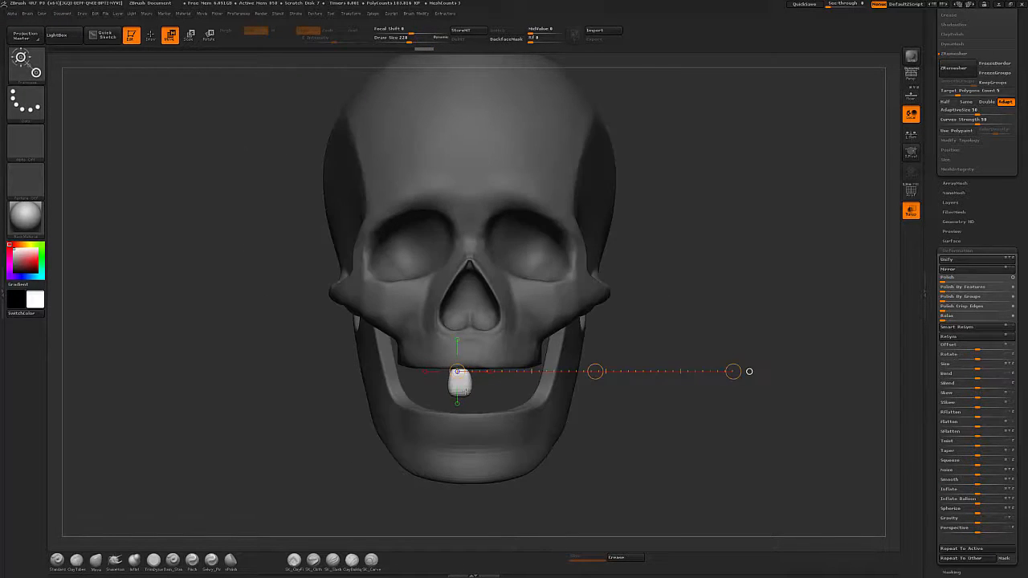
pyautogui.moveTo(460, 382)
pyautogui.keyDown('shift'); pyautogui.mouseDown()
pyautogui.moveTo(745, 383)
pyautogui.moveTo(729, 382)
pyautogui.mouseUp(); pyautogui.keyUp('shift')
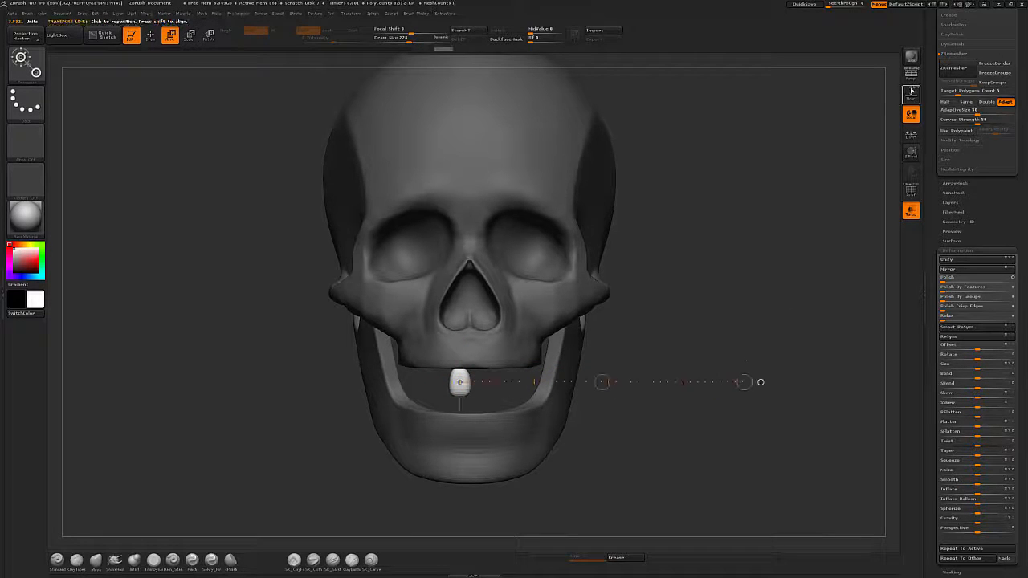
pyautogui.click(910, 94)
pyautogui.keyDown('alt'); pyautogui.moveTo(774, 302); pyautogui.dragTo(772, 331); pyautogui.keyUp('alt')
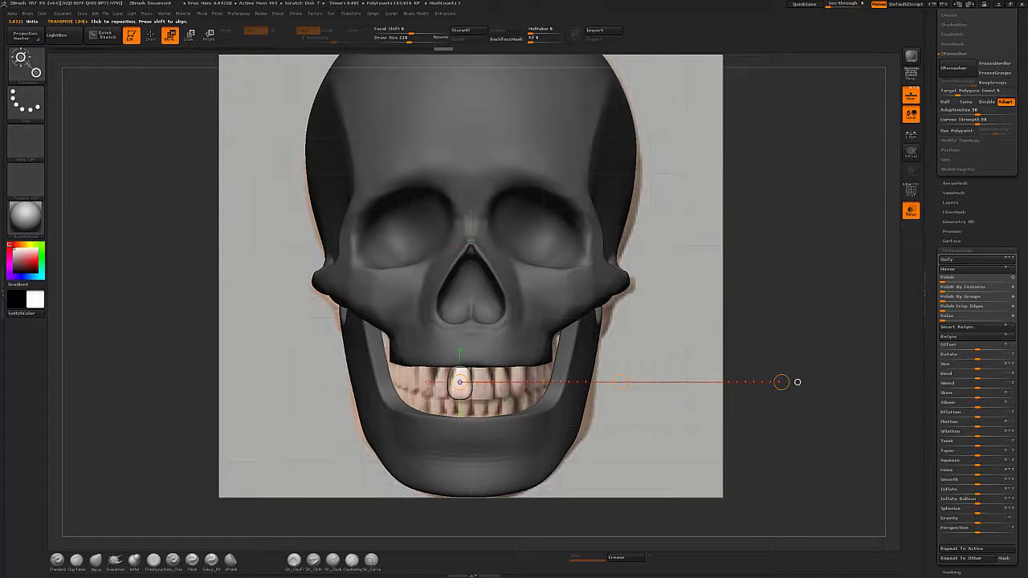
# Reshape the incisor with the Move brush, adjusting brush size and checking front and side views against the reference.
pyautogui.press('q')
pyautogui.press('b')
pyautogui.press('m')
pyautogui.press('v')
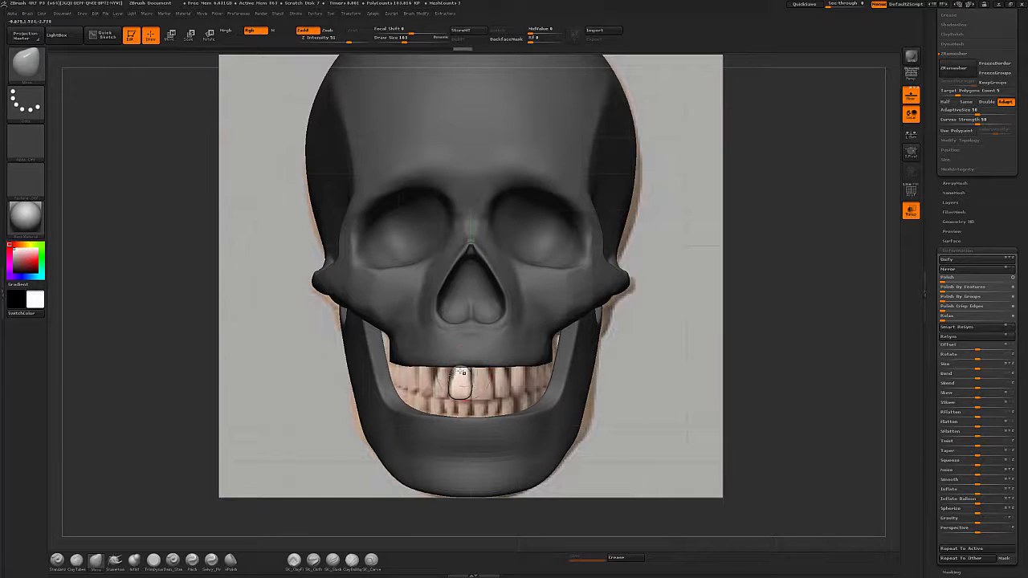
pyautogui.moveTo(461, 371); pyautogui.dragTo(458, 362)
pyautogui.moveTo(668, 334); pyautogui.dragTo(718, 346)
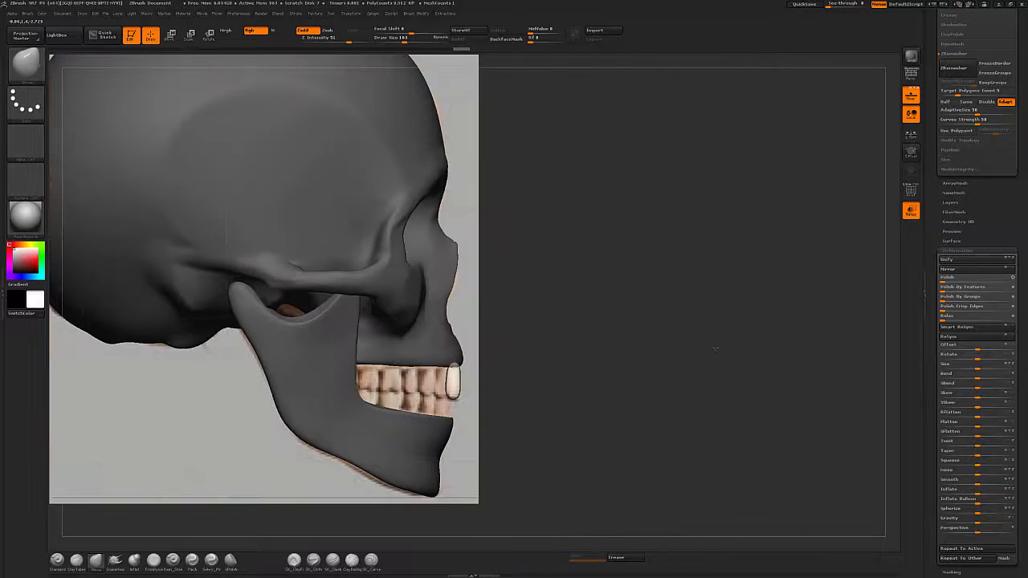
pyautogui.press('s')
pyautogui.moveTo(452, 370)
pyautogui.mouseDown()
pyautogui.moveTo(461, 386)
pyautogui.moveTo(451, 383)
pyautogui.mouseUp()
pyautogui.press('s')
pyautogui.moveTo(450, 382); pyautogui.dragTo(452, 381)
pyautogui.keyDown('shift'); pyautogui.moveTo(676, 364); pyautogui.dragTo(635, 371); pyautogui.keyUp('shift')
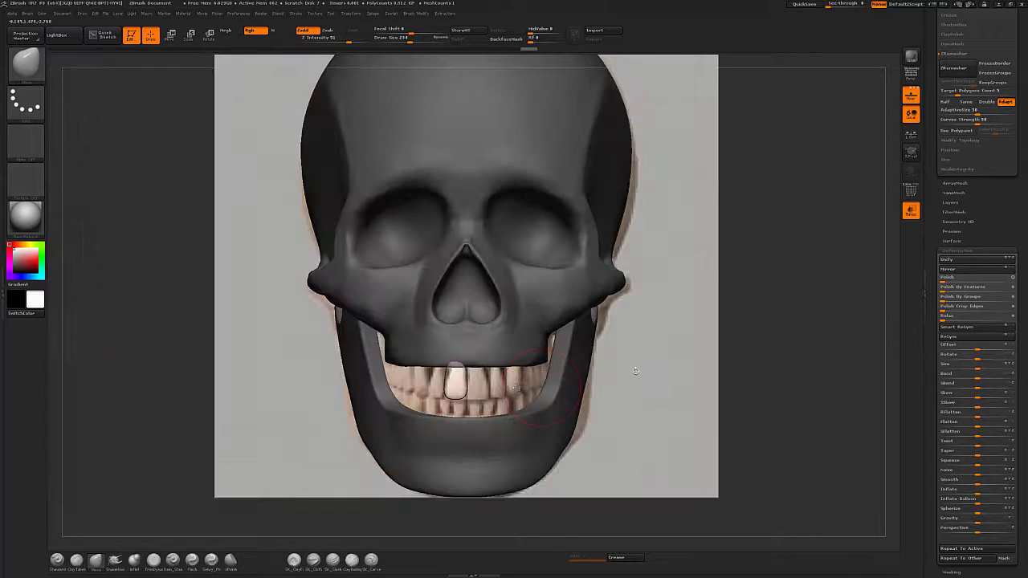
pyautogui.press('s')
pyautogui.moveTo(463, 396); pyautogui.dragTo(457, 396)
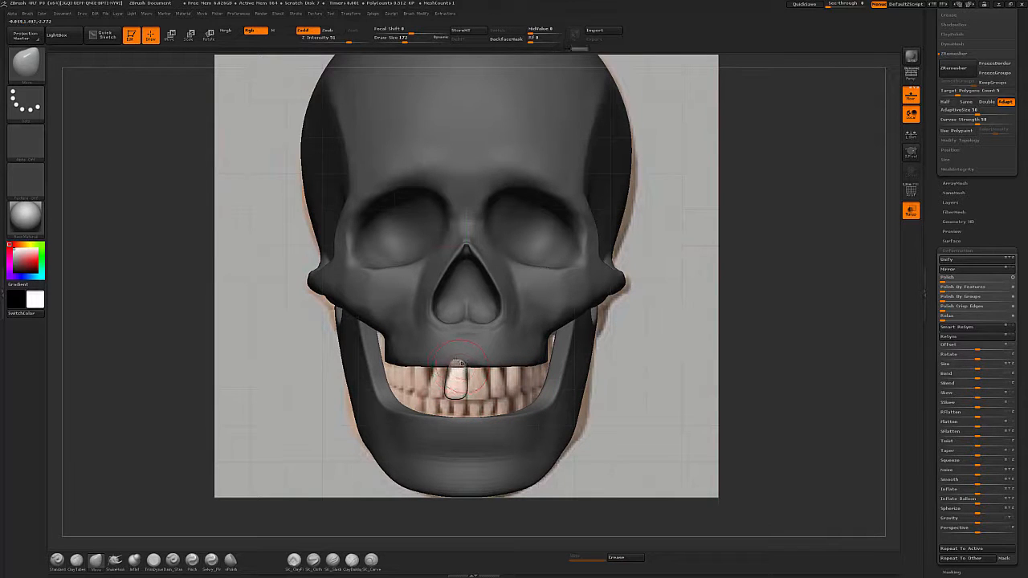
pyautogui.moveTo(468, 395); pyautogui.dragTo(464, 394)
# Orbit beneath the tooth and inspect it in isolation.
pyautogui.moveTo(757, 419); pyautogui.dragTo(717, 409)
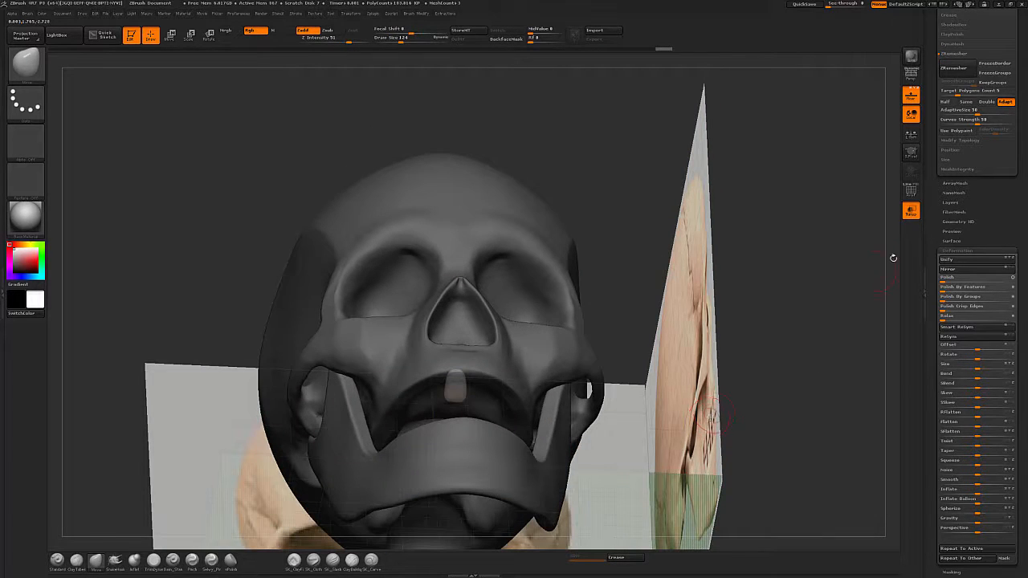
pyautogui.hotkey('alt', 's')
pyautogui.moveTo(543, 426); pyautogui.dragTo(483, 373)
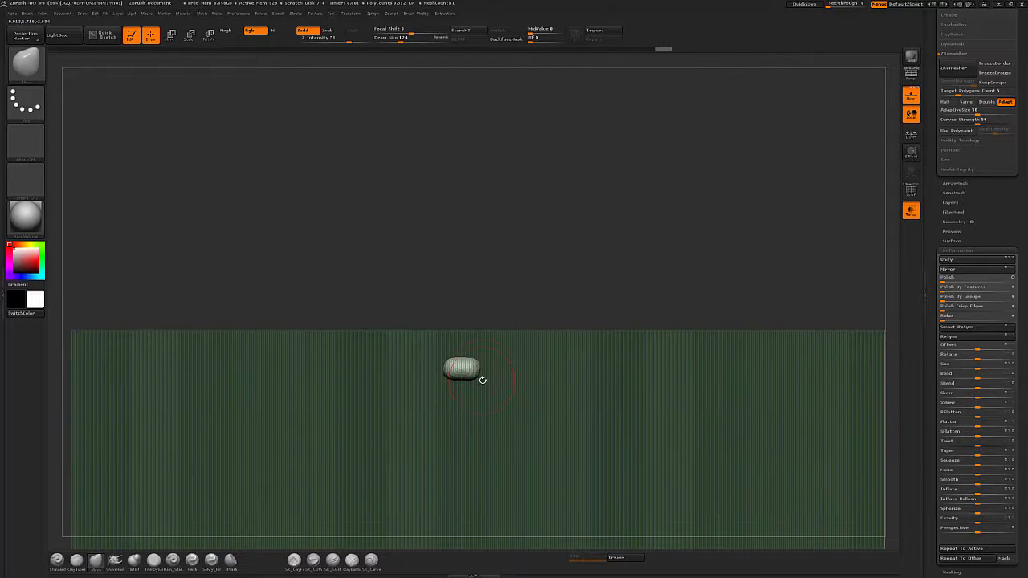
pyautogui.press('b')
pyautogui.press('t')
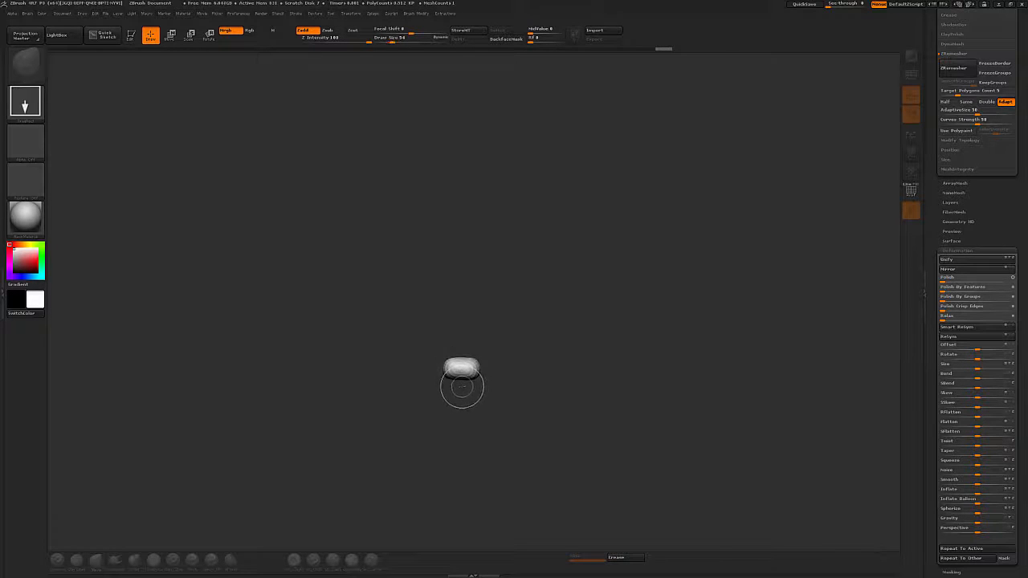
pyautogui.press('t')
# Sculpt the tooth's outline with a smaller brush to match the front upper incisor in the reference.
pyautogui.click(153, 559)
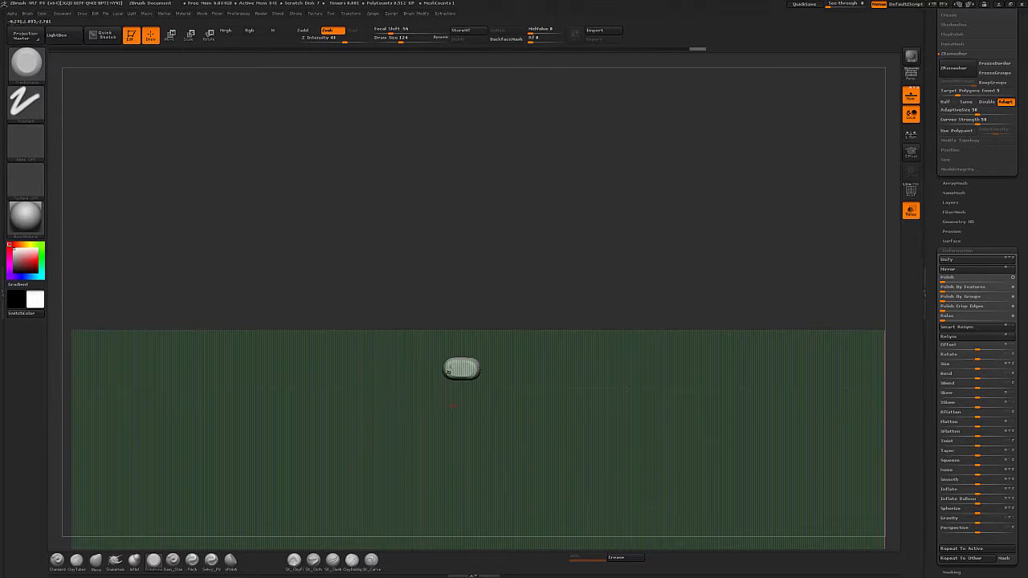
pyautogui.moveTo(448, 371); pyautogui.dragTo(500, 355)
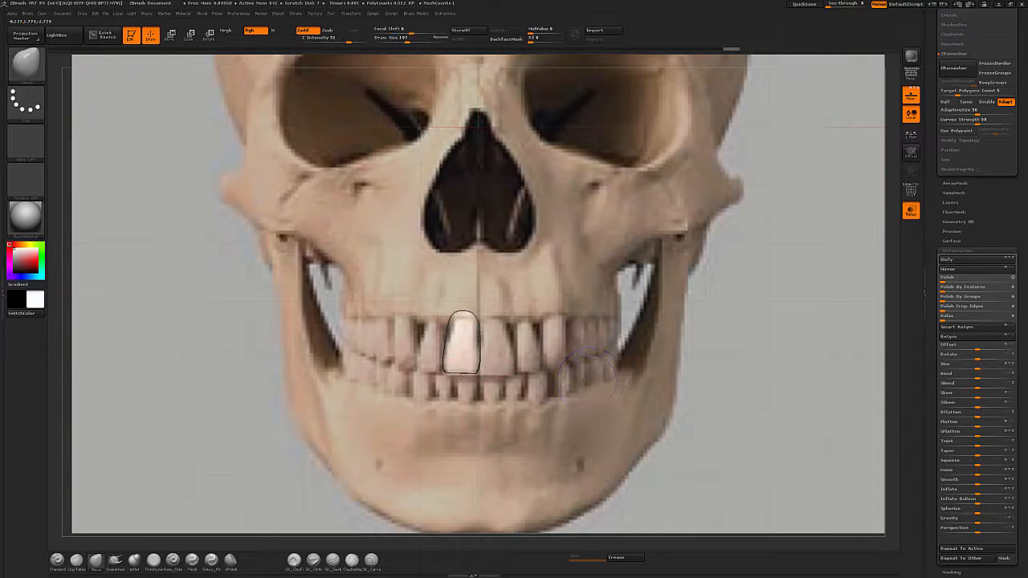
pyautogui.moveTo(461, 374); pyautogui.dragTo(462, 375)
pyautogui.press('[')
pyautogui.press('[')
pyautogui.moveTo(463, 310)
pyautogui.mouseDown()
pyautogui.moveTo(474, 314)
pyautogui.moveTo(463, 310)
pyautogui.mouseUp()
pyautogui.press('s')
pyautogui.moveTo(454, 318); pyautogui.dragTo(452, 343)
pyautogui.moveTo(480, 339); pyautogui.dragTo(477, 339)
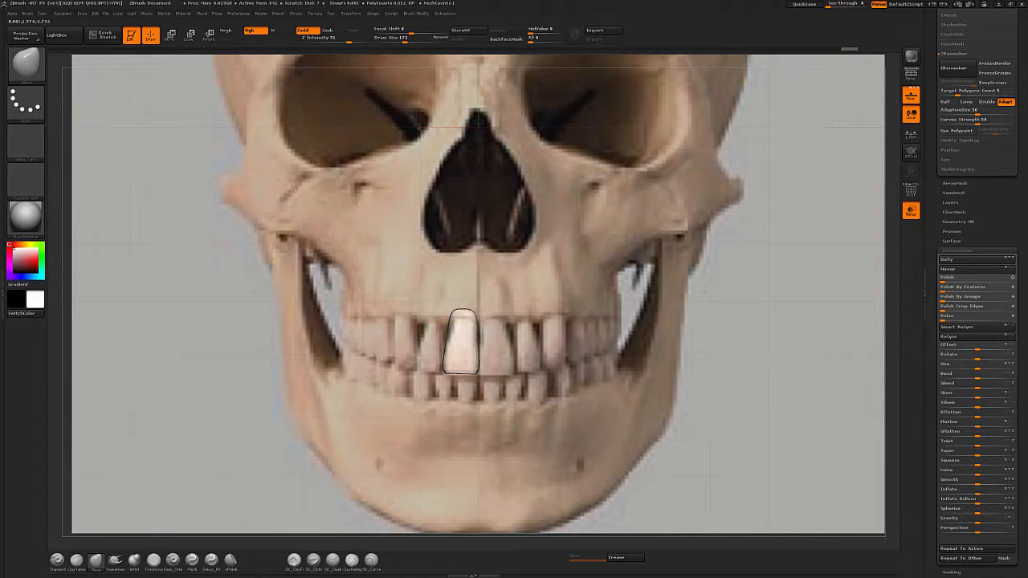
# Adjust the tooth's profile in side view to match the reference incisor.
pyautogui.keyDown('shift'); pyautogui.moveTo(697, 385); pyautogui.dragTo(632, 371); pyautogui.keyUp('shift')
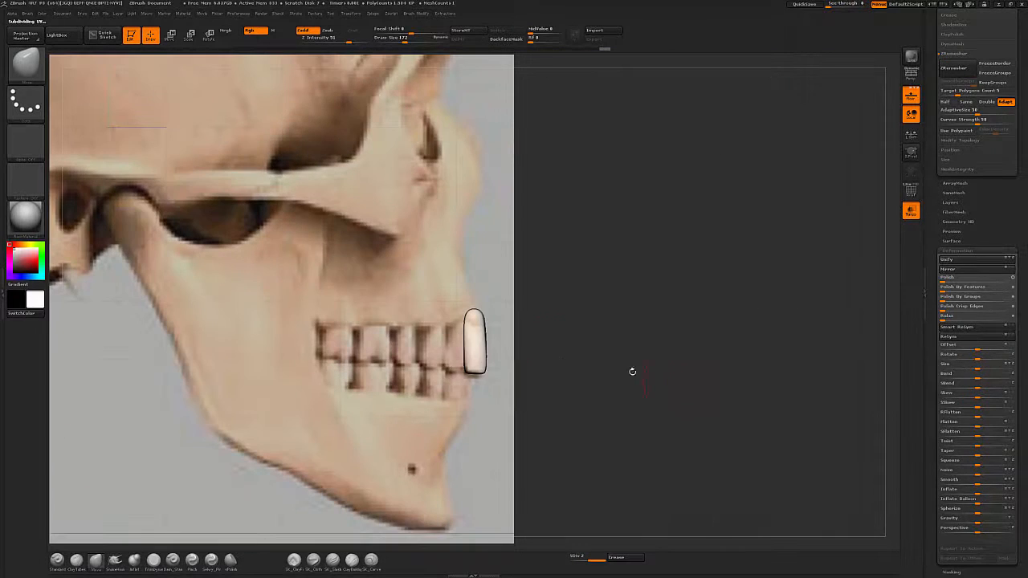
pyautogui.moveTo(470, 314); pyautogui.dragTo(471, 343)
pyautogui.press(']')
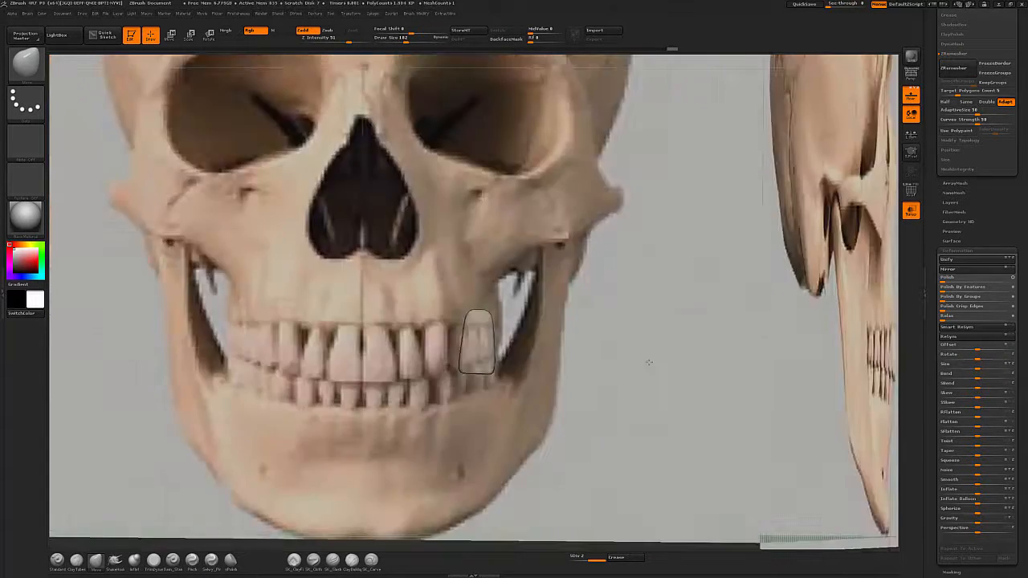
pyautogui.keyDown('shift'); pyautogui.moveTo(689, 358); pyautogui.dragTo(551, 357); pyautogui.keyUp('shift')
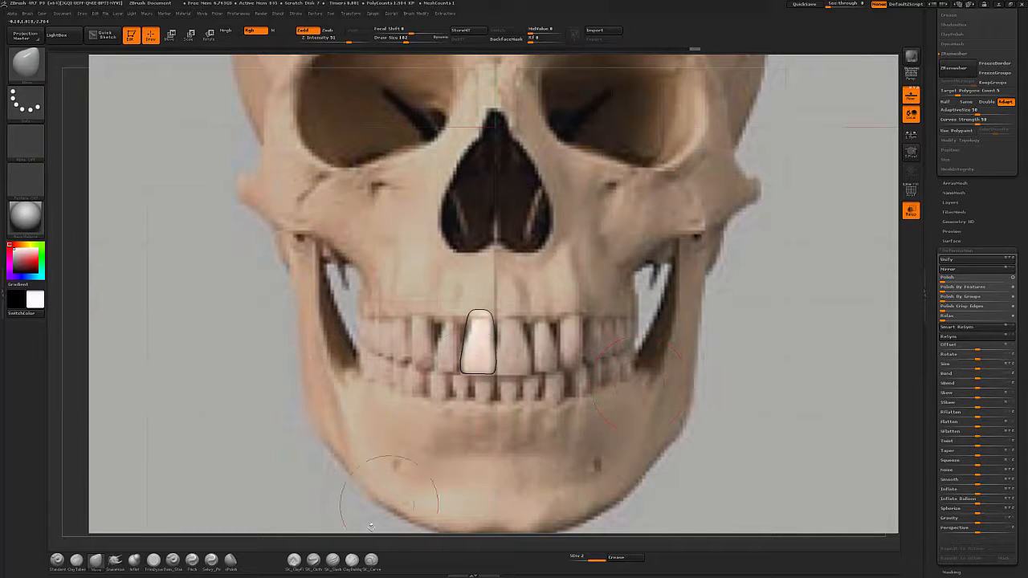
pyautogui.click(192, 560)
pyautogui.press('s')
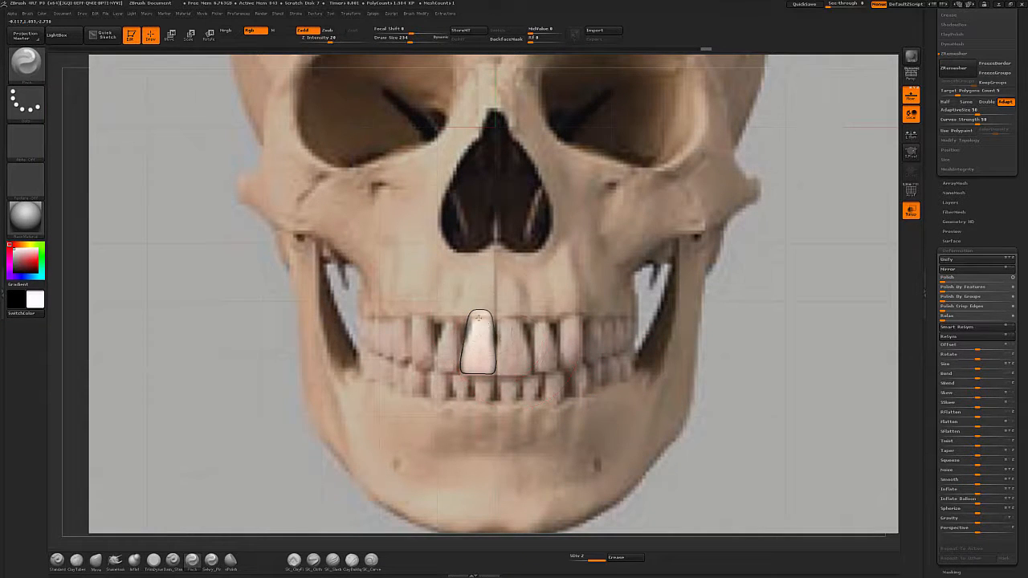
pyautogui.moveTo(517, 346); pyautogui.dragTo(498, 330)
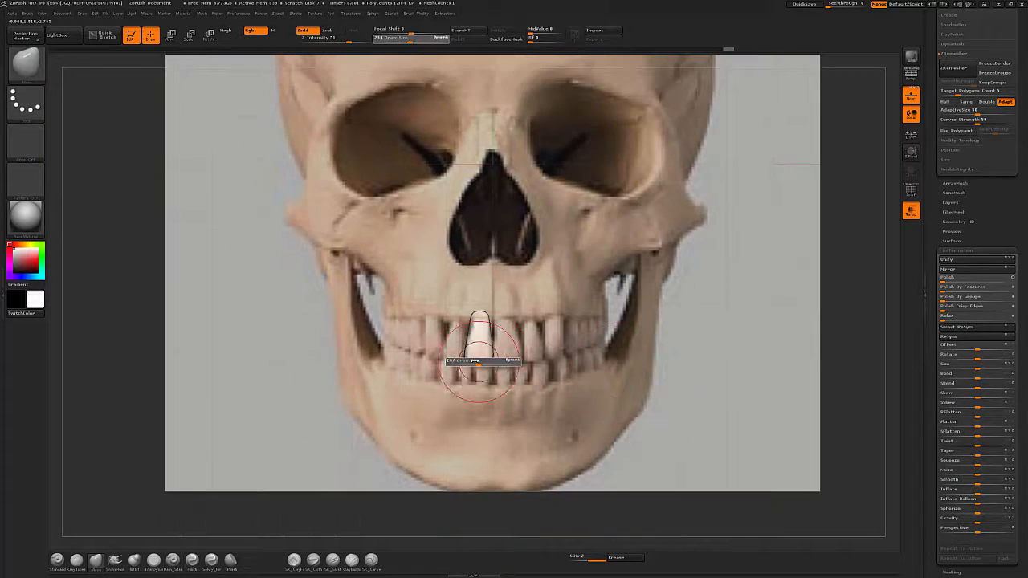
pyautogui.keyDown('alt'); pyautogui.moveTo(693, 357); pyautogui.dragTo(649, 353); pyautogui.keyUp('alt')
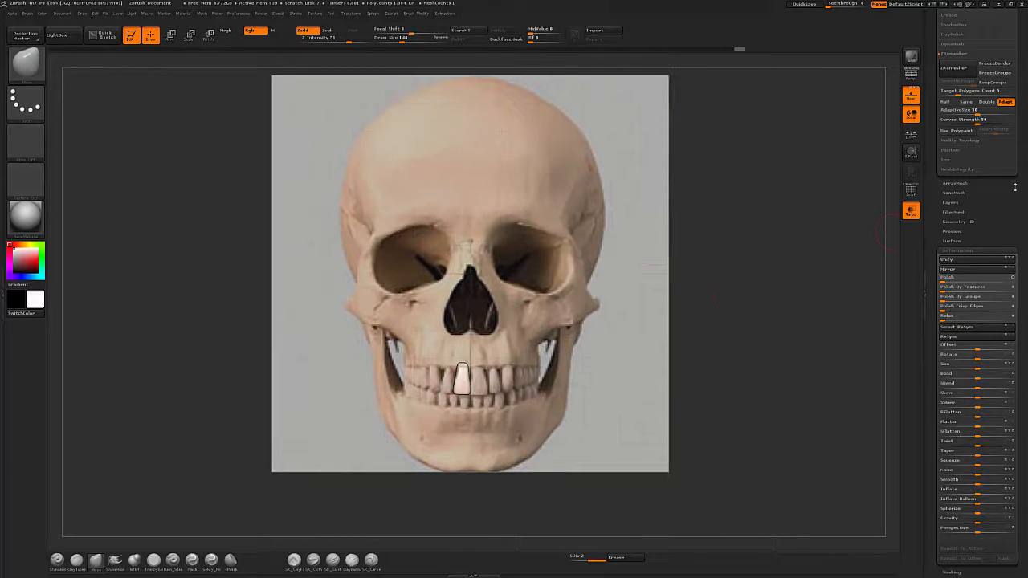
pyautogui.scroll(10, 975, 241)
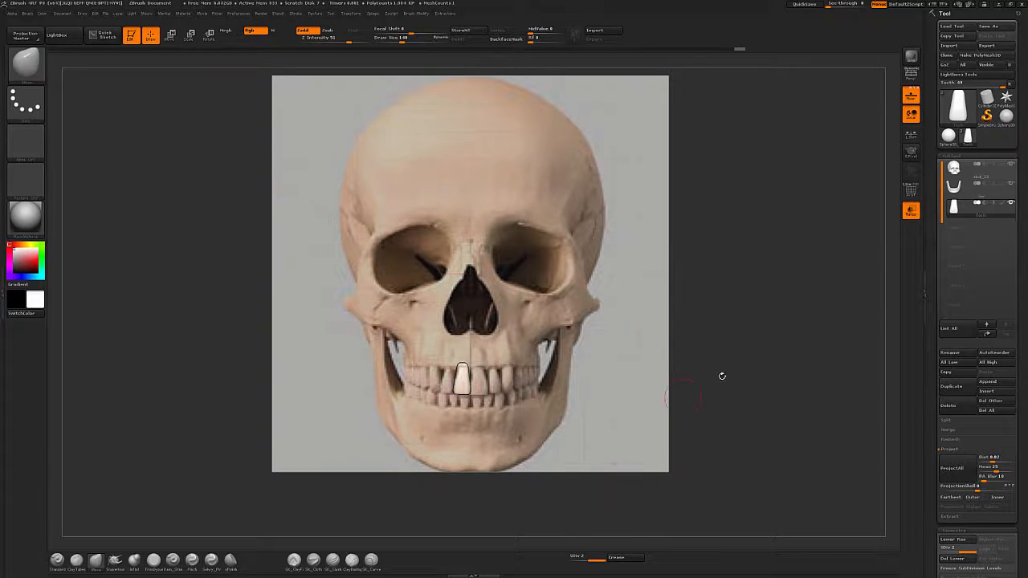
# Duplicate the incisor with the Transpose line and offset the copy toward the neighbouring tooth.
pyautogui.press('w')
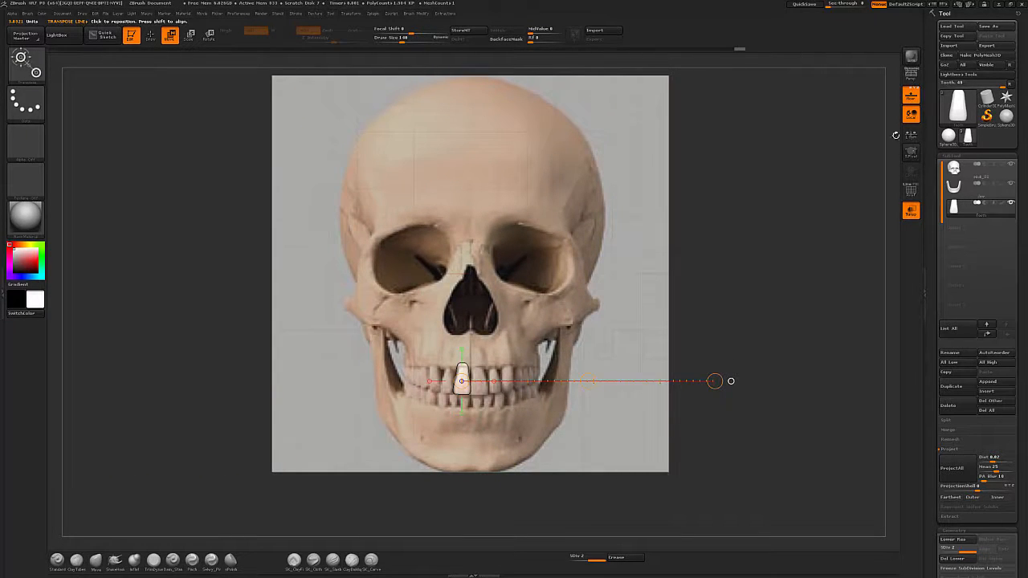
pyautogui.keyDown('alt'); pyautogui.moveTo(747, 411); pyautogui.dragTo(718, 464); pyautogui.keyUp('alt')
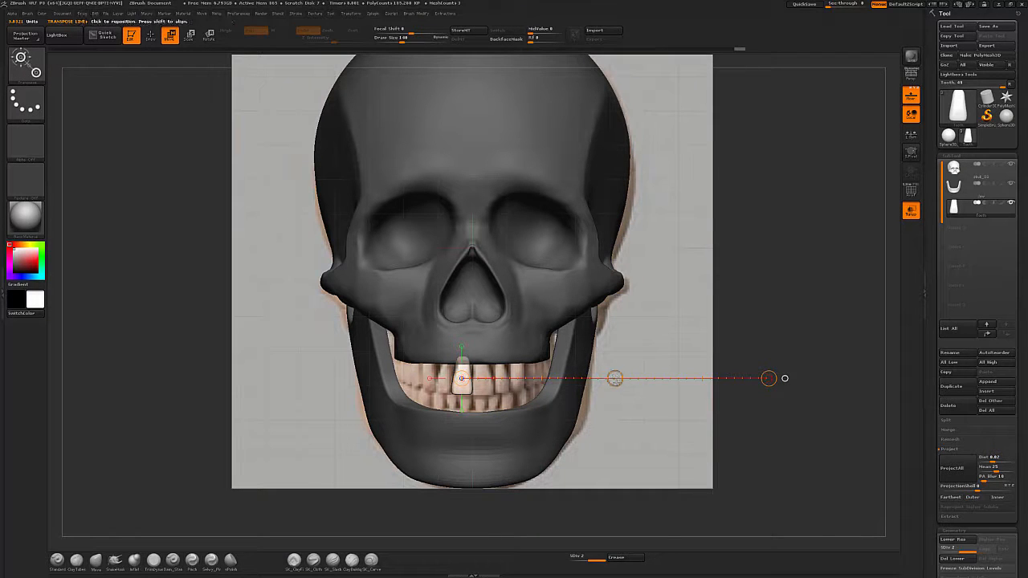
pyautogui.moveTo(535, 403); pyautogui.dragTo(541, 393)
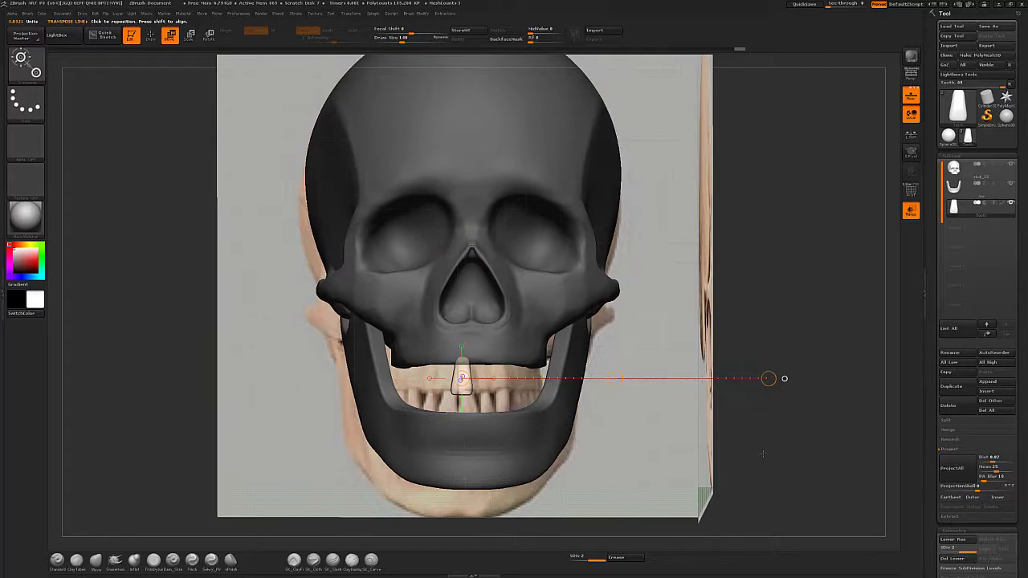
pyautogui.keyDown('shift'); pyautogui.moveTo(763, 454); pyautogui.dragTo(766, 452); pyautogui.keyUp('shift')
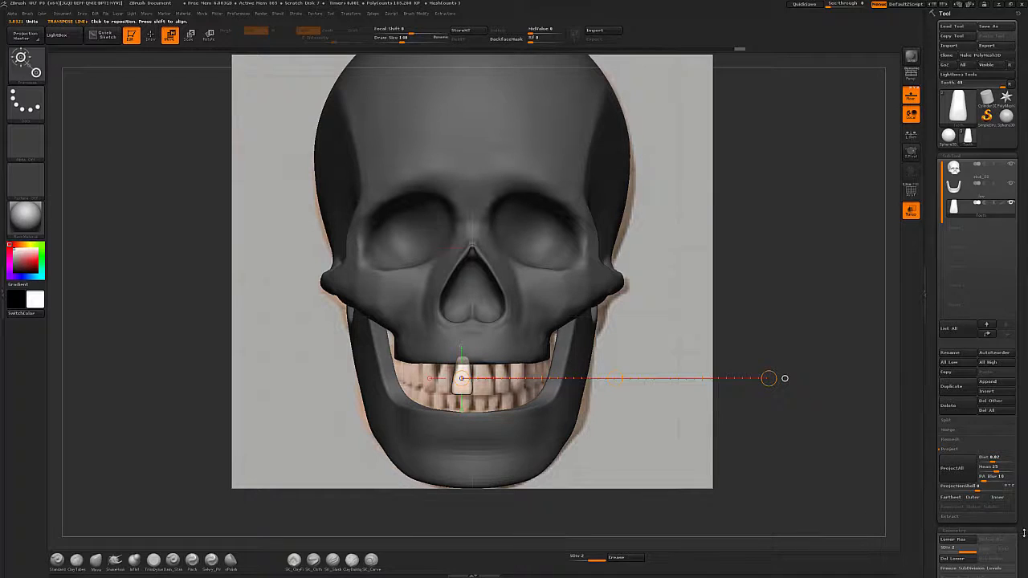
pyautogui.scroll(-2, 1023, 533)
pyautogui.click(952, 506)
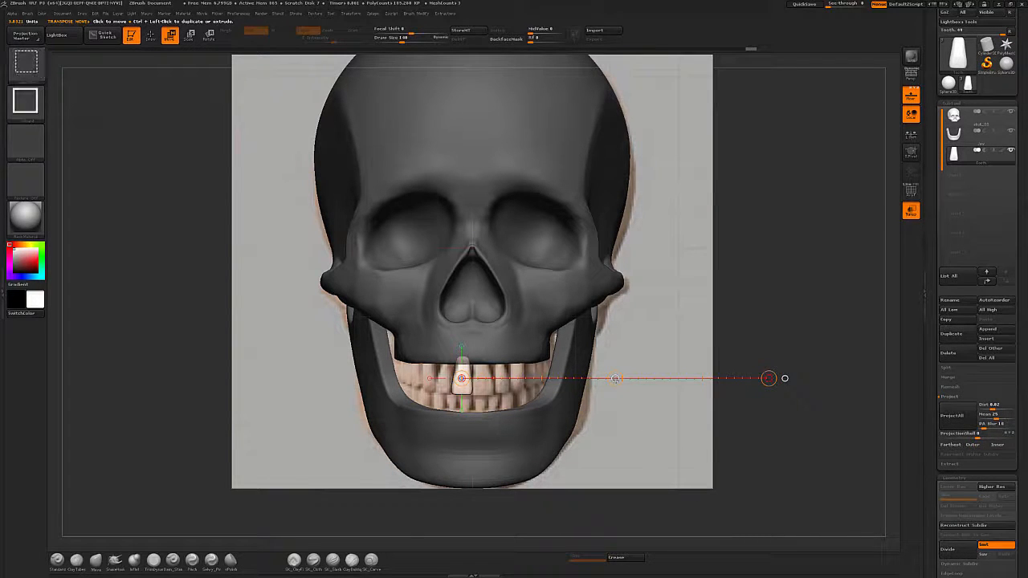
pyautogui.keyDown('ctrl'); pyautogui.keyDown('shift'); pyautogui.moveTo(614, 378); pyautogui.dragTo(587, 387); pyautogui.keyUp('shift'); pyautogui.keyUp('ctrl')
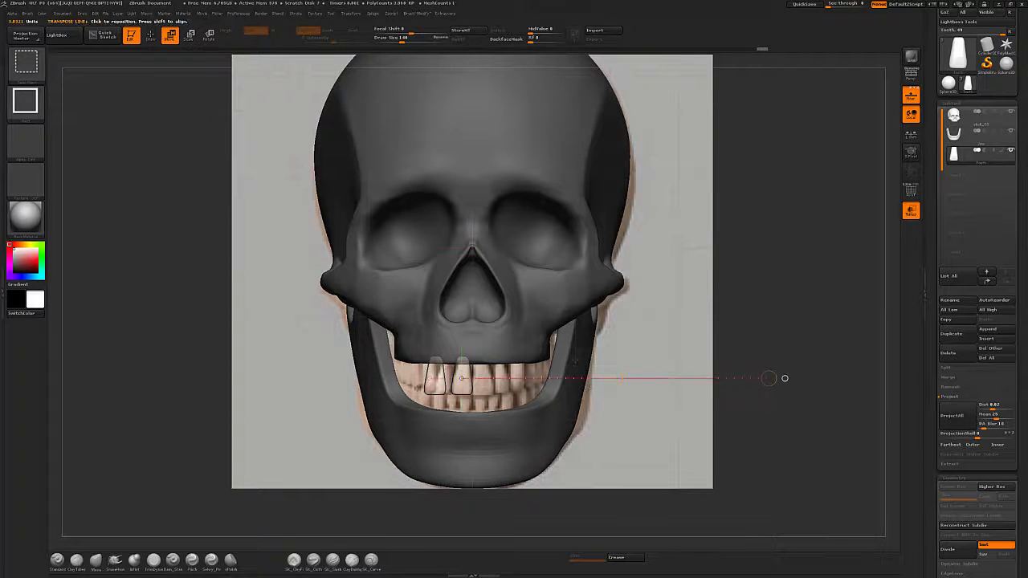
# Move the copied tooth along the dental arch, viewed from below.
pyautogui.keyDown('shift'); pyautogui.moveTo(744, 440); pyautogui.dragTo(753, 438); pyautogui.keyUp('shift')
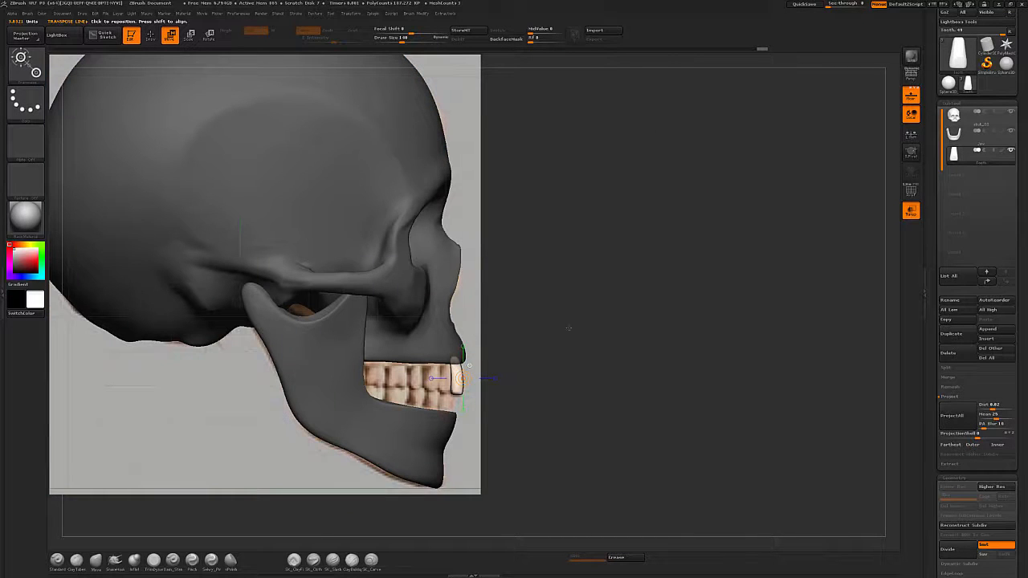
pyautogui.moveTo(569, 327)
pyautogui.keyDown('shift'); pyautogui.mouseDown()
pyautogui.moveTo(553, 222)
pyautogui.moveTo(562, 142)
pyautogui.moveTo(514, 418)
pyautogui.moveTo(707, 418)
pyautogui.mouseUp(); pyautogui.keyUp('shift')
pyautogui.press('r')
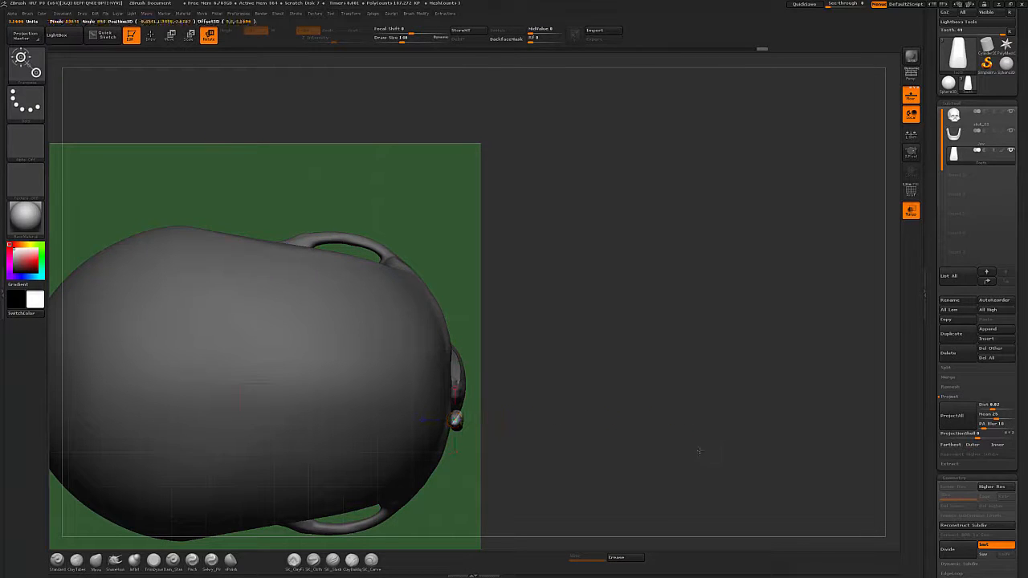
pyautogui.press('w')
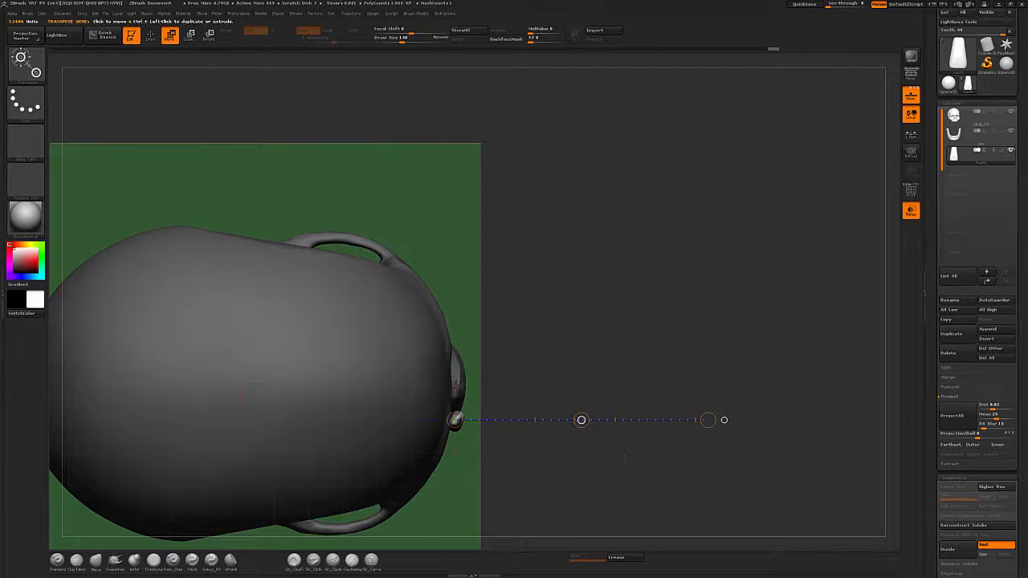
pyautogui.moveTo(581, 418); pyautogui.dragTo(729, 376)
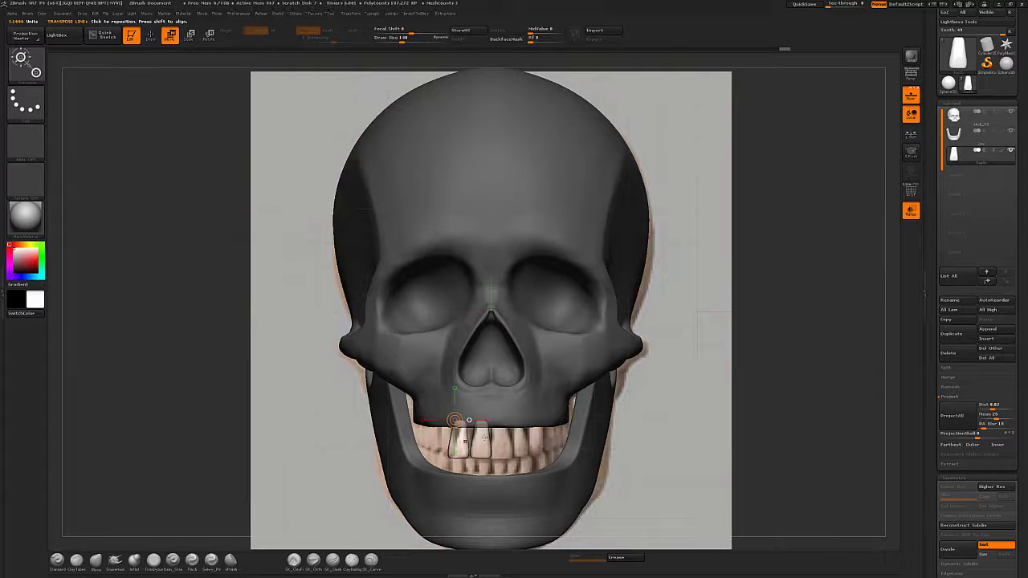
# Hide the lower jaw subtool to reveal the teeth reference in side view.
pyautogui.moveTo(723, 443)
pyautogui.keyDown('shift'); pyautogui.mouseDown()
pyautogui.moveTo(677, 395)
pyautogui.moveTo(741, 442)
pyautogui.mouseUp(); pyautogui.keyUp('shift')
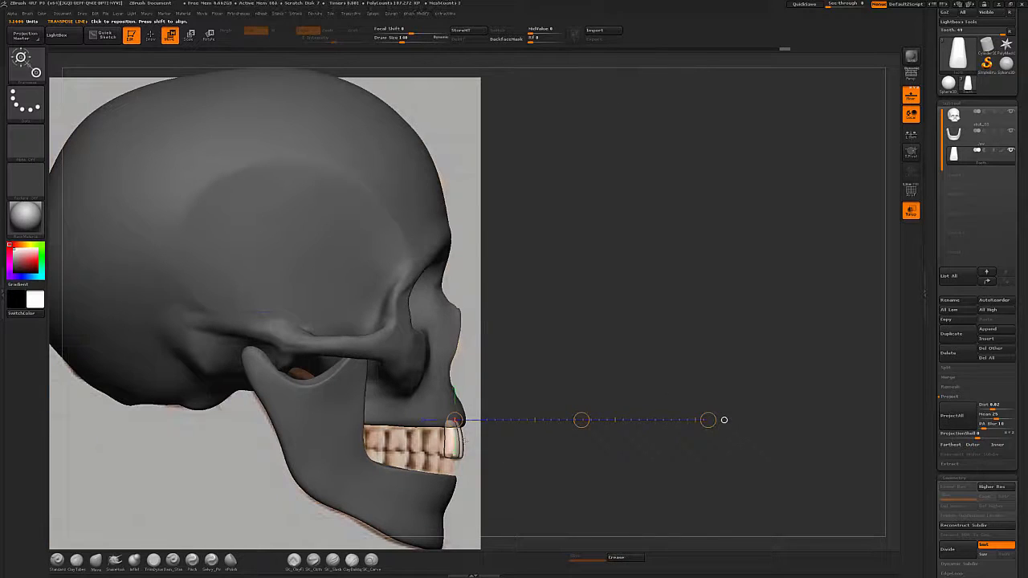
pyautogui.click(1011, 131)
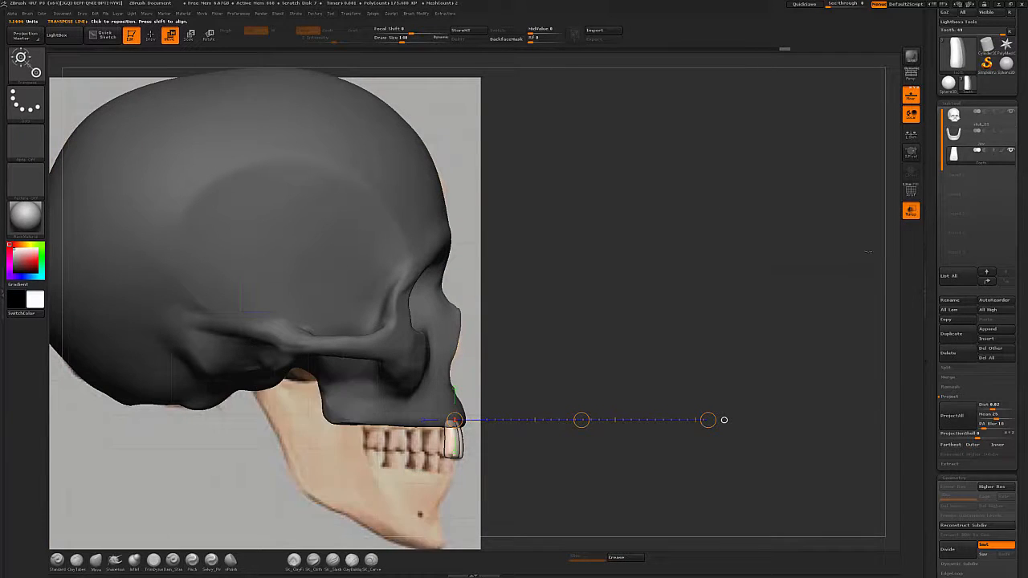
pyautogui.keyDown('shift'); pyautogui.moveTo(416, 549); pyautogui.dragTo(456, 447); pyautogui.keyUp('shift')
pyautogui.keyDown('alt'); pyautogui.moveTo(549, 330); pyautogui.dragTo(619, 284); pyautogui.keyUp('alt')
pyautogui.moveTo(519, 382)
pyautogui.keyDown('shift'); pyautogui.mouseDown()
pyautogui.moveTo(744, 383)
pyautogui.moveTo(521, 378)
pyautogui.moveTo(732, 368)
pyautogui.mouseUp(); pyautogui.keyUp('shift')
# Duplicate the incisor twice with the Transpose line, stepping each copy backward along the upper dental arch.
pyautogui.press('r')
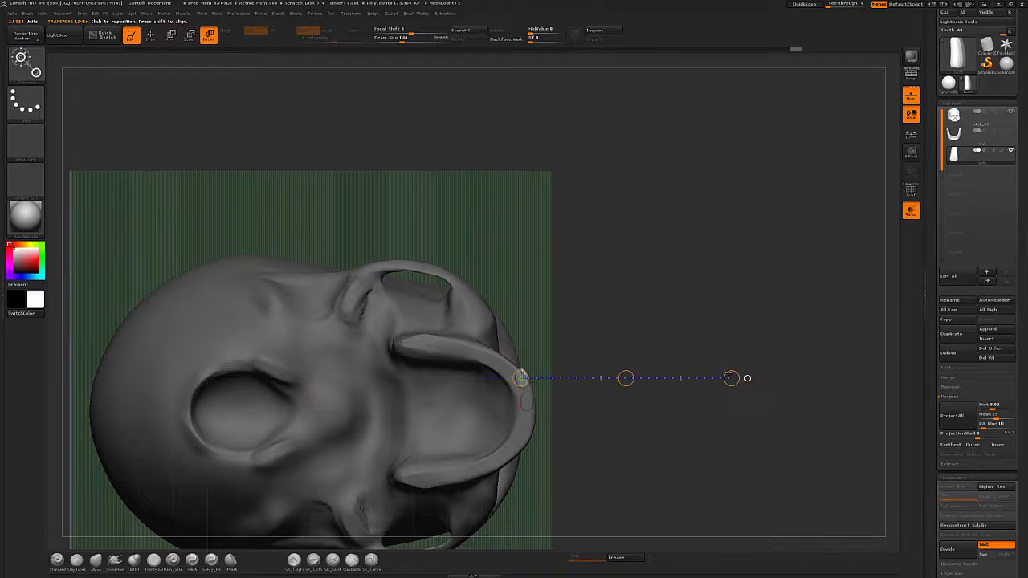
pyautogui.press('w')
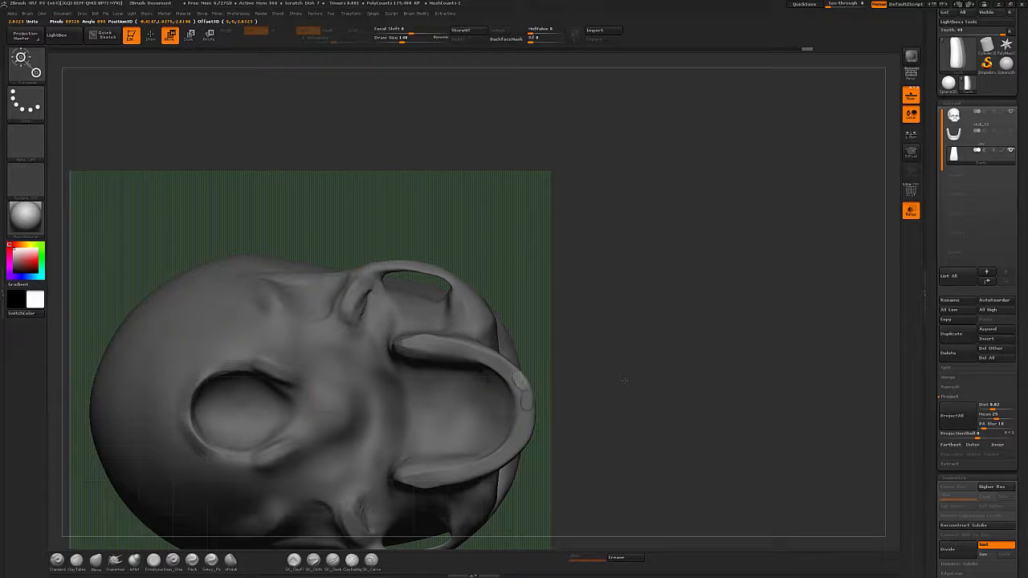
pyautogui.keyDown('ctrl'); pyautogui.moveTo(624, 380); pyautogui.dragTo(609, 365); pyautogui.keyUp('ctrl')
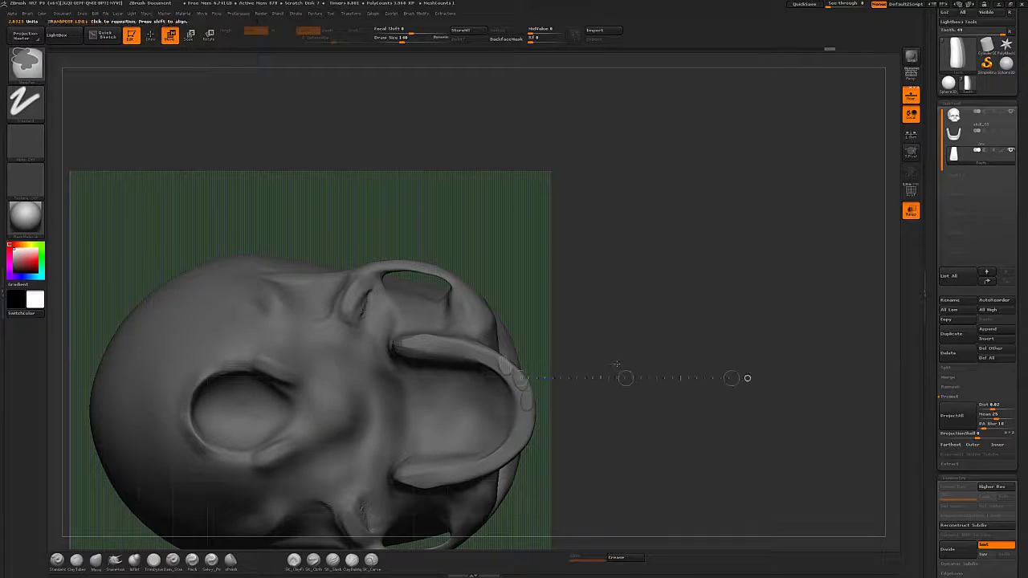
pyautogui.press('r')
pyautogui.moveTo(507, 367)
pyautogui.keyDown('shift'); pyautogui.mouseDown()
pyautogui.moveTo(766, 367)
pyautogui.moveTo(743, 309)
pyautogui.mouseUp(); pyautogui.keyUp('shift')
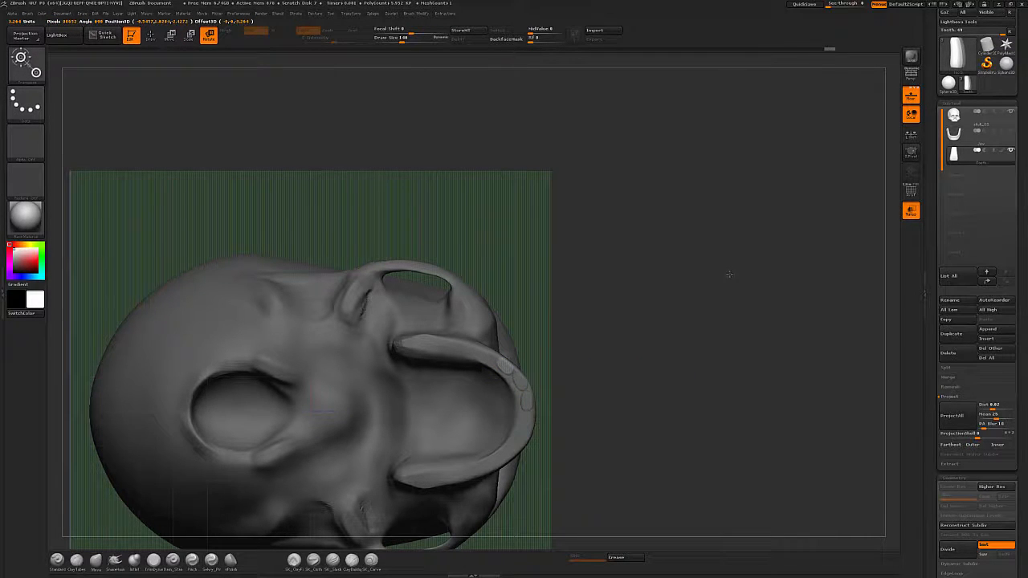
pyautogui.press('w')
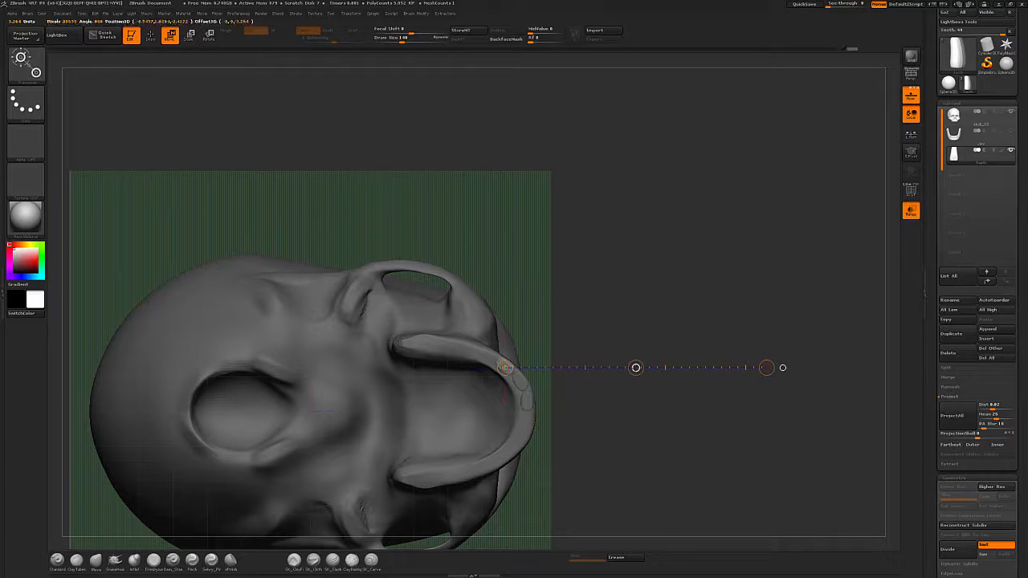
pyautogui.keyDown('ctrl'); pyautogui.moveTo(636, 368); pyautogui.dragTo(611, 355); pyautogui.keyUp('ctrl')
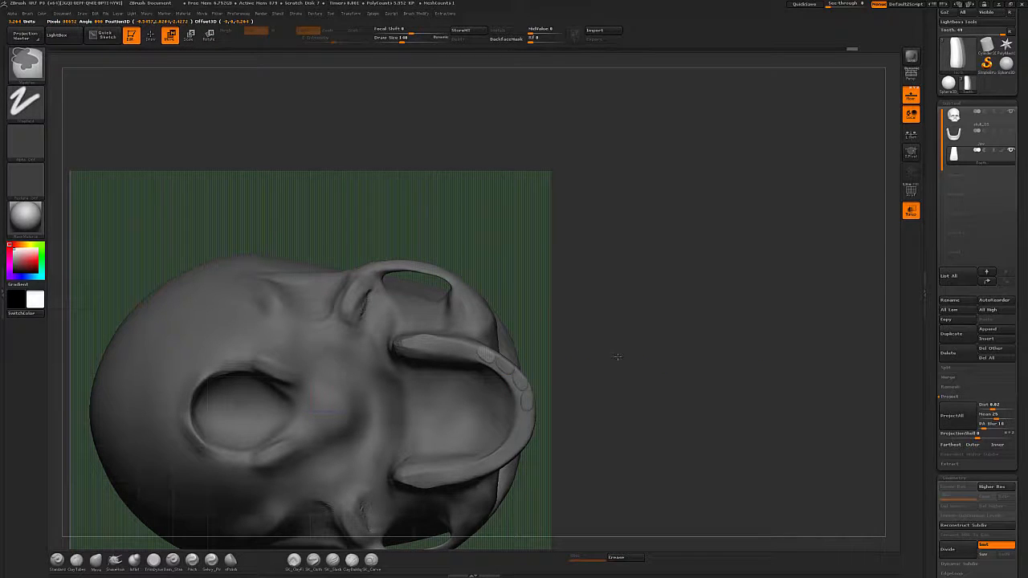
pyautogui.press('r')
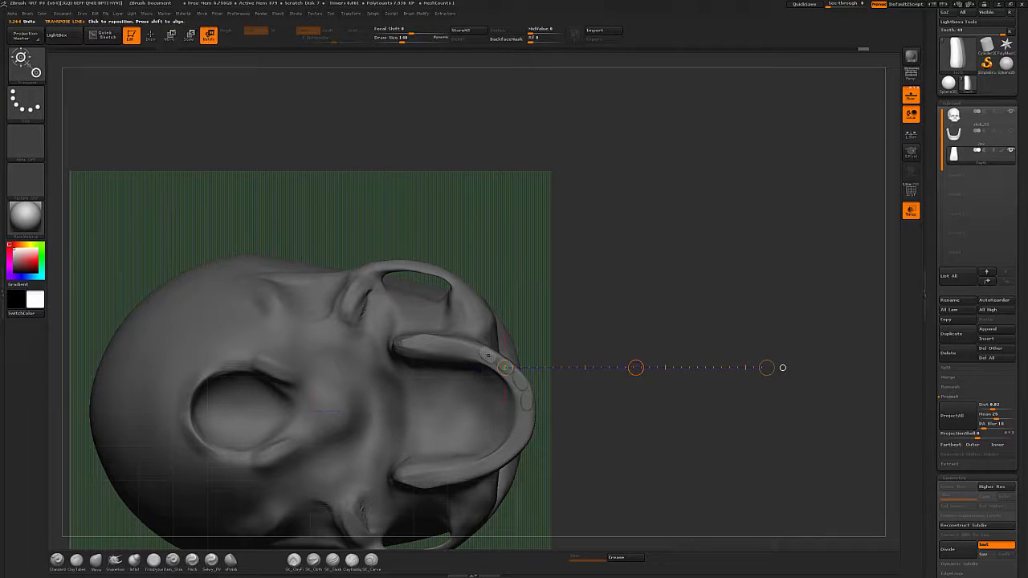
pyautogui.keyDown('shift'); pyautogui.moveTo(486, 355); pyautogui.dragTo(723, 355); pyautogui.keyUp('shift')
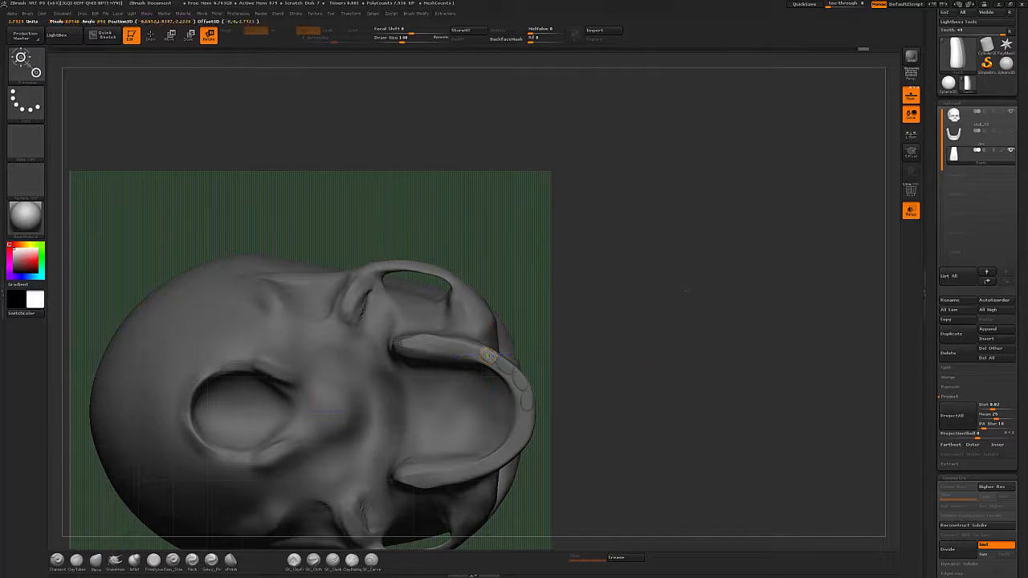
# Continue duplicating teeth with the Transpose line toward the back of the arch, seen from below.
pyautogui.press('w')
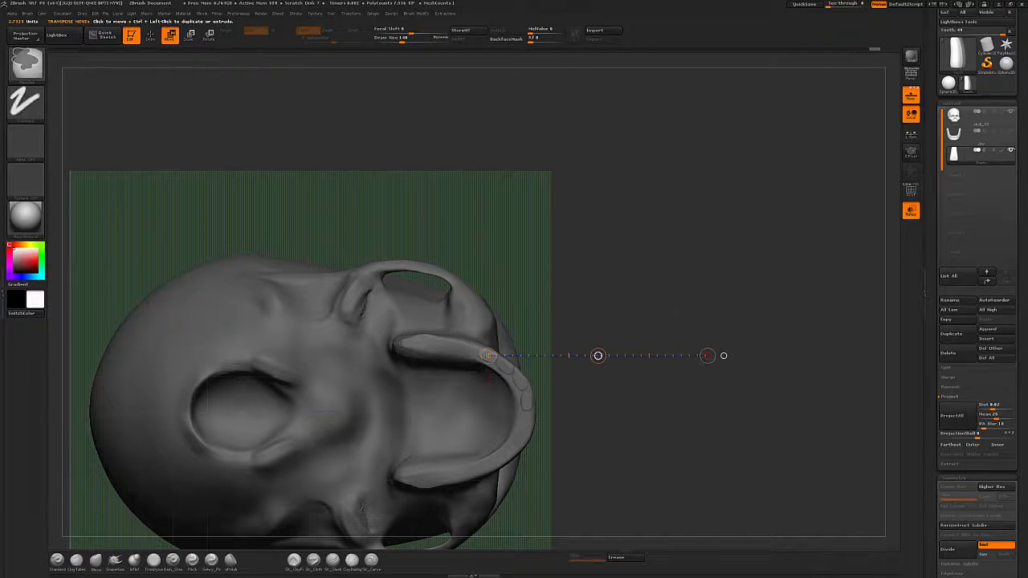
pyautogui.keyDown('ctrl'); pyautogui.moveTo(578, 348); pyautogui.dragTo(578, 349); pyautogui.keyUp('ctrl')
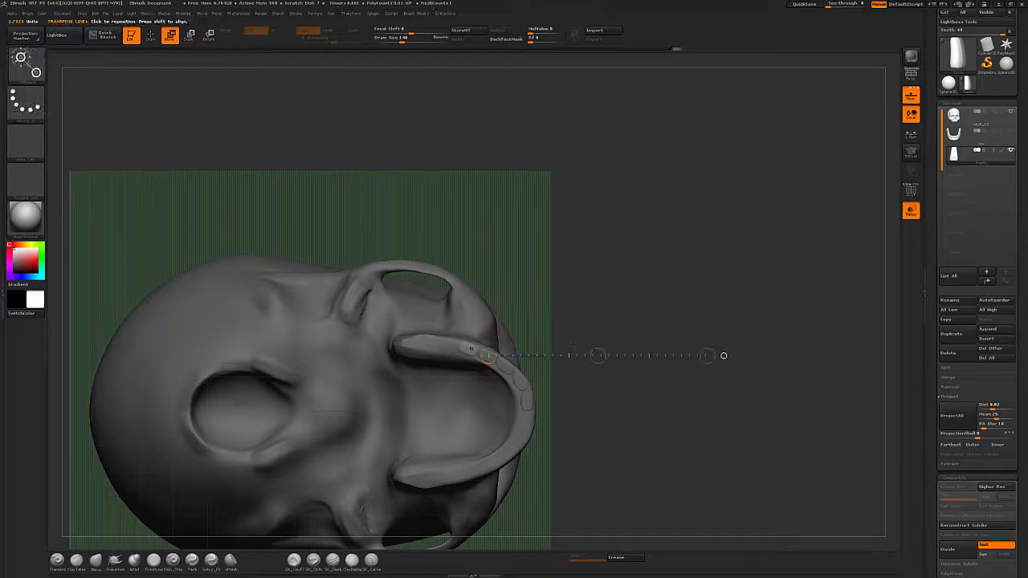
pyautogui.moveTo(689, 348); pyautogui.dragTo(699, 349)
pyautogui.press('r')
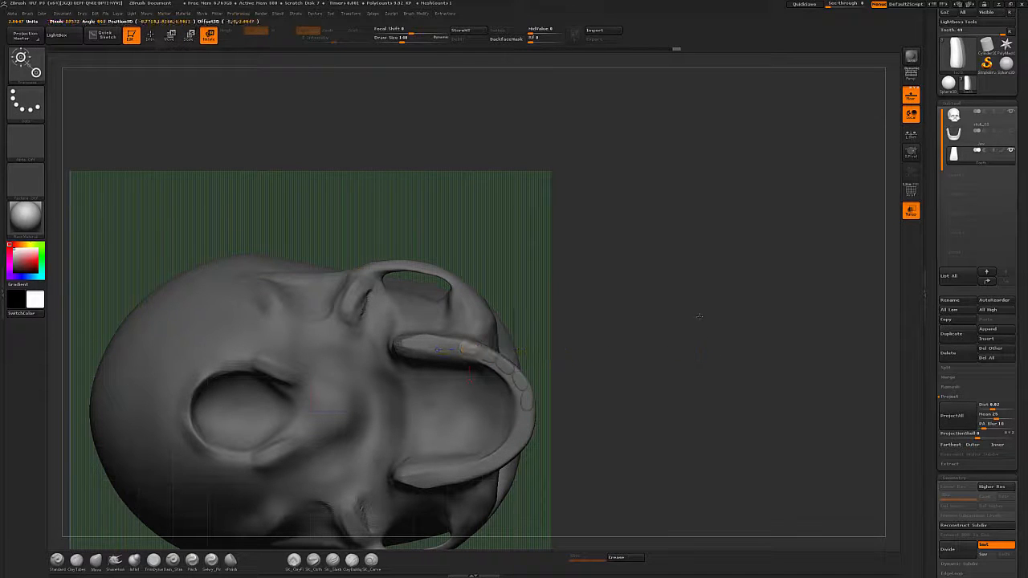
pyautogui.press('q')
pyautogui.press('w')
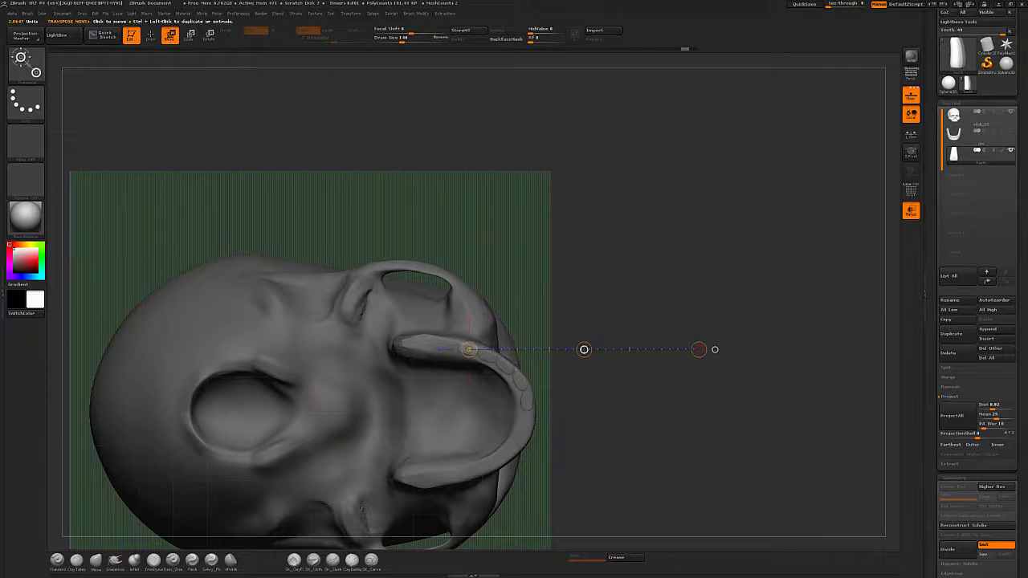
pyautogui.press('q')
pyautogui.press('r')
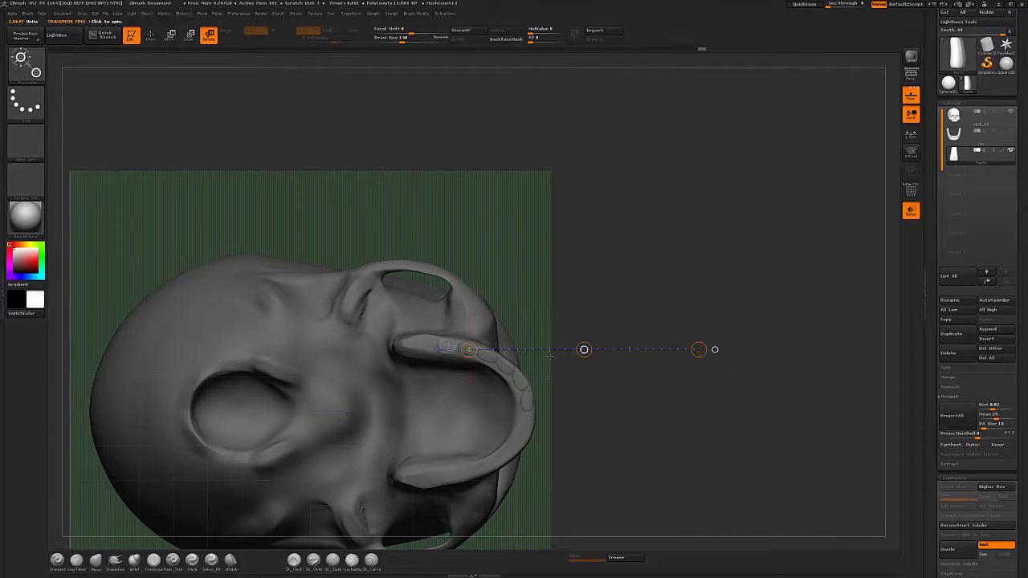
pyautogui.press('w')
pyautogui.moveTo(583, 346); pyautogui.dragTo(583, 343)
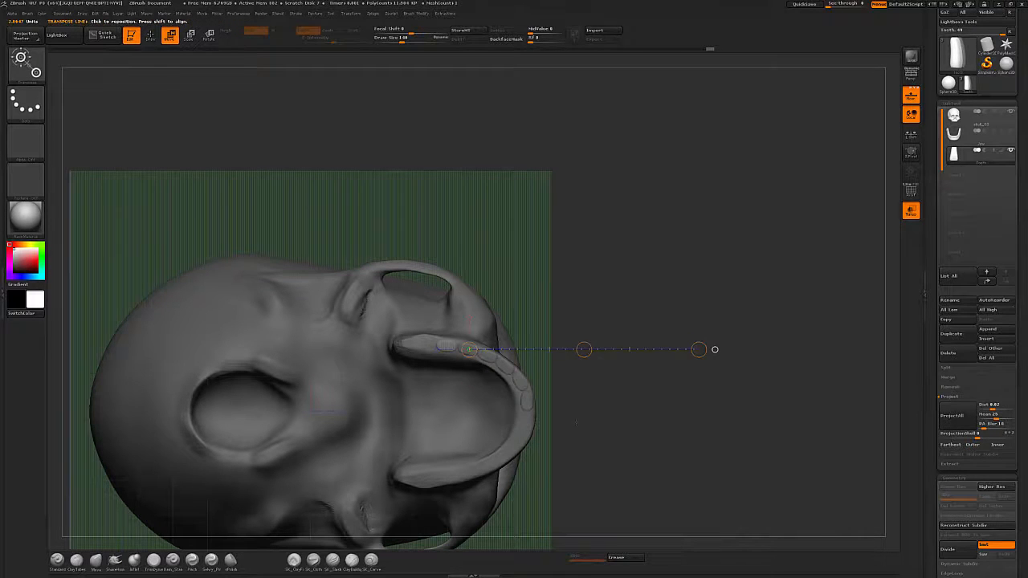
pyautogui.keyDown('alt'); pyautogui.moveTo(612, 436); pyautogui.dragTo(634, 433); pyautogui.keyUp('alt')
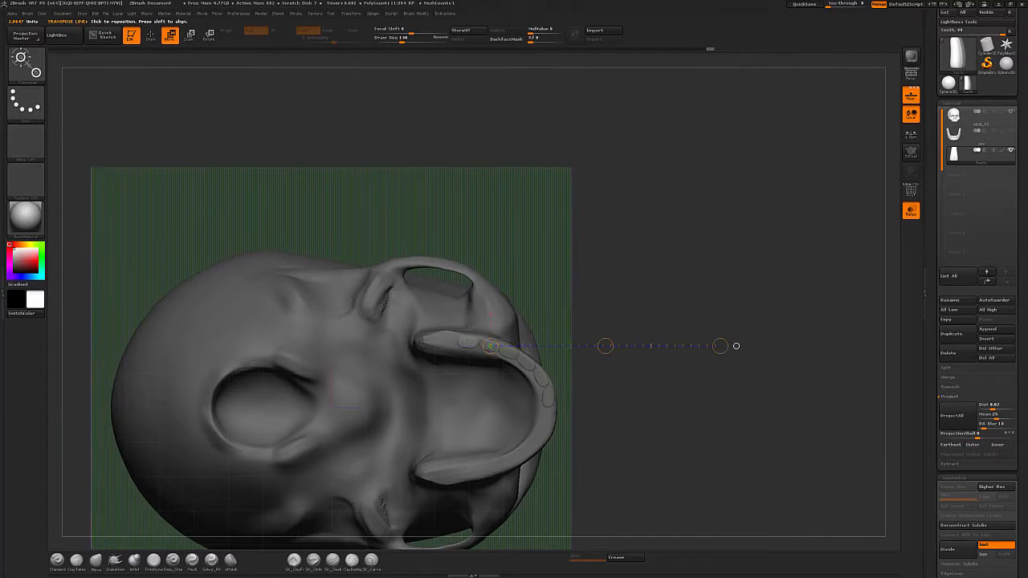
pyautogui.press('q')
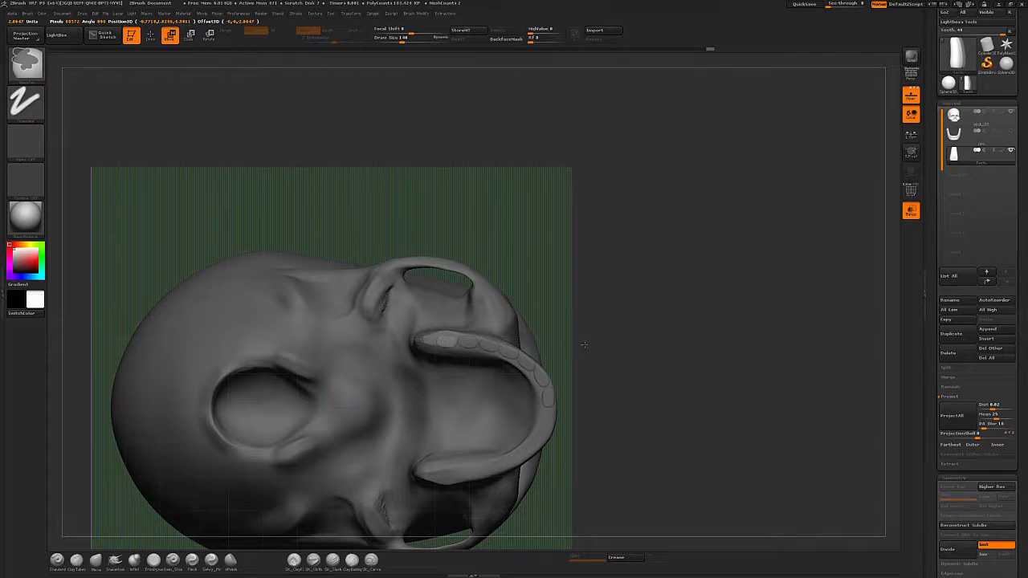
pyautogui.keyDown('ctrl'); pyautogui.click(586, 345); pyautogui.keyUp('ctrl')
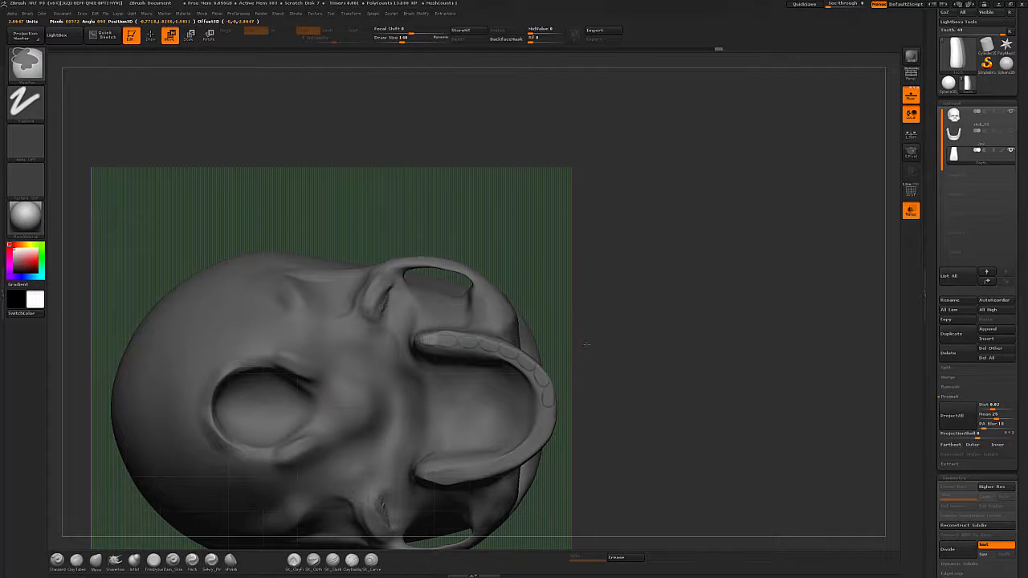
pyautogui.keyDown('ctrl'); pyautogui.moveTo(583, 345); pyautogui.dragTo(583, 345); pyautogui.keyUp('ctrl')
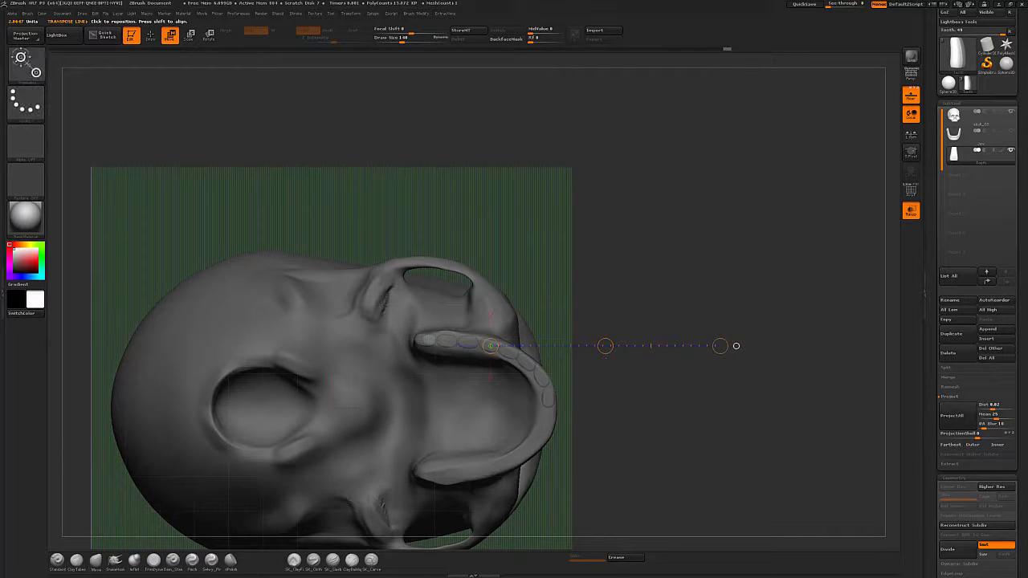
# Orbit around the skull to compare the duplicated teeth with the front and side reference images.
pyautogui.moveTo(626, 402); pyautogui.dragTo(574, 482)
pyautogui.moveTo(684, 319)
pyautogui.keyDown('shift'); pyautogui.mouseDown()
pyautogui.moveTo(709, 399)
pyautogui.moveTo(709, 346)
pyautogui.moveTo(748, 397)
pyautogui.moveTo(566, 439)
pyautogui.mouseUp(); pyautogui.keyUp('shift')
pyautogui.press('q')
pyautogui.moveTo(661, 393); pyautogui.dragTo(643, 393)
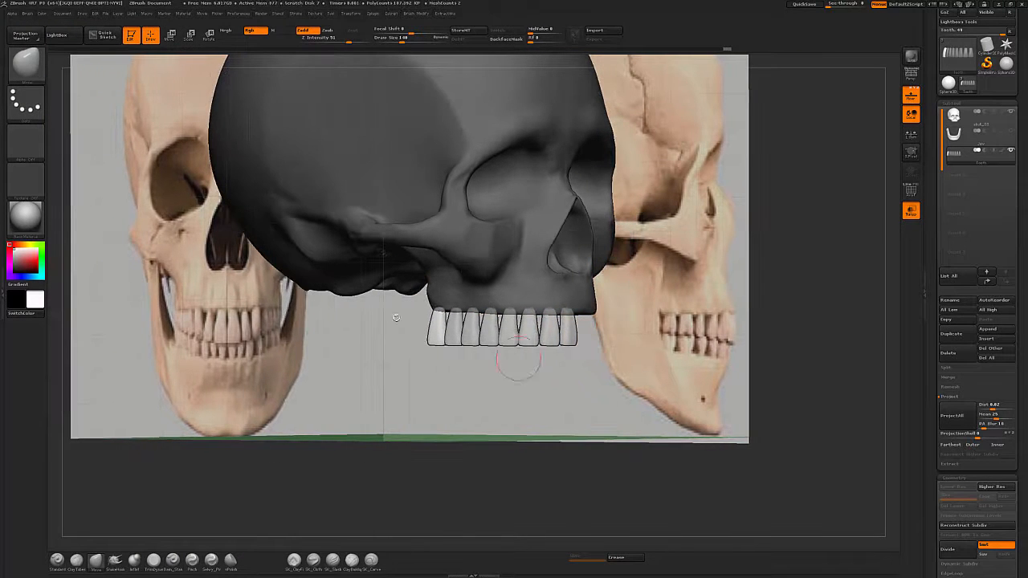
pyautogui.moveTo(411, 377); pyautogui.dragTo(612, 374)
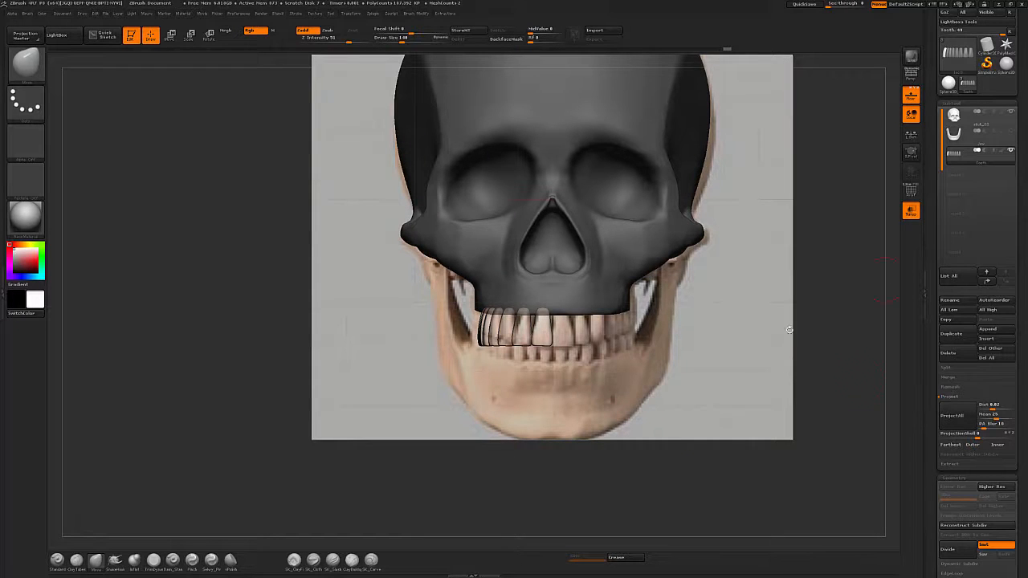
pyautogui.keyDown('shift'); pyautogui.moveTo(711, 394); pyautogui.dragTo(741, 391); pyautogui.keyUp('shift')
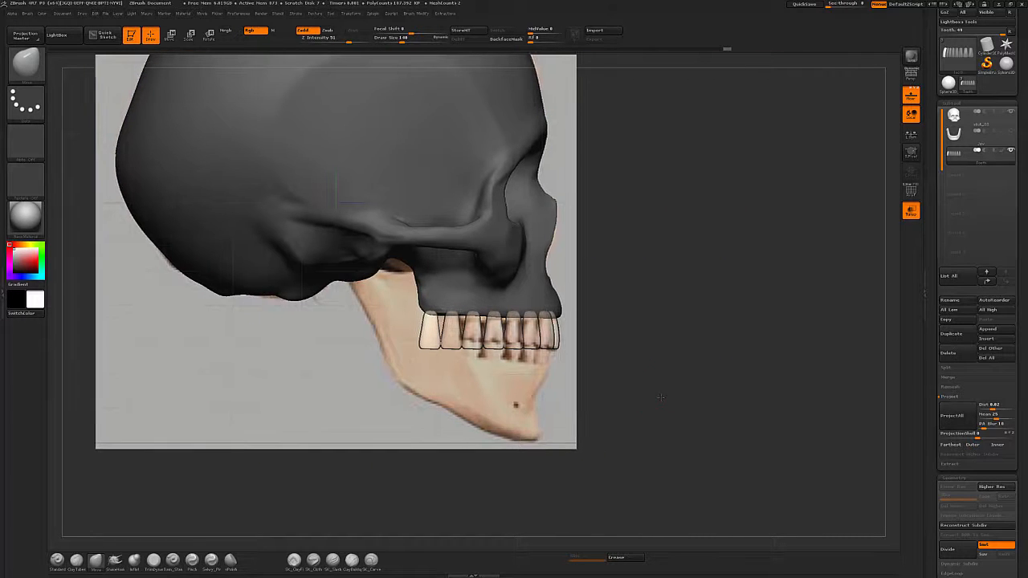
pyautogui.keyDown('alt'); pyautogui.moveTo(660, 397); pyautogui.dragTo(718, 427); pyautogui.keyUp('alt')
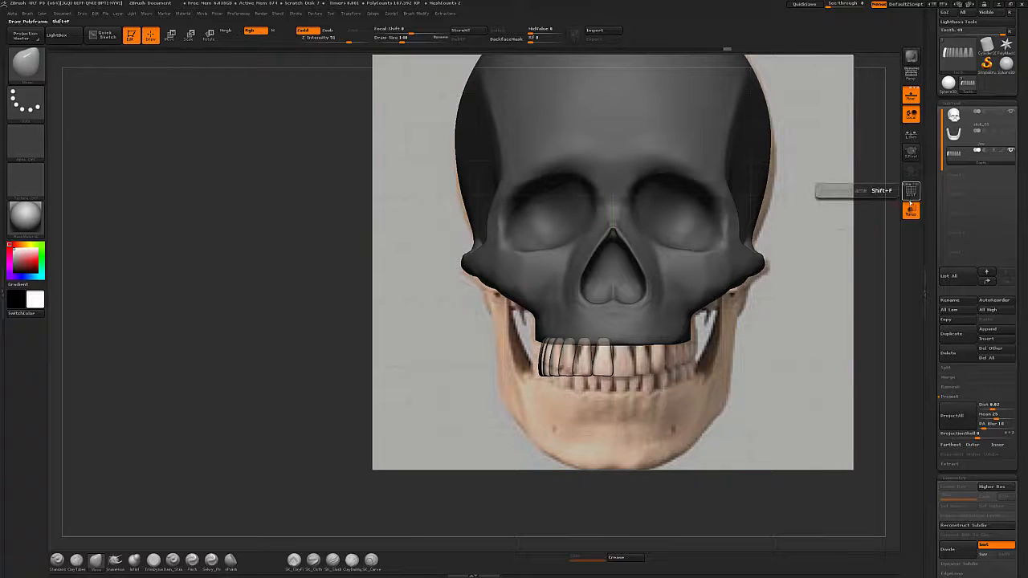
# Turn on polyframe display and isolate the teeth subtool by hiding the other subtools.
pyautogui.click(910, 190)
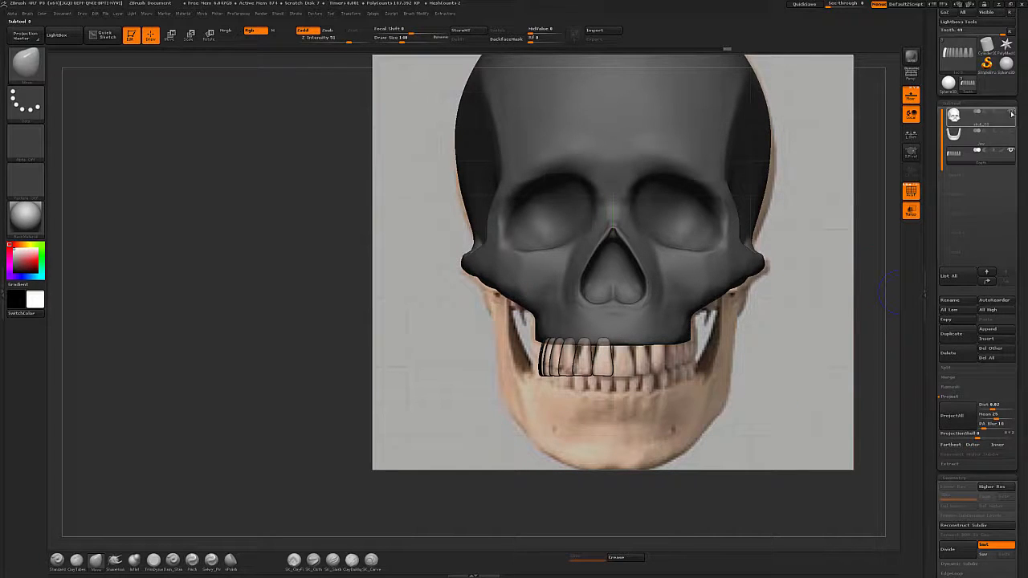
pyautogui.click(1011, 112)
pyautogui.click(911, 213)
pyautogui.moveTo(776, 389); pyautogui.dragTo(815, 390)
pyautogui.click(910, 96)
pyautogui.moveTo(744, 400)
pyautogui.mouseDown()
pyautogui.moveTo(725, 418)
pyautogui.moveTo(748, 423)
pyautogui.moveTo(756, 411)
pyautogui.mouseUp()
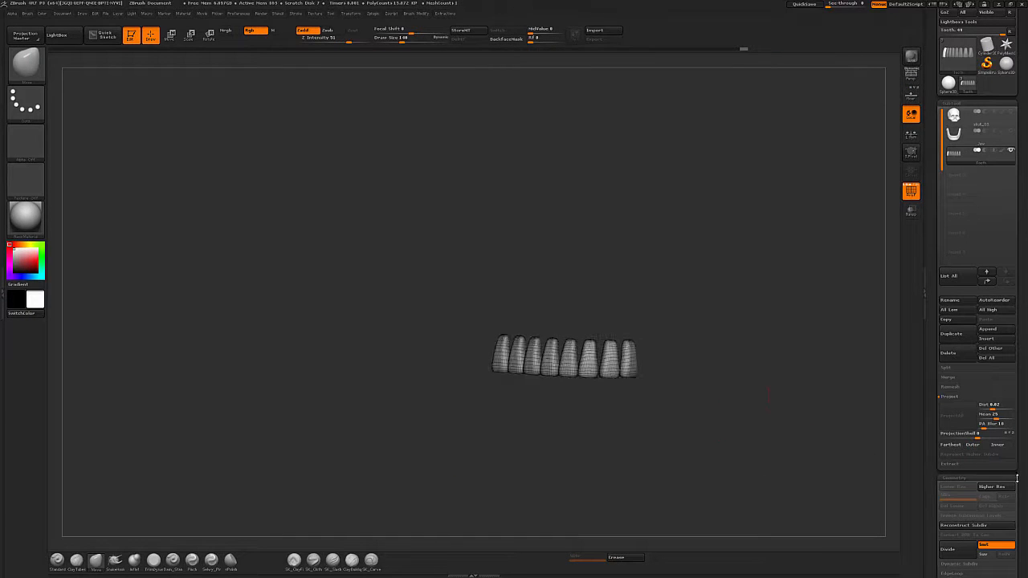
# Assign each tooth its own polygroup with Auto Groups.
pyautogui.moveTo(1017, 477); pyautogui.dragTo(1007, 347)
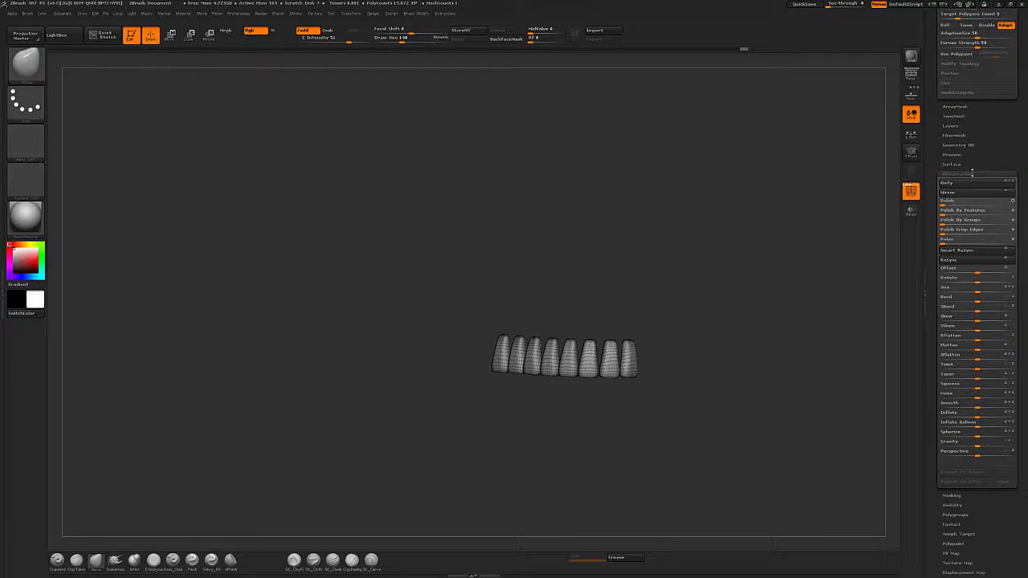
pyautogui.click(972, 173)
pyautogui.moveTo(1000, 198); pyautogui.dragTo(980, 268)
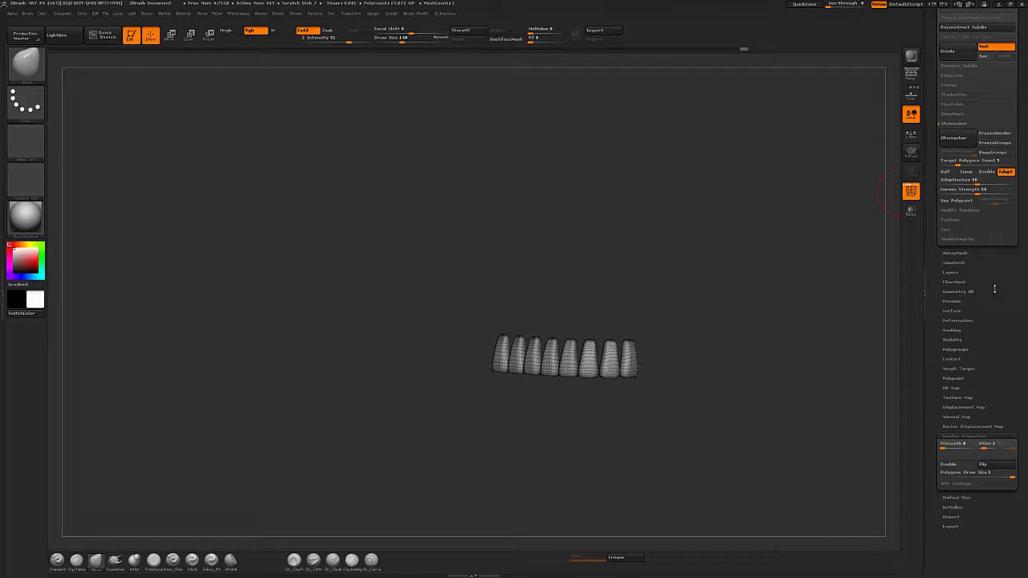
pyautogui.click(956, 350)
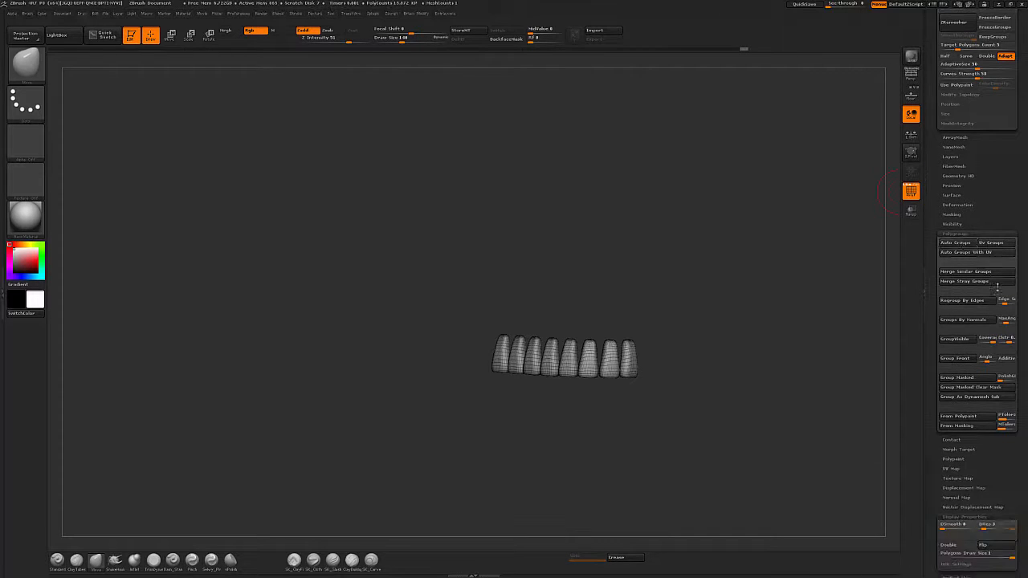
pyautogui.click(959, 243)
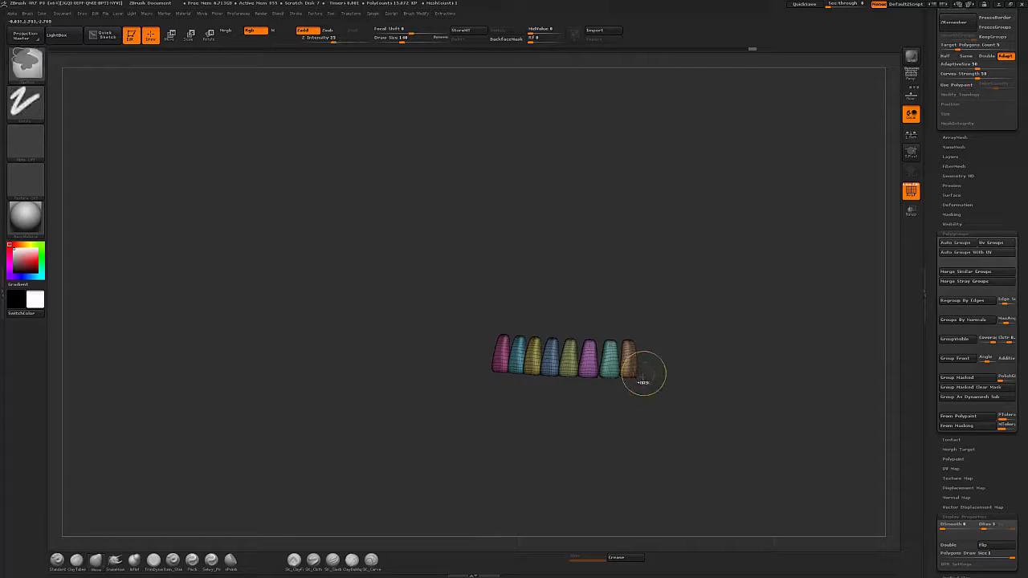
# Place the Transpose line on individual teeth to check their separate polygroups.
pyautogui.press('w')
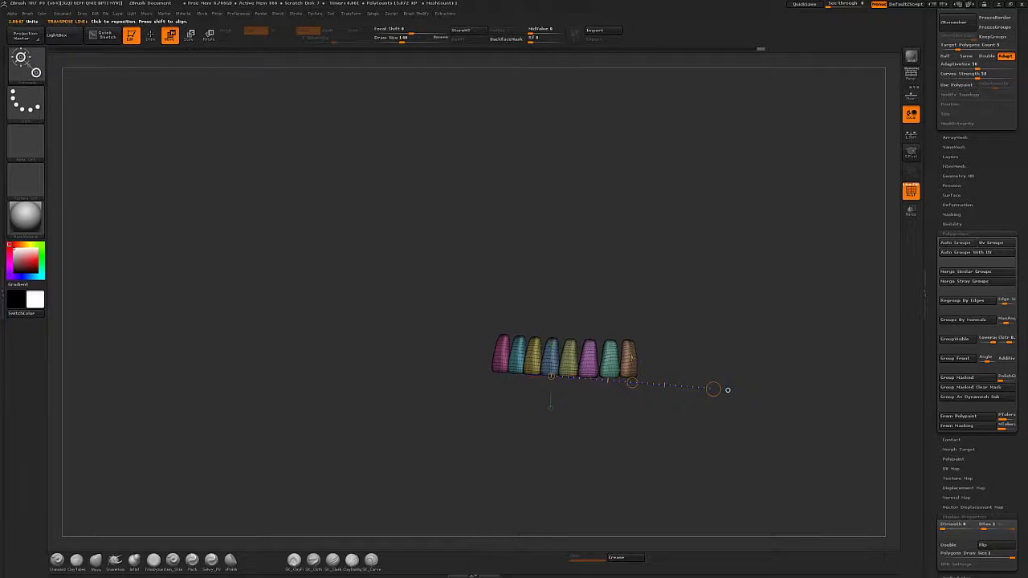
pyautogui.keyDown('ctrl'); pyautogui.click(630, 356); pyautogui.keyUp('ctrl')
pyautogui.keyDown('ctrl'); pyautogui.click(594, 354); pyautogui.keyUp('ctrl')
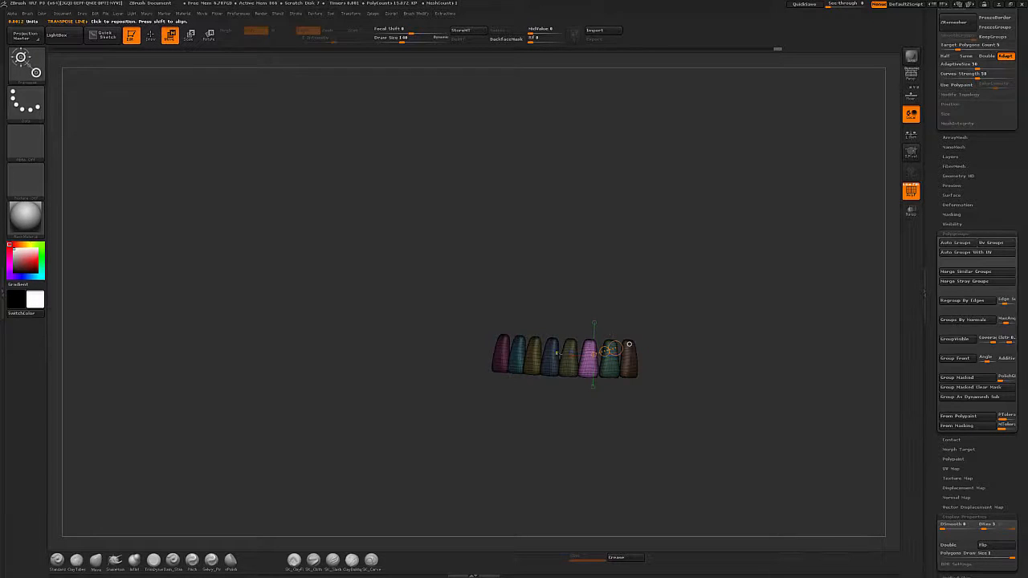
pyautogui.keyDown('ctrl'); pyautogui.click(553, 355); pyautogui.keyUp('ctrl')
pyautogui.keyDown('ctrl'); pyautogui.click(528, 359); pyautogui.keyUp('ctrl')
pyautogui.keyDown('ctrl'); pyautogui.click(584, 357); pyautogui.keyUp('ctrl')
pyautogui.keyDown('ctrl'); pyautogui.click(627, 357); pyautogui.keyUp('ctrl')
pyautogui.keyDown('ctrl'); pyautogui.click(609, 358); pyautogui.keyUp('ctrl')
pyautogui.keyDown('ctrl'); pyautogui.click(569, 358); pyautogui.keyUp('ctrl')
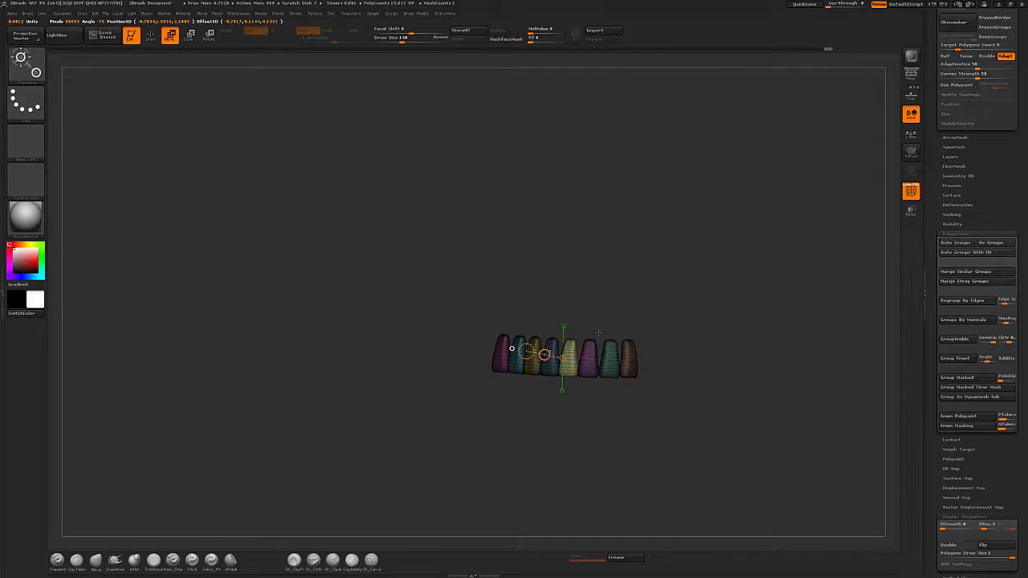
# Show the skull subtool again alongside the teeth.
pyautogui.press('q')
pyautogui.scroll(10, 1011, 196)
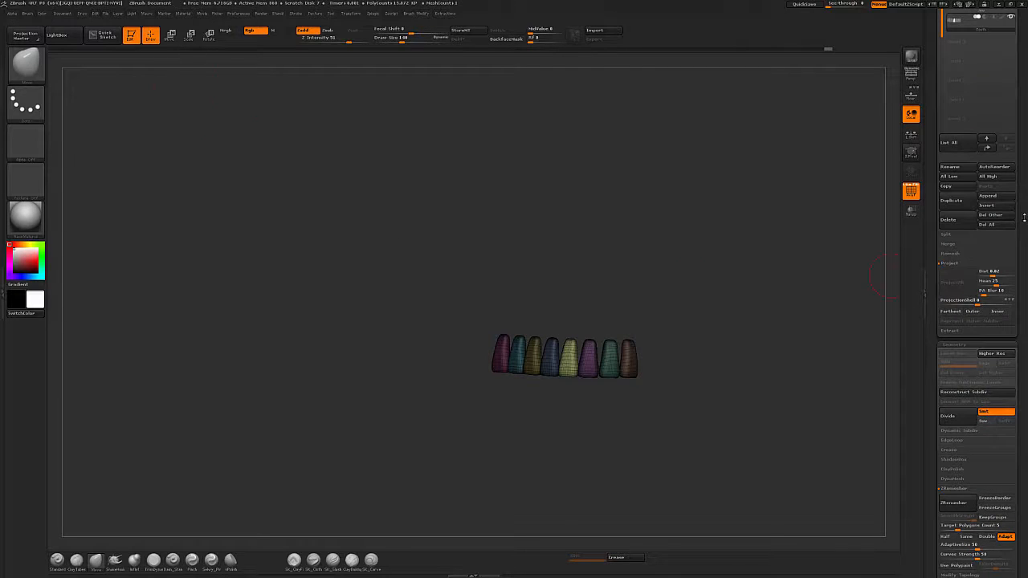
pyautogui.scroll(8, 1023, 217)
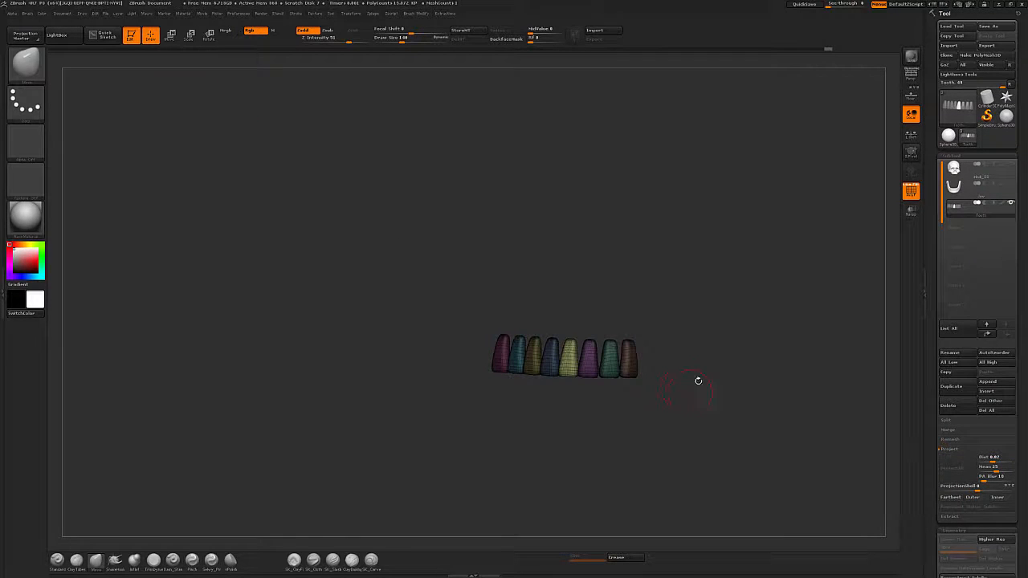
pyautogui.moveTo(697, 381); pyautogui.dragTo(727, 422)
pyautogui.click(1012, 167)
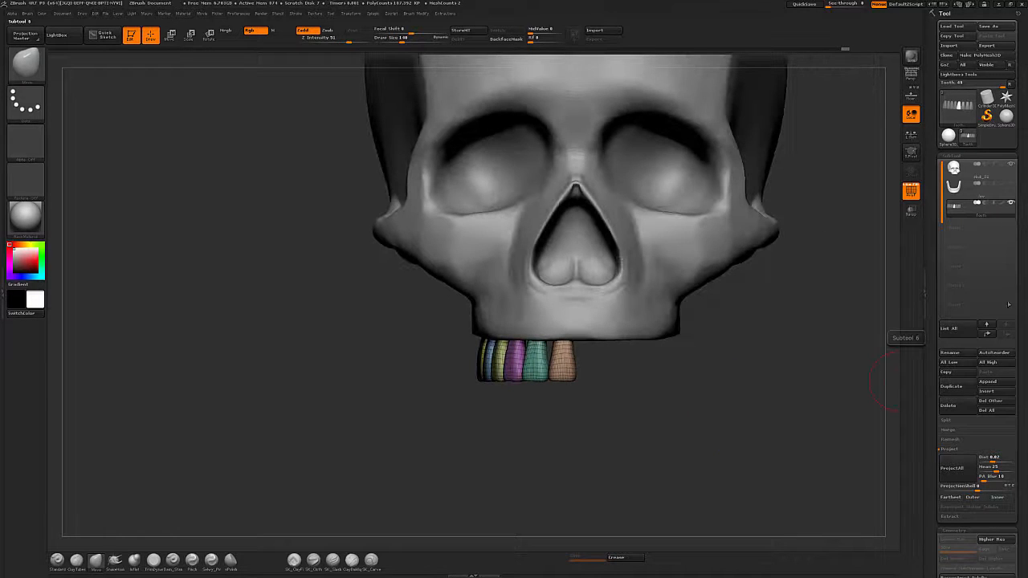
pyautogui.scroll(-10, 999, 241)
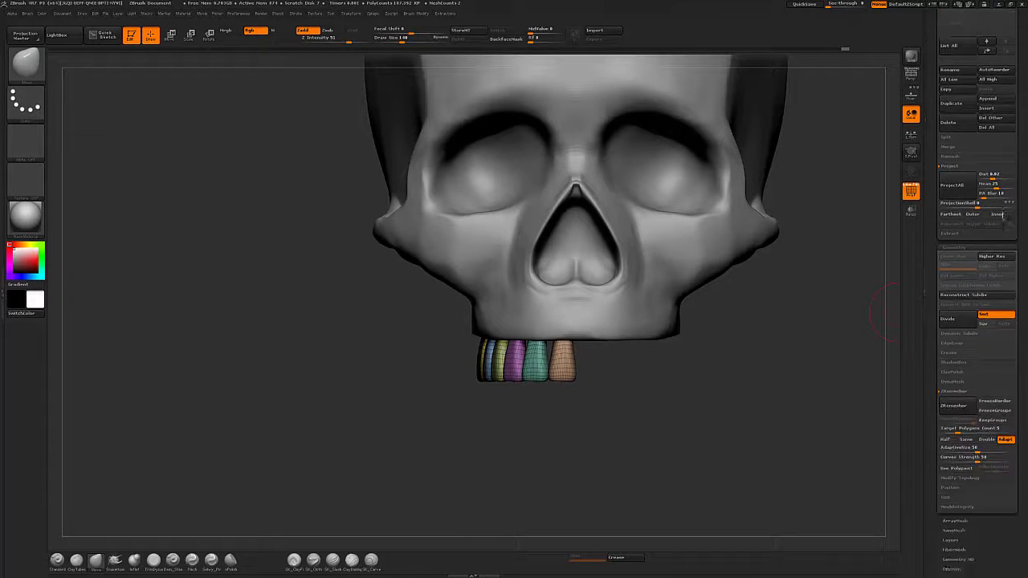
# Apply Mirror And Weld to the teeth to complete the full upper row across the skull's centre.
pyautogui.scroll(-5, 999, 322)
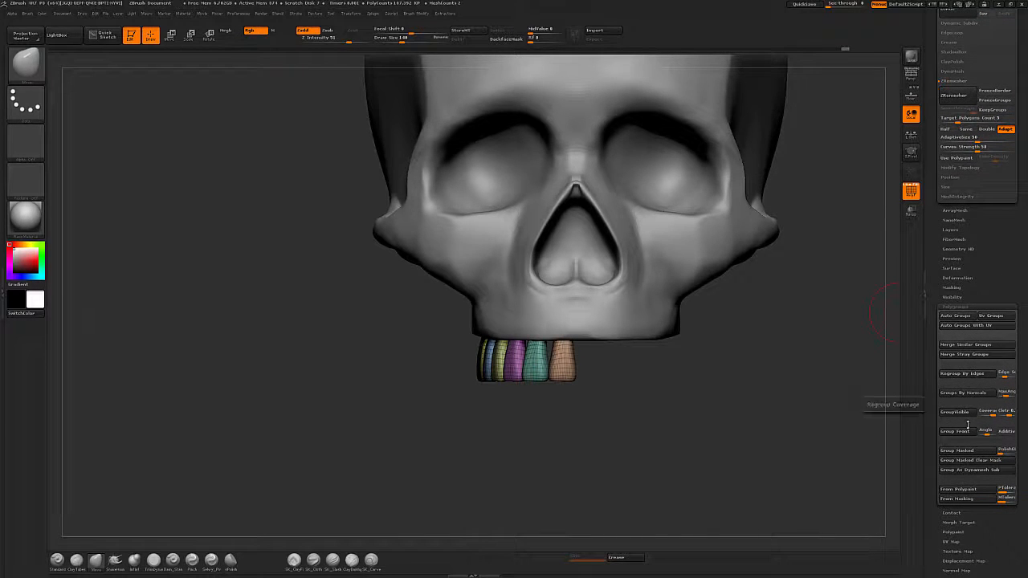
pyautogui.click(961, 168)
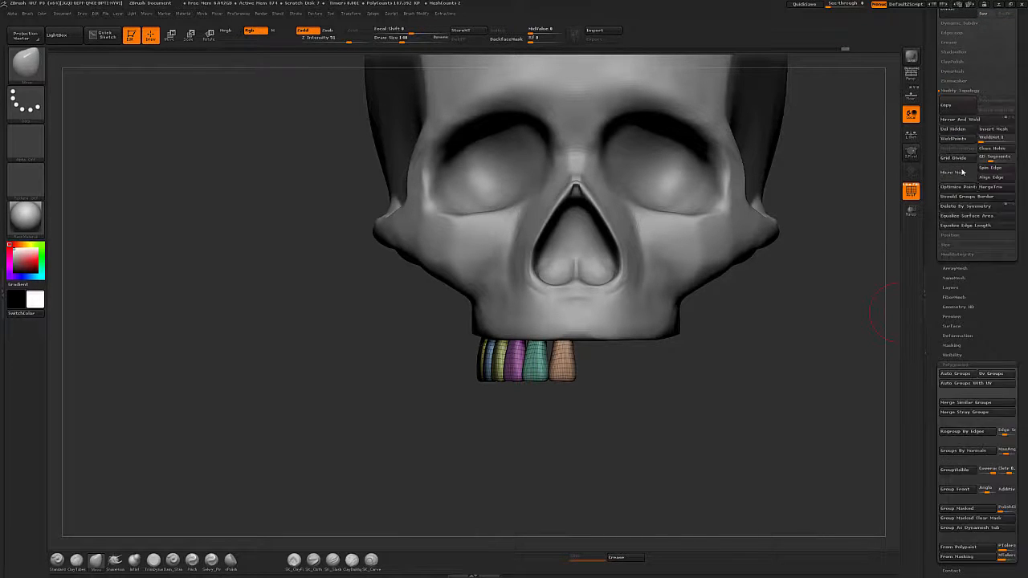
pyautogui.click(959, 119)
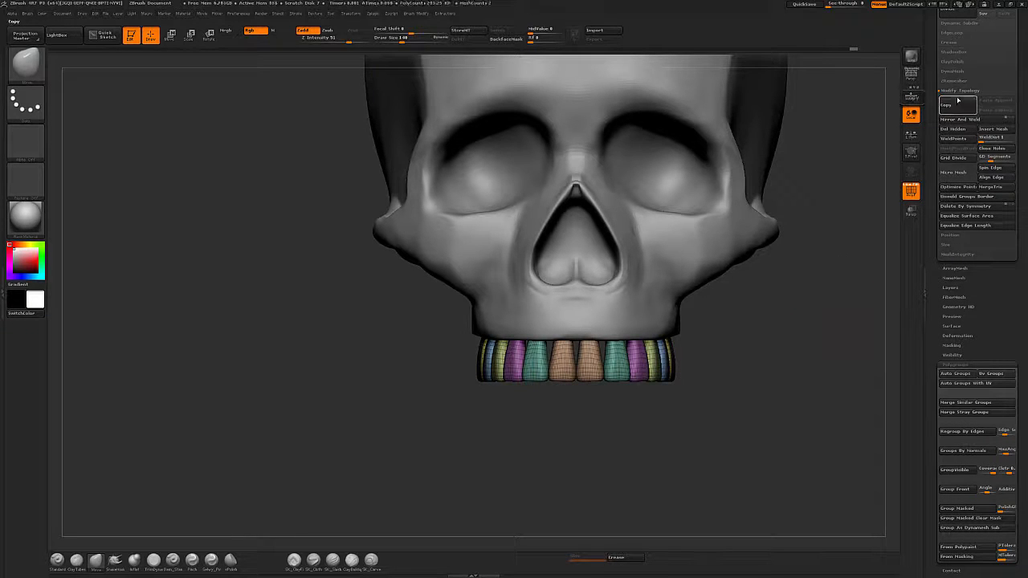
# Turn off polyframe display and orbit around the skull to inspect the mirrored row of teeth.
pyautogui.moveTo(820, 379)
pyautogui.mouseDown()
pyautogui.moveTo(710, 361)
pyautogui.moveTo(835, 377)
pyautogui.mouseUp()
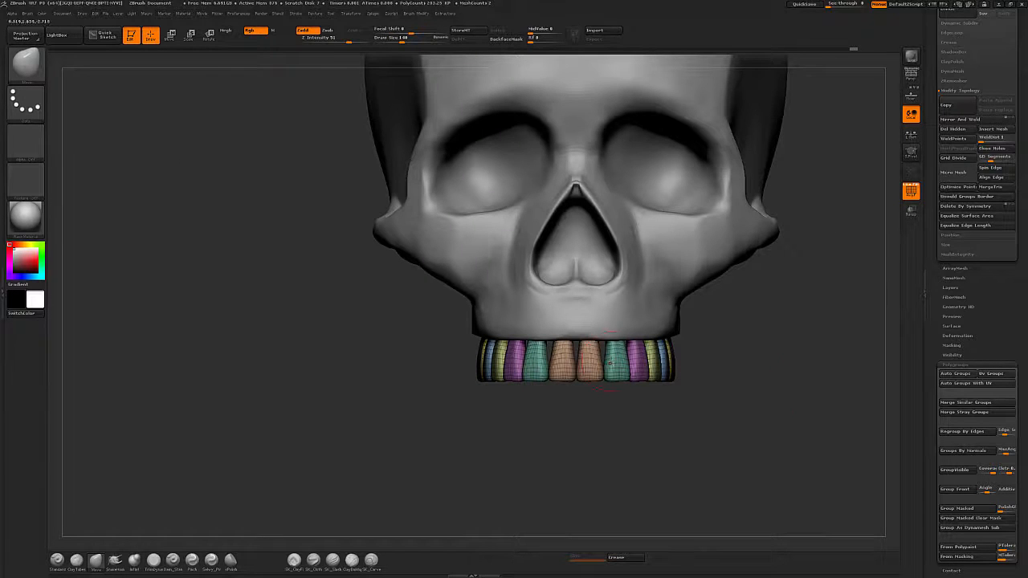
pyautogui.keyDown('alt'); pyautogui.moveTo(748, 410); pyautogui.dragTo(624, 360); pyautogui.keyUp('alt')
pyautogui.scroll(5, 1022, 225)
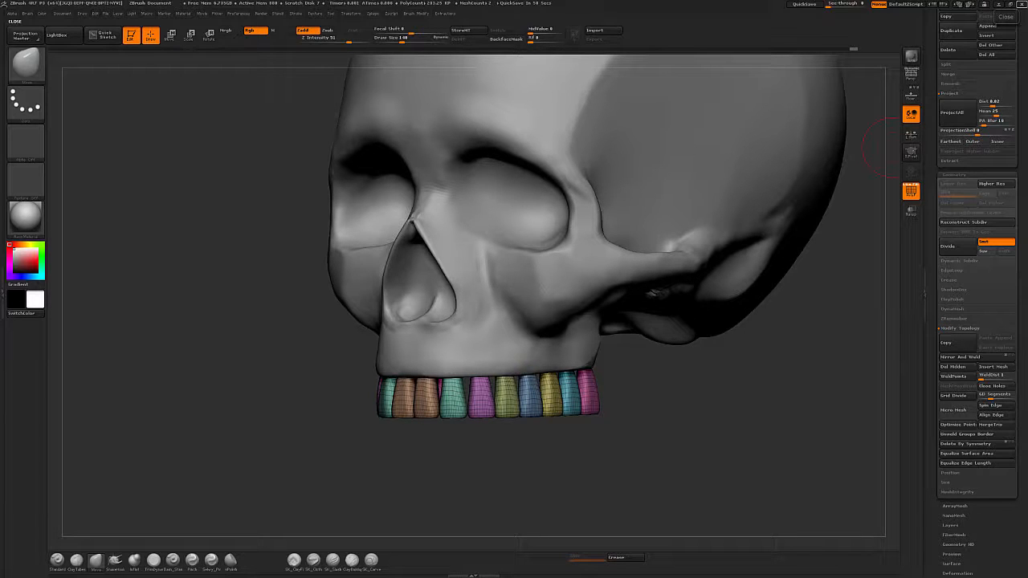
pyautogui.moveTo(720, 429); pyautogui.dragTo(721, 406)
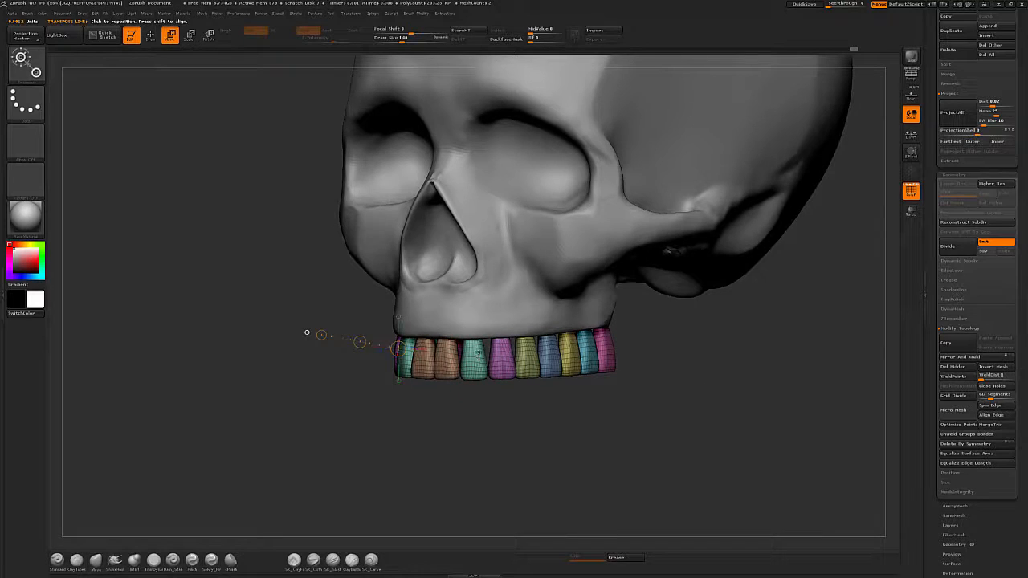
pyautogui.keyDown('ctrl'); pyautogui.moveTo(481, 347); pyautogui.dragTo(506, 336); pyautogui.keyUp('ctrl')
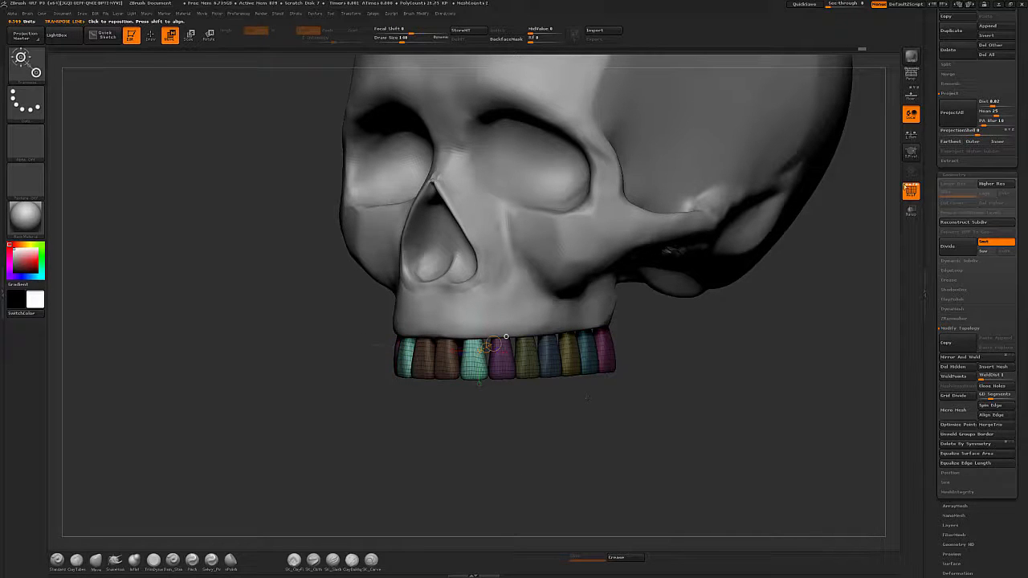
pyautogui.hotkey('shift', 'f')
pyautogui.press('q')
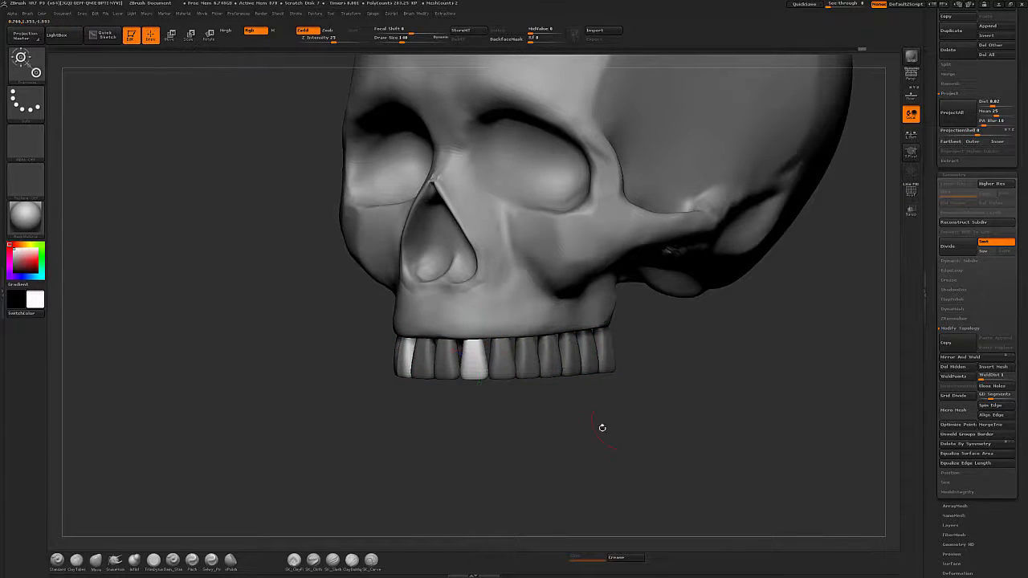
pyautogui.moveTo(601, 427)
pyautogui.mouseDown()
pyautogui.moveTo(594, 445)
pyautogui.moveTo(619, 445)
pyautogui.moveTo(620, 461)
pyautogui.mouseUp()
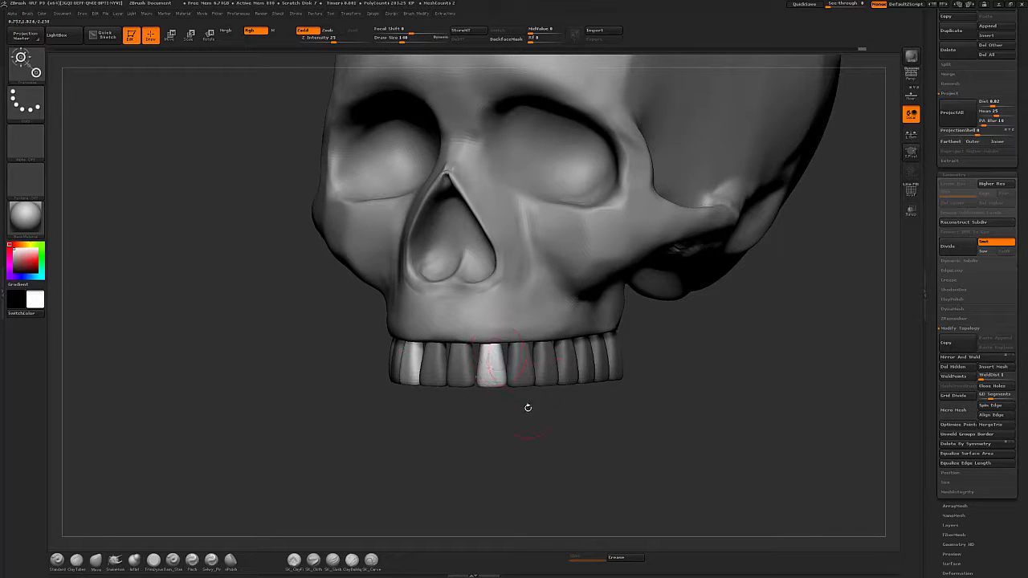
pyautogui.moveTo(606, 424); pyautogui.dragTo(572, 463)
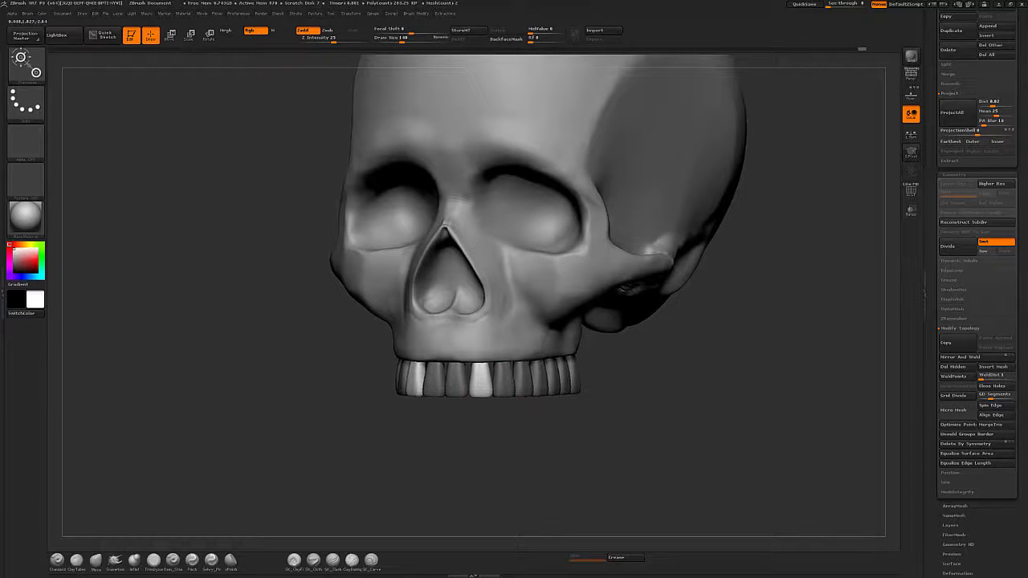
pyautogui.keyDown('alt'); pyautogui.moveTo(503, 429); pyautogui.dragTo(506, 456); pyautogui.keyUp('alt')
# Switch to the Move brush, undoing the stray strokes made while resizing the brush.
pyautogui.press('s')
pyautogui.moveTo(475, 369); pyautogui.dragTo(485, 371)
pyautogui.hotkey('ctrl', 'z')
pyautogui.press('b')
pyautogui.press('m')
pyautogui.press('v')
pyautogui.hotkey('ctrl', 'z')
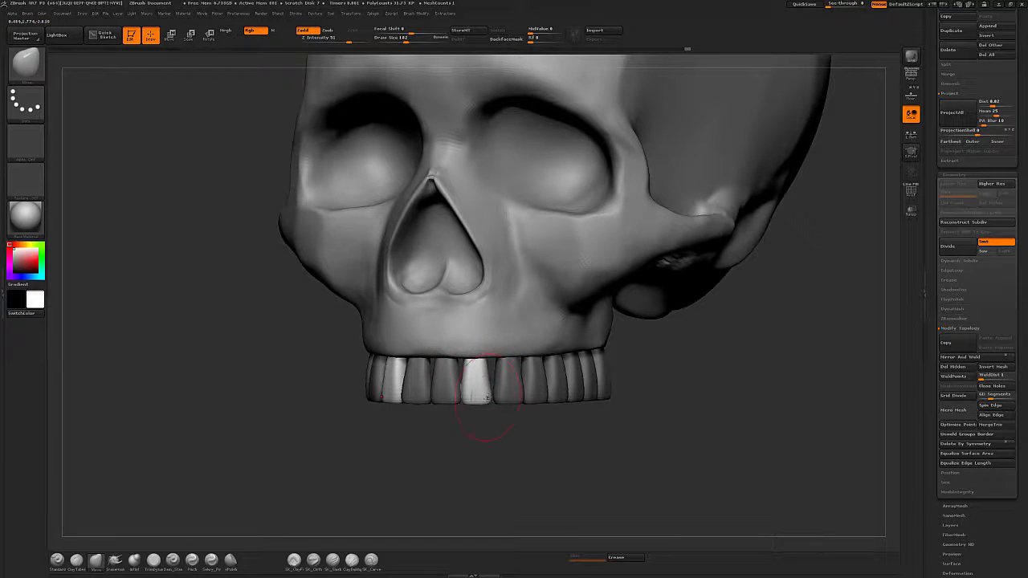
# Mask everything except one front incisor by its polygroup and nudge its shape with the Move brush.
pyautogui.moveTo(562, 438)
pyautogui.keyDown('alt'); pyautogui.mouseDown()
pyautogui.moveTo(563, 466)
pyautogui.moveTo(439, 381)
pyautogui.moveTo(445, 369)
pyautogui.mouseUp(); pyautogui.keyUp('alt')
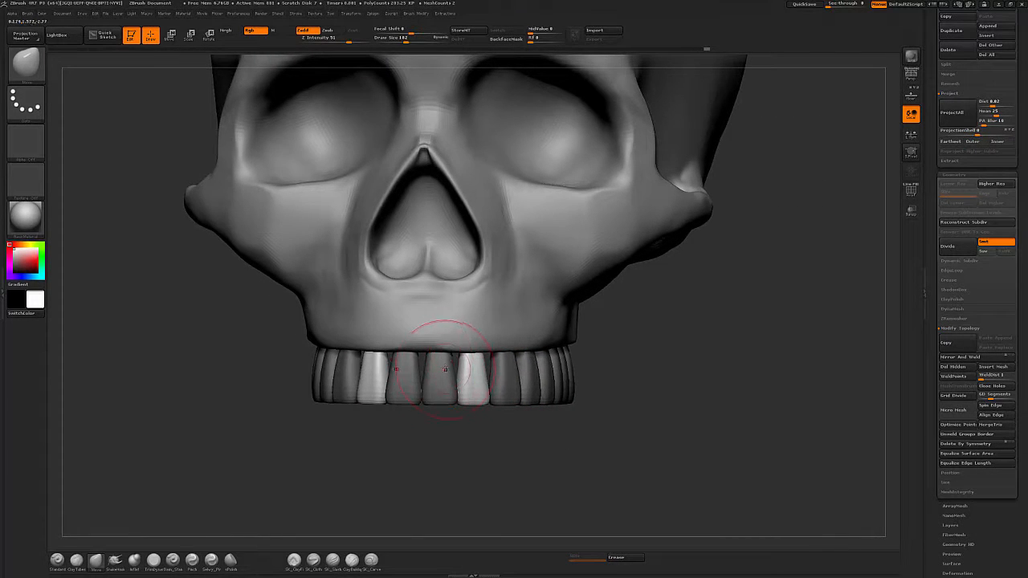
pyautogui.press('w')
pyautogui.keyDown('ctrl'); pyautogui.click(442, 374); pyautogui.keyUp('ctrl')
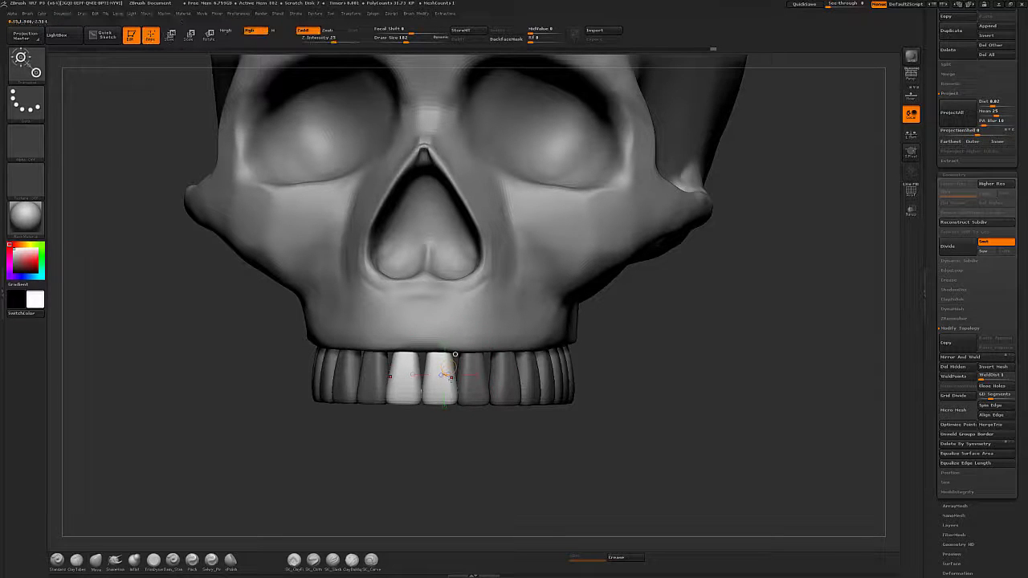
pyautogui.press('q')
pyautogui.press('s')
pyautogui.click(445, 359)
pyautogui.moveTo(436, 354)
pyautogui.mouseDown()
pyautogui.moveTo(421, 372)
pyautogui.moveTo(427, 359)
pyautogui.mouseUp()
pyautogui.hotkey('ctrl', 'z')
pyautogui.press('s')
pyautogui.click(423, 355)
pyautogui.press('s')
pyautogui.click(450, 360)
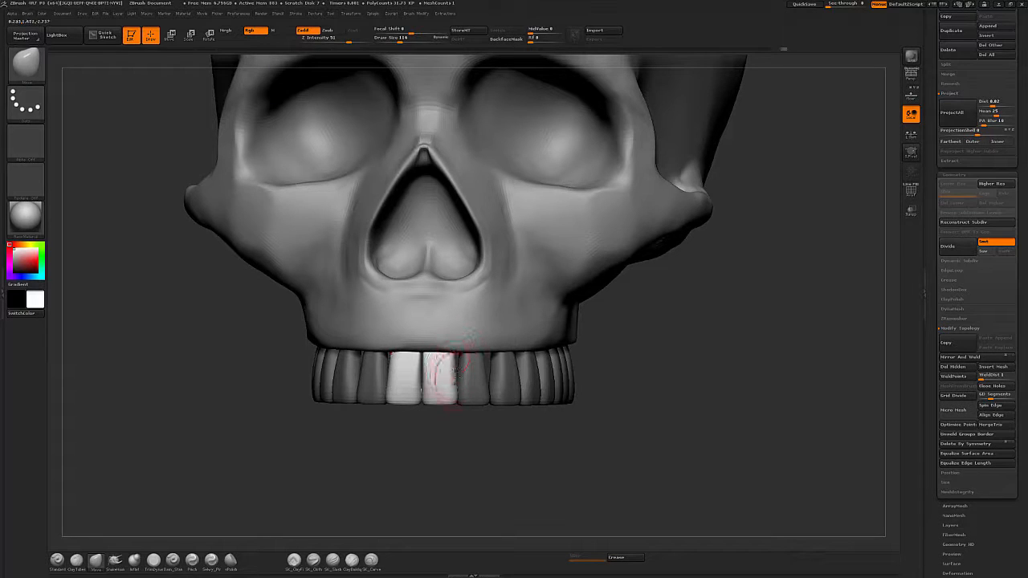
pyautogui.keyDown('shift'); pyautogui.moveTo(457, 385); pyautogui.dragTo(455, 363); pyautogui.keyUp('shift')
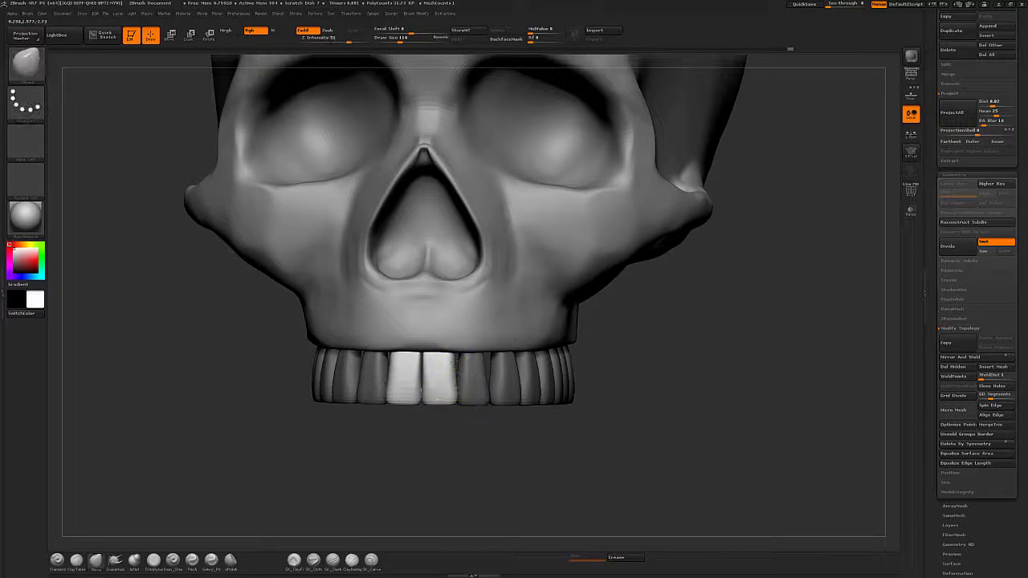
# Isolate the neighbouring incisor by its polygroup and adjust its shape with the Move brush.
pyautogui.press('ctrl')
pyautogui.press('w')
pyautogui.keyDown('ctrl'); pyautogui.click(481, 393); pyautogui.keyUp('ctrl')
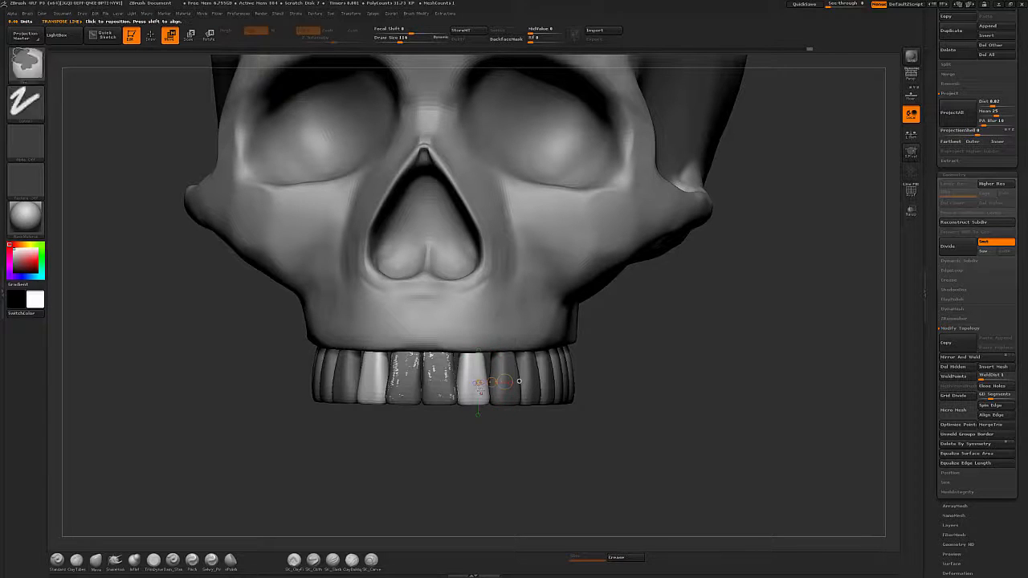
pyautogui.press('q')
pyautogui.moveTo(488, 439)
pyautogui.mouseDown()
pyautogui.moveTo(438, 440)
pyautogui.moveTo(488, 439)
pyautogui.mouseUp()
pyautogui.press('s')
pyautogui.moveTo(474, 369); pyautogui.dragTo(470, 354)
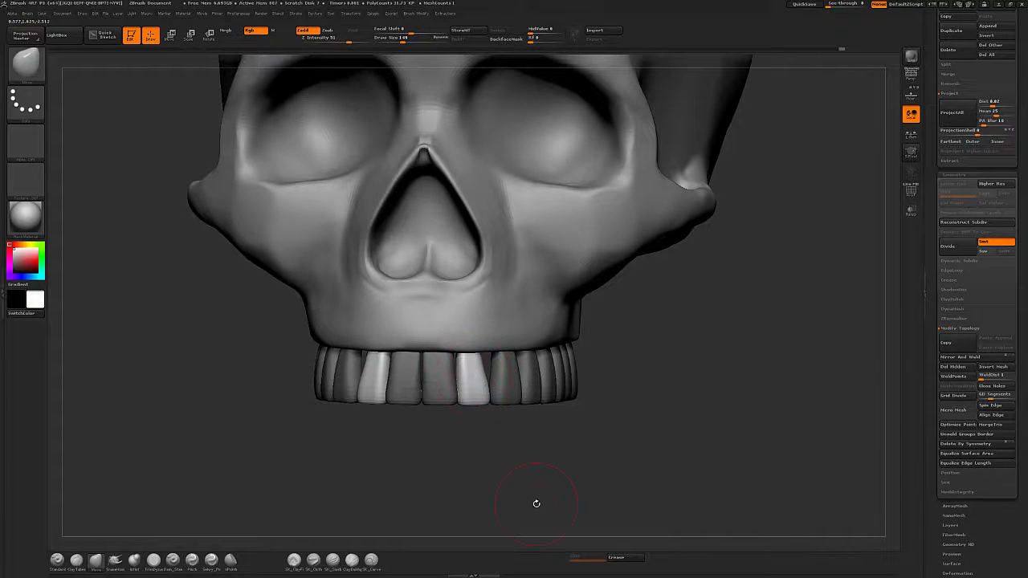
pyautogui.moveTo(666, 395); pyautogui.dragTo(466, 361)
pyautogui.press('s')
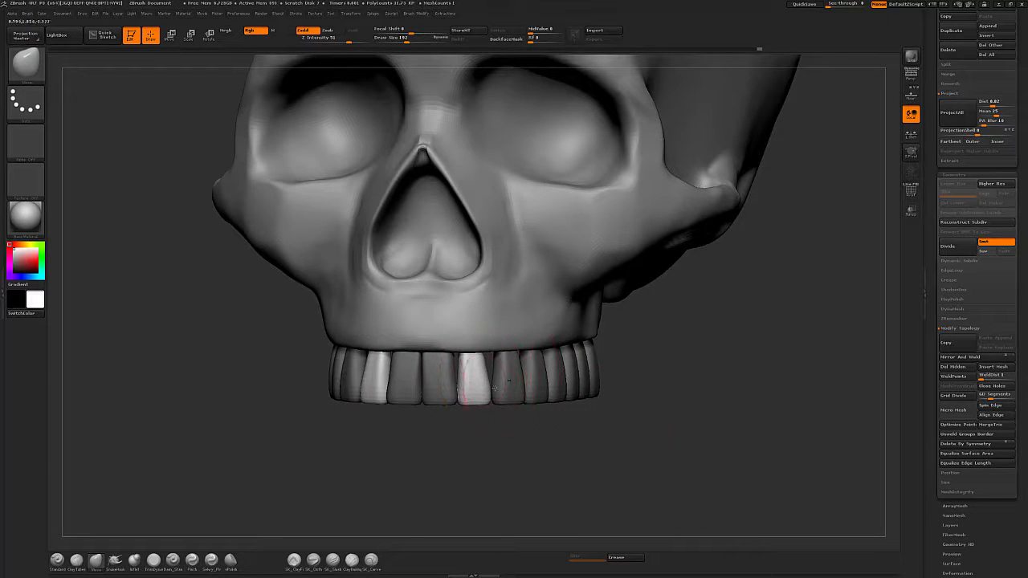
pyautogui.moveTo(468, 400); pyautogui.dragTo(465, 400)
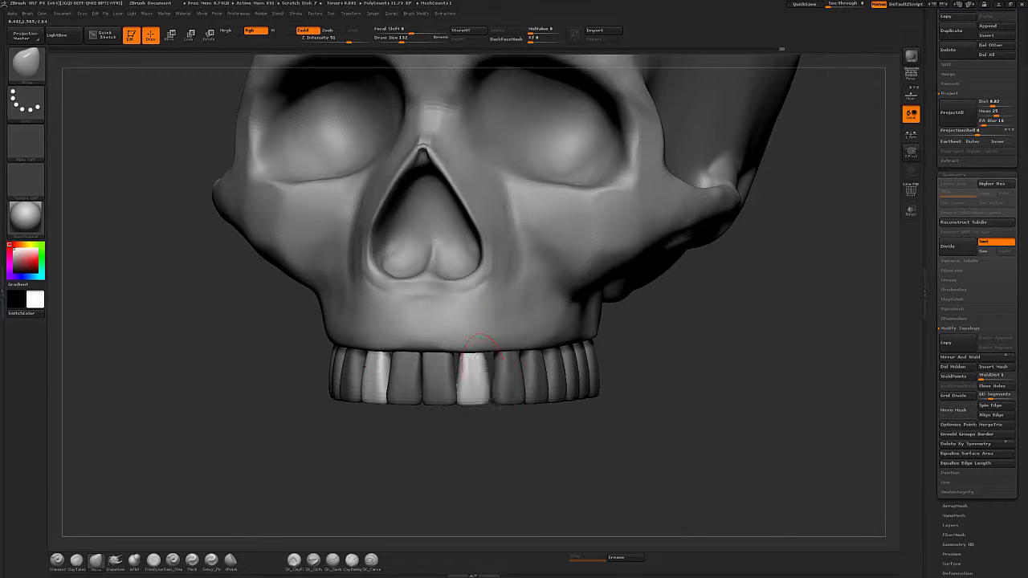
# Isolate the next tooth by its polygroup and subdivide the teeth mesh twice.
pyautogui.press('w')
pyautogui.keyDown('ctrl'); pyautogui.click(513, 381); pyautogui.keyUp('ctrl')
pyautogui.press('q')
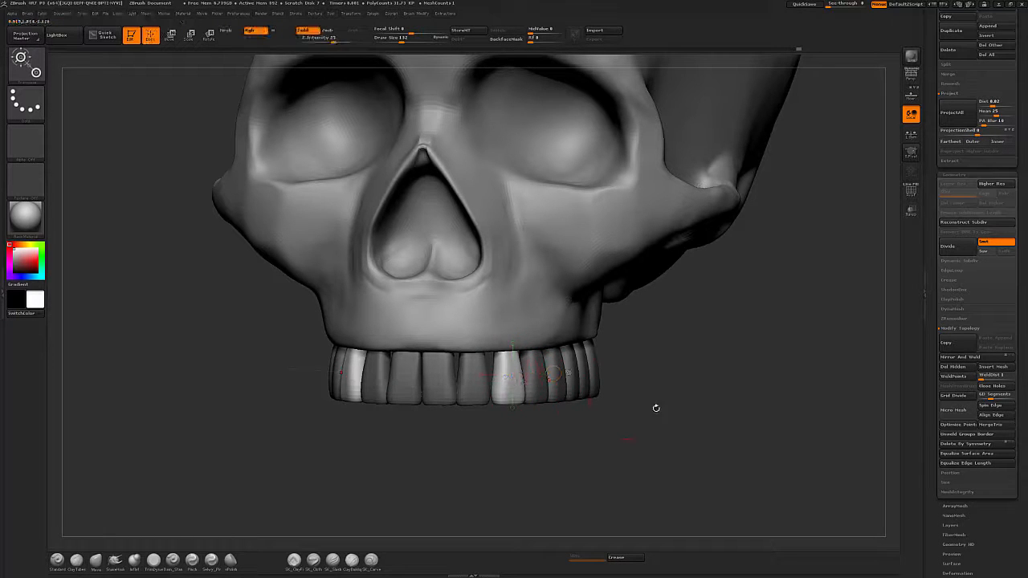
pyautogui.moveTo(655, 419)
pyautogui.mouseDown()
pyautogui.moveTo(623, 417)
pyautogui.moveTo(554, 365)
pyautogui.mouseUp()
pyautogui.hotkey('ctrl', 'd')
pyautogui.hotkey('ctrl', 'd')
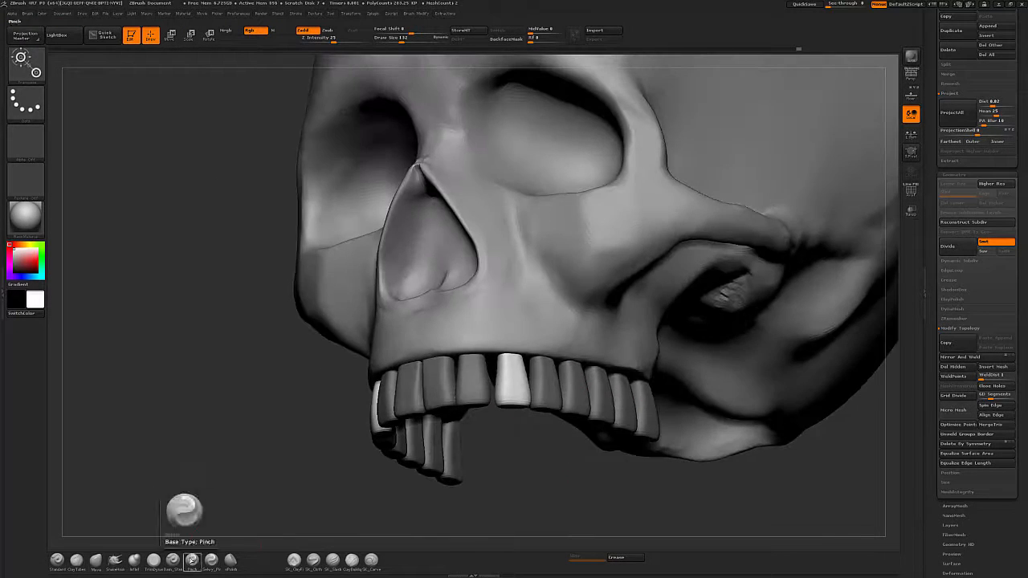
# Sharpen the isolated tooth's biting edge with the Pinch brush.
pyautogui.click(173, 562)
pyautogui.moveTo(233, 490); pyautogui.dragTo(213, 441)
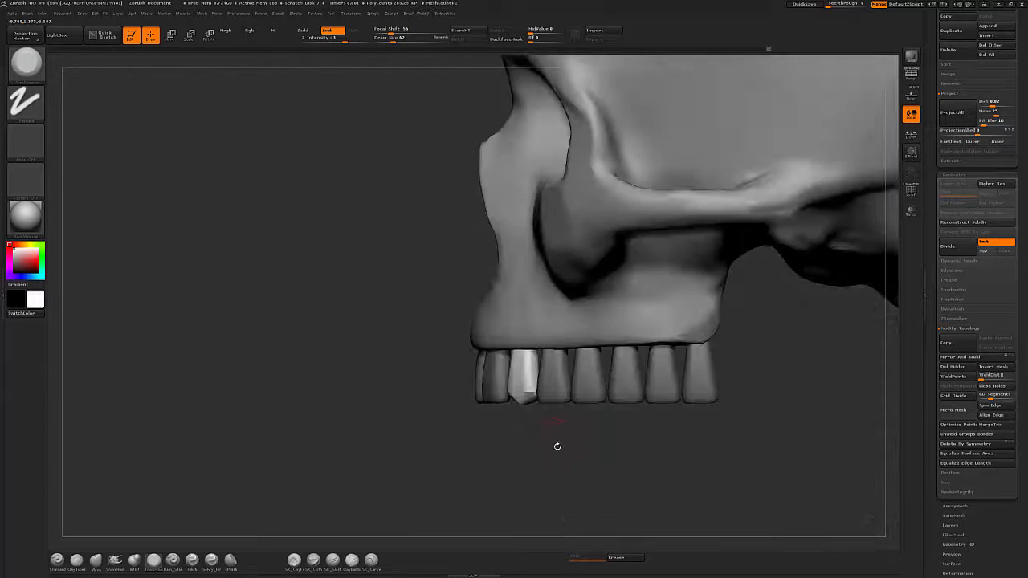
pyautogui.moveTo(555, 445)
pyautogui.mouseDown()
pyautogui.moveTo(605, 427)
pyautogui.moveTo(531, 403)
pyautogui.mouseUp()
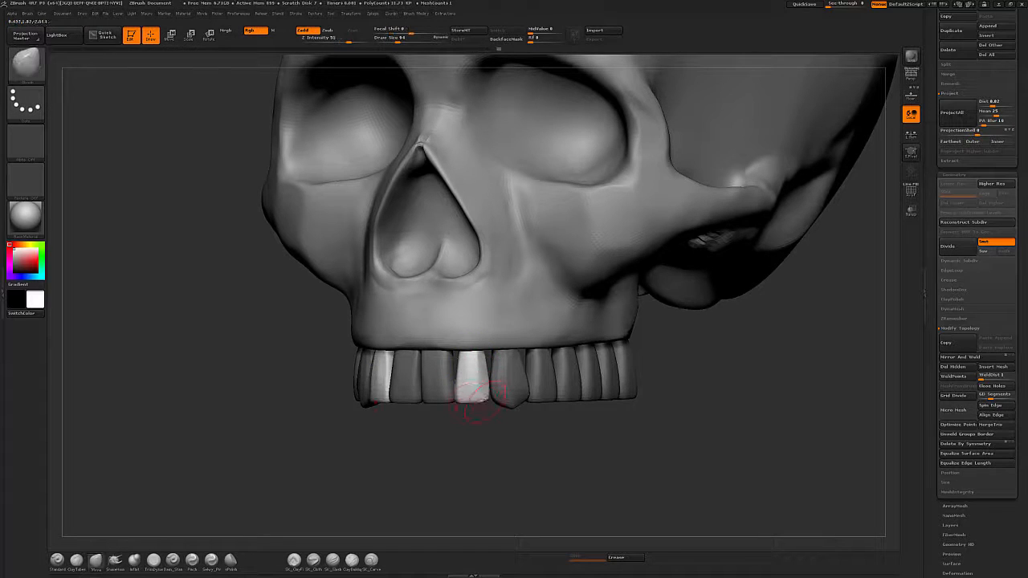
pyautogui.moveTo(471, 390)
pyautogui.mouseDown()
pyautogui.moveTo(493, 394)
pyautogui.moveTo(493, 413)
pyautogui.mouseUp()
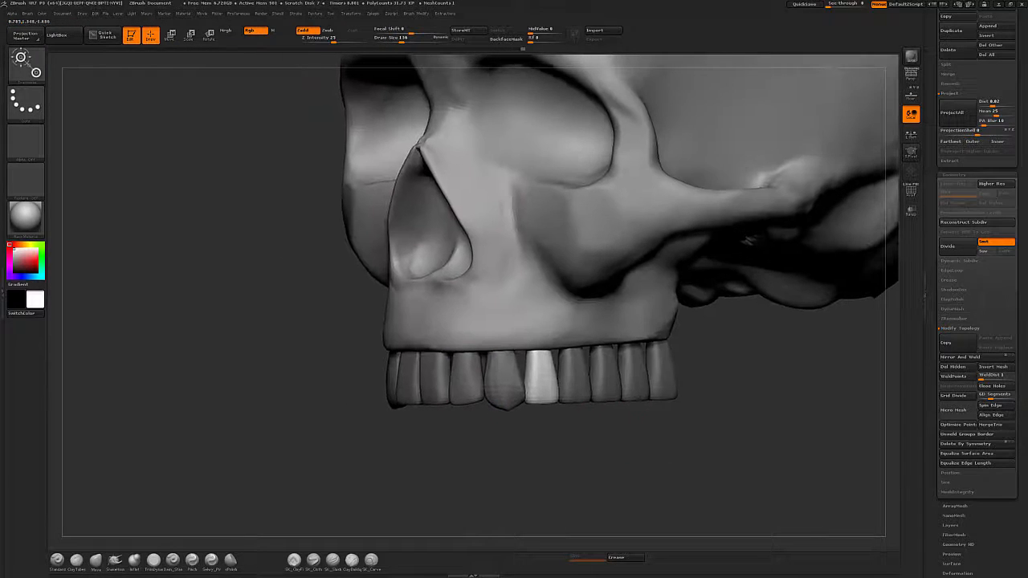
pyautogui.moveTo(594, 451)
pyautogui.mouseDown()
pyautogui.moveTo(614, 453)
pyautogui.moveTo(431, 478)
pyautogui.moveTo(615, 480)
pyautogui.mouseUp()
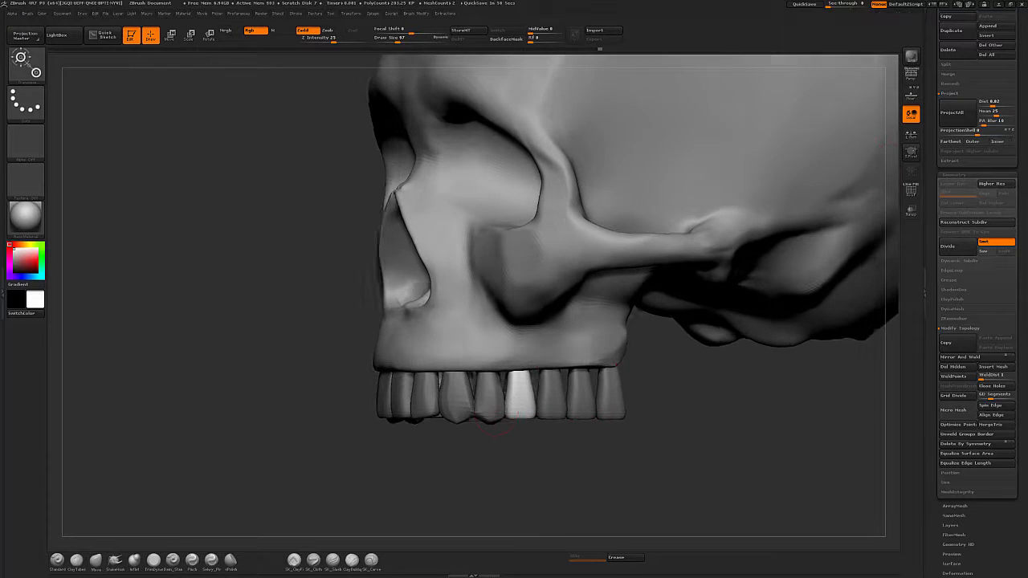
# Reshape the tooth from the side with the Move brush, then isolate the next tooth along the arch.
pyautogui.press('b')
pyautogui.press('m')
pyautogui.press('v')
pyautogui.moveTo(523, 419); pyautogui.dragTo(526, 410)
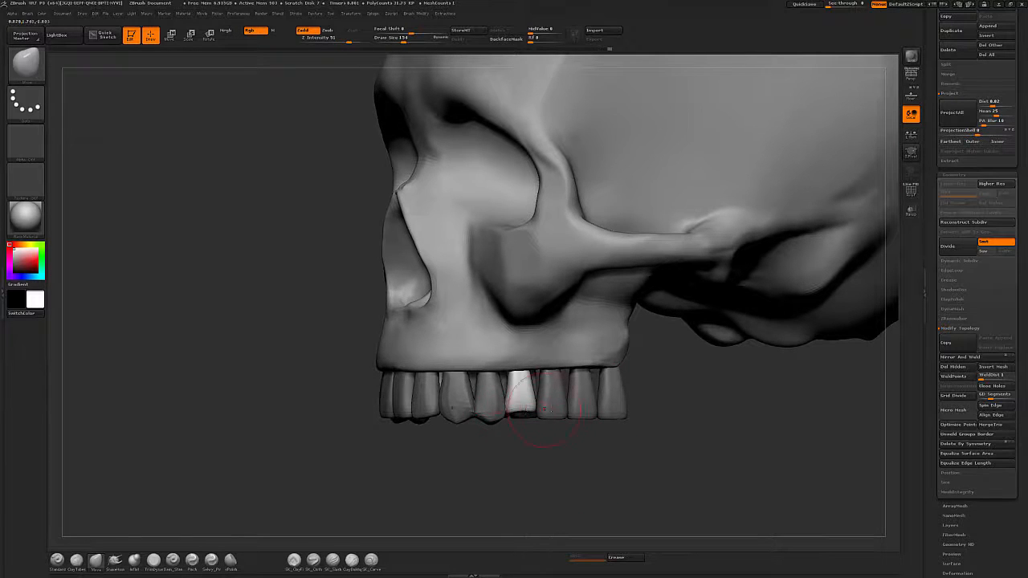
pyautogui.keyDown('ctrl'); pyautogui.moveTo(575, 456); pyautogui.dragTo(591, 472); pyautogui.keyUp('ctrl')
pyautogui.moveTo(590, 472); pyautogui.dragTo(570, 471)
pyautogui.moveTo(562, 419)
pyautogui.mouseDown()
pyautogui.moveTo(615, 407)
pyautogui.moveTo(559, 402)
pyautogui.moveTo(546, 353)
pyautogui.mouseUp()
pyautogui.press('w')
pyautogui.keyDown('ctrl'); pyautogui.click(487, 386); pyautogui.keyUp('ctrl')
pyautogui.press('q')
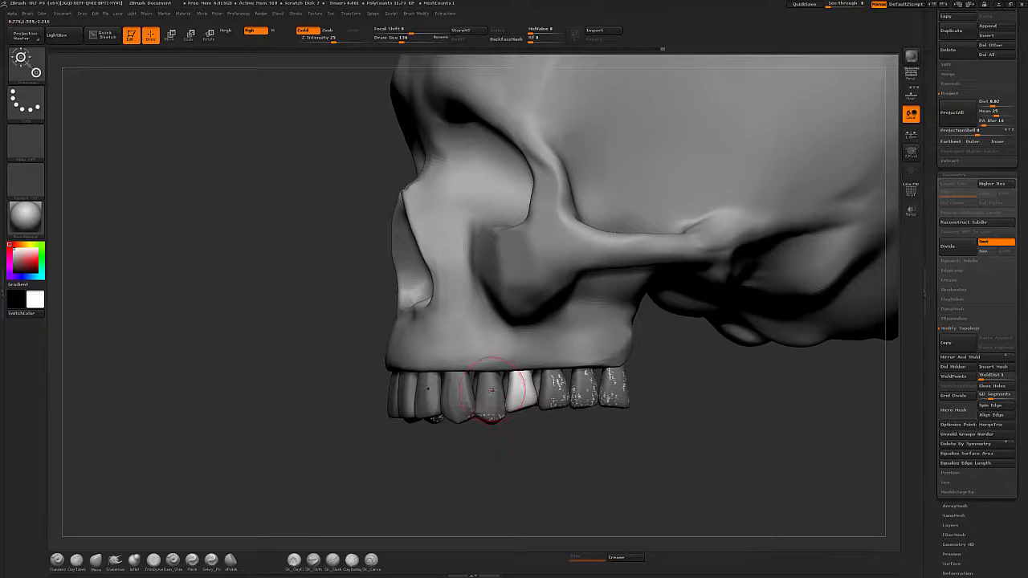
# Pull the isolated tooth into shape with the Move brush and isolate the neighbouring canine.
pyautogui.press('b')
pyautogui.press('m')
pyautogui.press('v')
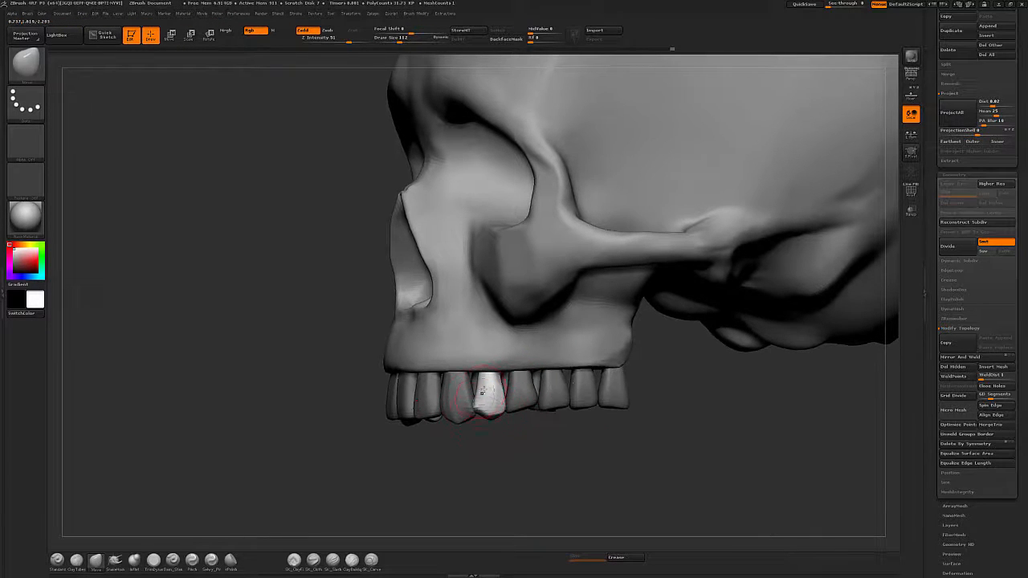
pyautogui.moveTo(482, 392); pyautogui.dragTo(477, 376)
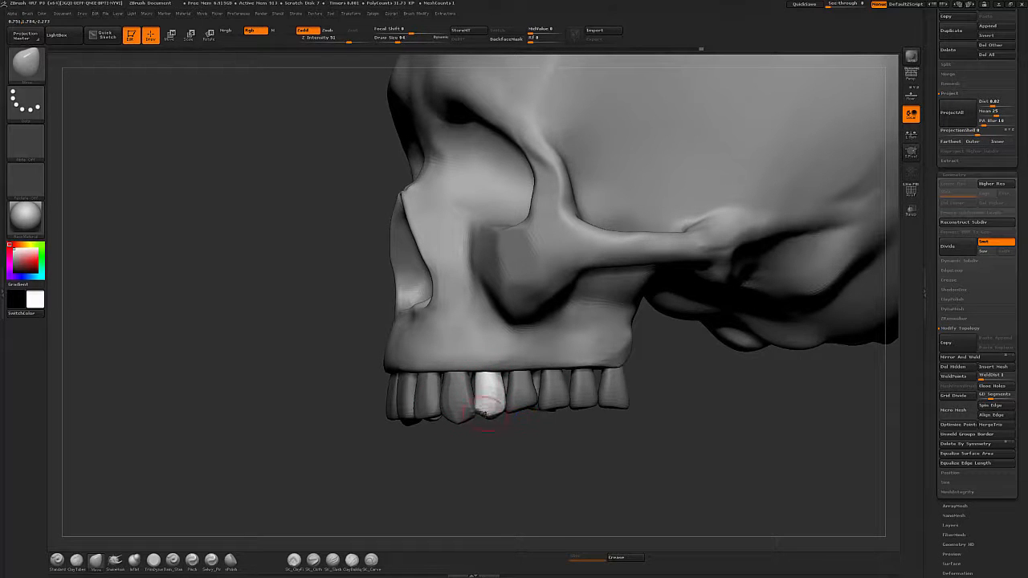
pyautogui.keyDown('shift'); pyautogui.moveTo(485, 413); pyautogui.dragTo(487, 358); pyautogui.keyUp('shift')
pyautogui.moveTo(512, 440); pyautogui.dragTo(520, 449)
pyautogui.moveTo(489, 379)
pyautogui.mouseDown()
pyautogui.moveTo(480, 404)
pyautogui.moveTo(486, 379)
pyautogui.mouseUp()
pyautogui.press('w')
pyautogui.keyDown('ctrl'); pyautogui.click(517, 391); pyautogui.keyUp('ctrl')
pyautogui.press('q')
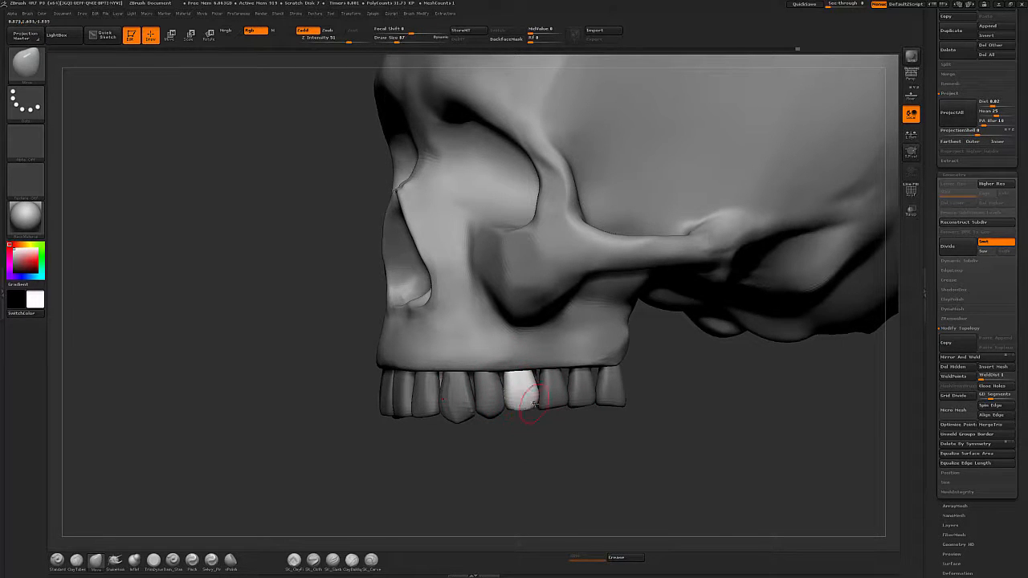
# Isolate the next tooth further back along the arch by its polygroup.
pyautogui.moveTo(514, 482)
pyautogui.mouseDown()
pyautogui.moveTo(554, 509)
pyautogui.moveTo(555, 449)
pyautogui.mouseUp()
pyautogui.keyDown('shift'); pyautogui.moveTo(509, 415); pyautogui.dragTo(531, 420); pyautogui.keyUp('shift')
pyautogui.moveTo(578, 449); pyautogui.dragTo(663, 463)
pyautogui.press('w')
pyautogui.keyDown('ctrl'); pyautogui.click(553, 404); pyautogui.keyUp('ctrl')
pyautogui.press('q')
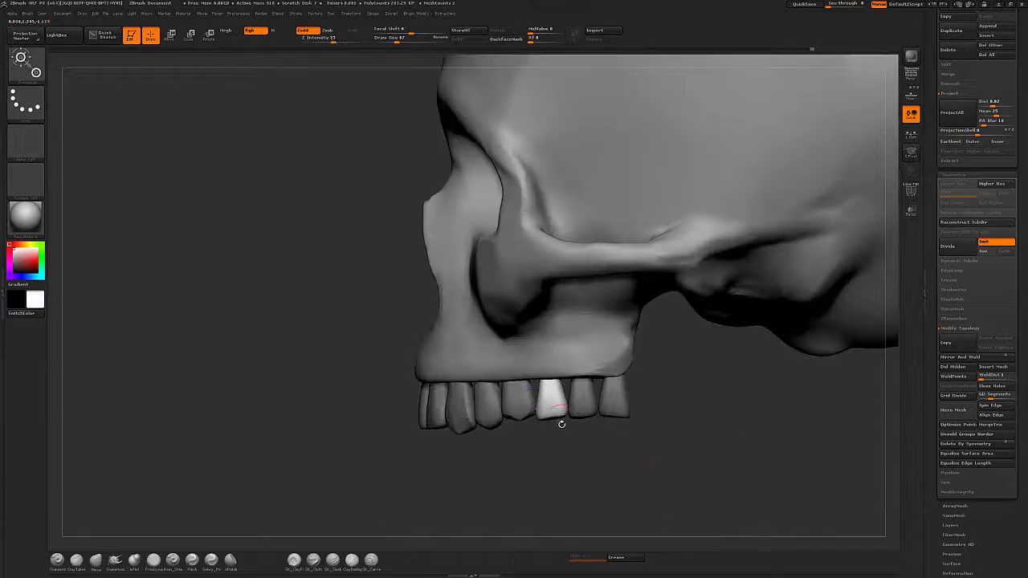
# Pinch the underside edges of the isolated tooth from below the jaw.
pyautogui.press('s')
pyautogui.moveTo(530, 470); pyautogui.dragTo(580, 450)
pyautogui.click(173, 561)
pyautogui.moveTo(482, 514); pyautogui.dragTo(502, 458)
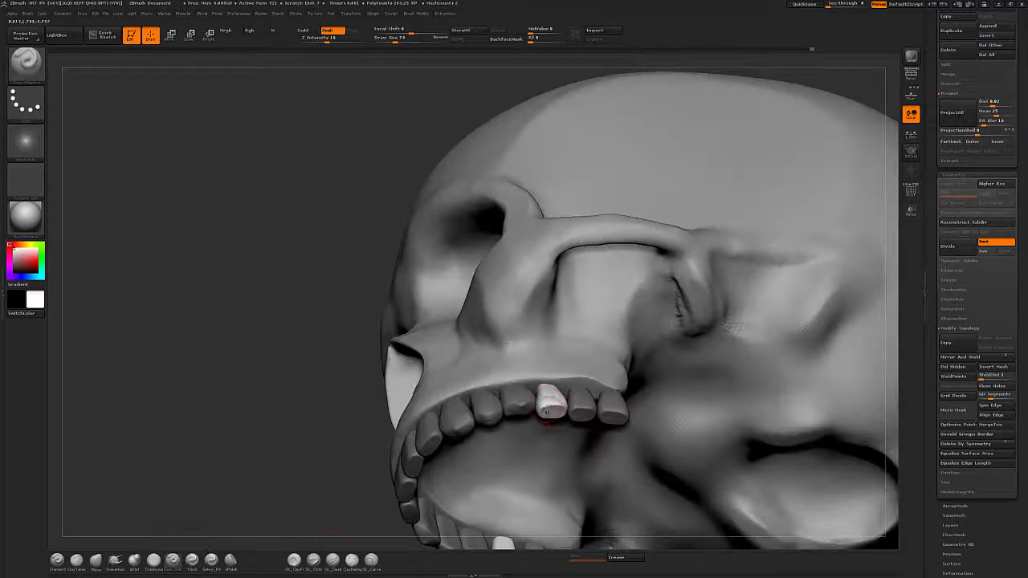
pyautogui.moveTo(547, 411); pyautogui.dragTo(554, 404)
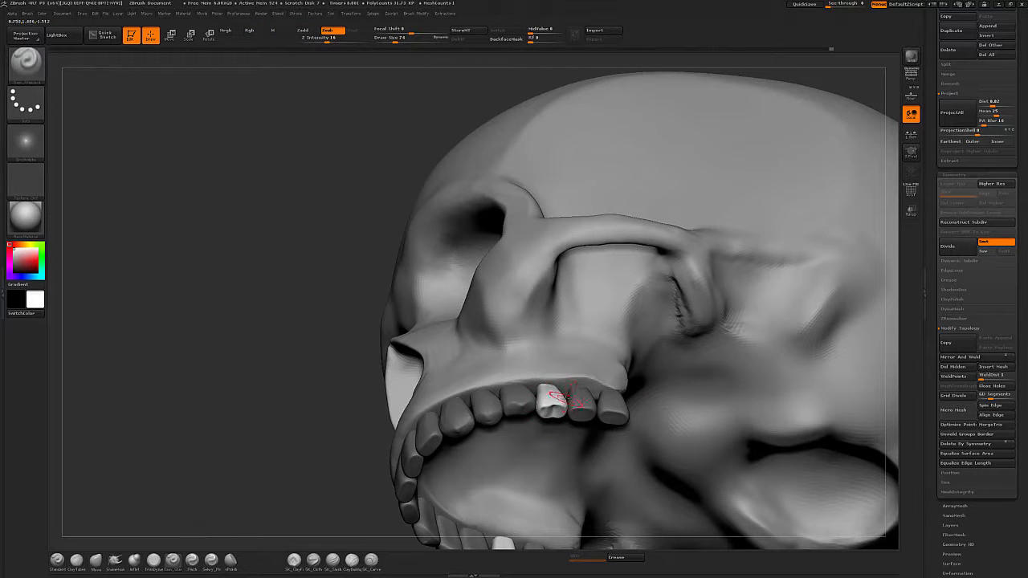
pyautogui.moveTo(803, 74); pyautogui.dragTo(731, 88)
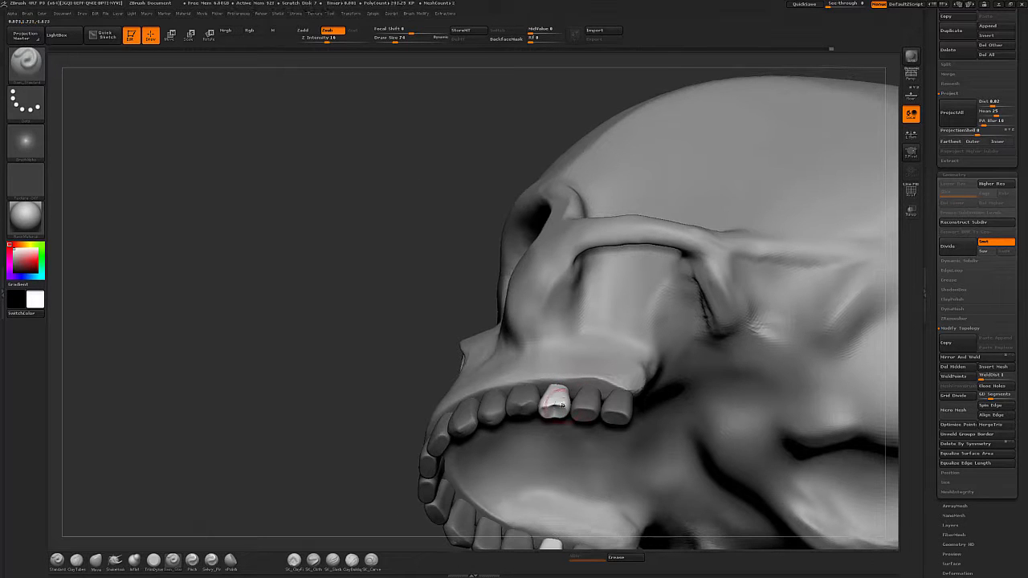
pyautogui.moveTo(554, 413); pyautogui.dragTo(554, 401)
pyautogui.moveTo(560, 414); pyautogui.dragTo(558, 405)
# Refine the isolated tooth's surface with a smoothing brush and the Move brush.
pyautogui.moveTo(409, 259); pyautogui.dragTo(483, 354)
pyautogui.moveTo(642, 506)
pyautogui.mouseDown()
pyautogui.moveTo(622, 433)
pyautogui.moveTo(594, 490)
pyautogui.moveTo(642, 482)
pyautogui.mouseUp()
pyautogui.click(153, 562)
pyautogui.moveTo(554, 408); pyautogui.dragTo(555, 419)
pyautogui.moveTo(646, 493)
pyautogui.mouseDown()
pyautogui.moveTo(638, 402)
pyautogui.moveTo(674, 450)
pyautogui.mouseUp()
pyautogui.click(95, 561)
pyautogui.moveTo(546, 422); pyautogui.dragTo(549, 429)
pyautogui.moveTo(690, 265)
pyautogui.mouseDown()
pyautogui.moveTo(658, 217)
pyautogui.moveTo(666, 249)
pyautogui.mouseUp()
# Place a Transpose line on the tooth and view the dental arch from beneath the skull.
pyautogui.press('w')
pyautogui.moveTo(548, 416)
pyautogui.mouseDown()
pyautogui.moveTo(553, 408)
pyautogui.moveTo(605, 447)
pyautogui.mouseUp()
pyautogui.keyDown('alt'); pyautogui.click(574, 432); pyautogui.keyUp('alt')
pyautogui.keyDown('alt'); pyautogui.click(602, 452); pyautogui.keyUp('alt')
pyautogui.press('q')
pyautogui.keyDown('alt'); pyautogui.moveTo(786, 350); pyautogui.dragTo(745, 339); pyautogui.keyUp('alt')
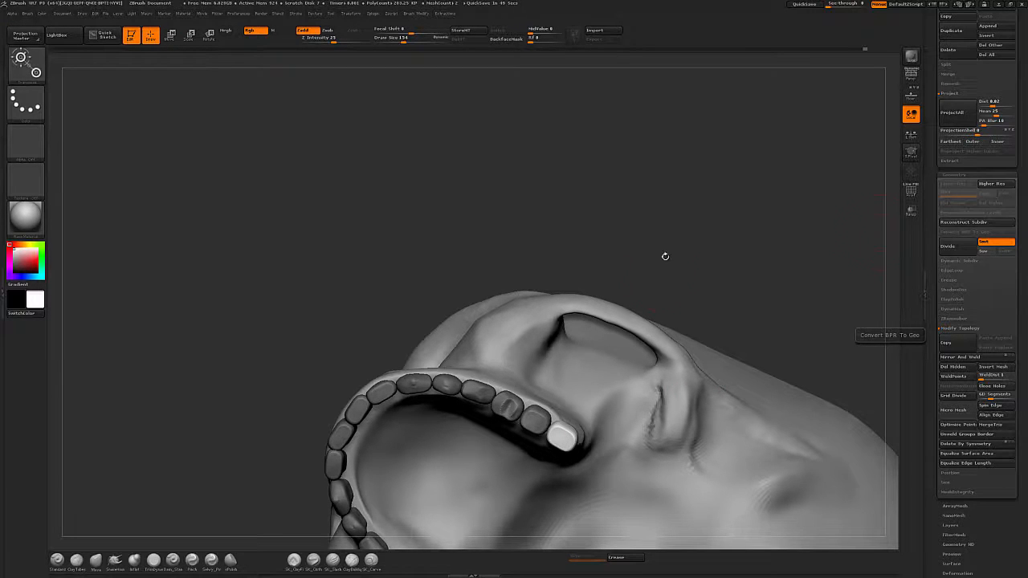
# Switch the brush stroke type and carve grooves into the biting surface of the rearmost molar.
pyautogui.keyDown('alt'); pyautogui.moveTo(665, 256); pyautogui.dragTo(685, 210); pyautogui.keyUp('alt')
pyautogui.click(134, 559)
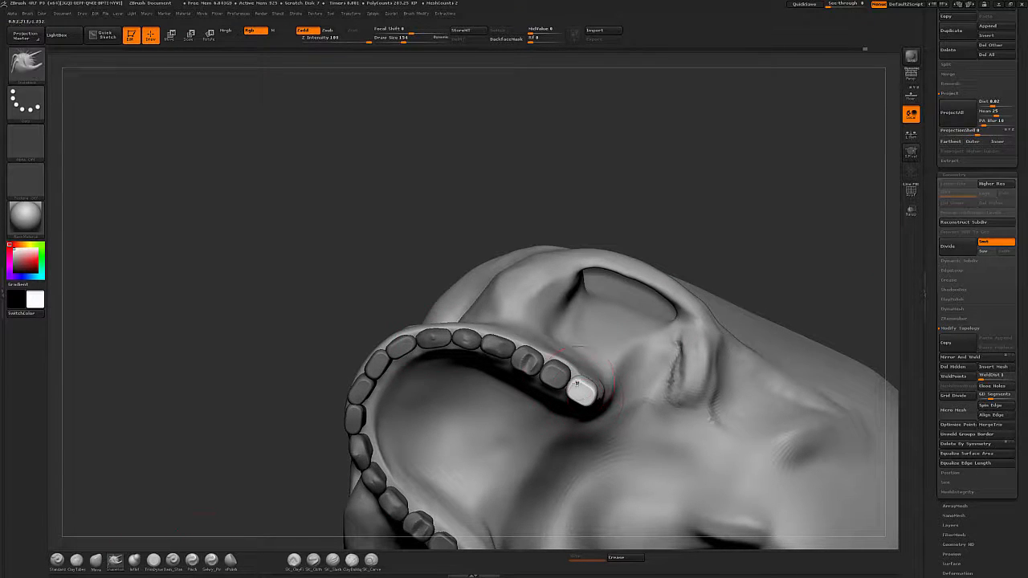
pyautogui.moveTo(296, 15)
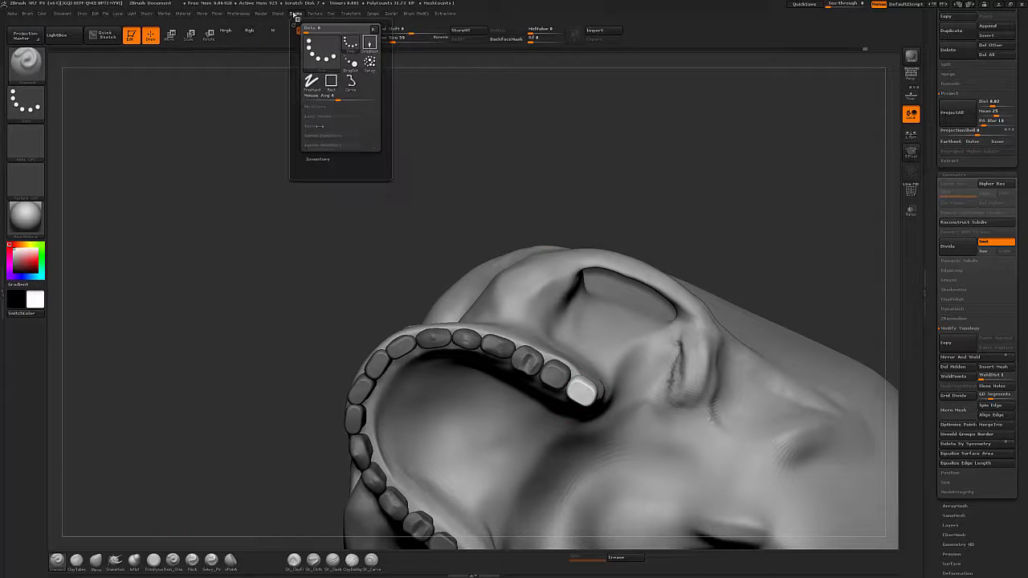
pyautogui.click(316, 126)
pyautogui.click(316, 117)
pyautogui.press('[')
pyautogui.moveTo(575, 387); pyautogui.dragTo(579, 384)
pyautogui.hotkey('ctrl', 'z')
pyautogui.moveTo(579, 384); pyautogui.dragTo(573, 380, button='right')
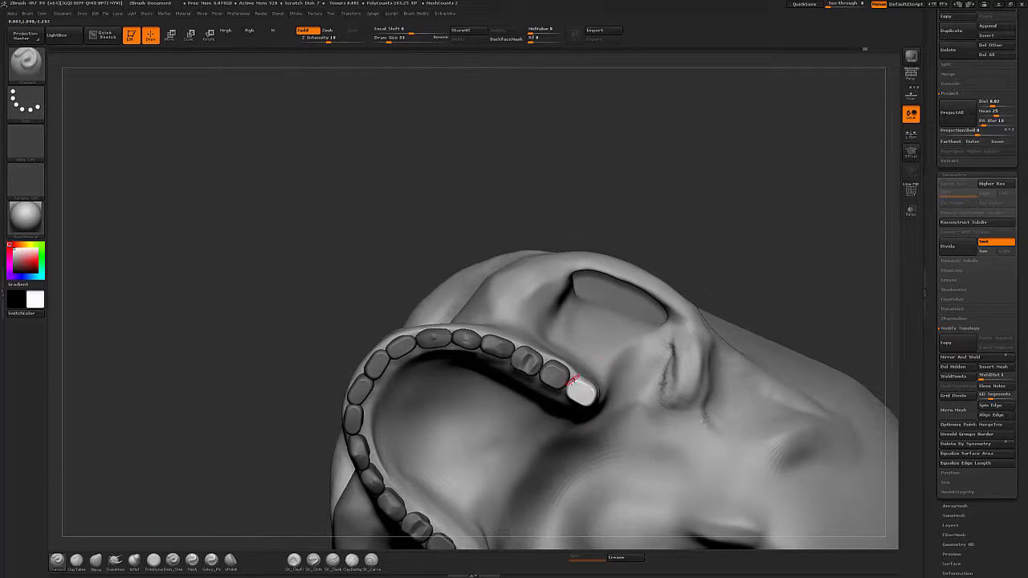
pyautogui.moveTo(581, 400); pyautogui.dragTo(583, 387)
# Place a Transpose line on the neighbouring molar and carve its biting surface with ClayTubes.
pyautogui.keyDown('alt'); pyautogui.click(558, 377); pyautogui.keyUp('alt')
pyautogui.press('w')
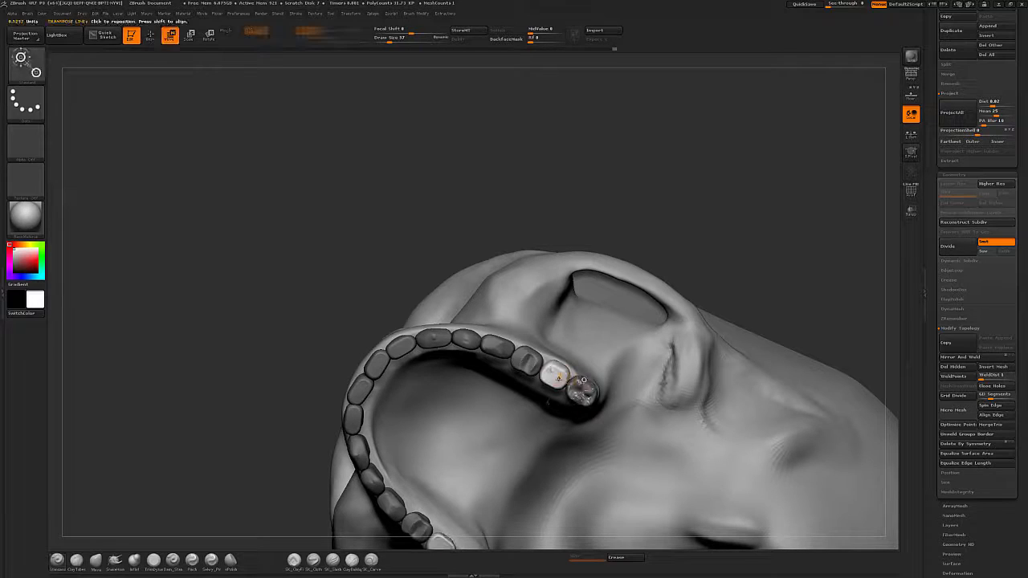
pyautogui.click(75, 560)
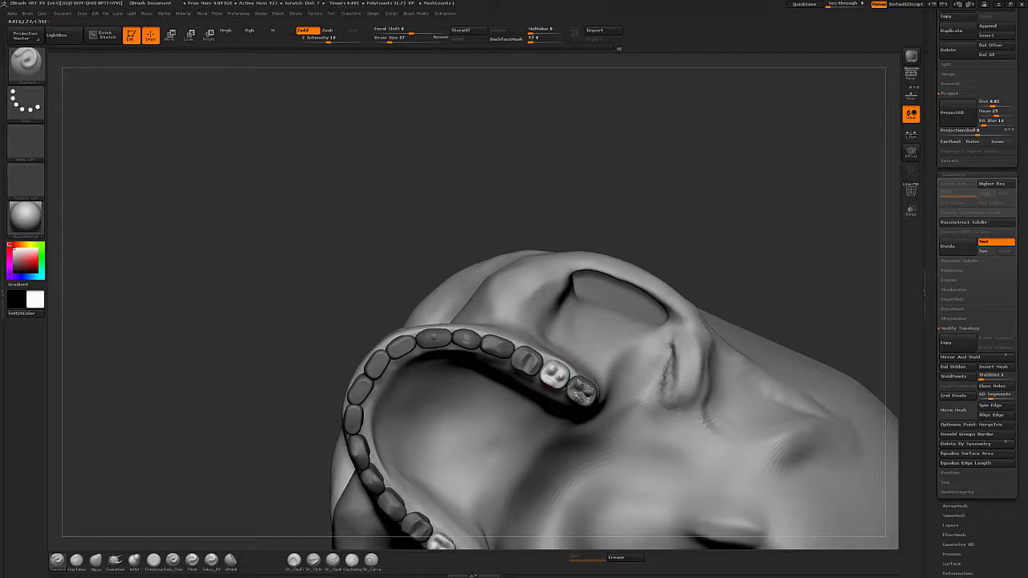
pyautogui.moveTo(560, 383)
pyautogui.mouseDown(button='right')
pyautogui.moveTo(556, 395)
pyautogui.moveTo(534, 393)
pyautogui.moveTo(542, 401)
pyautogui.mouseUp(button='right')
# Switch to the Move brush and push the isolated tooth's crown into shape from the side view.
pyautogui.press('b')
pyautogui.press('m')
pyautogui.press('v')
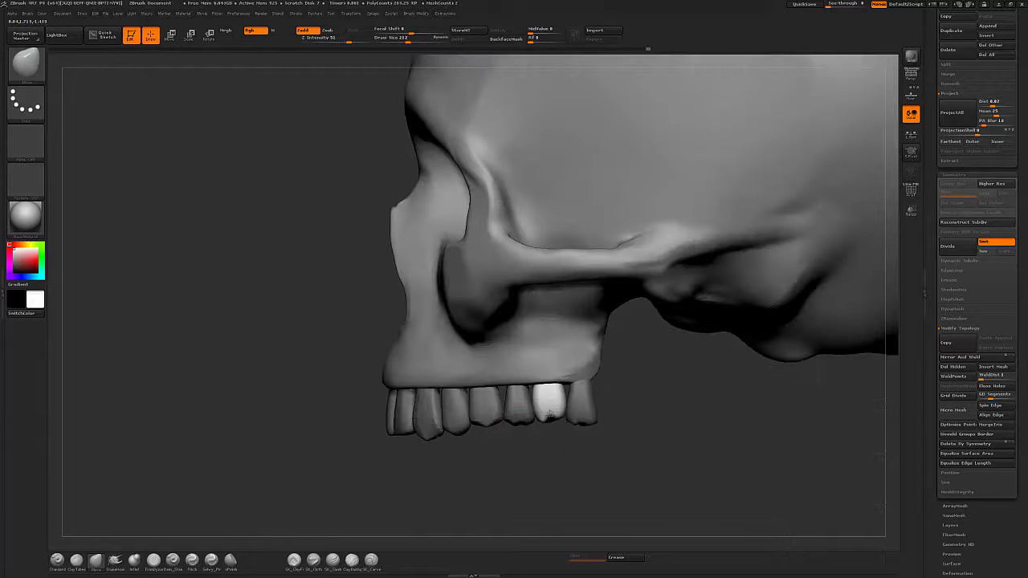
pyautogui.keyDown('alt'); pyautogui.click(586, 419); pyautogui.keyUp('alt')
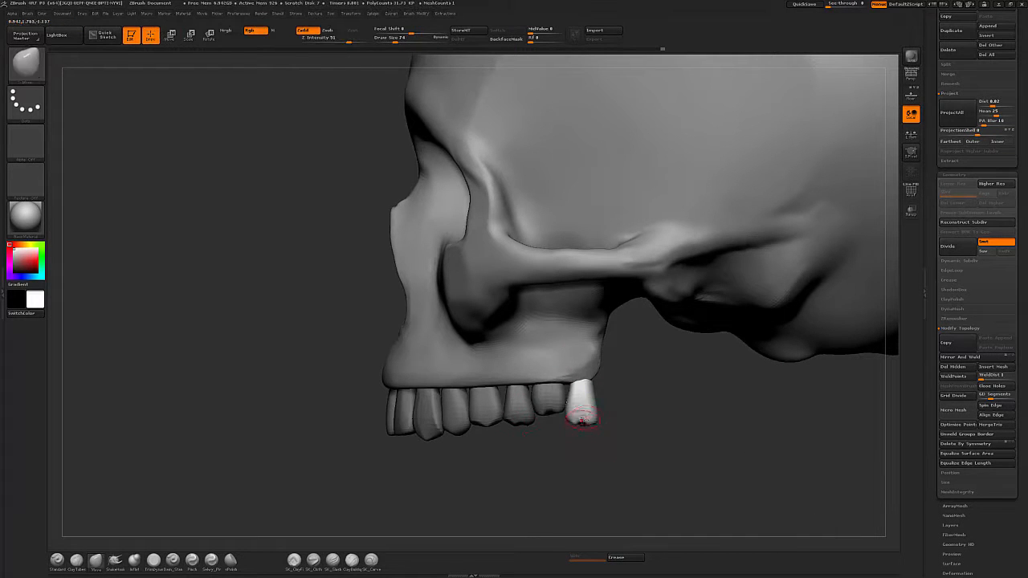
pyautogui.moveTo(584, 421); pyautogui.dragTo(589, 401)
pyautogui.moveTo(620, 404)
pyautogui.mouseDown(button='right')
pyautogui.moveTo(616, 346)
pyautogui.moveTo(612, 389)
pyautogui.mouseUp(button='right')
# Place a Transpose line on the next tooth forward and smooth its crown from beneath the arch.
pyautogui.press('w')
pyautogui.keyDown('alt'); pyautogui.click(517, 401); pyautogui.keyUp('alt')
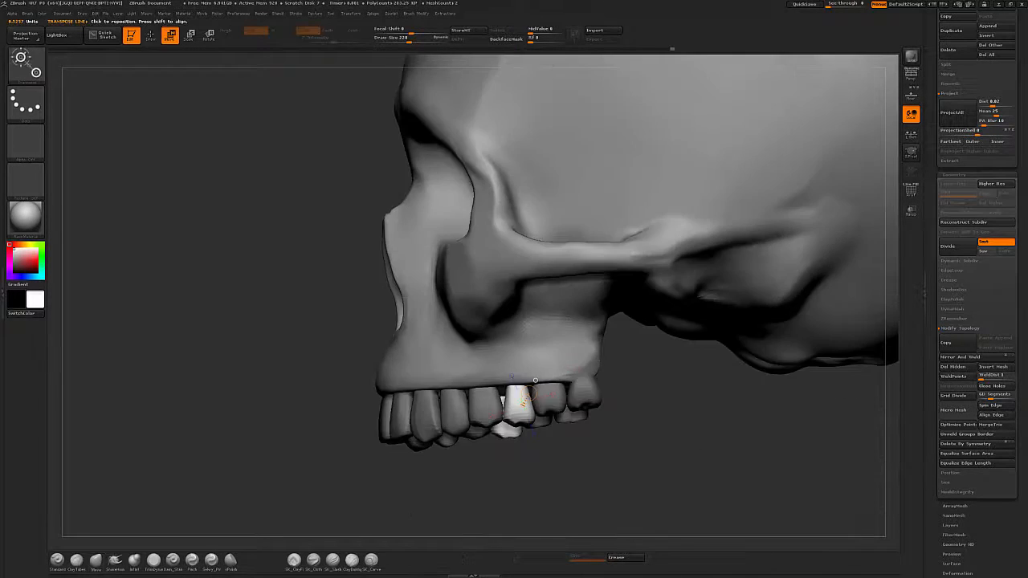
pyautogui.moveTo(518, 392); pyautogui.dragTo(521, 400, button='right')
pyautogui.press('q')
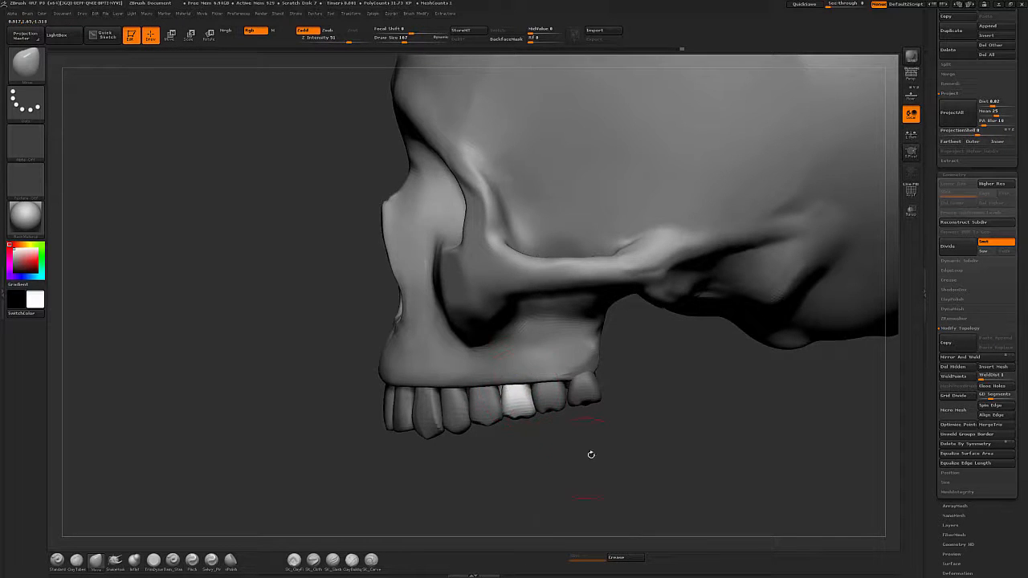
pyautogui.moveTo(590, 452); pyautogui.dragTo(522, 390, button='right')
pyautogui.press('shift')
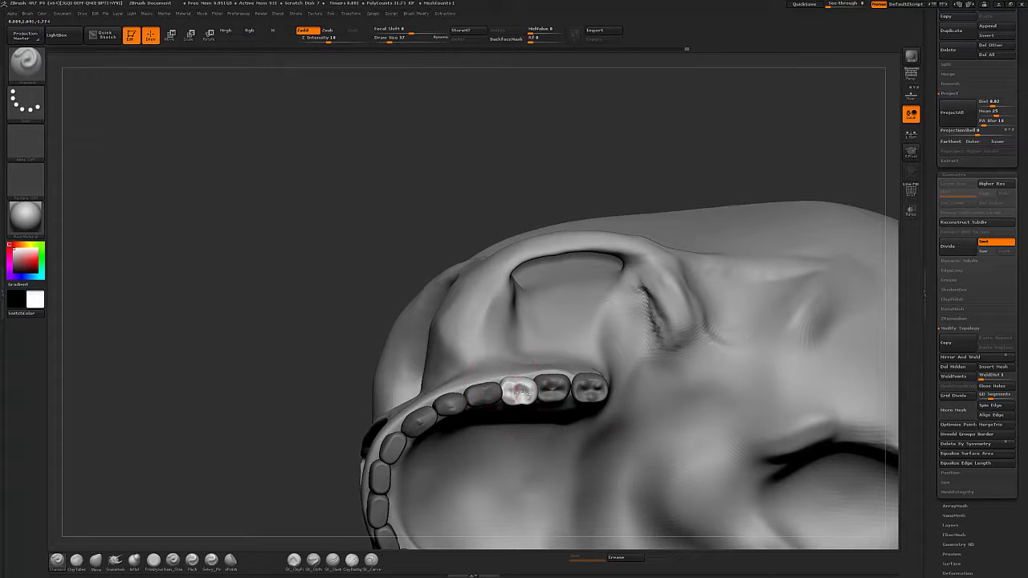
pyautogui.moveTo(523, 393)
pyautogui.mouseDown(button='right')
pyautogui.moveTo(643, 362)
pyautogui.moveTo(688, 291)
pyautogui.moveTo(688, 462)
pyautogui.moveTo(527, 461)
pyautogui.moveTo(492, 388)
pyautogui.mouseUp(button='right')
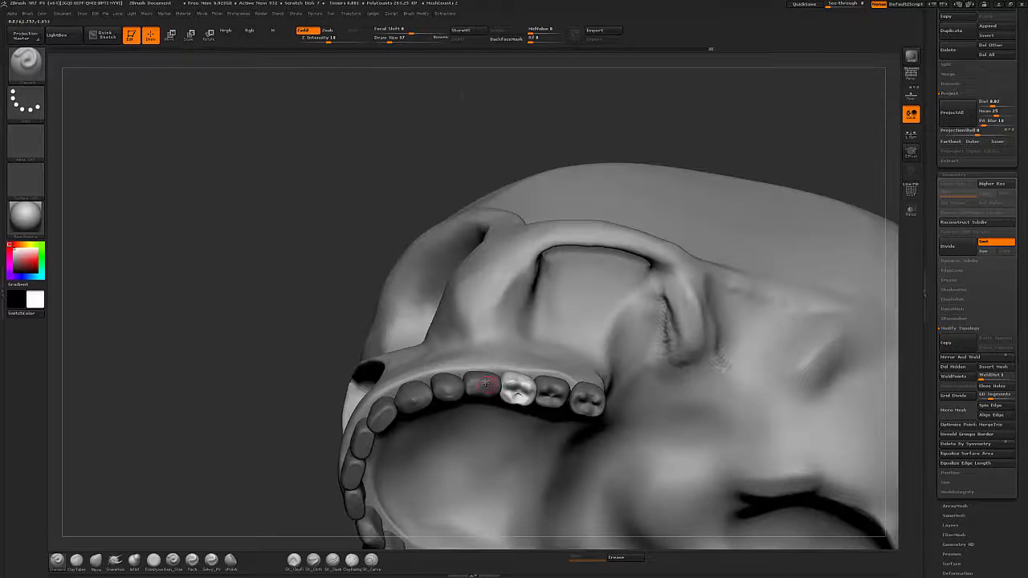
# Place a Transpose line on the next premolar and reshape its crown with the Move brush.
pyautogui.press('w')
pyautogui.keyDown('alt'); pyautogui.click(487, 385); pyautogui.keyUp('alt')
pyautogui.press('q')
pyautogui.press('b')
pyautogui.press('m')
pyautogui.press('v')
pyautogui.moveTo(651, 137); pyautogui.dragTo(618, 97, button='right')
pyautogui.press('shift')
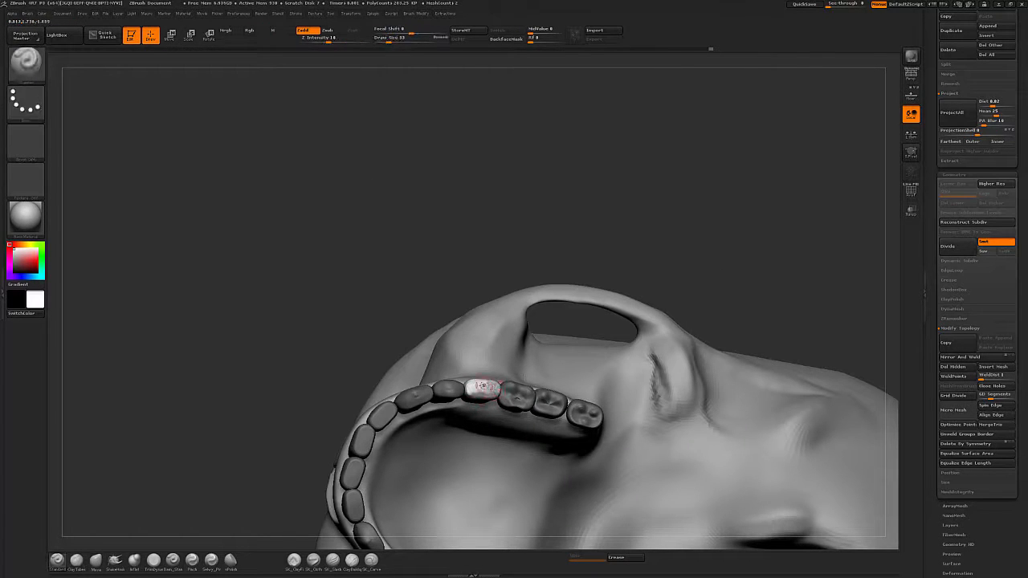
pyautogui.press('b')
pyautogui.press('m')
pyautogui.press('v')
pyautogui.moveTo(477, 393); pyautogui.dragTo(474, 404)
pyautogui.moveTo(513, 361)
pyautogui.mouseDown(button='right')
pyautogui.moveTo(632, 431)
pyautogui.moveTo(677, 242)
pyautogui.moveTo(582, 480)
pyautogui.moveTo(599, 265)
pyautogui.mouseUp(button='right')
pyautogui.moveTo(488, 348); pyautogui.dragTo(472, 338)
pyautogui.moveTo(598, 321); pyautogui.dragTo(578, 473, button='right')
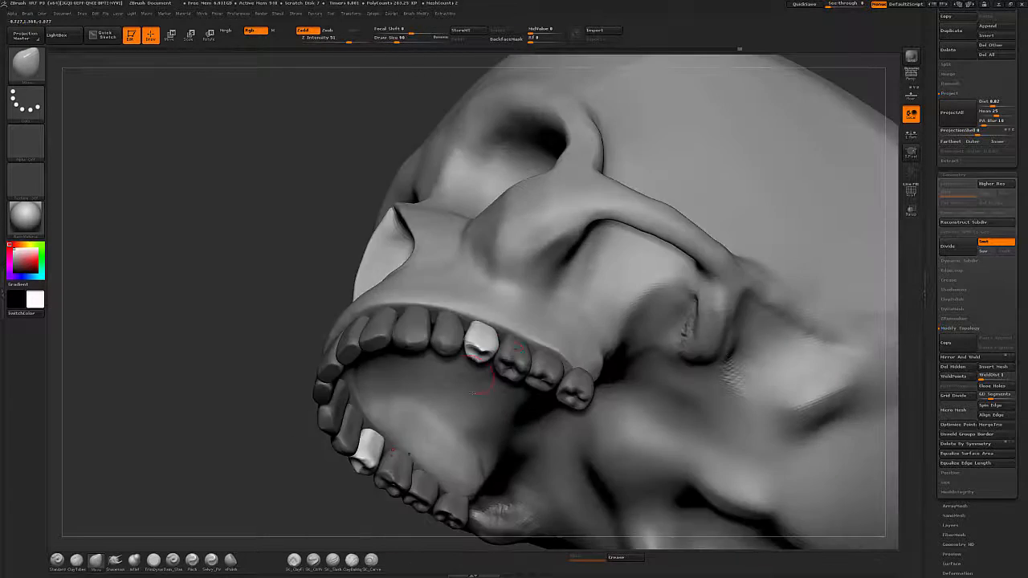
# Build up the premolar's biting surface with ClayTubes strokes.
pyautogui.press('b')
pyautogui.press('c')
pyautogui.press('t')
pyautogui.moveTo(477, 347)
pyautogui.mouseDown()
pyautogui.moveTo(495, 359)
pyautogui.moveTo(481, 348)
pyautogui.mouseUp()
pyautogui.moveTo(578, 474); pyautogui.dragTo(598, 321, button='right')
pyautogui.moveTo(477, 351); pyautogui.dragTo(487, 353)
pyautogui.keyDown('shift'); pyautogui.moveTo(487, 353); pyautogui.dragTo(482, 350); pyautogui.keyUp('shift')
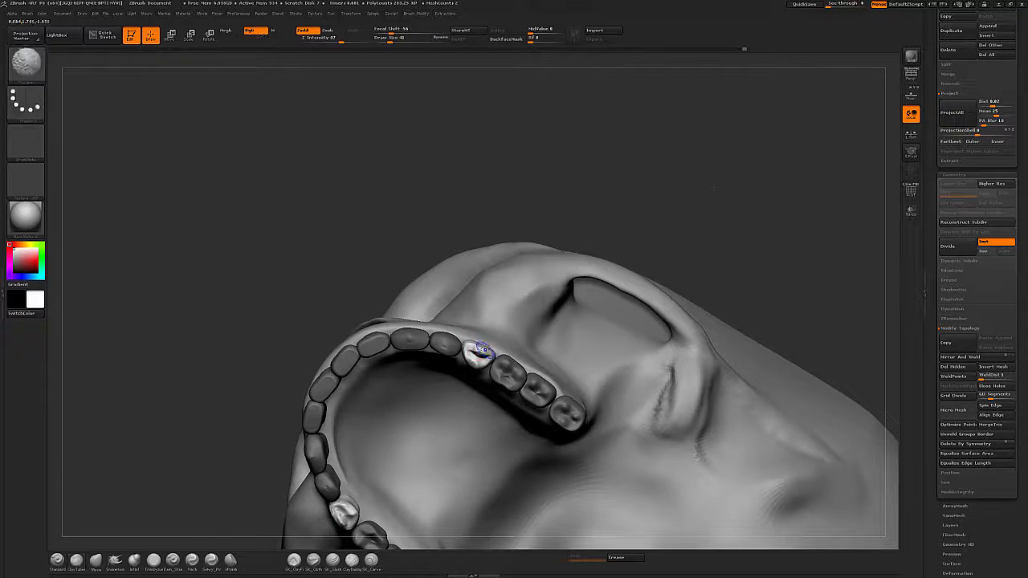
pyautogui.moveTo(594, 346); pyautogui.dragTo(591, 305, button='right')
pyautogui.moveTo(475, 351); pyautogui.dragTo(484, 353)
pyautogui.keyDown('shift'); pyautogui.moveTo(483, 353); pyautogui.dragTo(479, 353); pyautogui.keyUp('shift')
# Carve and reshape the premolar using the DamStandard, ClayTubes and Move brushes.
pyautogui.press('b')
pyautogui.press('d')
pyautogui.press('s')
pyautogui.press('b')
pyautogui.press('c')
pyautogui.press('t')
pyautogui.keyDown('alt'); pyautogui.click(455, 346); pyautogui.keyUp('alt')
pyautogui.press('b')
pyautogui.press('m')
pyautogui.press('v')
pyautogui.moveTo(456, 346); pyautogui.dragTo(440, 355, button='right')
pyautogui.moveTo(443, 350); pyautogui.dragTo(443, 345)
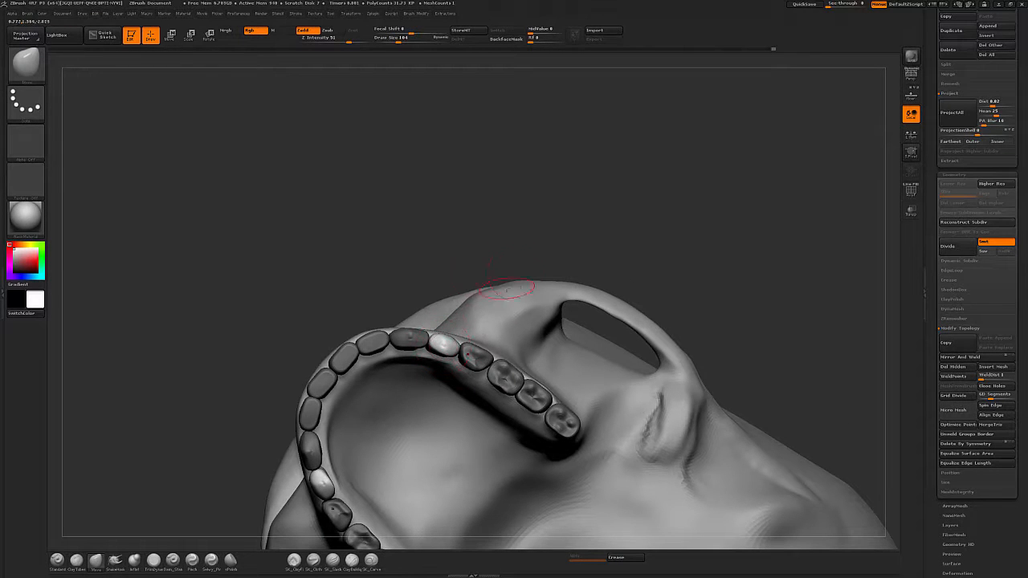
# Place a Transpose line on the front incisors and flatten them with the TrimDynamic brush.
pyautogui.press('w')
pyautogui.keyDown('alt'); pyautogui.click(349, 350); pyautogui.keyUp('alt')
pyautogui.press('b')
pyautogui.press('t')
pyautogui.press('d')
pyautogui.moveTo(350, 348); pyautogui.dragTo(387, 358, button='right')
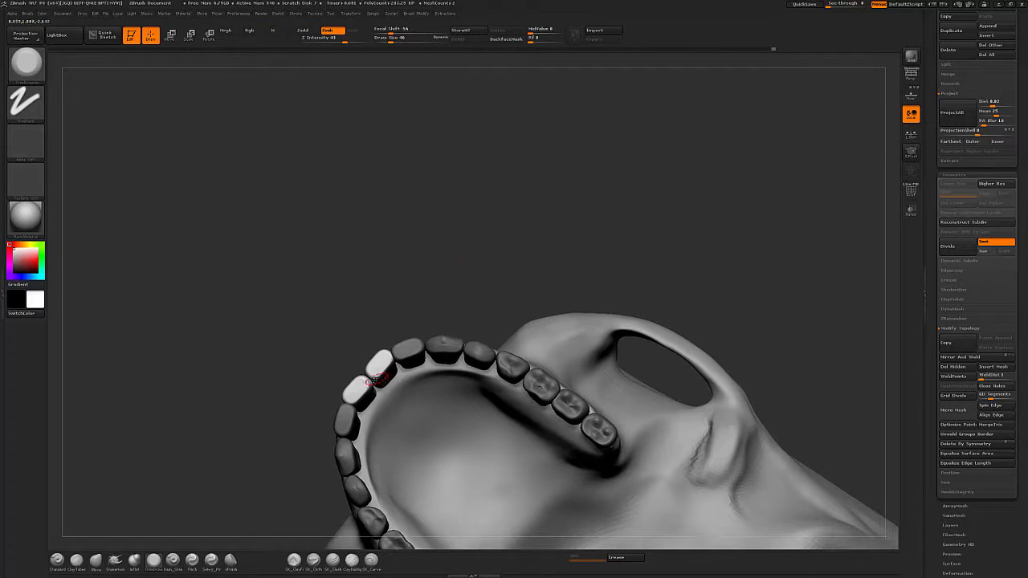
# Refine the front incisors with TrimDynamic and Standard strokes, lowering the Standard brush's Z Intensity.
pyautogui.moveTo(379, 365); pyautogui.dragTo(387, 362)
pyautogui.moveTo(388, 363); pyautogui.dragTo(399, 329, button='right')
pyautogui.moveTo(656, 150); pyautogui.dragTo(611, 193)
pyautogui.moveTo(370, 378); pyautogui.dragTo(391, 365)
pyautogui.moveTo(516, 251); pyautogui.dragTo(523, 277)
pyautogui.press('b')
pyautogui.press('s')
pyautogui.press('t')
pyautogui.moveTo(378, 371); pyautogui.dragTo(389, 387)
pyautogui.hotkey('ctrl', 'z')
pyautogui.moveTo(333, 39); pyautogui.dragTo(328, 39)
pyautogui.moveTo(389, 364); pyautogui.dragTo(379, 369)
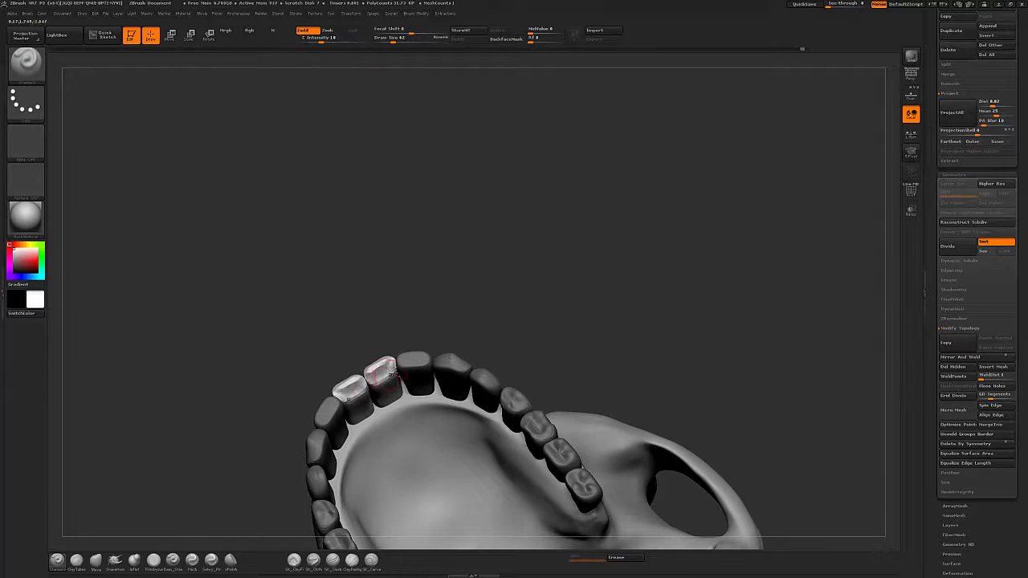
# Move the Transpose line across the incisors and sculpt a lateral incisor's crown.
pyautogui.moveTo(449, 309); pyautogui.dragTo(484, 312)
pyautogui.press('w')
pyautogui.keyDown('alt'); pyautogui.click(421, 363); pyautogui.keyUp('alt')
pyautogui.press('q')
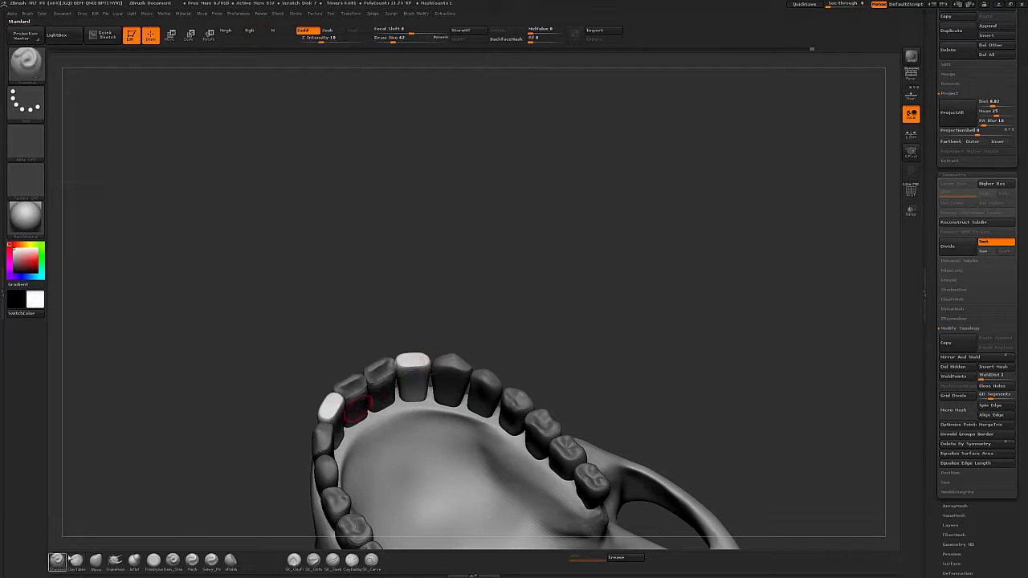
pyautogui.moveTo(404, 368)
pyautogui.mouseDown()
pyautogui.moveTo(424, 365)
pyautogui.moveTo(408, 371)
pyautogui.mouseUp()
pyautogui.moveTo(548, 311); pyautogui.dragTo(539, 264)
pyautogui.press('w')
pyautogui.keyDown('alt'); pyautogui.click(450, 365); pyautogui.keyUp('alt')
pyautogui.press('q')
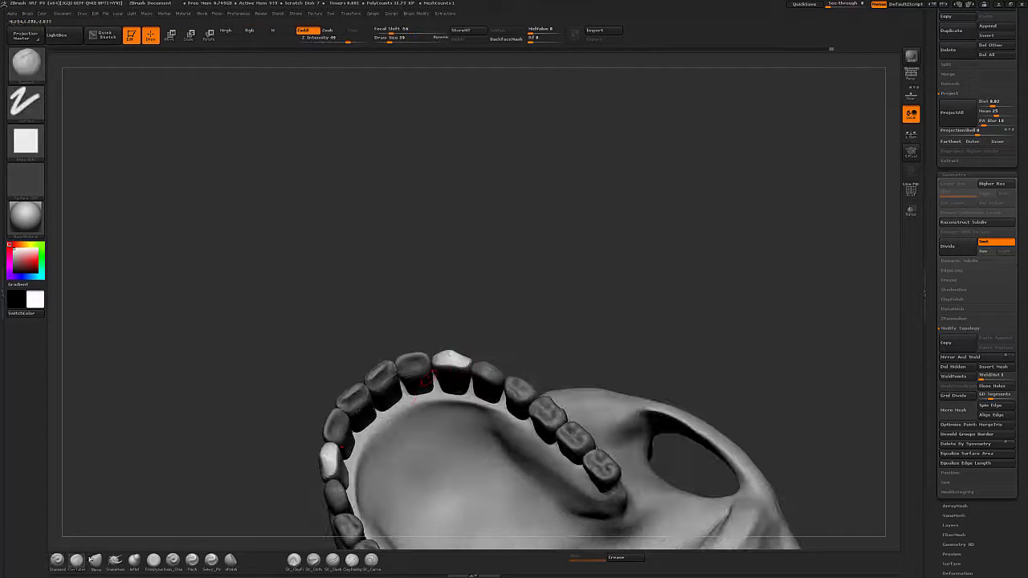
# Reshape the central incisors' edges with several sculpting brushes while orbiting around the arch.
pyautogui.moveTo(492, 321)
pyautogui.mouseDown()
pyautogui.moveTo(480, 325)
pyautogui.moveTo(550, 306)
pyautogui.mouseUp()
pyautogui.press('2')
pyautogui.keyDown('shift'); pyautogui.moveTo(447, 359); pyautogui.dragTo(455, 365); pyautogui.keyUp('shift')
pyautogui.moveTo(582, 291)
pyautogui.mouseDown()
pyautogui.moveTo(565, 311)
pyautogui.moveTo(543, 314)
pyautogui.mouseUp()
pyautogui.press('5')
pyautogui.keyDown('shift'); pyautogui.moveTo(461, 367); pyautogui.dragTo(456, 373); pyautogui.keyUp('shift')
pyautogui.press('6')
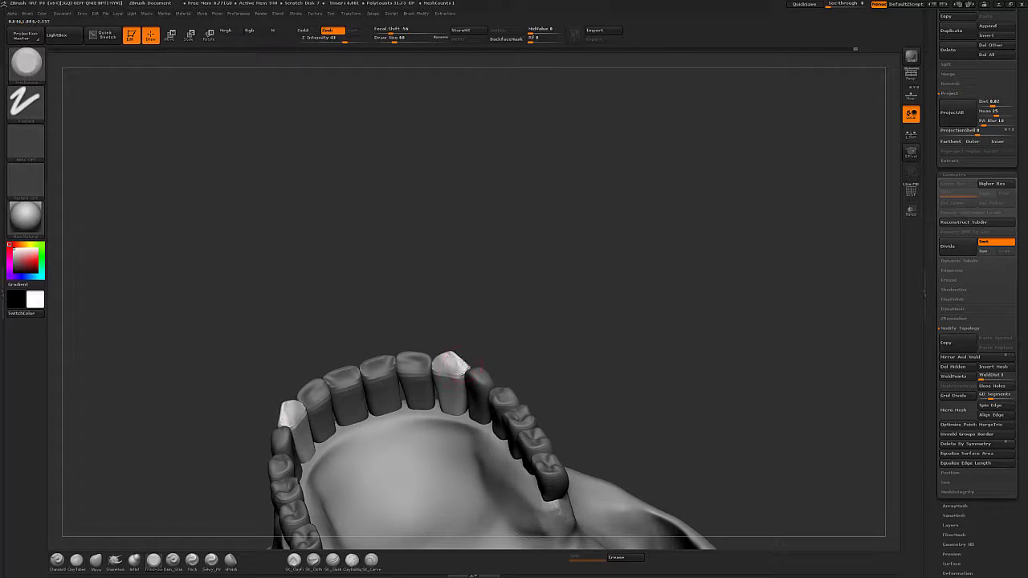
pyautogui.moveTo(530, 310)
pyautogui.mouseDown()
pyautogui.moveTo(514, 329)
pyautogui.moveTo(563, 322)
pyautogui.moveTo(497, 344)
pyautogui.mouseUp()
pyautogui.moveTo(755, 302)
pyautogui.mouseDown()
pyautogui.moveTo(803, 308)
pyautogui.moveTo(843, 345)
pyautogui.moveTo(851, 385)
pyautogui.mouseUp()
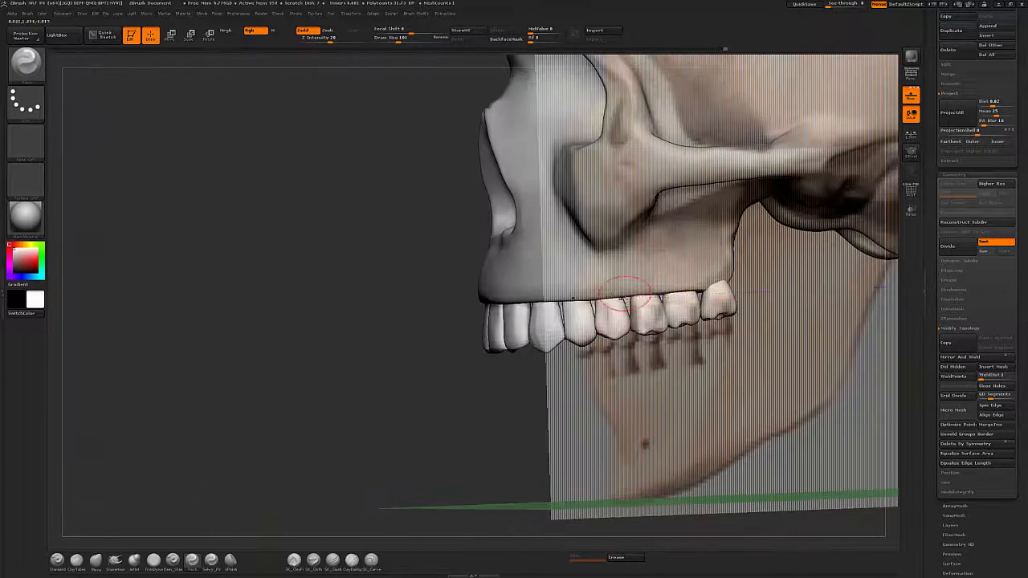
# Select the Standard brush and place a Transpose line on the rear tooth against the side reference image.
pyautogui.press('b')
pyautogui.press('c')
pyautogui.press('b')
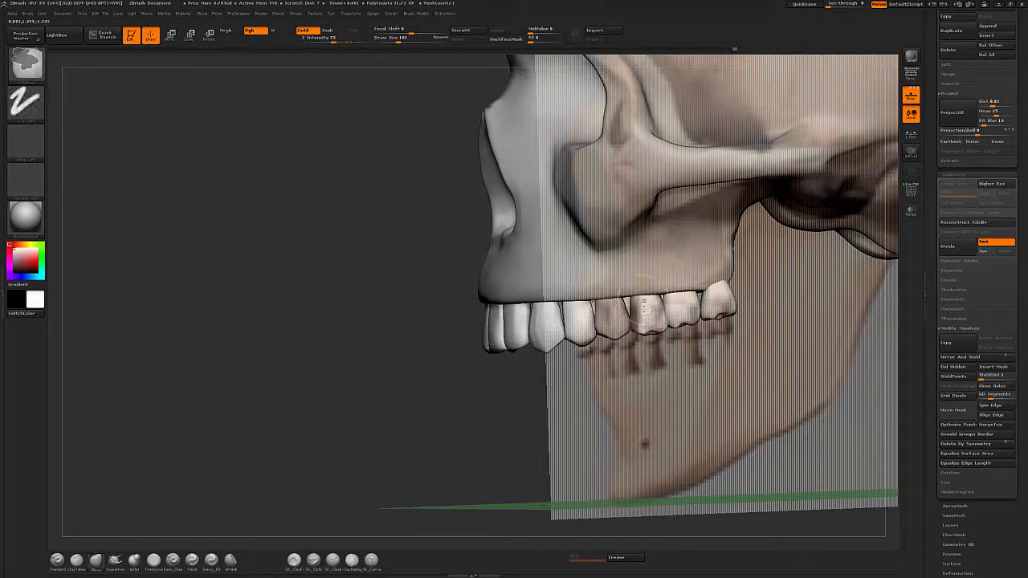
pyautogui.press('b')
pyautogui.press('s')
pyautogui.press('t')
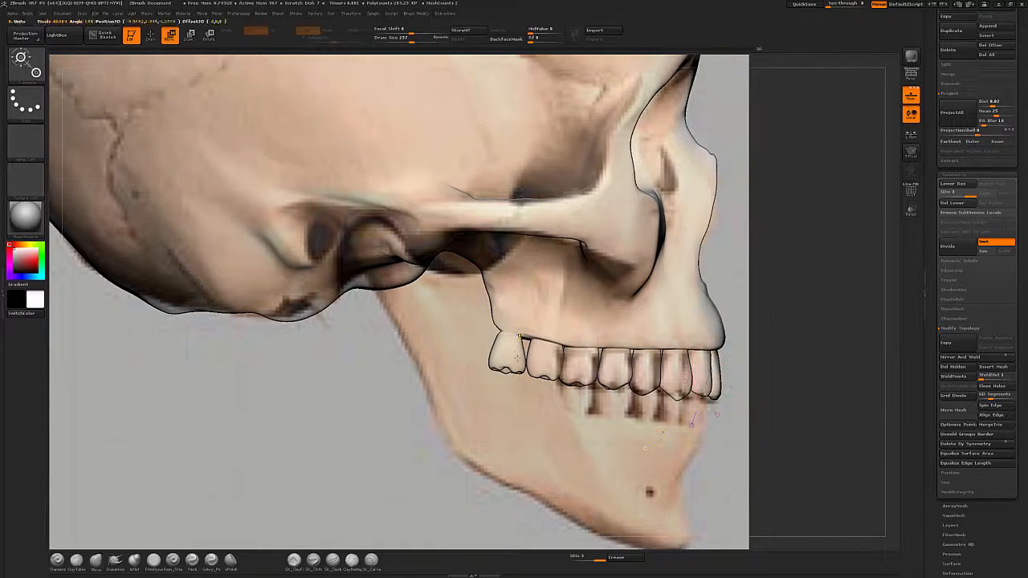
pyautogui.press('q')
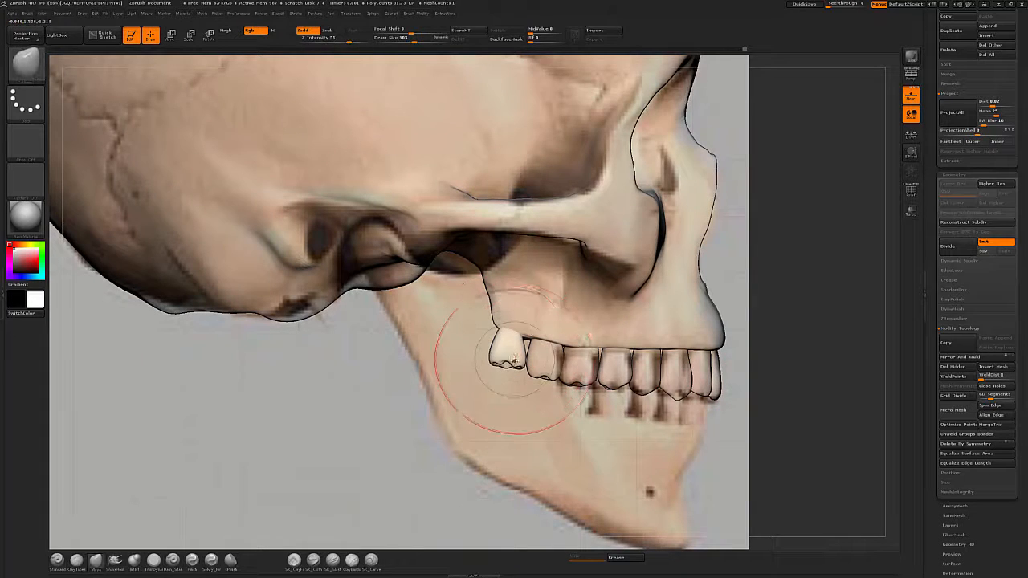
pyautogui.press('w')
pyautogui.keyDown('ctrl'); pyautogui.click(545, 366); pyautogui.keyUp('ctrl')
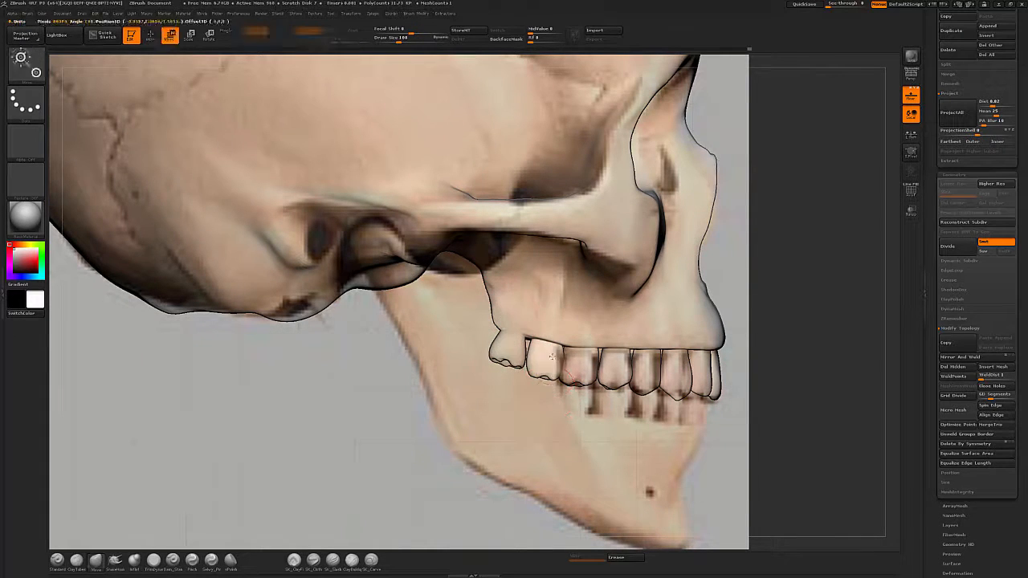
pyautogui.press('q')
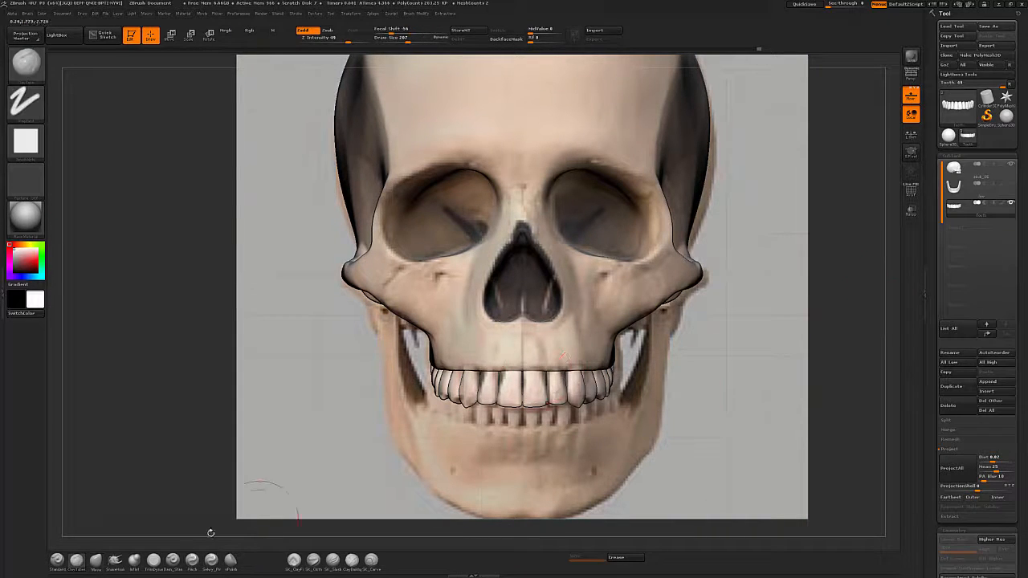
# Sculpt the maxilla bone above the teeth with ClayTubes and a trim brush.
pyautogui.keyDown('alt'); pyautogui.click(566, 348); pyautogui.keyUp('alt')
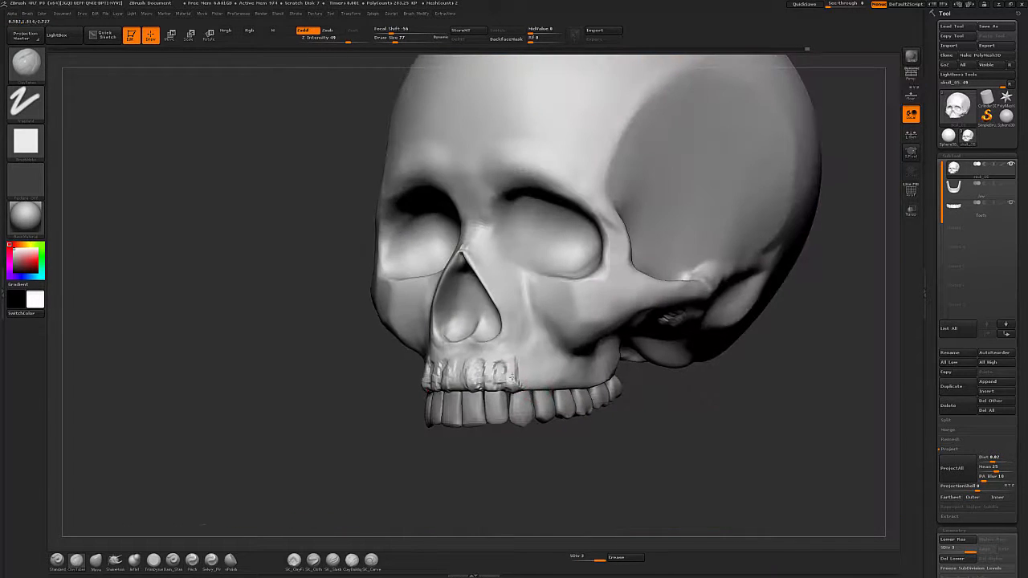
pyautogui.moveTo(550, 367); pyautogui.dragTo(560, 373)
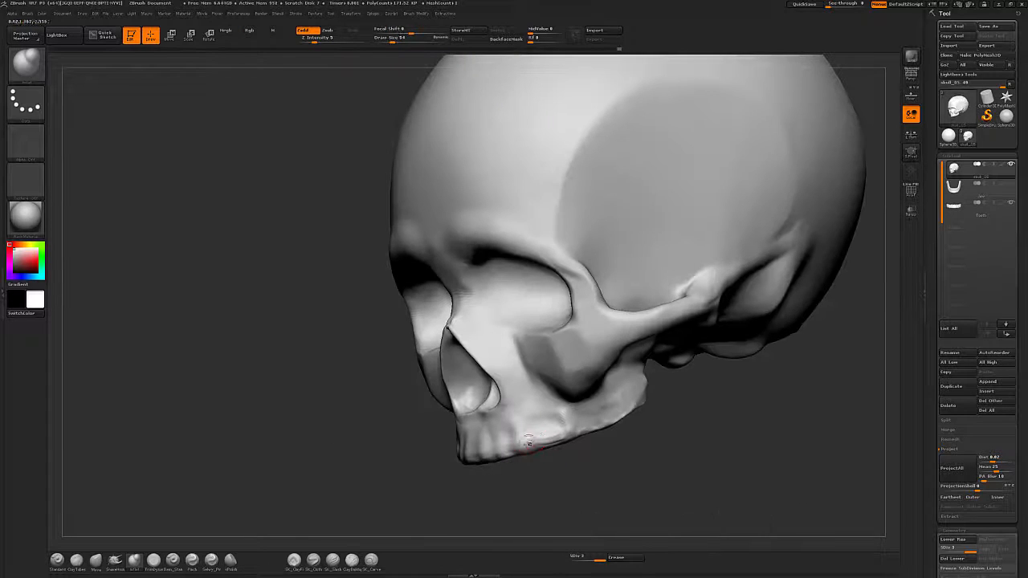
pyautogui.click(76, 561)
pyautogui.moveTo(480, 446)
pyautogui.mouseDown()
pyautogui.moveTo(512, 440)
pyautogui.moveTo(484, 446)
pyautogui.mouseUp()
pyautogui.moveTo(572, 496)
pyautogui.mouseDown()
pyautogui.moveTo(658, 489)
pyautogui.moveTo(714, 428)
pyautogui.moveTo(713, 445)
pyautogui.mouseUp()
pyautogui.click(153, 560)
pyautogui.press('s')
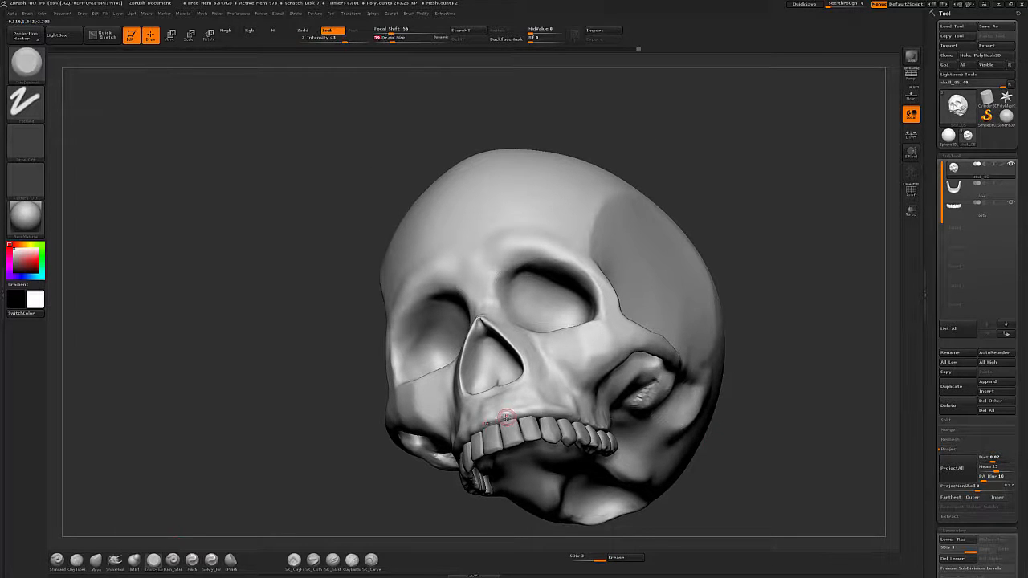
pyautogui.moveTo(771, 465); pyautogui.dragTo(785, 428)
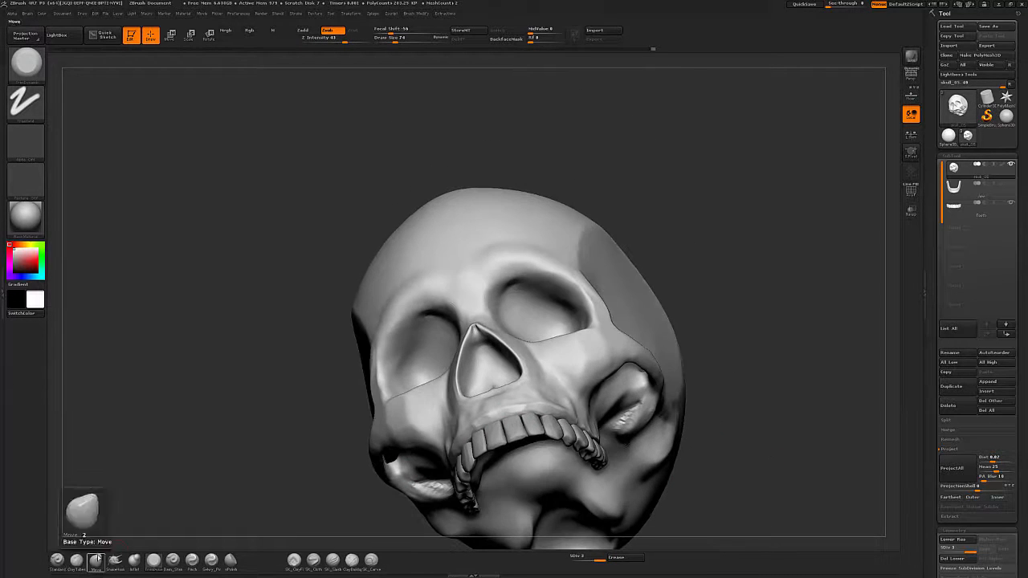
# Refine the bone above the front teeth with Standard and smoothing strokes.
pyautogui.click(58, 560)
pyautogui.keyDown('shift'); pyautogui.moveTo(490, 421); pyautogui.dragTo(511, 415); pyautogui.keyUp('shift')
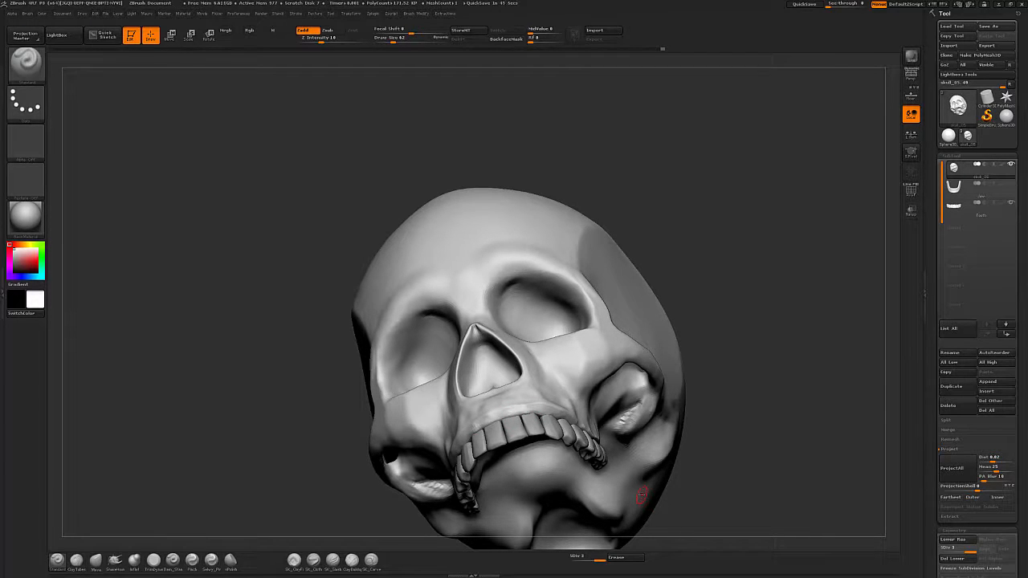
pyautogui.moveTo(641, 495); pyautogui.dragTo(545, 406)
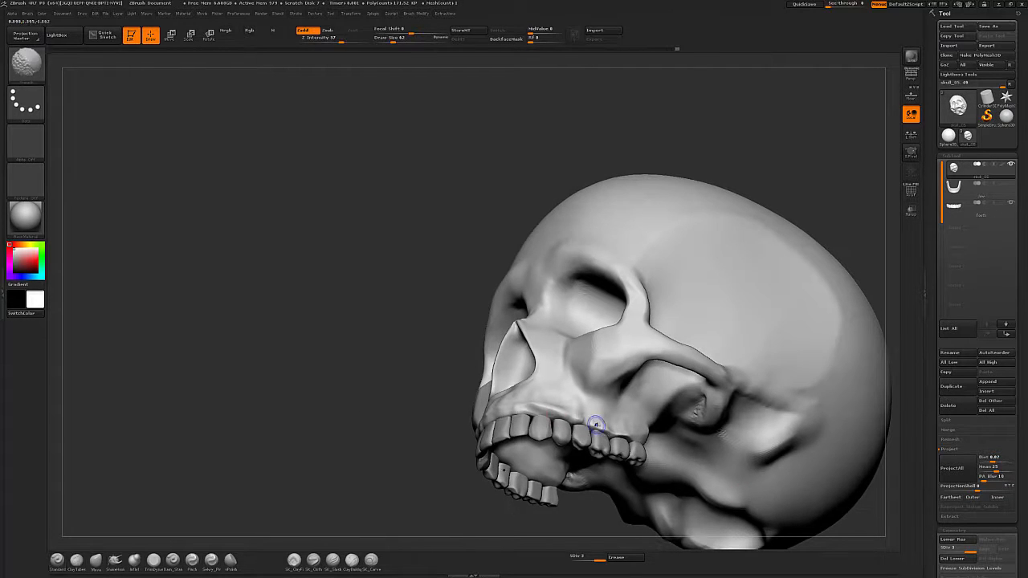
pyautogui.press('shift')
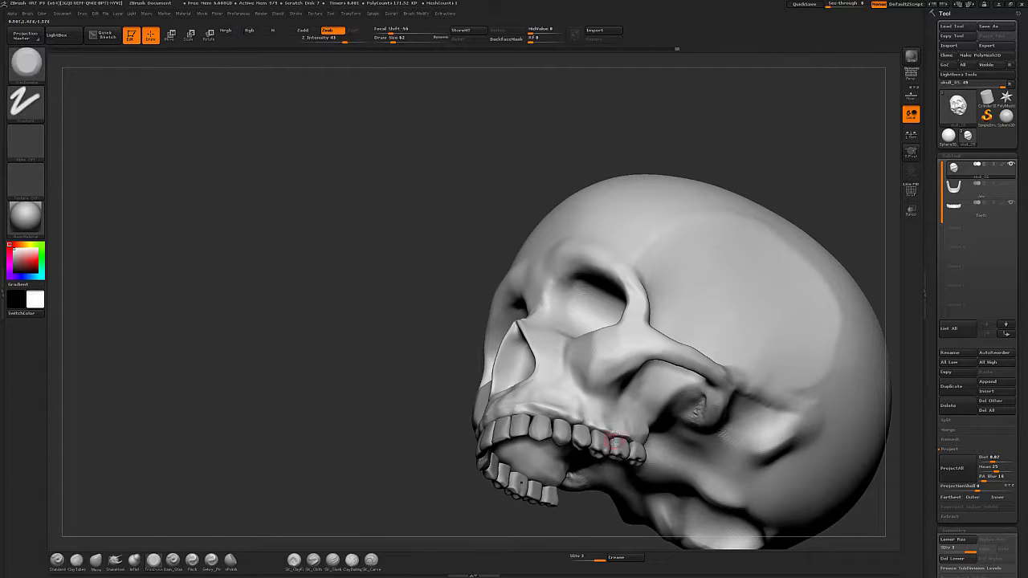
pyautogui.press('s')
pyautogui.moveTo(629, 434); pyautogui.dragTo(632, 433)
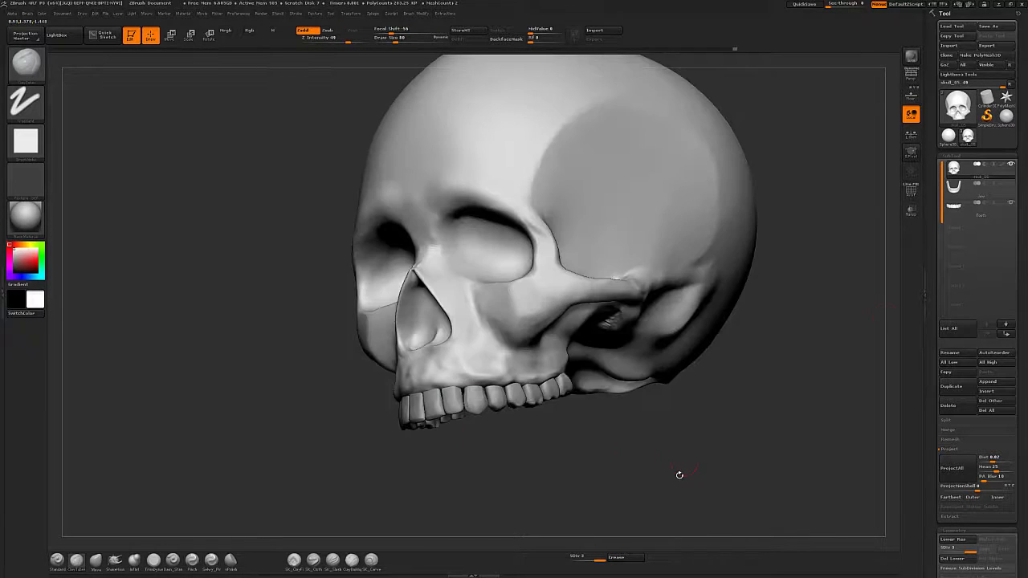
pyautogui.moveTo(689, 477); pyautogui.dragTo(634, 458)
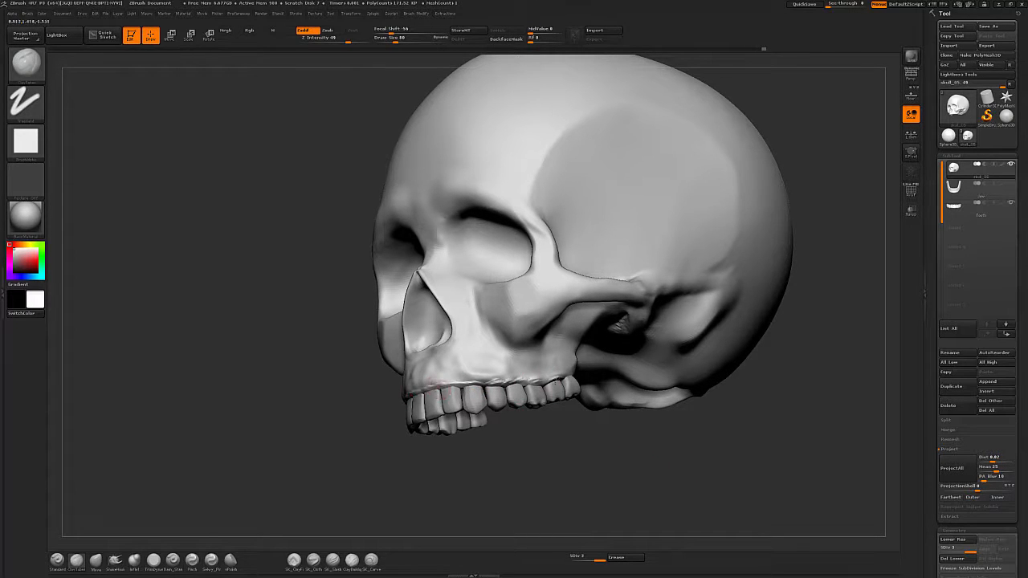
# Switch to the teeth subtool, isolate one front incisor, and reshape it with the Move and Trim Dynamic brushes.
pyautogui.keyDown('shift'); pyautogui.moveTo(497, 382); pyautogui.dragTo(535, 383); pyautogui.keyUp('shift')
pyautogui.moveTo(590, 472); pyautogui.dragTo(660, 480)
pyautogui.keyDown('alt'); pyautogui.click(474, 409); pyautogui.keyUp('alt')
pyautogui.press('b')
pyautogui.press('m')
pyautogui.press('v')
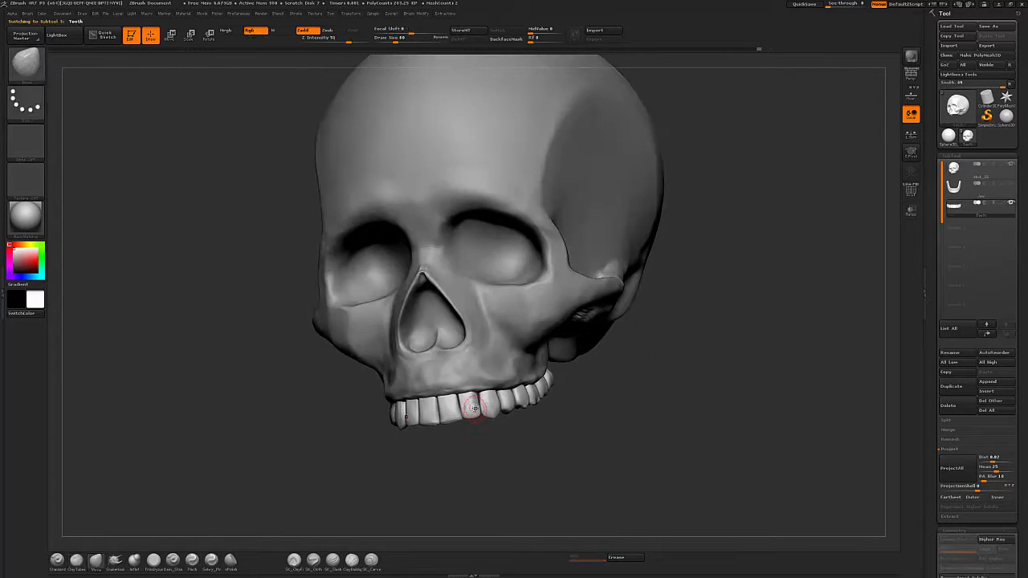
pyautogui.press('w')
pyautogui.keyDown('ctrl'); pyautogui.click(472, 407); pyautogui.keyUp('ctrl')
pyautogui.press('q')
pyautogui.press('b')
pyautogui.press('t')
pyautogui.press('d')
pyautogui.moveTo(450, 463); pyautogui.dragTo(514, 463)
pyautogui.moveTo(474, 418); pyautogui.dragTo(472, 401)
pyautogui.moveTo(497, 433); pyautogui.dragTo(441, 438)
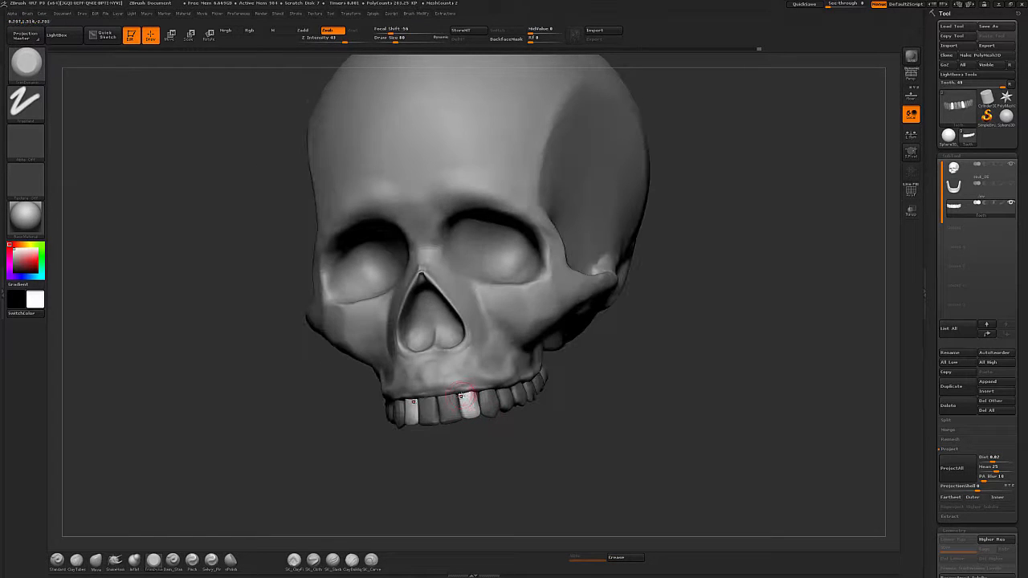
# Refine the isolated front incisor further with the Move and Dam Standard brushes while orbiting around it.
pyautogui.press('b')
pyautogui.press('m')
pyautogui.press('v')
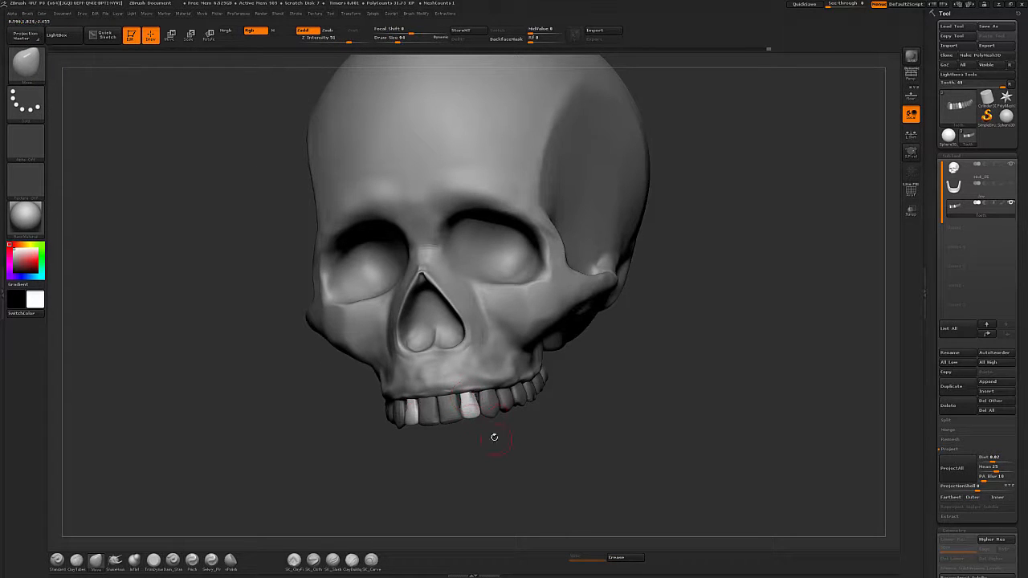
pyautogui.press('b')
pyautogui.press('d')
pyautogui.press('s')
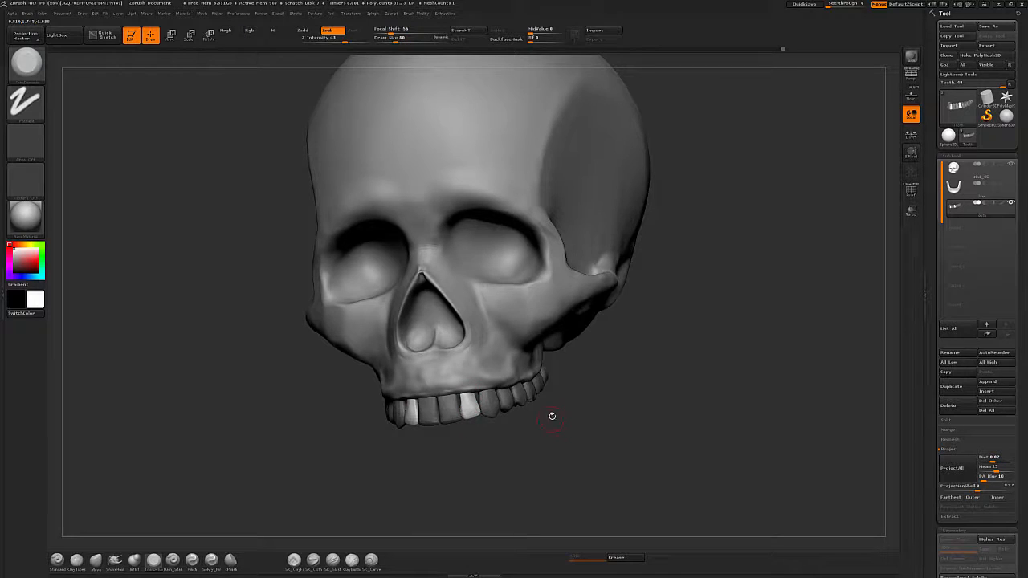
pyautogui.moveTo(552, 416); pyautogui.dragTo(496, 419)
pyautogui.moveTo(604, 425)
pyautogui.mouseDown()
pyautogui.moveTo(554, 424)
pyautogui.moveTo(553, 440)
pyautogui.mouseUp()
pyautogui.press('b')
pyautogui.press('m')
pyautogui.press('v')
pyautogui.press('w')
pyautogui.moveTo(496, 403)
pyautogui.keyDown('ctrl'); pyautogui.mouseDown()
pyautogui.moveTo(536, 410)
pyautogui.moveTo(514, 424)
pyautogui.mouseUp(); pyautogui.keyUp('ctrl')
pyautogui.press('q')
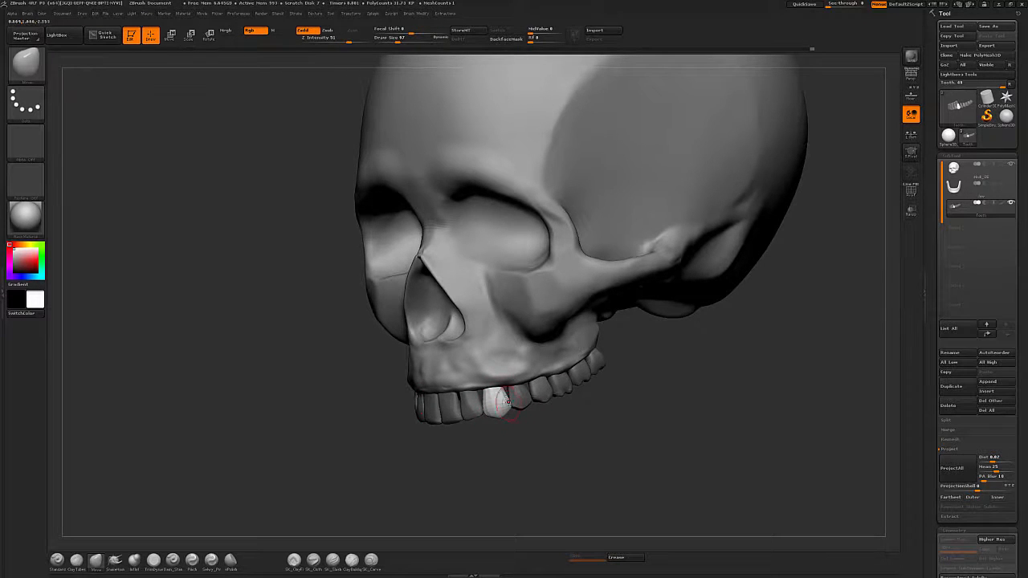
# Isolate the next tooth along the arch and flatten its surface with the Trim Dynamic brush.
pyautogui.moveTo(620, 432); pyautogui.dragTo(562, 423)
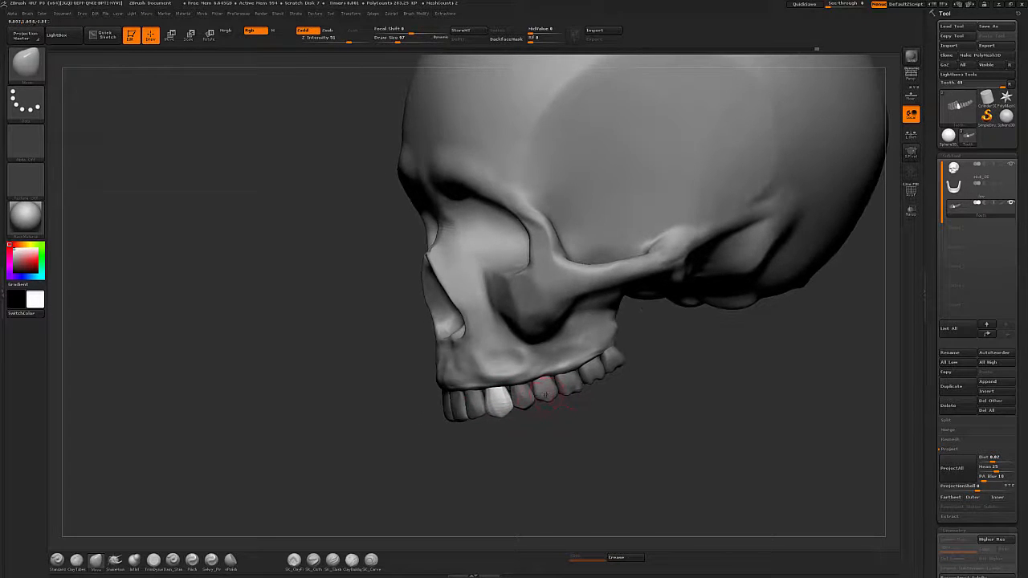
pyautogui.press('w')
pyautogui.keyDown('ctrl'); pyautogui.click(546, 395); pyautogui.keyUp('ctrl')
pyautogui.press('q')
pyautogui.press('b')
pyautogui.press('t')
pyautogui.press('d')
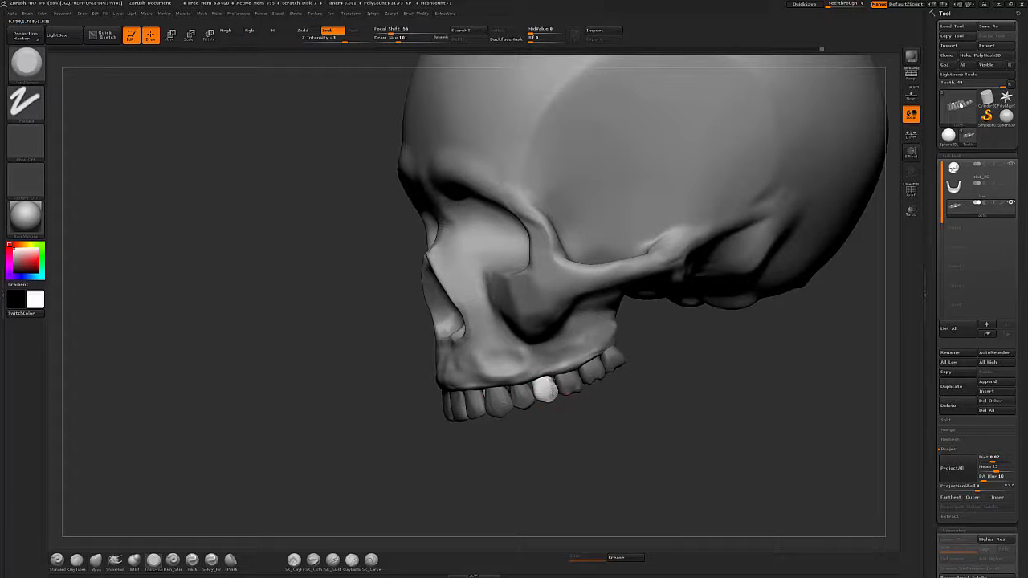
pyautogui.moveTo(550, 379)
pyautogui.mouseDown(button='right')
pyautogui.moveTo(602, 393)
pyautogui.moveTo(534, 383)
pyautogui.mouseUp(button='right')
# Isolate the following side tooth and shape its faces with Trim Dynamic strokes, checking from the side.
pyautogui.press('b')
pyautogui.press('m')
pyautogui.press('v')
pyautogui.moveTo(598, 422); pyautogui.dragTo(647, 438)
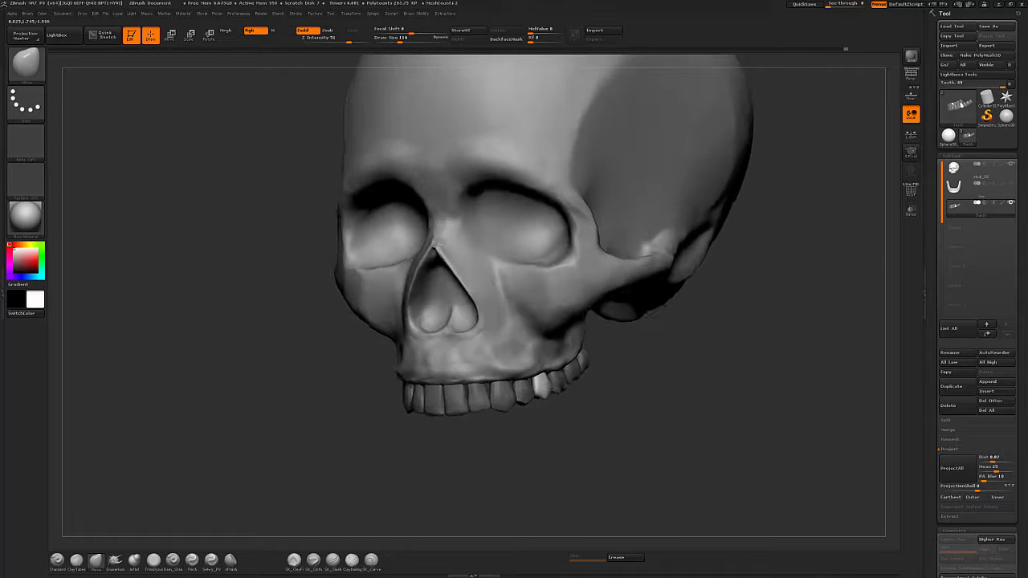
pyautogui.moveTo(787, 434); pyautogui.dragTo(724, 436)
pyautogui.press('w')
pyautogui.keyDown('ctrl'); pyautogui.click(537, 382); pyautogui.keyUp('ctrl')
pyautogui.press('q')
pyautogui.press('b')
pyautogui.press('t')
pyautogui.press('d')
pyautogui.moveTo(539, 371)
pyautogui.mouseDown(button='right')
pyautogui.moveTo(529, 373)
pyautogui.moveTo(594, 413)
pyautogui.mouseUp(button='right')
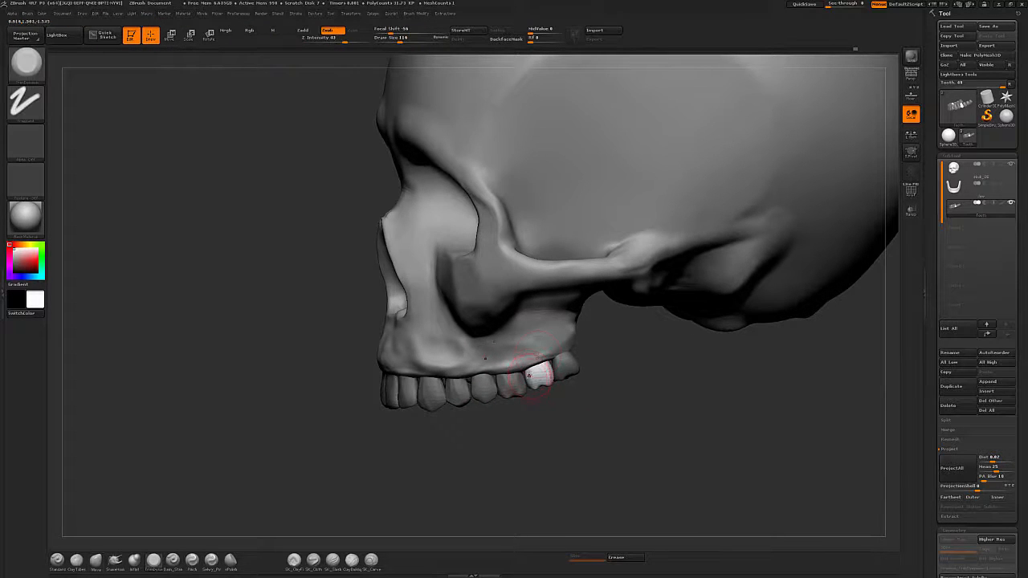
pyautogui.moveTo(616, 440); pyautogui.dragTo(592, 455)
pyautogui.keyDown('shift'); pyautogui.moveTo(543, 369); pyautogui.dragTo(547, 373); pyautogui.keyUp('shift')
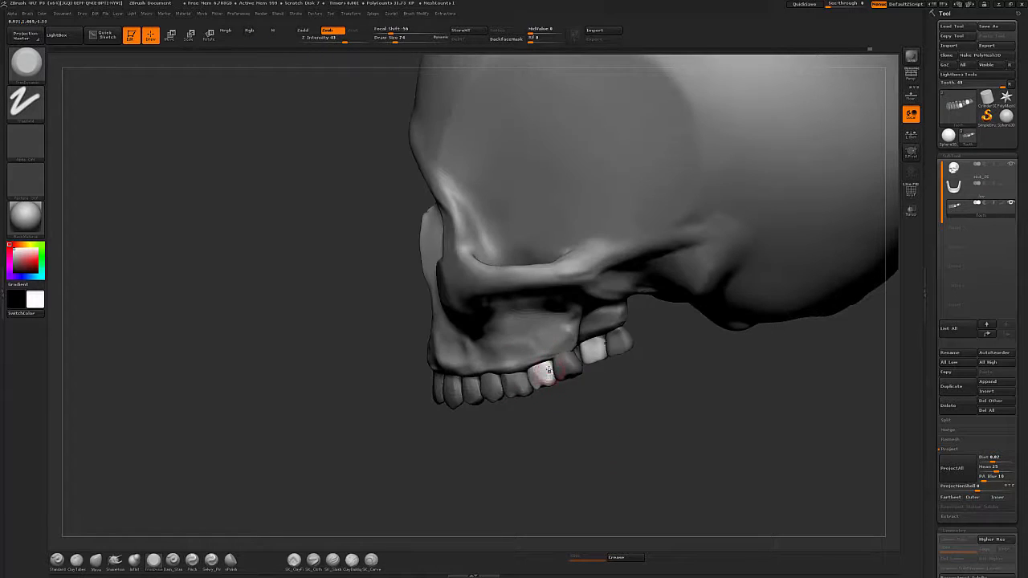
pyautogui.moveTo(562, 416)
pyautogui.mouseDown()
pyautogui.moveTo(579, 402)
pyautogui.moveTo(567, 417)
pyautogui.mouseUp()
pyautogui.keyDown('shift'); pyautogui.moveTo(552, 375); pyautogui.dragTo(547, 373); pyautogui.keyUp('shift')
pyautogui.moveTo(572, 400); pyautogui.dragTo(611, 383)
# Isolate the next rear tooth and prepare the Move brush size for it.
pyautogui.press('w')
pyautogui.keyDown('ctrl'); pyautogui.click(569, 363); pyautogui.keyUp('ctrl')
pyautogui.press('q')
pyautogui.moveTo(612, 345)
pyautogui.mouseDown()
pyautogui.moveTo(575, 363)
pyautogui.moveTo(617, 359)
pyautogui.moveTo(603, 411)
pyautogui.moveTo(642, 434)
pyautogui.moveTo(639, 446)
pyautogui.mouseUp()
pyautogui.press('b')
pyautogui.press('m')
pyautogui.press('v')
pyautogui.press('s')
pyautogui.click(594, 373)
pyautogui.hotkey('alt', 'shift', 's')
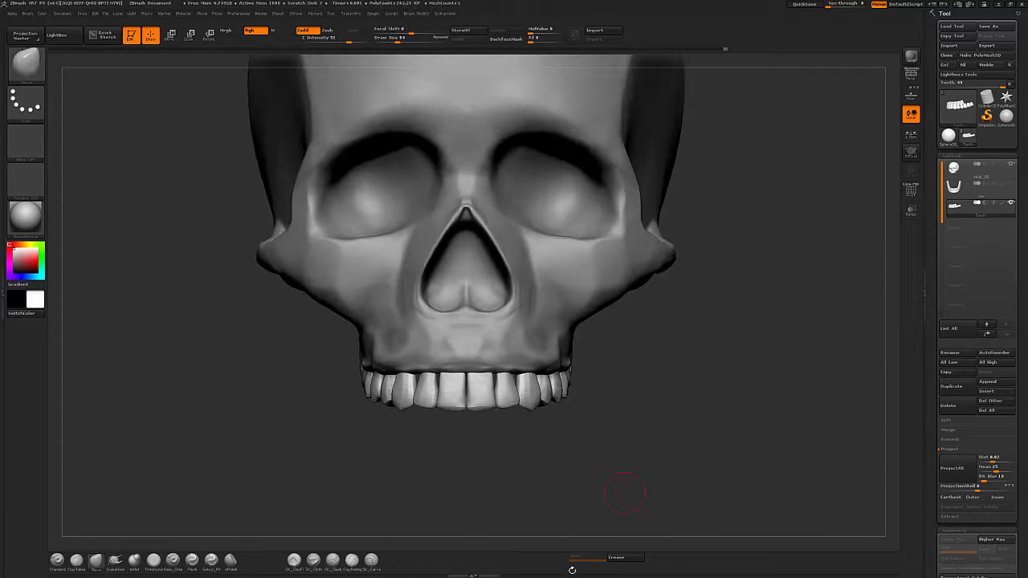
pyautogui.moveTo(572, 570); pyautogui.dragTo(555, 564)
# Isolate a central incisor and reshape its edge with Move strokes, checking the arch from below.
pyautogui.press('w')
pyautogui.keyDown('ctrl'); pyautogui.click(462, 387); pyautogui.keyUp('ctrl')
pyautogui.press('q')
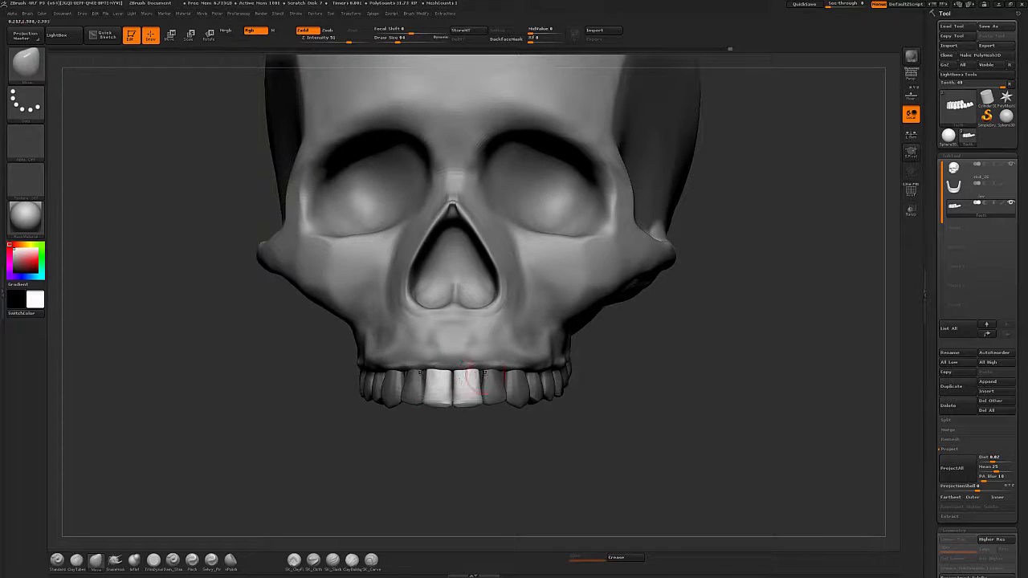
pyautogui.press('s')
pyautogui.click(479, 371)
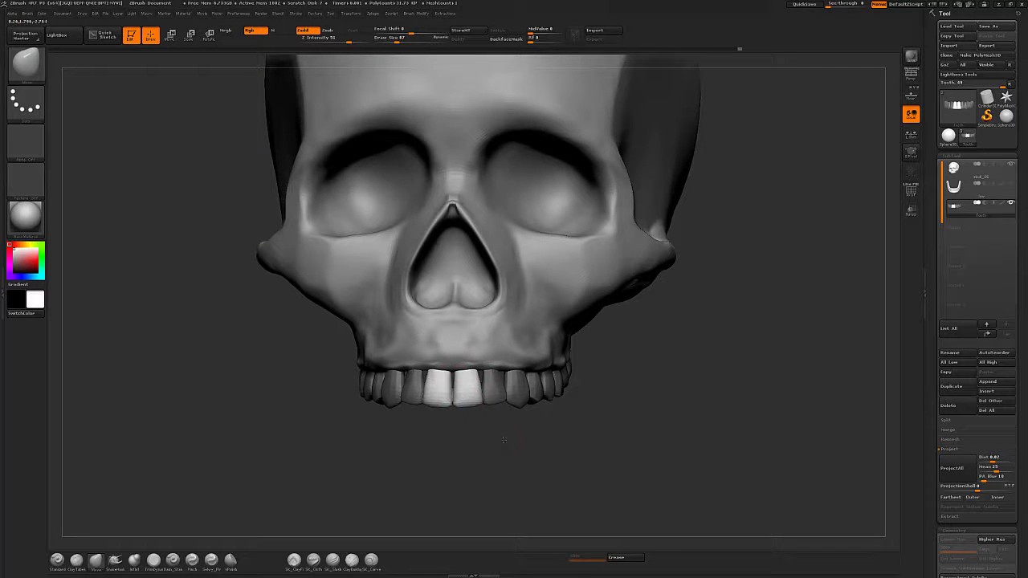
pyautogui.moveTo(505, 440)
pyautogui.mouseDown()
pyautogui.moveTo(522, 309)
pyautogui.moveTo(502, 293)
pyautogui.mouseUp()
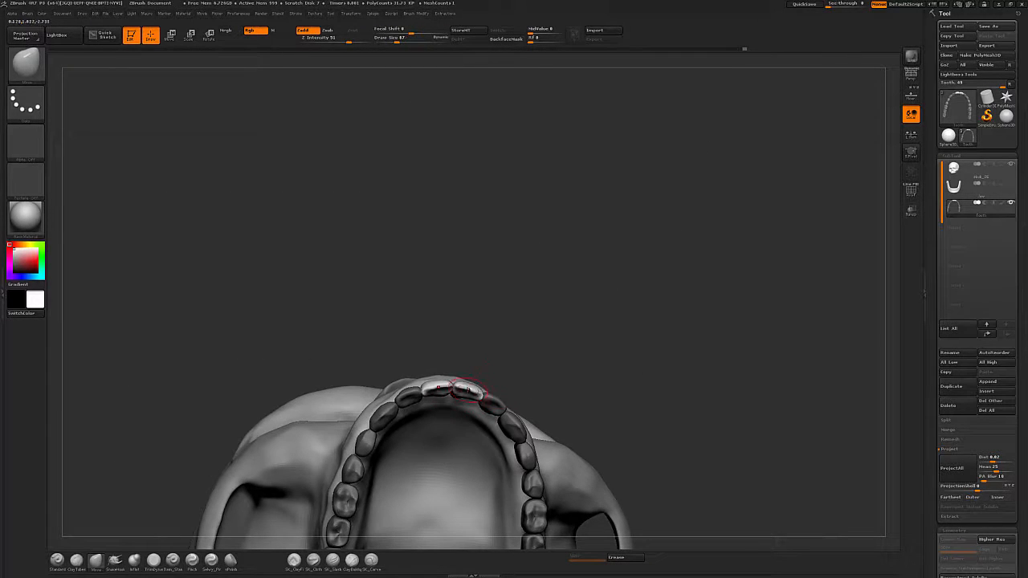
pyautogui.moveTo(479, 393)
pyautogui.mouseDown()
pyautogui.moveTo(554, 418)
pyautogui.moveTo(619, 409)
pyautogui.moveTo(491, 394)
pyautogui.moveTo(470, 352)
pyautogui.mouseUp()
pyautogui.moveTo(755, 361)
pyautogui.mouseDown()
pyautogui.moveTo(763, 491)
pyautogui.moveTo(780, 514)
pyautogui.mouseUp()
pyautogui.press('s')
pyautogui.click(481, 385)
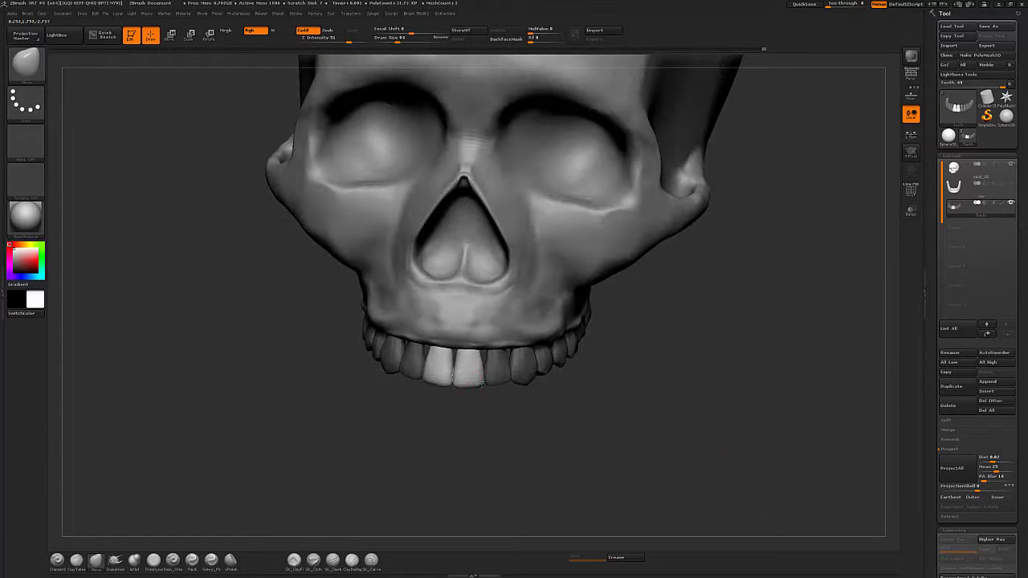
pyautogui.moveTo(503, 429); pyautogui.dragTo(400, 444)
pyautogui.click(152, 561)
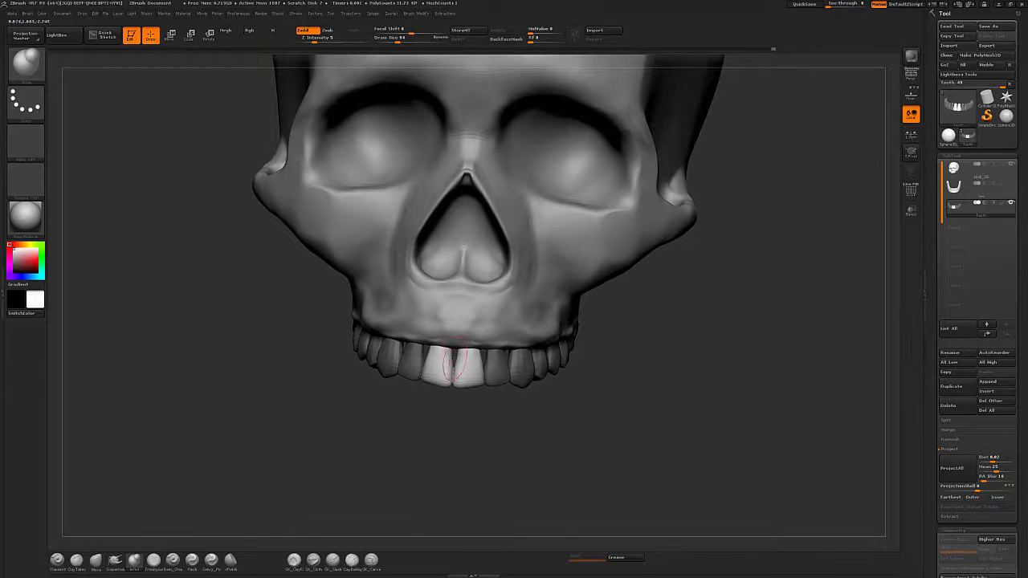
pyautogui.moveTo(345, 474); pyautogui.dragTo(386, 430)
pyautogui.click(95, 560)
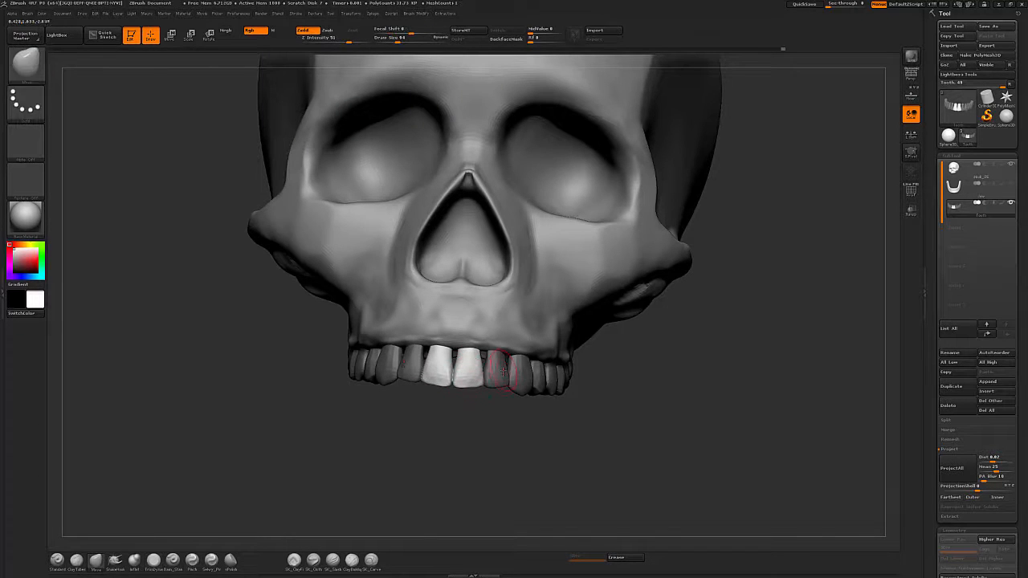
pyautogui.click(114, 560)
# Isolate the neighbouring incisor, shape it with Trim Dynamic, and subdivide the teeth mesh.
pyautogui.press('w')
pyautogui.keyDown('ctrl'); pyautogui.click(496, 372); pyautogui.keyUp('ctrl')
pyautogui.press('q')
pyautogui.click(153, 561)
pyautogui.moveTo(562, 449)
pyautogui.mouseDown()
pyautogui.moveTo(482, 450)
pyautogui.moveTo(581, 406)
pyautogui.moveTo(587, 422)
pyautogui.mouseUp()
pyautogui.press('s')
pyautogui.click(488, 372)
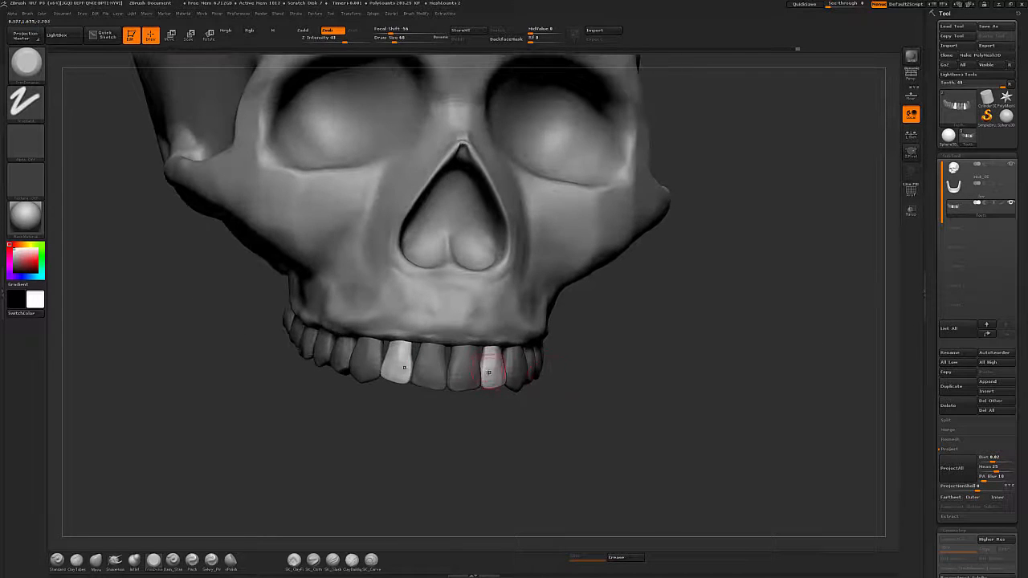
pyautogui.moveTo(485, 355); pyautogui.dragTo(486, 375)
pyautogui.moveTo(577, 426)
pyautogui.mouseDown()
pyautogui.moveTo(536, 427)
pyautogui.moveTo(594, 393)
pyautogui.moveTo(634, 450)
pyautogui.mouseUp()
pyautogui.moveTo(671, 441); pyautogui.dragTo(591, 374)
pyautogui.hotkey('ctrl', 'd')
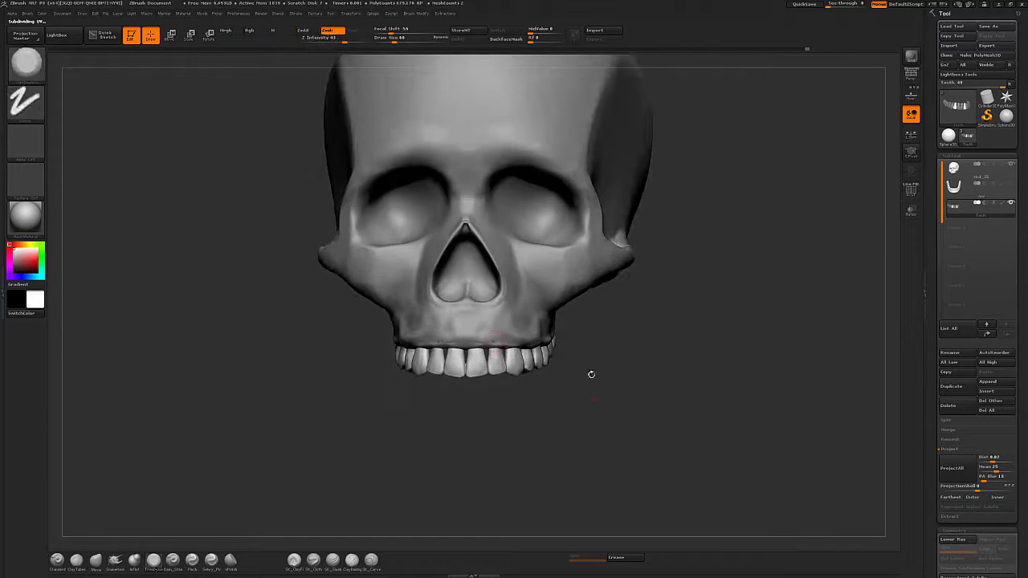
# Switch to the skull subtool and sculpt the bone above the front teeth with Move and Dam Standard.
pyautogui.click(986, 171)
pyautogui.press('b')
pyautogui.press('m')
pyautogui.press('v')
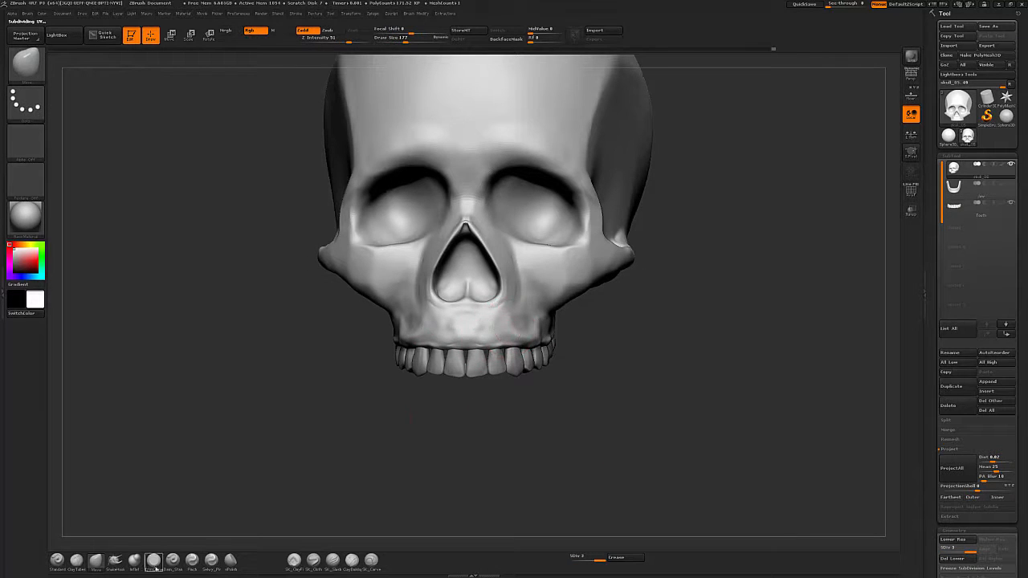
pyautogui.press('b')
pyautogui.press('d')
pyautogui.press('s')
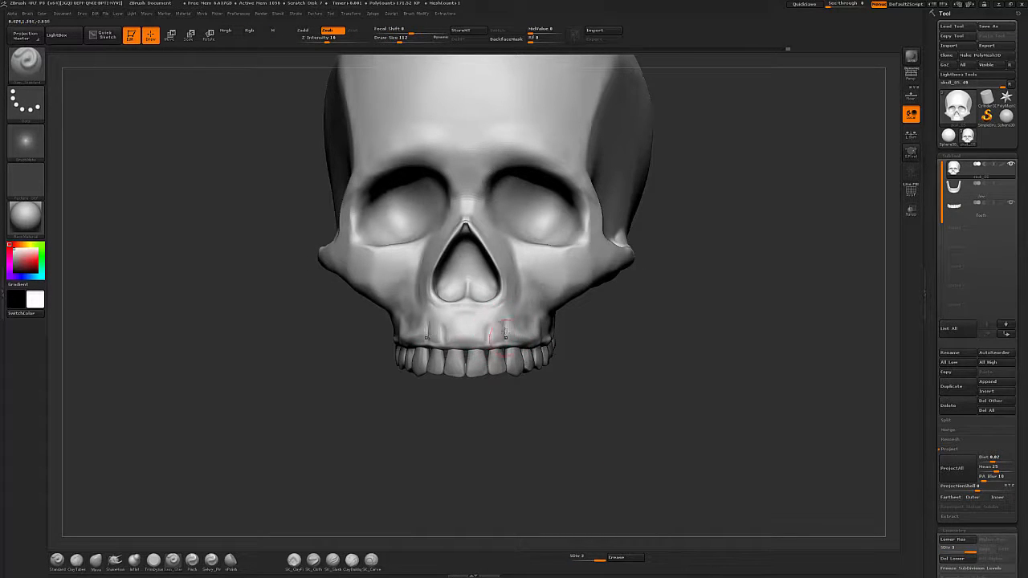
pyautogui.moveTo(512, 305); pyautogui.dragTo(520, 336)
pyautogui.moveTo(610, 418); pyautogui.dragTo(562, 416)
pyautogui.moveTo(504, 342); pyautogui.dragTo(505, 326)
pyautogui.keyDown('shift'); pyautogui.moveTo(504, 332); pyautogui.dragTo(498, 326); pyautogui.keyUp('shift')
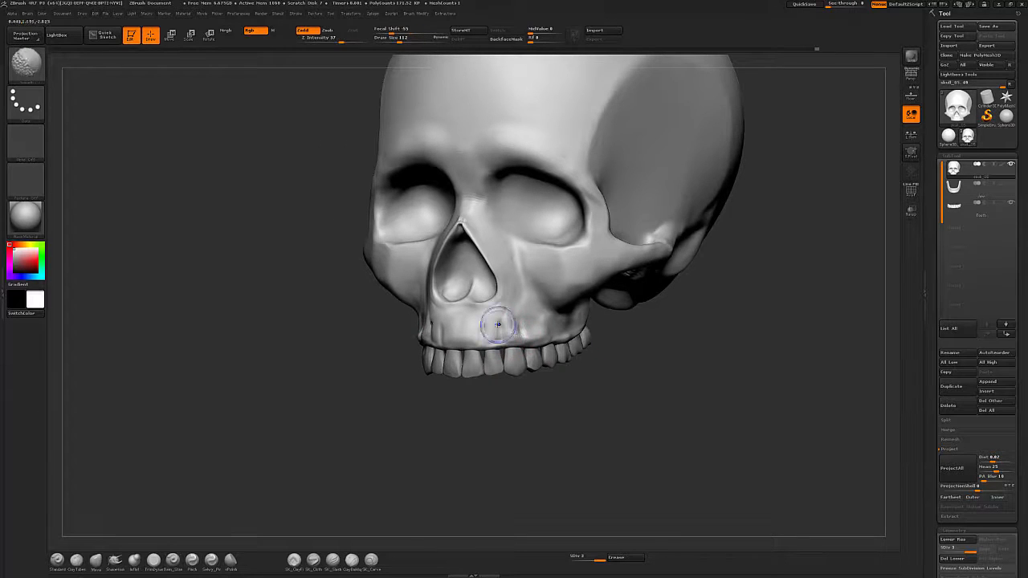
pyautogui.moveTo(457, 325); pyautogui.dragTo(481, 324, button='right')
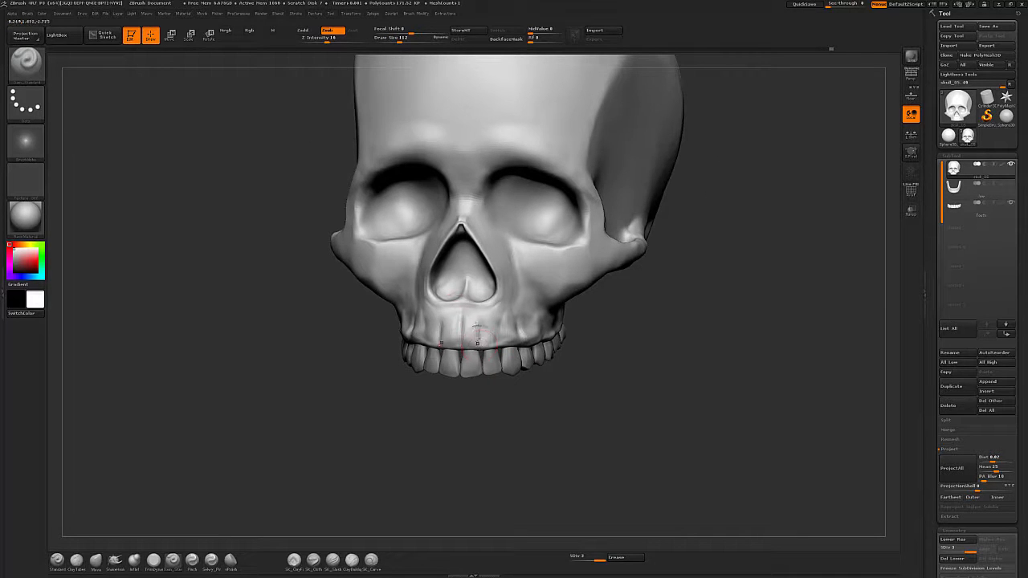
# Carve the maxilla above the incisors with Trim Dynamic and Dam Standard strokes, undoing the last stroke.
pyautogui.press('b')
pyautogui.press('t')
pyautogui.press('d')
pyautogui.moveTo(477, 332)
pyautogui.mouseDown()
pyautogui.moveTo(469, 323)
pyautogui.moveTo(476, 327)
pyautogui.mouseUp()
pyautogui.moveTo(490, 324); pyautogui.dragTo(470, 323, button='right')
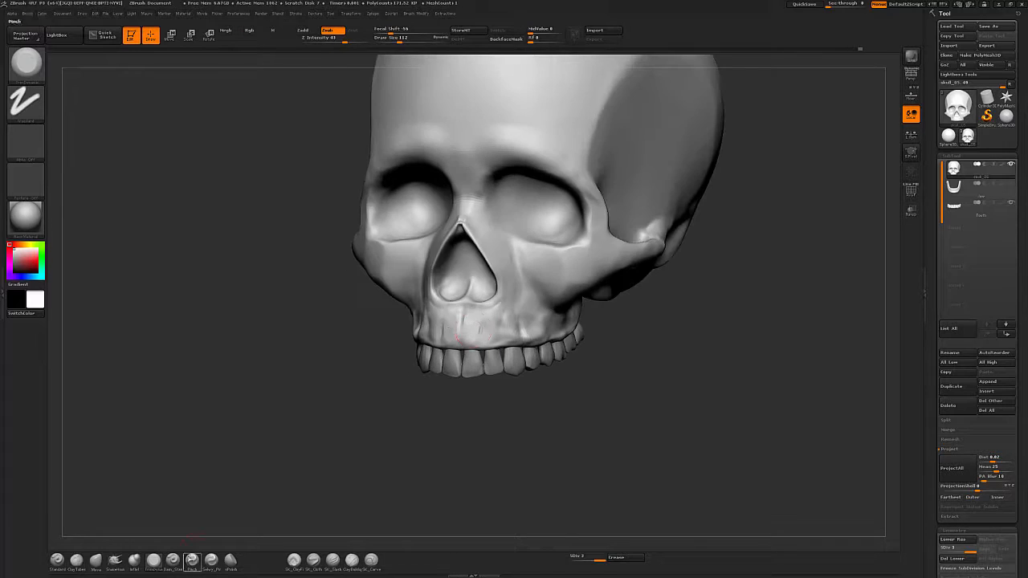
pyautogui.press('b')
pyautogui.press('d')
pyautogui.press('s')
pyautogui.moveTo(480, 323); pyautogui.dragTo(482, 310)
pyautogui.moveTo(655, 387); pyautogui.dragTo(595, 385)
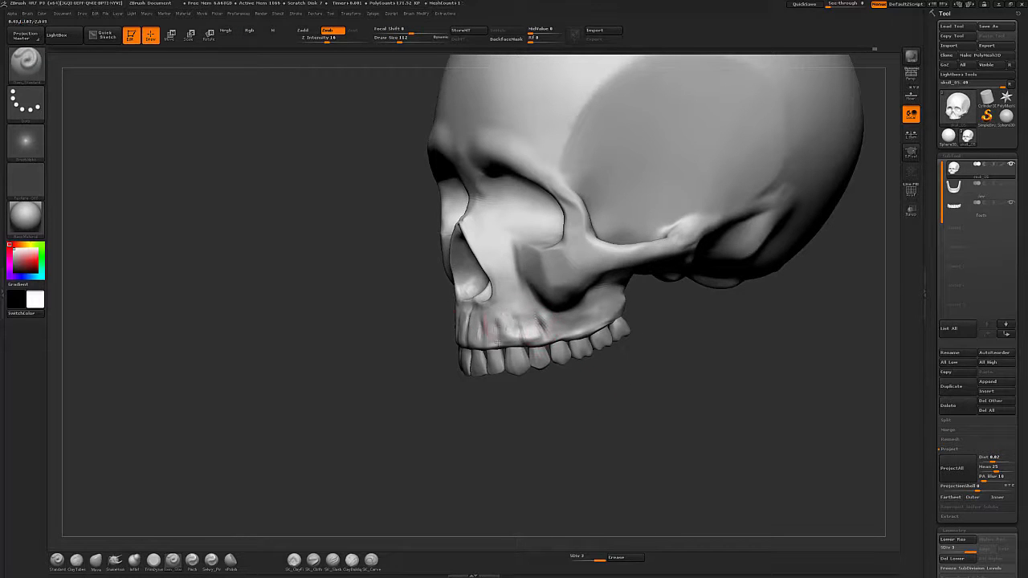
pyautogui.moveTo(497, 343); pyautogui.dragTo(497, 316)
pyautogui.hotkey('ctrl', 'z')
# Switch back to the teeth subtool and save the tool as skull_05.ZTL.
pyautogui.press('b')
pyautogui.press('h')
pyautogui.press('p')
pyautogui.moveTo(587, 386)
pyautogui.mouseDown()
pyautogui.moveTo(607, 345)
pyautogui.moveTo(515, 334)
pyautogui.mouseUp()
pyautogui.moveTo(682, 434)
pyautogui.mouseDown()
pyautogui.moveTo(747, 419)
pyautogui.moveTo(698, 426)
pyautogui.moveTo(606, 476)
pyautogui.mouseUp()
pyautogui.moveTo(792, 427)
pyautogui.mouseDown()
pyautogui.moveTo(871, 426)
pyautogui.moveTo(779, 424)
pyautogui.mouseUp()
pyautogui.click(976, 216)
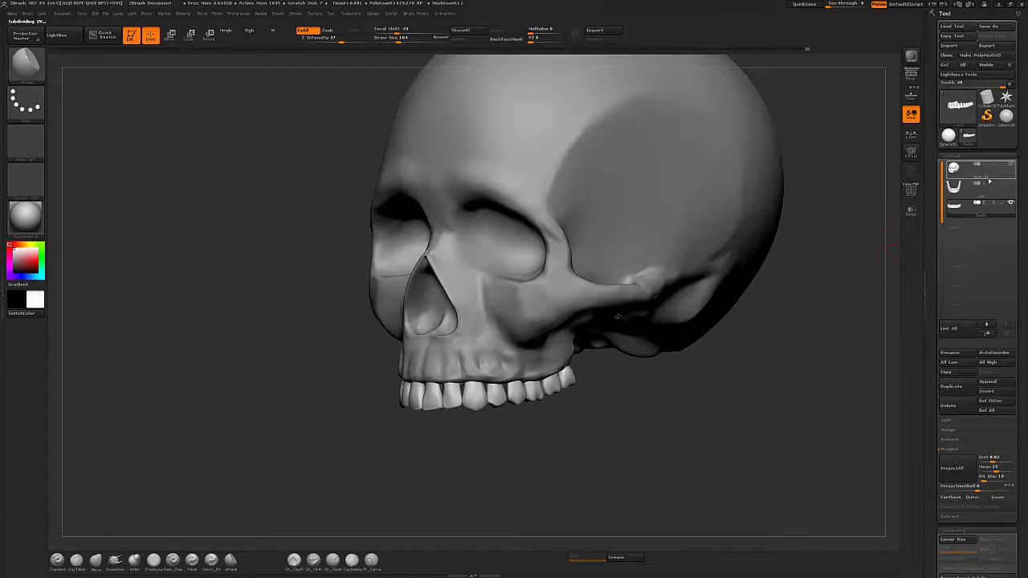
pyautogui.click(989, 176)
pyautogui.hotkey('ctrl', 's')
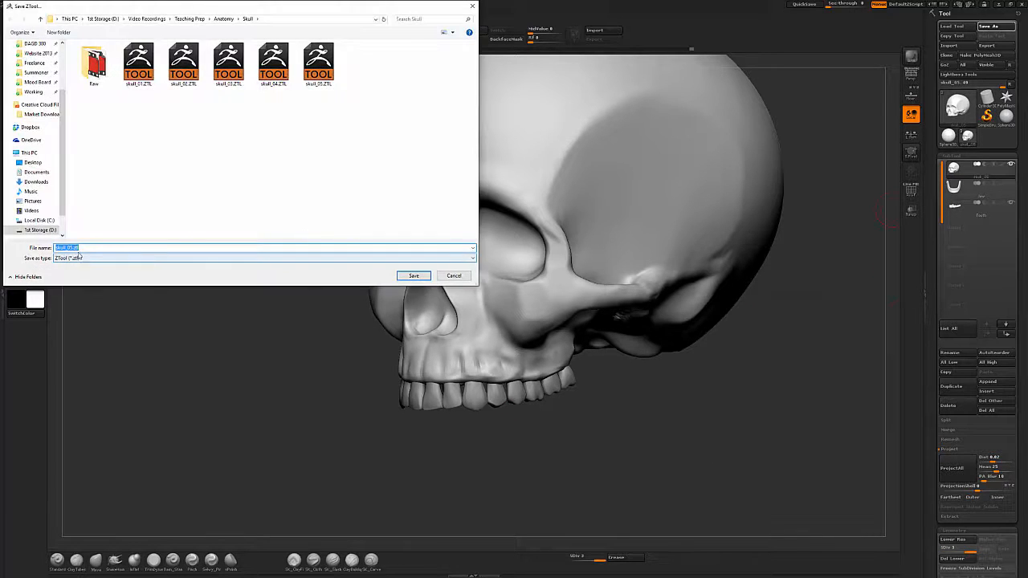
pyautogui.press('Return')
# Select the jaw subtool and compare the skull against the front reference image while orbiting.
pyautogui.click(982, 193)
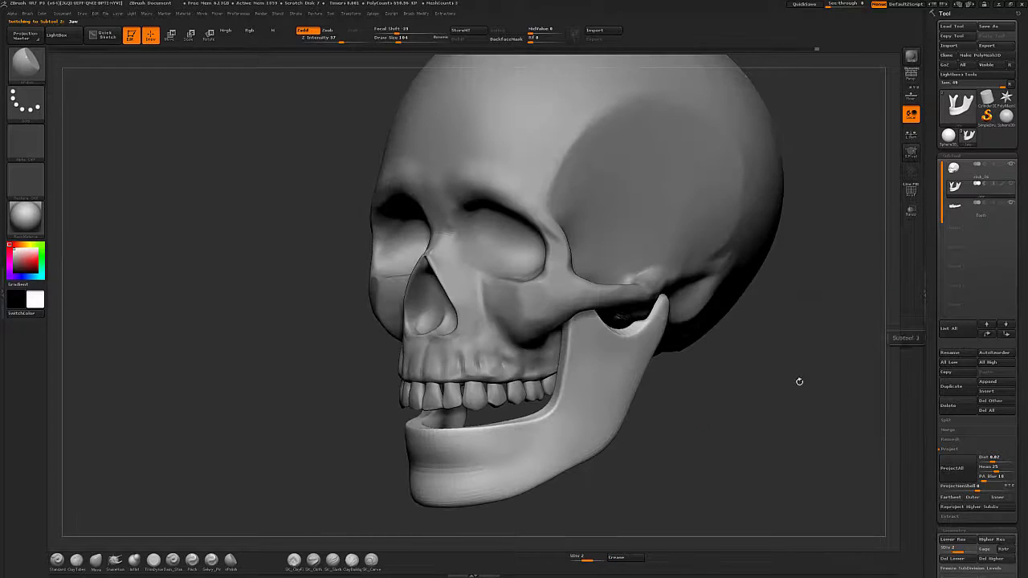
pyautogui.click(911, 95)
pyautogui.moveTo(594, 514); pyautogui.dragTo(656, 423)
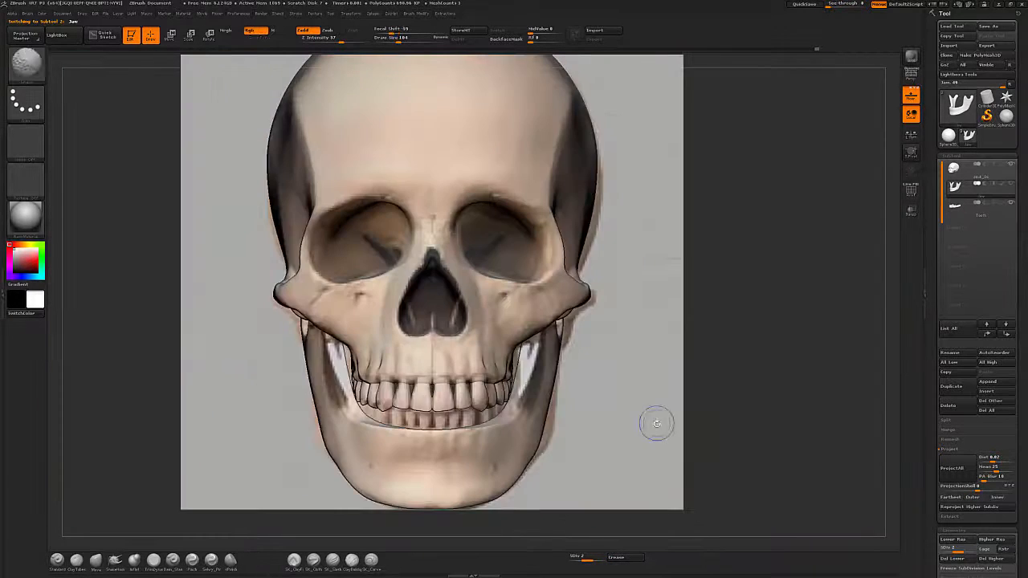
pyautogui.click(910, 94)
pyautogui.click(981, 210)
pyautogui.keyDown('alt'); pyautogui.moveTo(676, 465); pyautogui.dragTo(755, 365); pyautogui.keyUp('alt')
# Duplicate the upper teeth subtool and try rotating the copy with Transpose Rotate.
pyautogui.click(1011, 183)
pyautogui.click(955, 387)
pyautogui.press('w')
pyautogui.moveTo(634, 373)
pyautogui.keyDown('shift'); pyautogui.mouseDown()
pyautogui.moveTo(554, 369)
pyautogui.moveTo(695, 408)
pyautogui.moveTo(644, 369)
pyautogui.mouseUp(); pyautogui.keyUp('shift')
pyautogui.press('r')
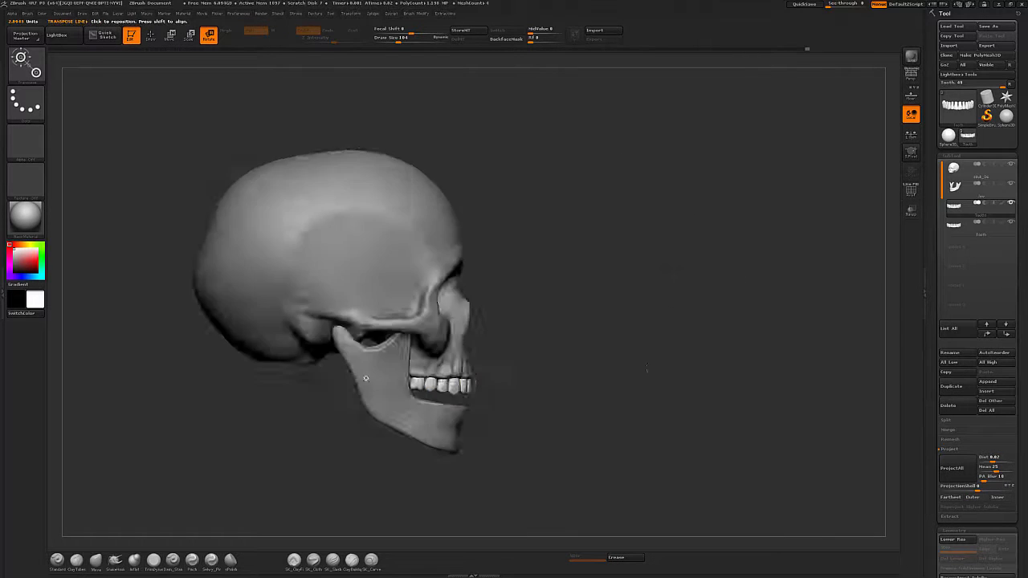
pyautogui.keyDown('shift'); pyautogui.moveTo(645, 305); pyautogui.dragTo(562, 321); pyautogui.keyUp('shift')
pyautogui.hotkey('ctrl', 'z')
# Open the Deformation settings and try rotating the duplicated teeth, undoing the rotation.
pyautogui.moveTo(1005, 347); pyautogui.dragTo(958, 251)
pyautogui.click(963, 221)
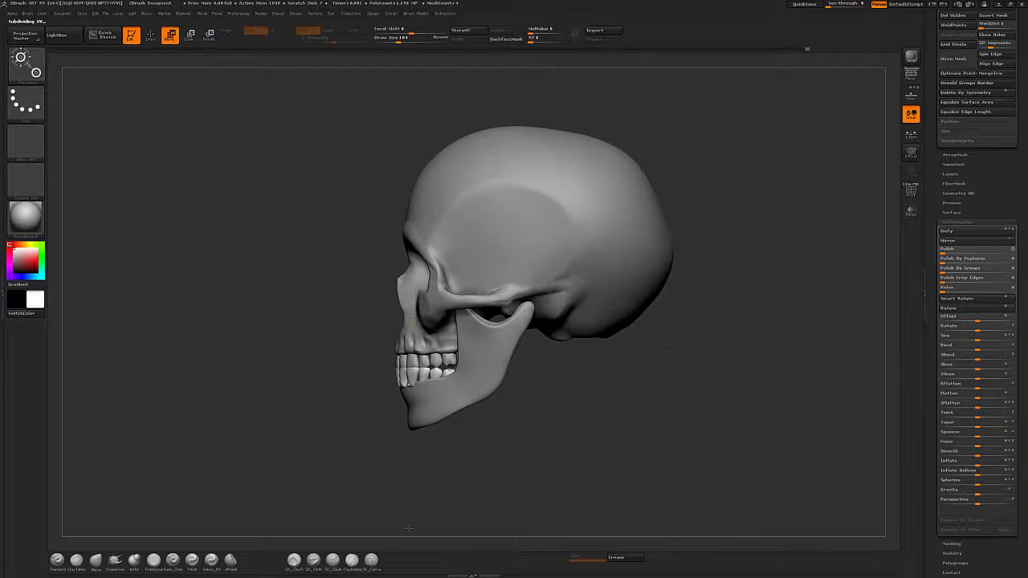
pyautogui.press('r')
pyautogui.moveTo(399, 391)
pyautogui.keyDown('shift'); pyautogui.mouseDown()
pyautogui.moveTo(737, 391)
pyautogui.moveTo(729, 295)
pyautogui.mouseUp(); pyautogui.keyUp('shift')
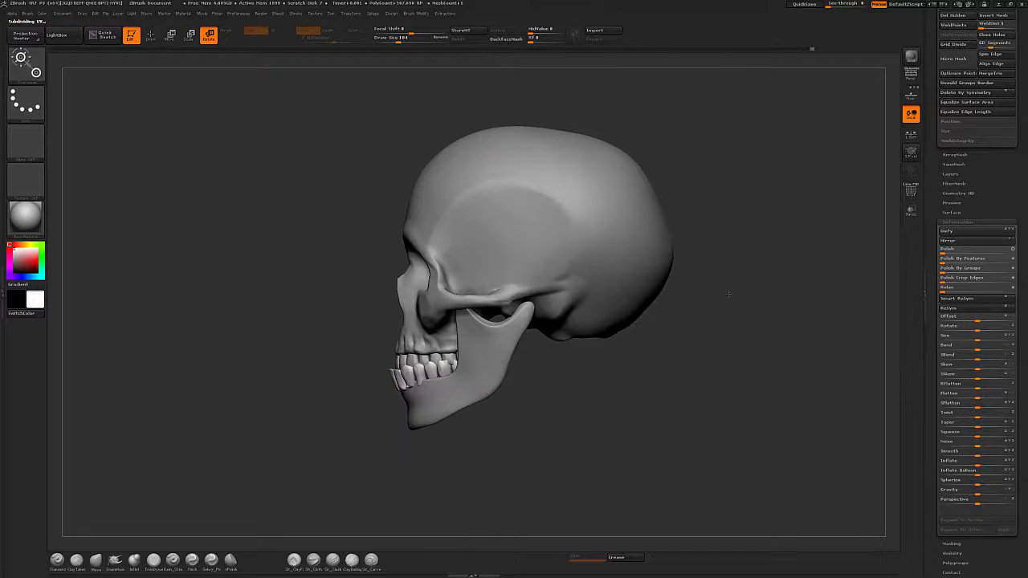
pyautogui.press('w')
pyautogui.hotkey('ctrl', 'z')
# Draw a horizontal Transpose line across the front of the teeth against the side reference image.
pyautogui.hotkey('shift', 'p')
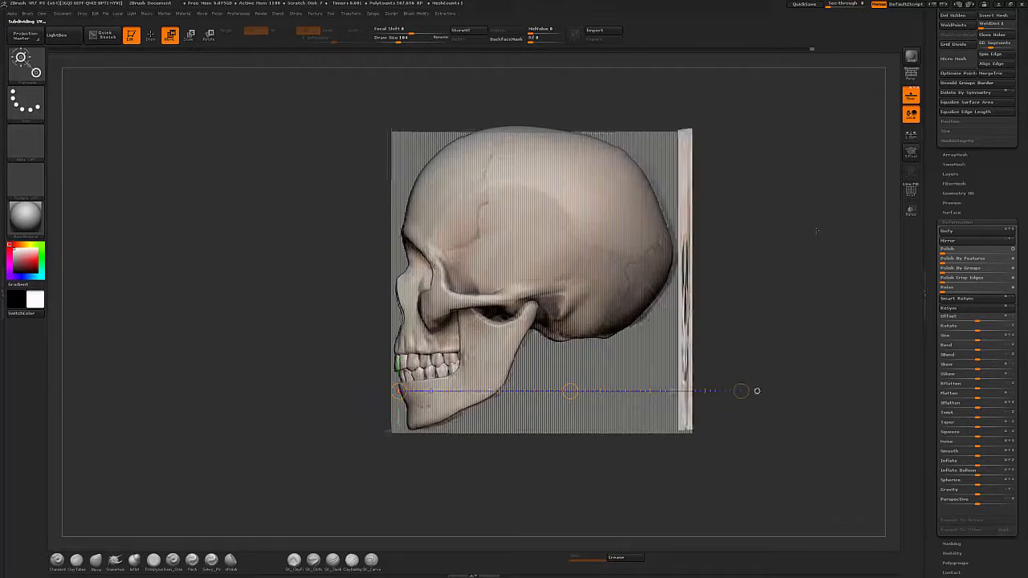
pyautogui.keyDown('shift'); pyautogui.moveTo(814, 230); pyautogui.dragTo(482, 225); pyautogui.keyUp('shift')
pyautogui.keyDown('shift'); pyautogui.moveTo(723, 241); pyautogui.dragTo(562, 241); pyautogui.keyUp('shift')
pyautogui.moveTo(392, 373); pyautogui.dragTo(723, 373)
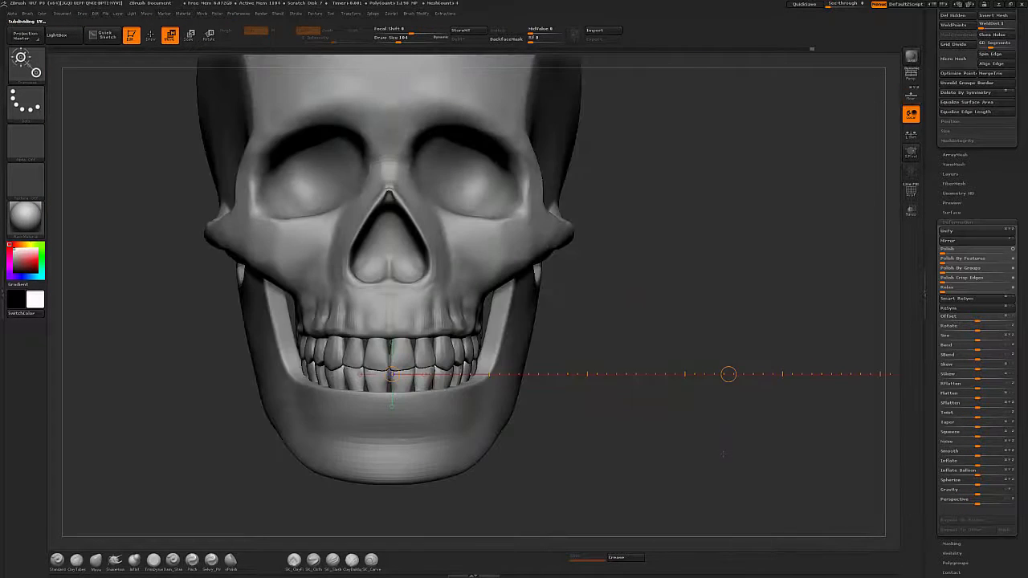
pyautogui.press('q')
pyautogui.keyDown('alt'); pyautogui.moveTo(720, 443); pyautogui.dragTo(697, 446); pyautogui.keyUp('alt')
pyautogui.keyDown('alt'); pyautogui.click(487, 379); pyautogui.keyUp('alt')
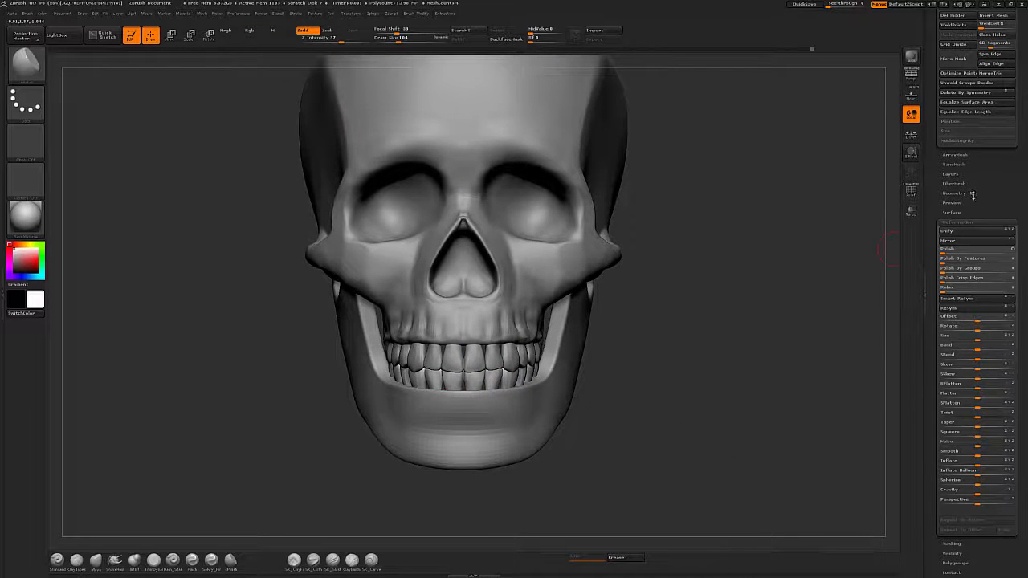
# Place the duplicated teeth inside the lower jaw and nudge them into shape with the Move brush.
pyautogui.moveTo(972, 195); pyautogui.dragTo(1011, 224)
pyautogui.moveTo(702, 436); pyautogui.dragTo(695, 459)
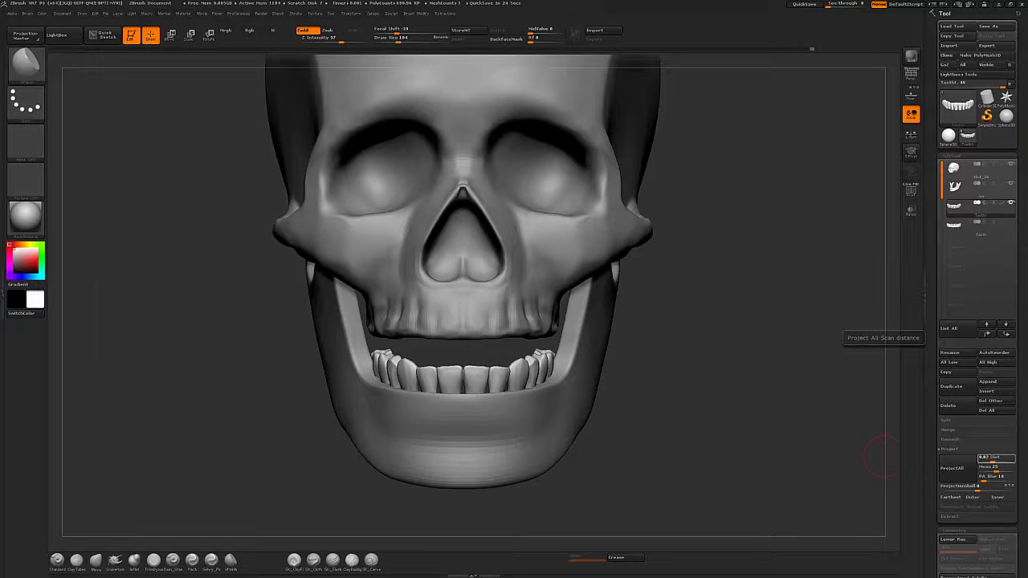
pyautogui.press('b')
pyautogui.press('m')
pyautogui.press('v')
pyautogui.moveTo(476, 370); pyautogui.dragTo(476, 377)
pyautogui.keyDown('alt'); pyautogui.moveTo(636, 425); pyautogui.dragTo(645, 452); pyautogui.keyUp('alt')
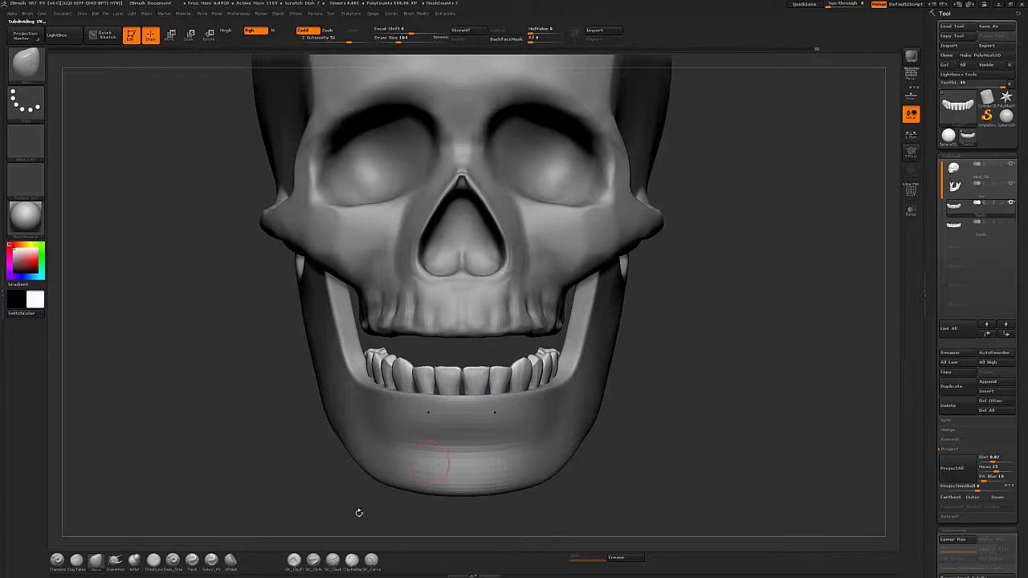
# Step down the teeth's subdivision level and mask all but one lower front tooth.
pyautogui.hotkey('shift', 'd')
pyautogui.hotkey('shift', 'd')
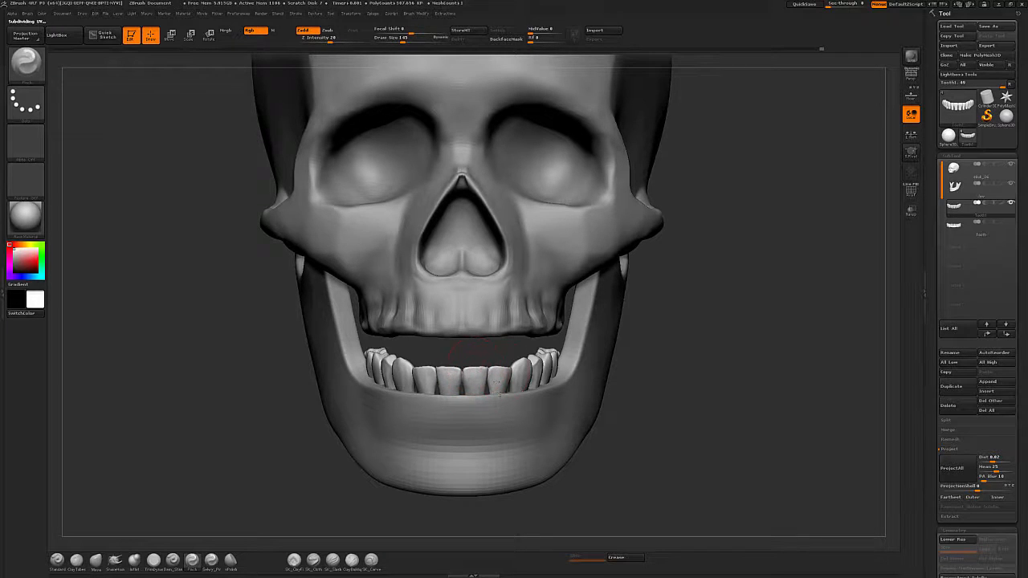
pyautogui.moveTo(499, 389); pyautogui.dragTo(466, 391, button='right')
pyautogui.press('w')
pyautogui.keyDown('ctrl'); pyautogui.click(499, 383); pyautogui.keyUp('ctrl')
pyautogui.keyDown('ctrl'); pyautogui.click(478, 380); pyautogui.keyUp('ctrl')
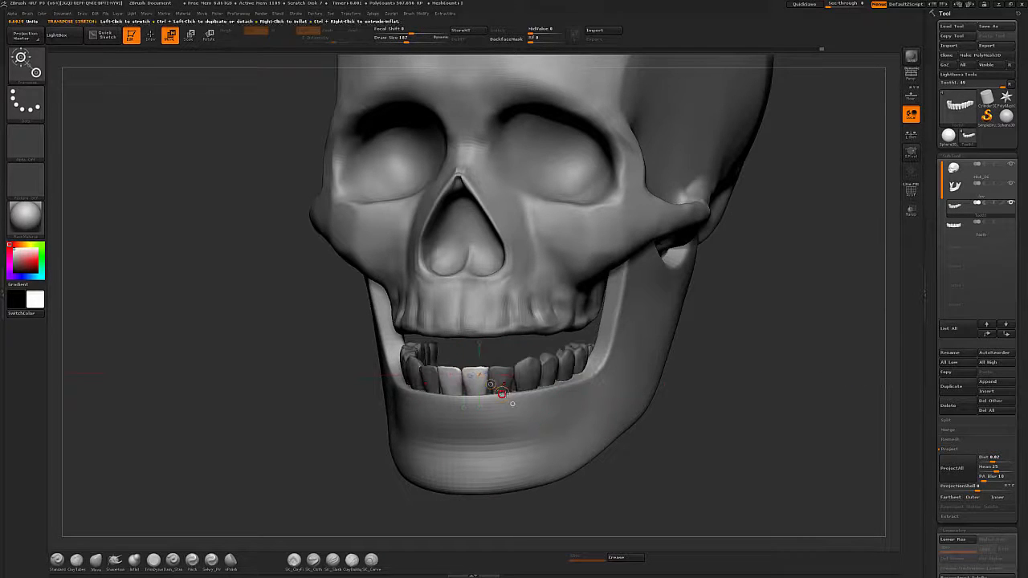
pyautogui.press('q')
pyautogui.keyDown('ctrl'); pyautogui.keyDown('shift'); pyautogui.click(485, 383); pyautogui.keyUp('shift'); pyautogui.keyUp('ctrl')
pyautogui.moveTo(739, 384)
pyautogui.keyDown('ctrl'); pyautogui.keyDown('shift'); pyautogui.mouseDown()
pyautogui.moveTo(756, 458)
pyautogui.moveTo(784, 419)
pyautogui.mouseUp(); pyautogui.keyUp('shift'); pyautogui.keyUp('ctrl')
pyautogui.keyDown('ctrl'); pyautogui.moveTo(755, 426); pyautogui.dragTo(406, 436); pyautogui.keyUp('ctrl')
pyautogui.keyDown('ctrl'); pyautogui.keyDown('shift'); pyautogui.click(406, 436); pyautogui.keyUp('shift'); pyautogui.keyUp('ctrl')
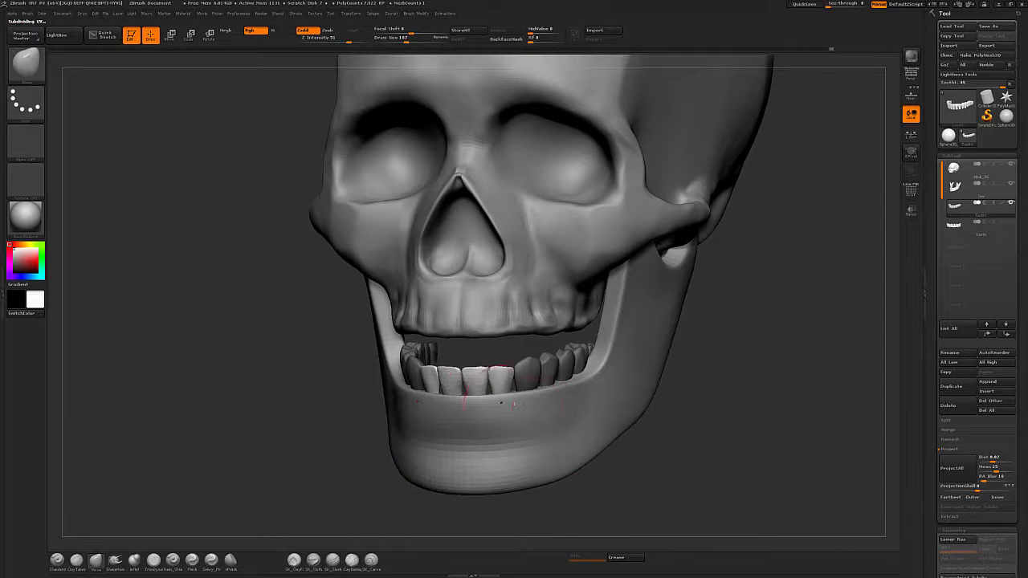
# Hide the skull and upper teeth subtools to view the lower tooth arch from above.
pyautogui.press('w')
pyautogui.keyDown('shift'); pyautogui.moveTo(514, 404); pyautogui.dragTo(532, 395, button='right'); pyautogui.keyUp('shift')
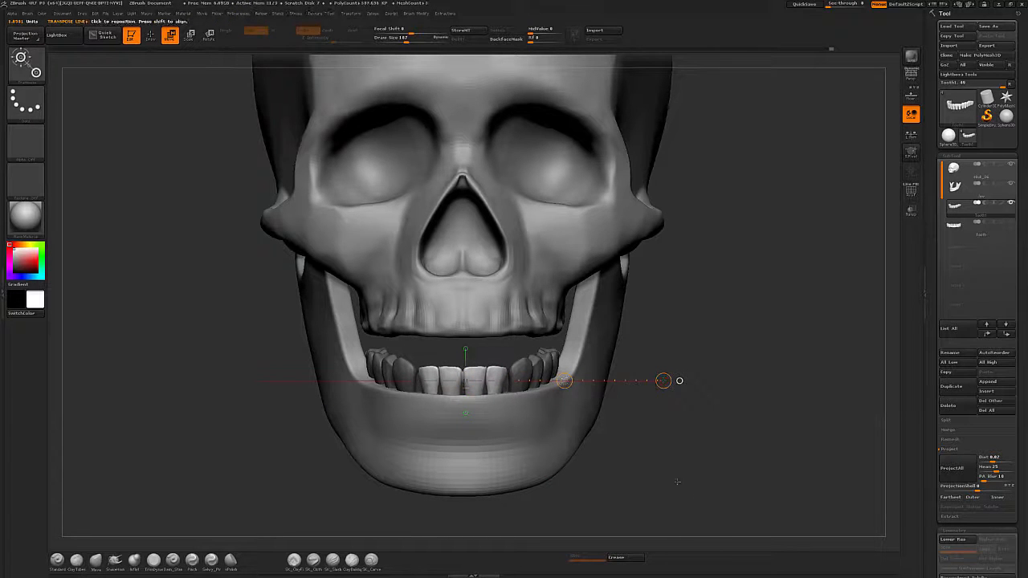
pyautogui.click(1010, 223)
pyautogui.keyDown('ctrl'); pyautogui.moveTo(738, 386); pyautogui.dragTo(740, 405, button='right'); pyautogui.keyUp('ctrl')
pyautogui.press('q')
pyautogui.moveTo(811, 378)
pyautogui.mouseDown(button='right')
pyautogui.moveTo(761, 385)
pyautogui.moveTo(791, 505)
pyautogui.mouseUp(button='right')
pyautogui.press('w')
pyautogui.click(1011, 166)
pyautogui.press('q')
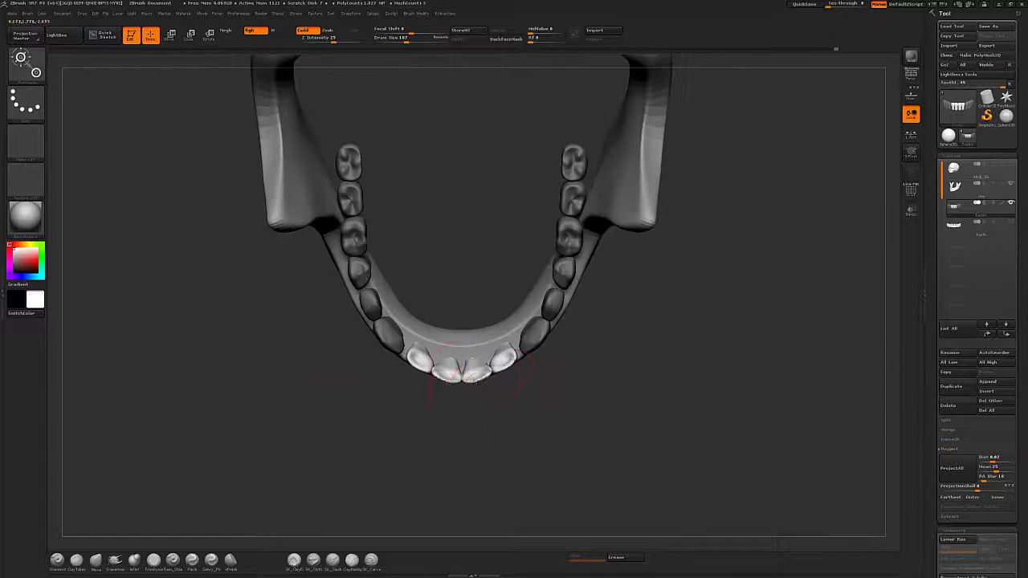
# Move the isolated front tooth into the lower arch with Transpose and show the upper teeth again.
pyautogui.press('w')
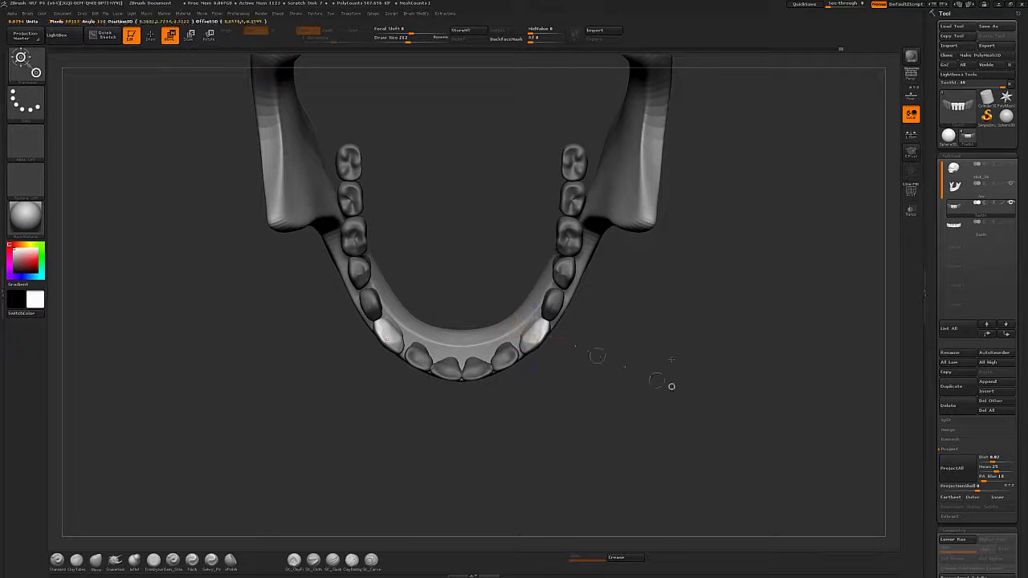
pyautogui.moveTo(598, 360); pyautogui.dragTo(623, 323, button='right')
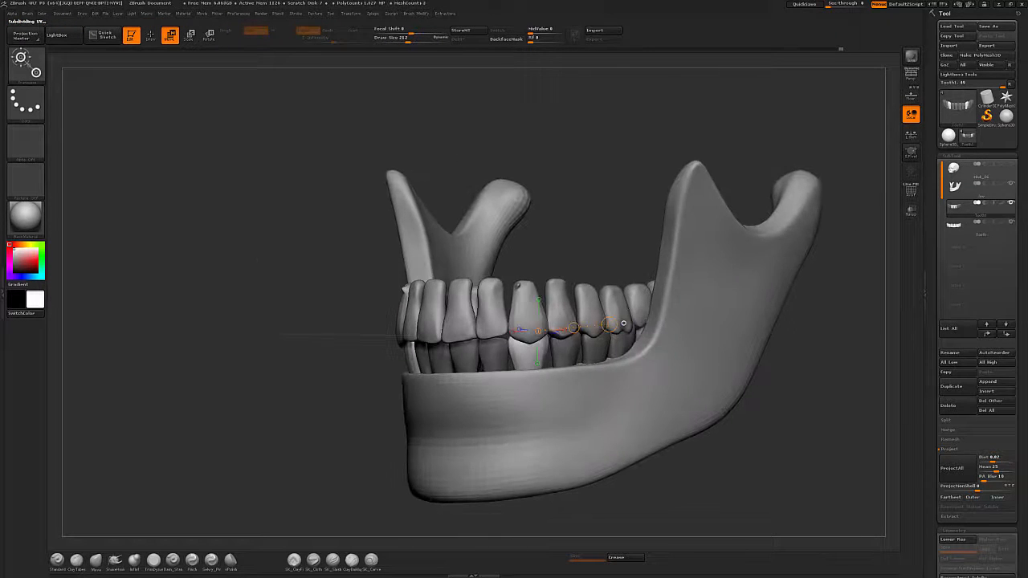
pyautogui.moveTo(733, 448)
pyautogui.mouseDown()
pyautogui.moveTo(694, 481)
pyautogui.moveTo(748, 480)
pyautogui.mouseUp()
pyautogui.click(1011, 222)
pyautogui.press('q')
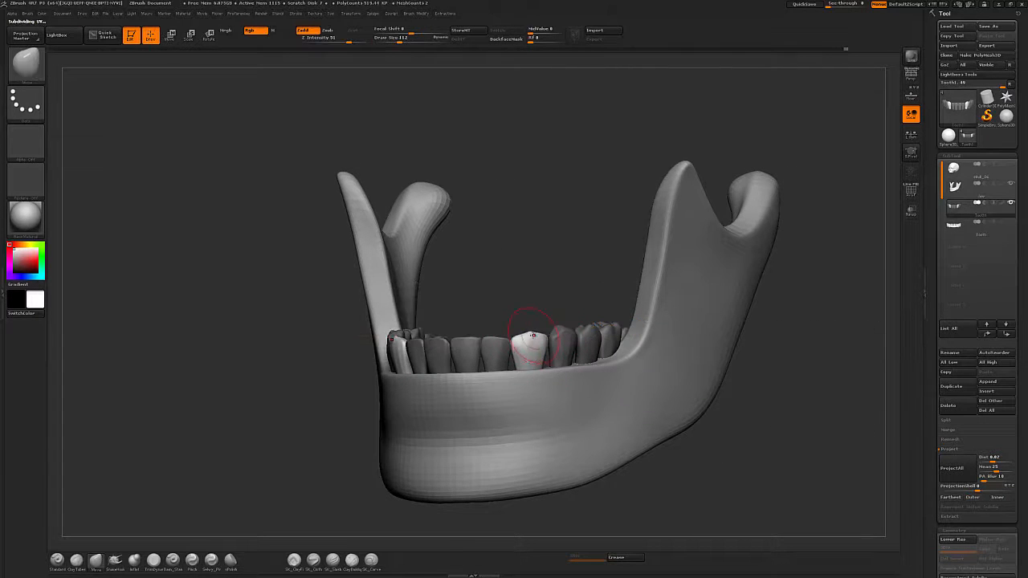
# Isolate a lower incisor and rotate and move it into line with its neighbours.
pyautogui.press(']')
pyautogui.moveTo(559, 361); pyautogui.dragTo(543, 347, button='right')
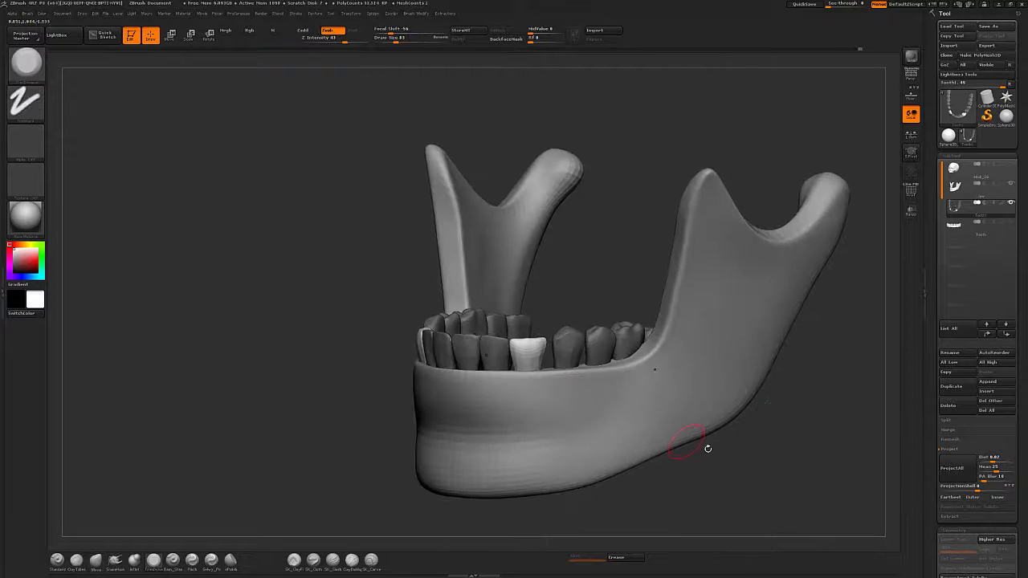
pyautogui.moveTo(708, 449); pyautogui.dragTo(735, 456)
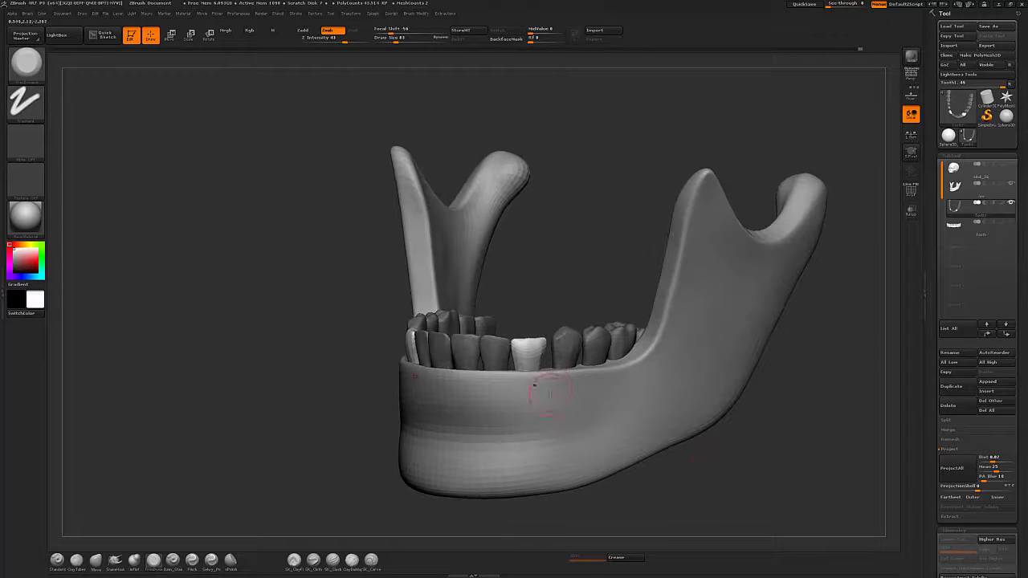
pyautogui.press('r')
pyautogui.moveTo(528, 331); pyautogui.dragTo(554, 349, button='right')
pyautogui.press('w')
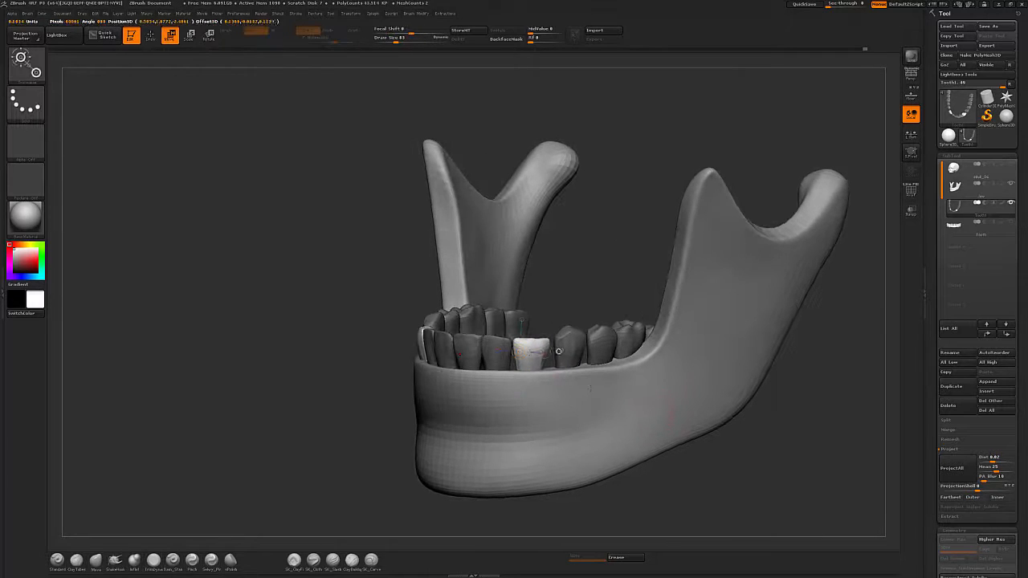
pyautogui.moveTo(747, 458)
pyautogui.mouseDown()
pyautogui.moveTo(695, 458)
pyautogui.moveTo(729, 453)
pyautogui.mouseUp()
pyautogui.moveTo(642, 374); pyautogui.dragTo(594, 386, button='right')
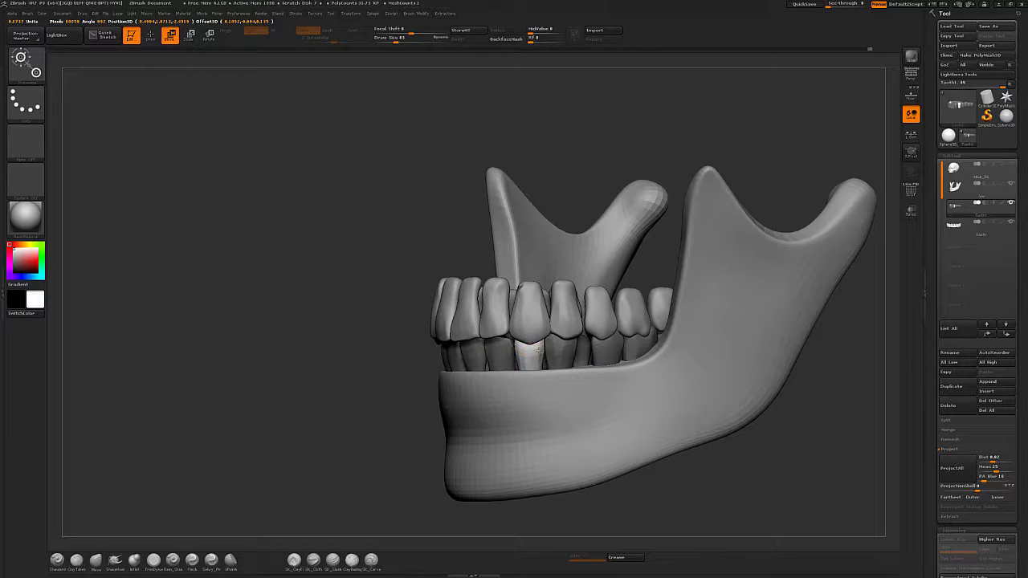
# Keep moving the lower incisor with Transpose so it sits under the upper teeth.
pyautogui.moveTo(562, 350); pyautogui.dragTo(622, 353, button='right')
pyautogui.keyDown('ctrl'); pyautogui.click(496, 353); pyautogui.keyUp('ctrl')
pyautogui.moveTo(496, 345); pyautogui.dragTo(571, 345)
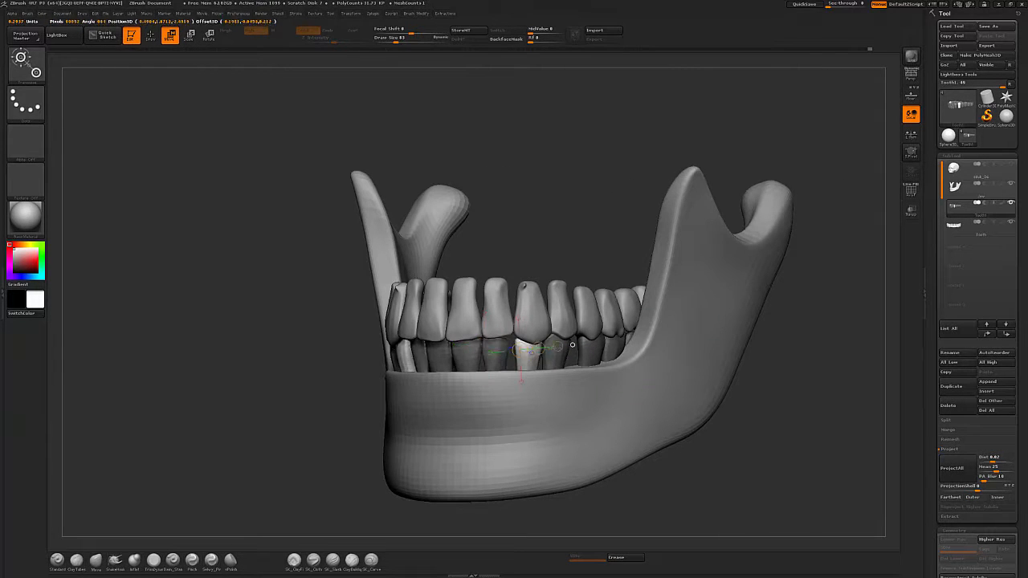
pyautogui.moveTo(532, 348); pyautogui.dragTo(580, 352, button='right')
pyautogui.moveTo(554, 349); pyautogui.dragTo(615, 344)
pyautogui.press('q')
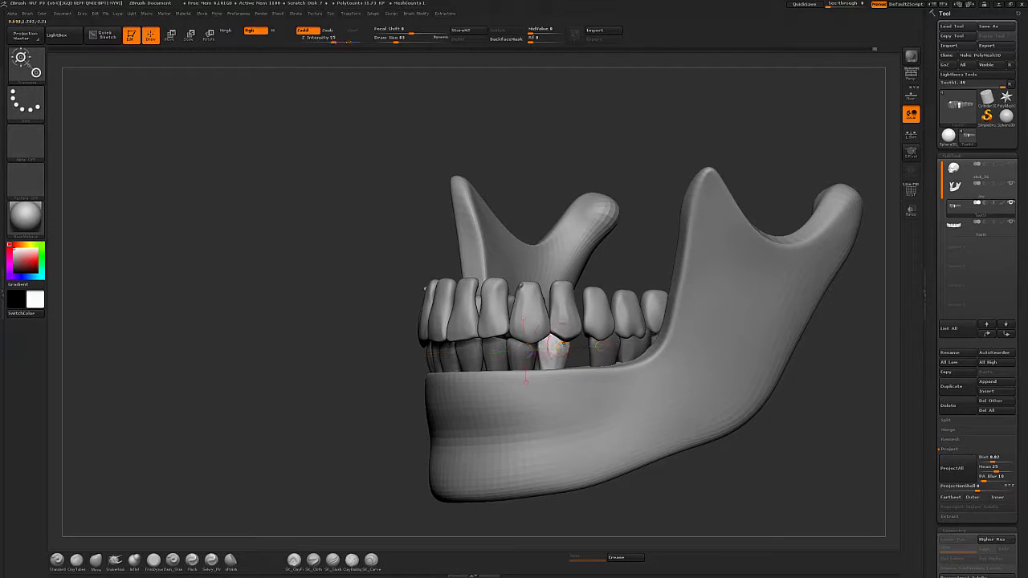
pyautogui.moveTo(762, 474); pyautogui.dragTo(801, 456, button='right')
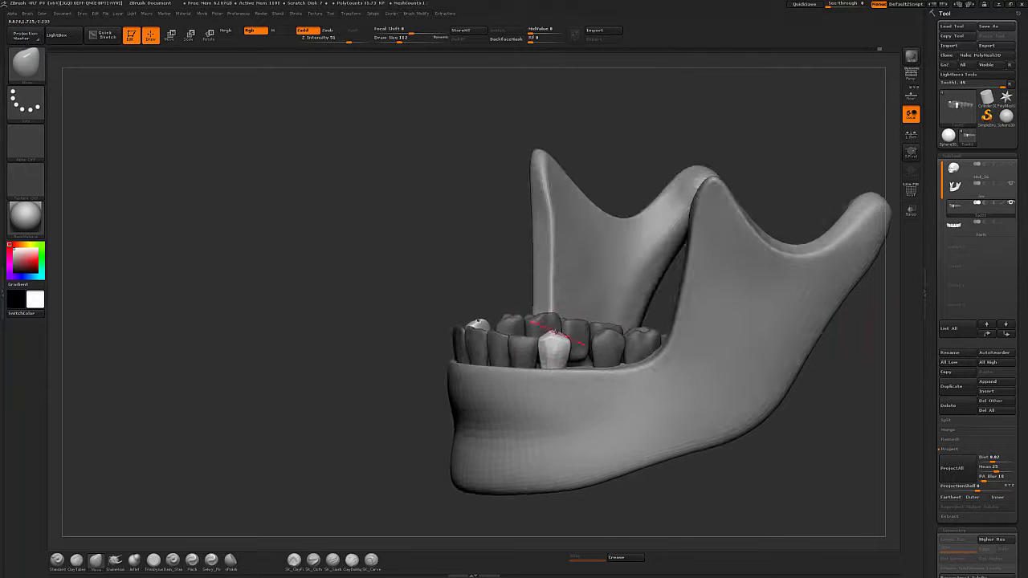
pyautogui.moveTo(636, 377); pyautogui.dragTo(659, 378, button='right')
# Select the hPolish brush and mask a lower canine while orbiting around the jaw.
pyautogui.press('6')
pyautogui.moveTo(522, 325); pyautogui.dragTo(528, 338)
pyautogui.moveTo(554, 350)
pyautogui.mouseDown(button='right')
pyautogui.moveTo(712, 483)
pyautogui.moveTo(732, 436)
pyautogui.moveTo(697, 522)
pyautogui.mouseUp(button='right')
pyautogui.press('super')
pyautogui.press('super')
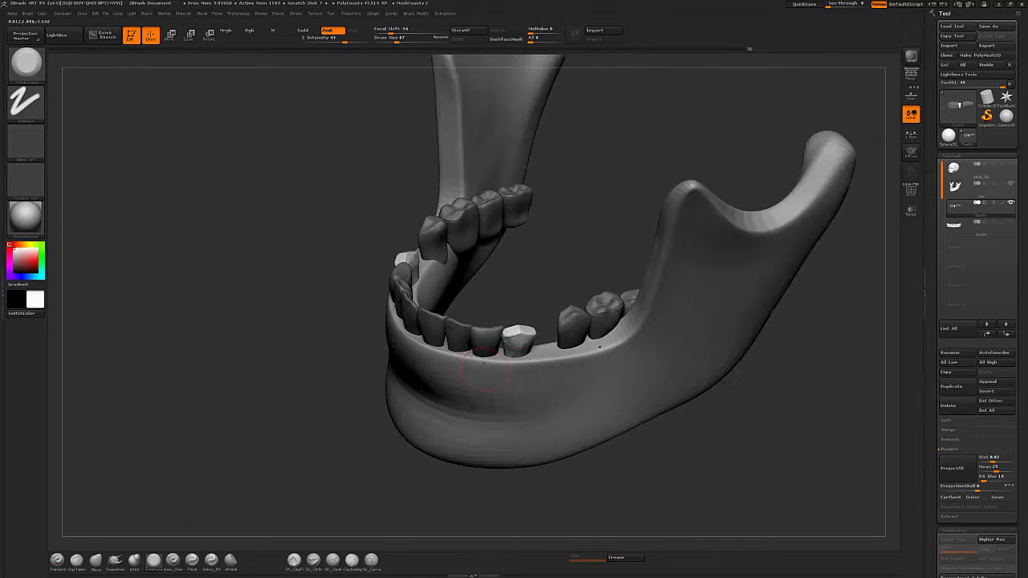
pyautogui.click(211, 559)
pyautogui.moveTo(631, 448)
pyautogui.mouseDown(button='right')
pyautogui.moveTo(523, 339)
pyautogui.moveTo(541, 376)
pyautogui.moveTo(520, 321)
pyautogui.mouseUp(button='right')
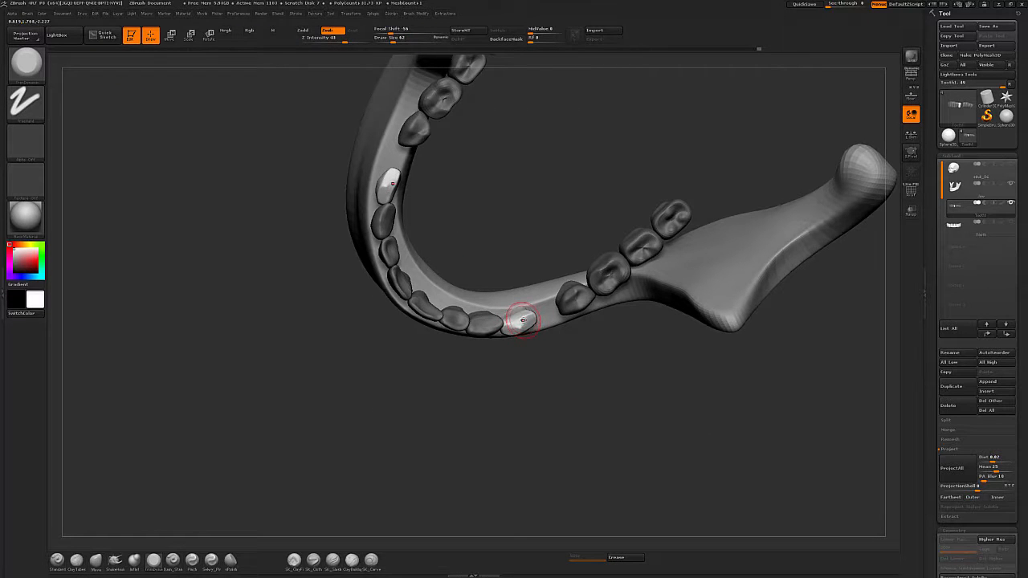
pyautogui.moveTo(645, 411)
pyautogui.mouseDown(button='right')
pyautogui.moveTo(520, 326)
pyautogui.moveTo(554, 321)
pyautogui.moveTo(523, 336)
pyautogui.mouseUp(button='right')
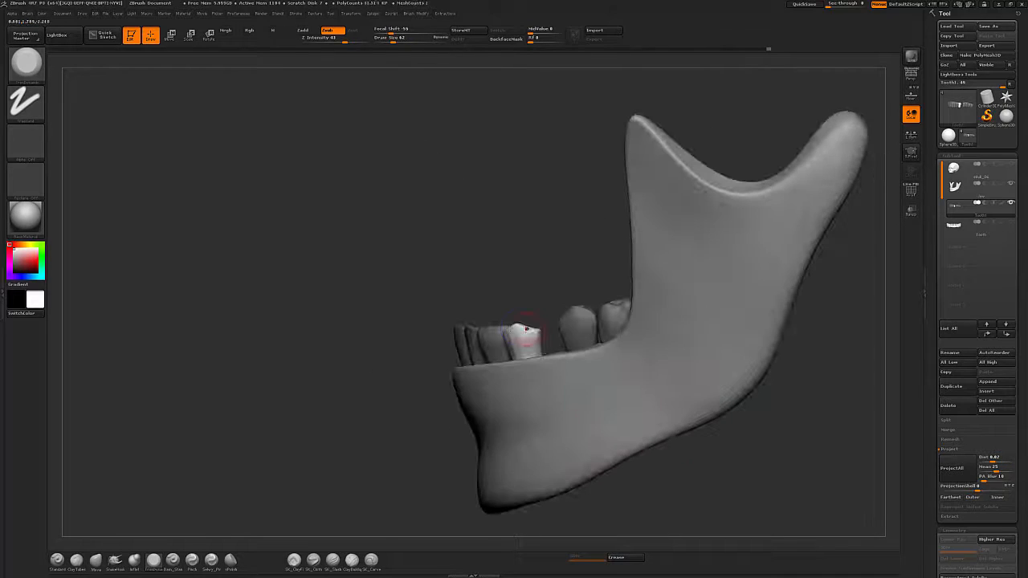
pyautogui.keyDown('shift'); pyautogui.moveTo(523, 331); pyautogui.dragTo(562, 344); pyautogui.keyUp('shift')
pyautogui.moveTo(518, 331); pyautogui.dragTo(515, 335, button='right')
pyautogui.moveTo(728, 480); pyautogui.dragTo(733, 482)
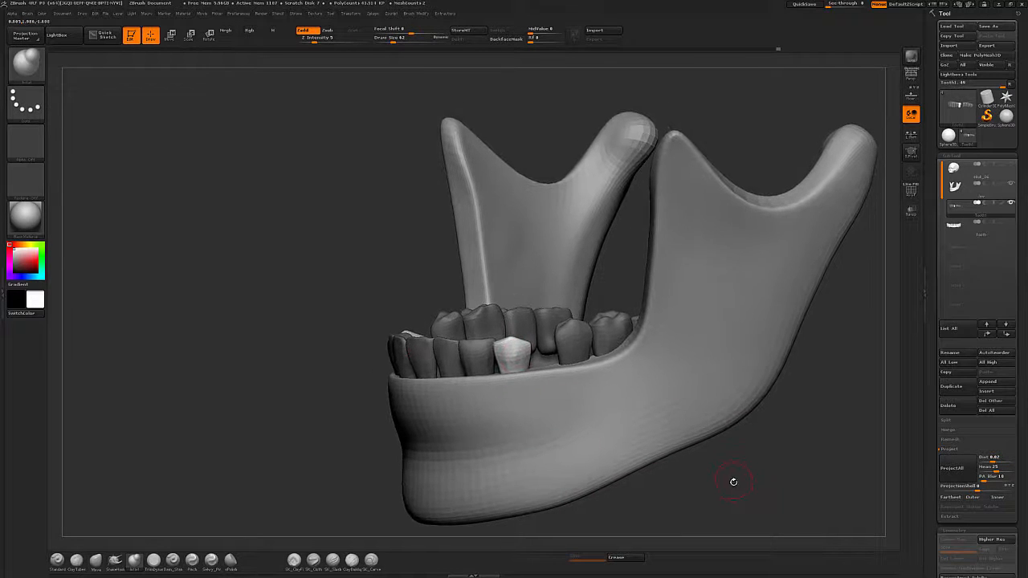
# Reposition the masked lower tooth with Transpose Move and Rotate.
pyautogui.press('w')
pyautogui.keyDown('ctrl'); pyautogui.click(583, 340); pyautogui.keyUp('ctrl')
pyautogui.moveTo(582, 345)
pyautogui.keyDown('alt'); pyautogui.mouseDown()
pyautogui.moveTo(559, 354)
pyautogui.moveTo(548, 340)
pyautogui.mouseUp(); pyautogui.keyUp('alt')
pyautogui.press('q')
pyautogui.press('w')
pyautogui.moveTo(547, 341); pyautogui.dragTo(669, 459, button='right')
pyautogui.keyDown('ctrl'); pyautogui.click(514, 338); pyautogui.keyUp('ctrl')
pyautogui.press('r')
pyautogui.keyDown('ctrl'); pyautogui.click(544, 323); pyautogui.keyUp('ctrl')
pyautogui.moveTo(589, 308)
pyautogui.mouseDown()
pyautogui.moveTo(592, 317)
pyautogui.moveTo(547, 329)
pyautogui.mouseUp()
pyautogui.press('w')
pyautogui.press('q')
pyautogui.press('e')
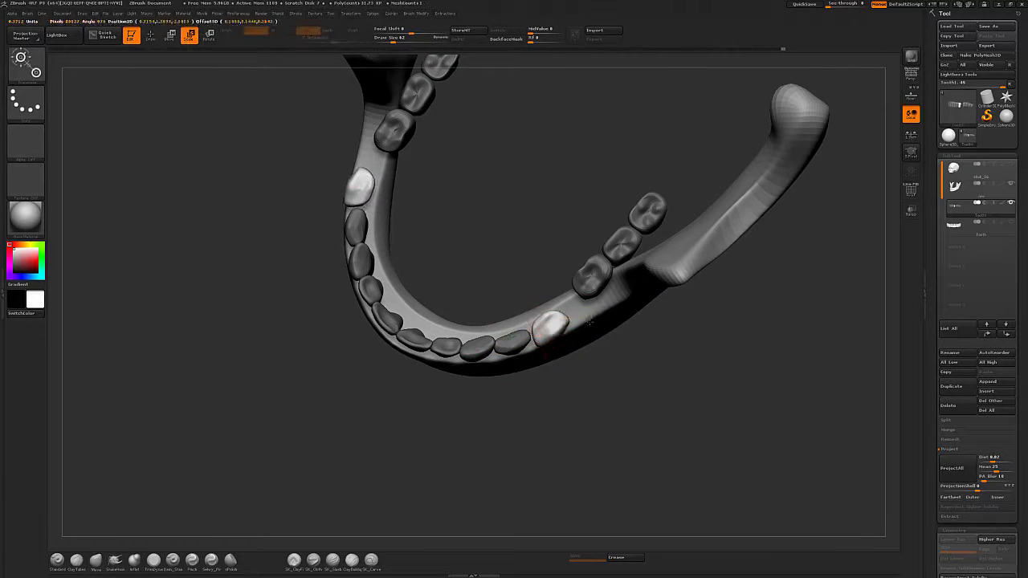
# Move a lower premolar outward along the jaw's curve with Transpose.
pyautogui.press('r')
pyautogui.press('w')
pyautogui.keyDown('ctrl'); pyautogui.click(585, 288); pyautogui.keyUp('ctrl')
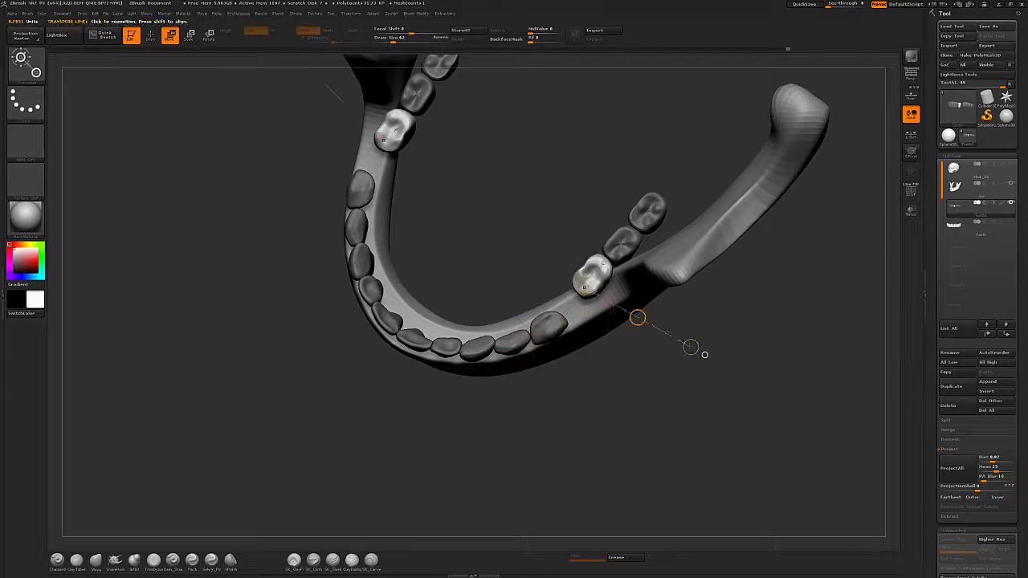
pyautogui.keyDown('alt'); pyautogui.moveTo(585, 289); pyautogui.dragTo(575, 314); pyautogui.keyUp('alt')
pyautogui.press('e')
pyautogui.press('r')
pyautogui.press('w')
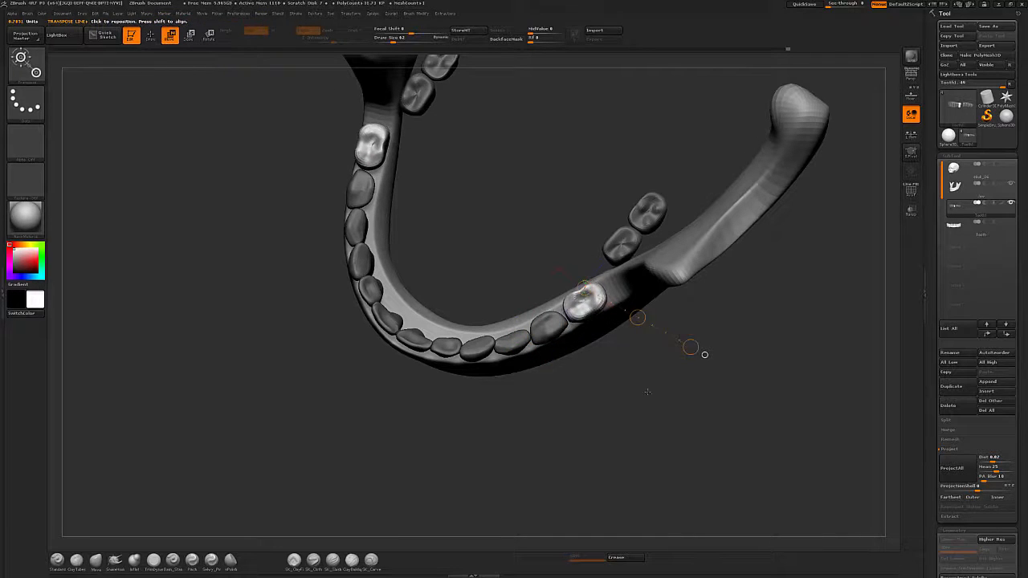
pyautogui.moveTo(704, 354); pyautogui.dragTo(750, 449)
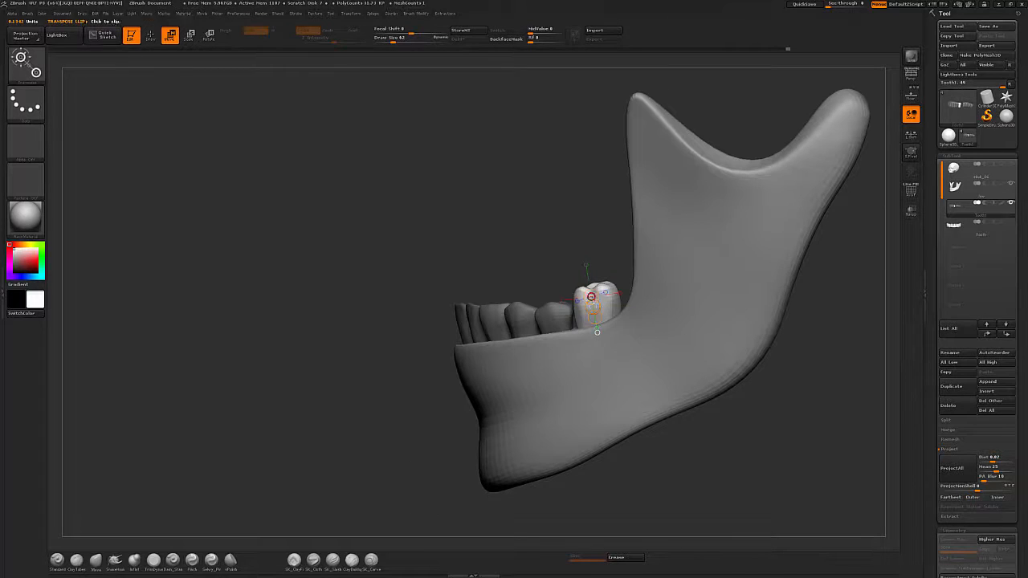
pyautogui.keyDown('alt'); pyautogui.moveTo(595, 311); pyautogui.dragTo(595, 312); pyautogui.keyUp('alt')
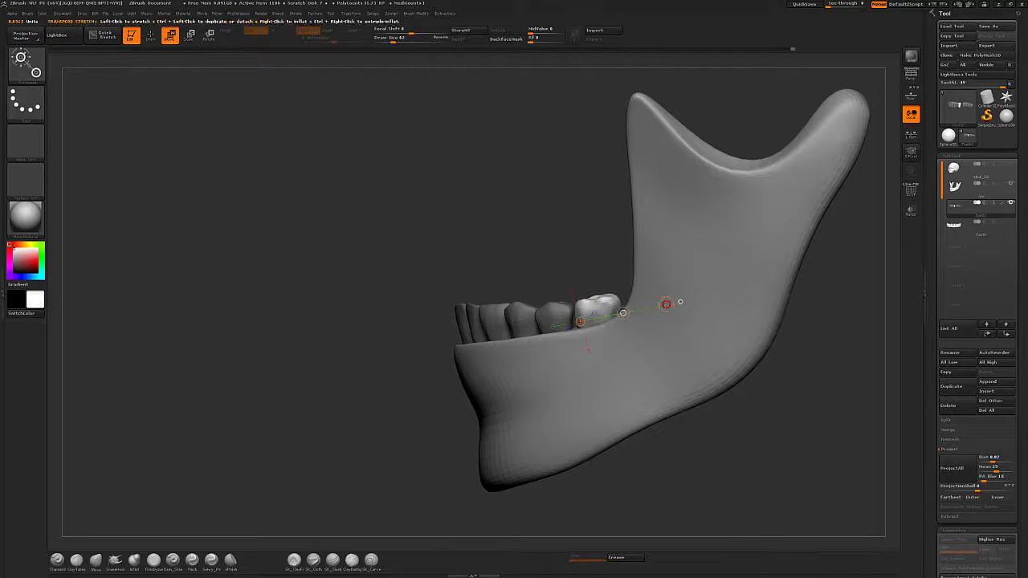
# Rotate and move the back lower tooth so it sits on the jaw ridge.
pyautogui.press('r')
pyautogui.press('w')
pyautogui.moveTo(533, 179)
pyautogui.keyDown('alt'); pyautogui.mouseDown()
pyautogui.moveTo(494, 177)
pyautogui.moveTo(530, 281)
pyautogui.moveTo(538, 354)
pyautogui.mouseUp(); pyautogui.keyUp('alt')
pyautogui.keyDown('ctrl'); pyautogui.click(518, 336); pyautogui.keyUp('ctrl')
pyautogui.press('q')
pyautogui.moveTo(617, 394)
pyautogui.mouseDown()
pyautogui.moveTo(494, 336)
pyautogui.moveTo(498, 322)
pyautogui.mouseUp()
pyautogui.moveTo(687, 401); pyautogui.dragTo(652, 331)
pyautogui.press('s')
pyautogui.click(518, 340)
pyautogui.moveTo(514, 331); pyautogui.dragTo(526, 342)
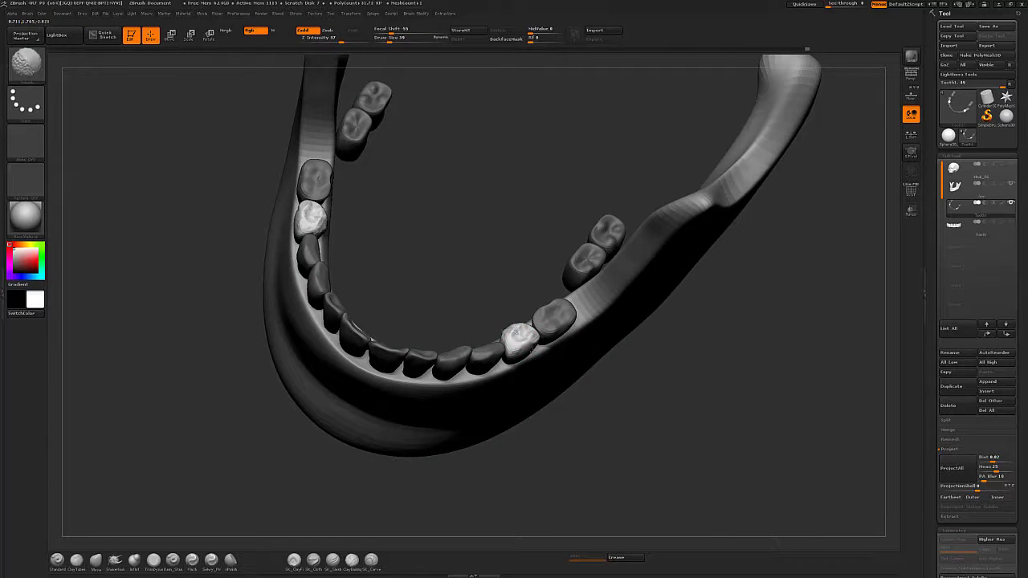
pyautogui.moveTo(707, 418)
pyautogui.mouseDown()
pyautogui.moveTo(639, 342)
pyautogui.moveTo(714, 434)
pyautogui.moveTo(720, 415)
pyautogui.moveTo(703, 405)
pyautogui.mouseUp()
pyautogui.moveTo(690, 393)
pyautogui.keyDown('ctrl'); pyautogui.mouseDown()
pyautogui.moveTo(703, 405)
pyautogui.moveTo(710, 388)
pyautogui.mouseUp(); pyautogui.keyUp('ctrl')
# Show polygroups on the lower teeth, split the subtool by its groups and delete the unwanted part.
pyautogui.hotkey('shift', 'f')
pyautogui.keyDown('ctrl'); pyautogui.keyDown('alt'); pyautogui.keyDown('shift'); pyautogui.moveTo(411, 184); pyautogui.dragTo(499, 284); pyautogui.keyUp('shift'); pyautogui.keyUp('alt'); pyautogui.keyUp('ctrl')
pyautogui.click(946, 420)
pyautogui.click(961, 431)
pyautogui.keyDown('alt'); pyautogui.click(454, 251); pyautogui.keyUp('alt')
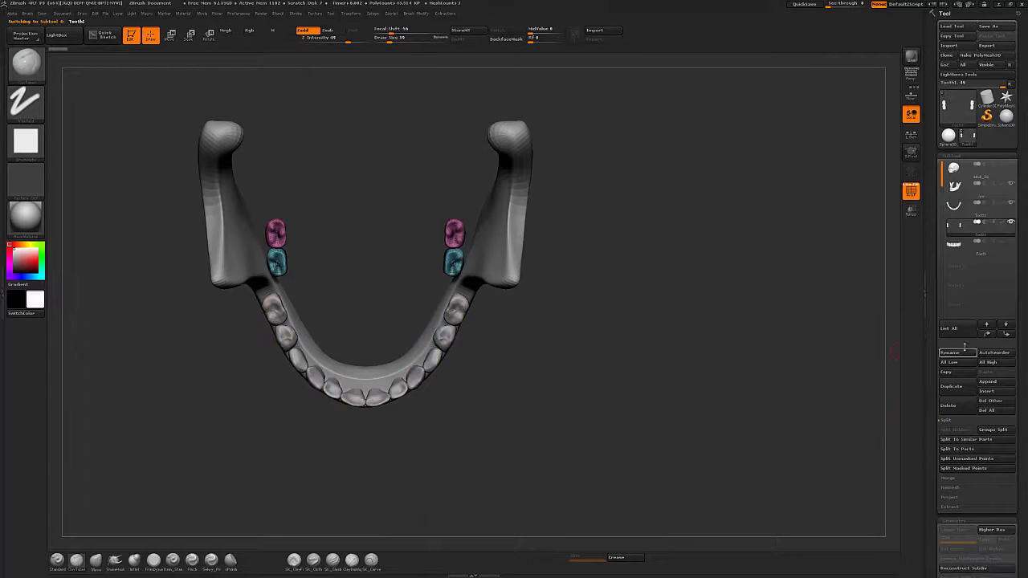
pyautogui.click(954, 405)
pyautogui.click(876, 422)
# Select the jaw subtool and build up the ridge around the lower teeth with ClayTubes.
pyautogui.moveTo(687, 427); pyautogui.dragTo(623, 345)
pyautogui.click(962, 209)
pyautogui.moveTo(798, 431)
pyautogui.mouseDown()
pyautogui.moveTo(743, 424)
pyautogui.moveTo(776, 434)
pyautogui.moveTo(774, 466)
pyautogui.moveTo(661, 400)
pyautogui.moveTo(712, 376)
pyautogui.mouseUp()
pyautogui.keyDown('alt'); pyautogui.click(585, 326); pyautogui.keyUp('alt')
pyautogui.hotkey('shift', 'f')
pyautogui.press('b')
pyautogui.press('t')
pyautogui.press('d')
pyautogui.press('b')
pyautogui.press('c')
pyautogui.press('t')
pyautogui.moveTo(580, 307); pyautogui.dragTo(564, 331)
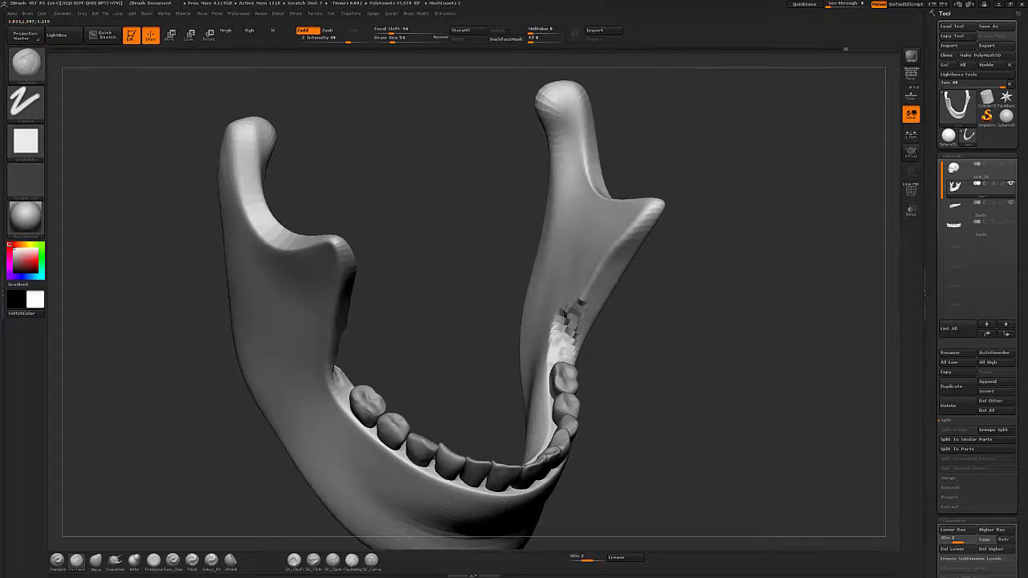
pyautogui.moveTo(645, 338); pyautogui.dragTo(660, 340)
pyautogui.moveTo(600, 277); pyautogui.dragTo(577, 317)
pyautogui.keyDown('shift'); pyautogui.moveTo(604, 255); pyautogui.dragTo(563, 341); pyautogui.keyUp('shift')
pyautogui.moveTo(681, 337)
pyautogui.mouseDown()
pyautogui.moveTo(645, 336)
pyautogui.moveTo(697, 334)
pyautogui.mouseUp()
pyautogui.keyDown('shift'); pyautogui.moveTo(636, 241); pyautogui.dragTo(601, 299); pyautogui.keyUp('shift')
pyautogui.moveTo(706, 320)
pyautogui.mouseDown()
pyautogui.moveTo(648, 283)
pyautogui.moveTo(674, 342)
pyautogui.mouseUp()
# Refine the jaw's tooth ridge with the Pinch, TrimDynamic and ClayTubes brushes.
pyautogui.click(172, 561)
pyautogui.click(153, 560)
pyautogui.moveTo(567, 334)
pyautogui.mouseDown()
pyautogui.moveTo(571, 353)
pyautogui.moveTo(568, 341)
pyautogui.mouseUp()
pyautogui.moveTo(682, 369)
pyautogui.mouseDown()
pyautogui.moveTo(623, 369)
pyautogui.moveTo(612, 327)
pyautogui.moveTo(682, 382)
pyautogui.mouseUp()
pyautogui.moveTo(751, 321); pyautogui.dragTo(791, 281)
pyautogui.moveTo(623, 186); pyautogui.dragTo(612, 207)
pyautogui.moveTo(746, 321)
pyautogui.mouseDown()
pyautogui.moveTo(650, 321)
pyautogui.moveTo(698, 369)
pyautogui.mouseUp()
pyautogui.click(77, 560)
pyautogui.moveTo(563, 309); pyautogui.dragTo(554, 320)
pyautogui.moveTo(737, 315)
pyautogui.mouseDown()
pyautogui.moveTo(723, 245)
pyautogui.moveTo(713, 258)
pyautogui.mouseUp()
pyautogui.moveTo(567, 369); pyautogui.dragTo(568, 344)
pyautogui.moveTo(707, 346); pyautogui.dragTo(699, 321)
# Raise the jaw's subdivision level and reshape its outer surface with the Move brush.
pyautogui.press('d')
pyautogui.moveTo(766, 402)
pyautogui.mouseDown()
pyautogui.moveTo(725, 420)
pyautogui.moveTo(692, 413)
pyautogui.mouseUp()
pyautogui.click(96, 561)
pyautogui.moveTo(652, 375); pyautogui.dragTo(645, 369)
pyautogui.moveTo(670, 417)
pyautogui.mouseDown()
pyautogui.moveTo(741, 451)
pyautogui.moveTo(672, 432)
pyautogui.mouseUp()
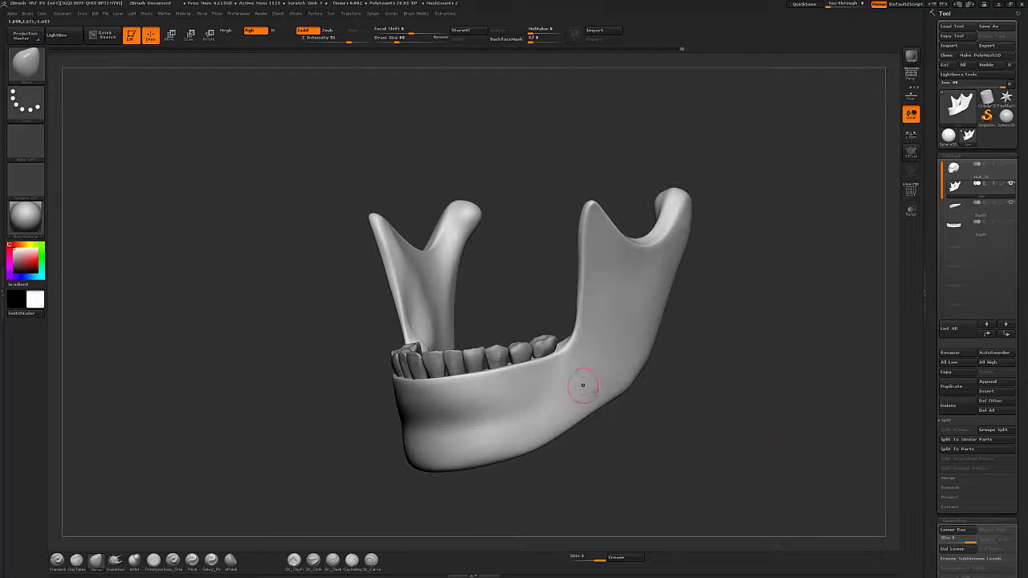
pyautogui.moveTo(760, 421); pyautogui.dragTo(754, 421)
# Shift a lower front tooth slightly with Transpose Move.
pyautogui.press('w')
pyautogui.keyDown('alt'); pyautogui.click(508, 351); pyautogui.keyUp('alt')
pyautogui.keyDown('ctrl'); pyautogui.click(508, 351); pyautogui.keyUp('ctrl')
pyautogui.keyDown('ctrl'); pyautogui.moveTo(508, 351); pyautogui.dragTo(511, 373, button='right'); pyautogui.keyUp('ctrl')
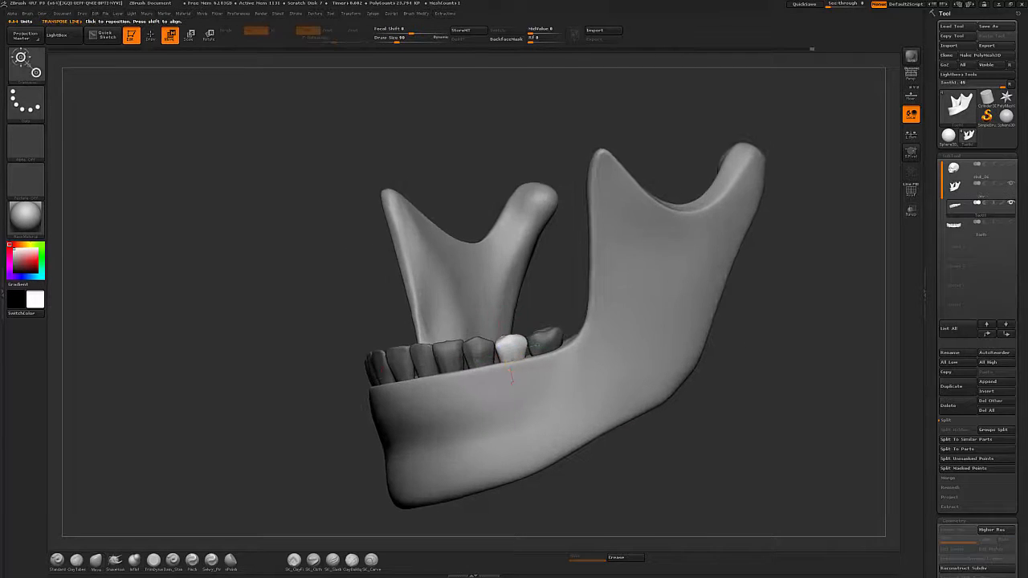
pyautogui.moveTo(511, 351); pyautogui.dragTo(555, 341)
pyautogui.press('q')
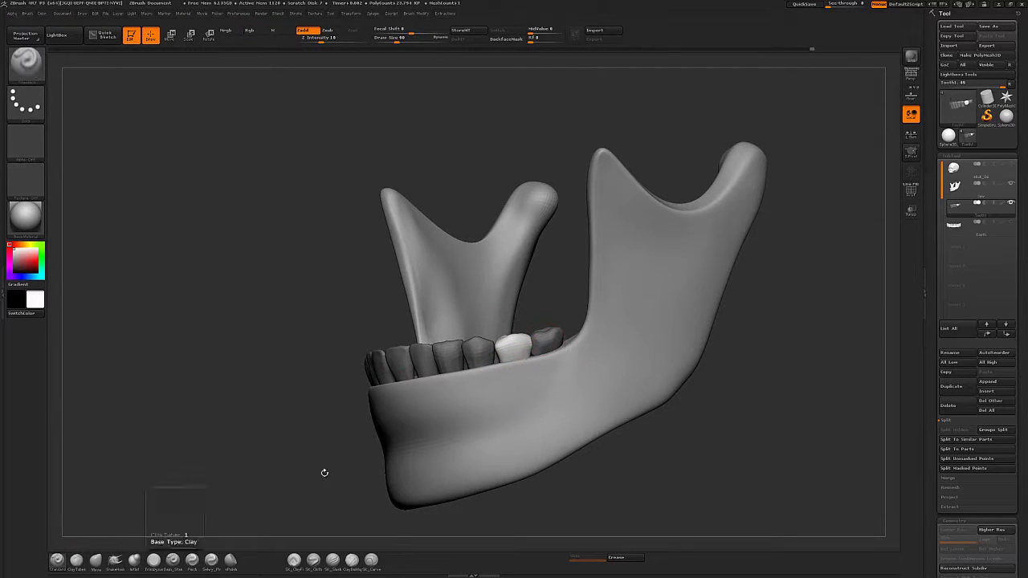
# Sculpt the gum ridge beside the teeth and pick the TrimDynamic brush with a new size.
pyautogui.moveTo(324, 471); pyautogui.dragTo(509, 347)
pyautogui.moveTo(701, 383); pyautogui.dragTo(697, 453)
pyautogui.moveTo(531, 277); pyautogui.dragTo(513, 342)
pyautogui.moveTo(626, 449)
pyautogui.mouseDown()
pyautogui.moveTo(634, 345)
pyautogui.moveTo(562, 341)
pyautogui.mouseUp()
pyautogui.click(153, 560)
pyautogui.press('s')
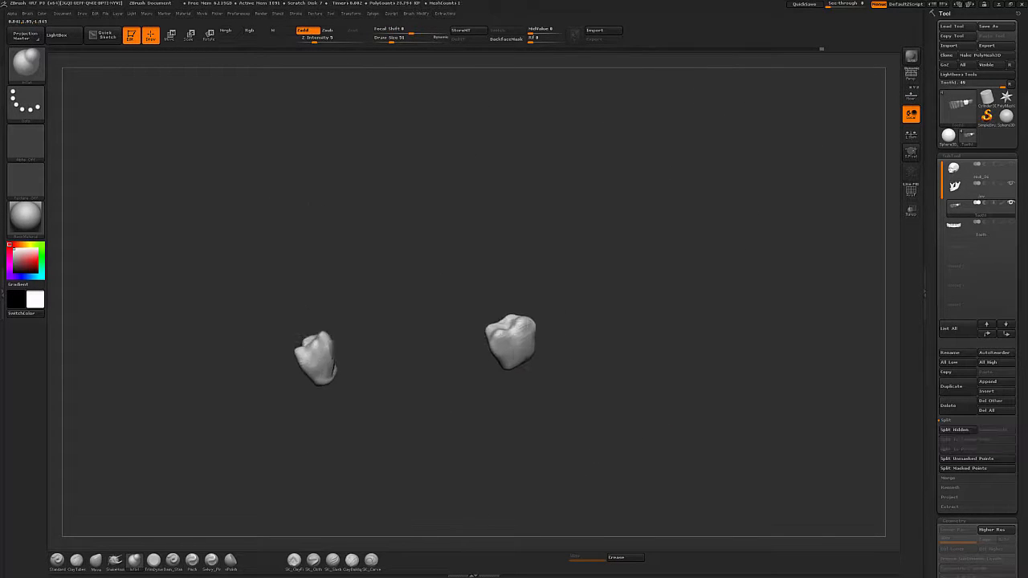
# Start moving the rear lower molar with Transpose.
pyautogui.moveTo(578, 354)
pyautogui.mouseDown()
pyautogui.moveTo(682, 369)
pyautogui.moveTo(682, 300)
pyautogui.moveTo(670, 351)
pyautogui.moveTo(580, 366)
pyautogui.moveTo(658, 361)
pyautogui.mouseUp()
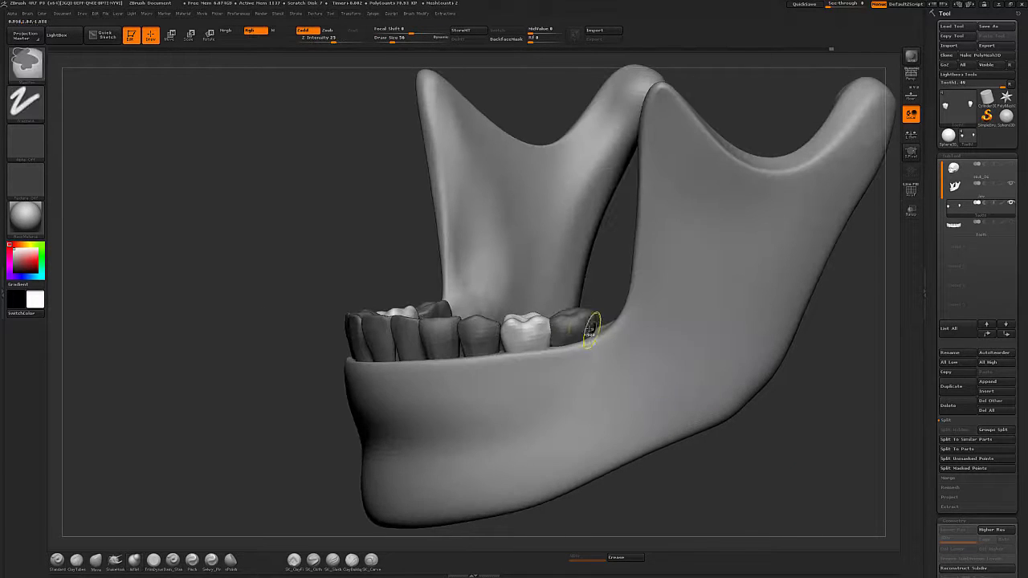
pyautogui.press('w')
pyautogui.keyDown('alt'); pyautogui.click(589, 329); pyautogui.keyUp('alt')
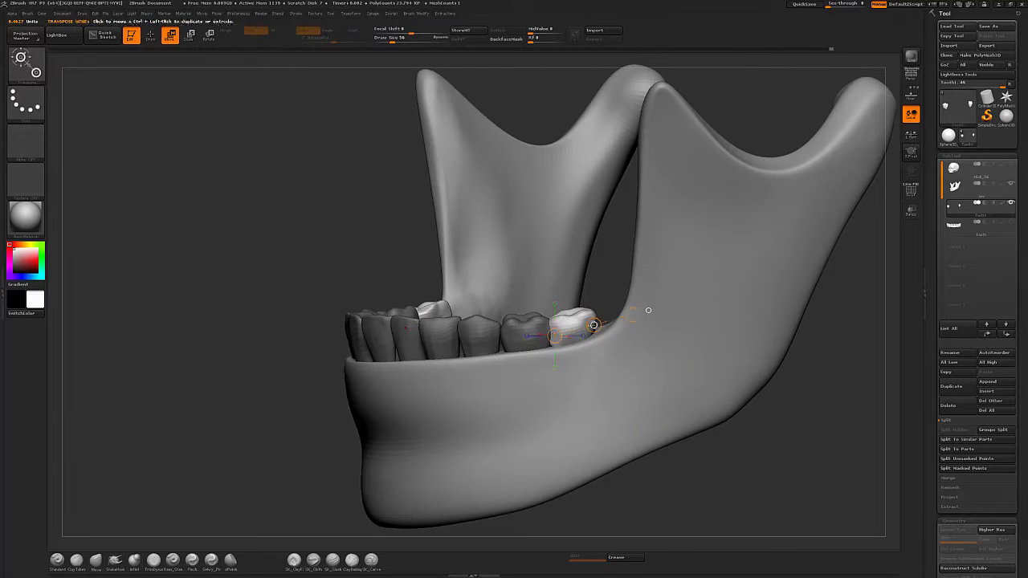
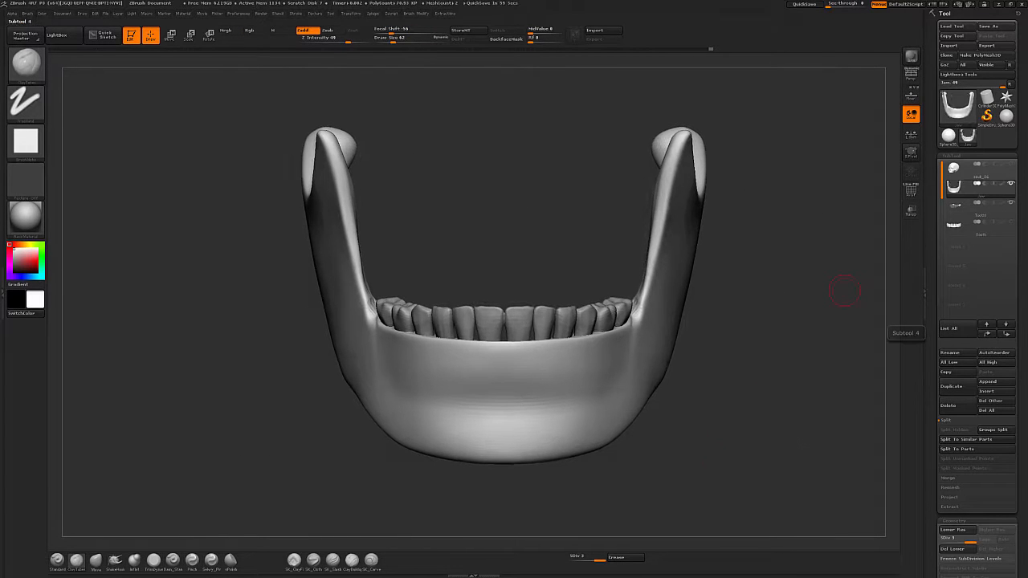
# Sculpt the lower gum ridge around the teeth from several angles.
pyautogui.moveTo(837, 292); pyautogui.dragTo(737, 389)
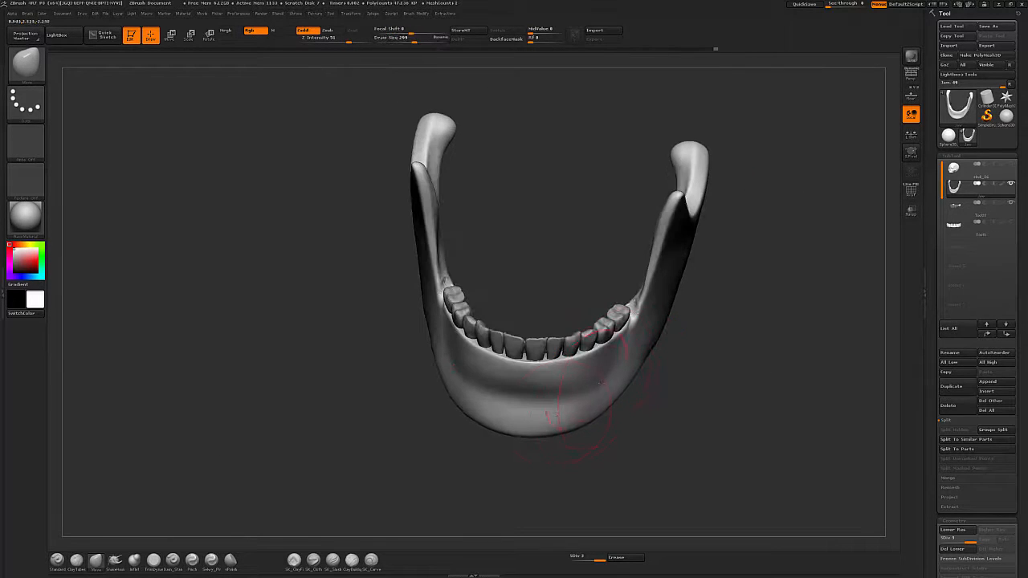
pyautogui.press('s')
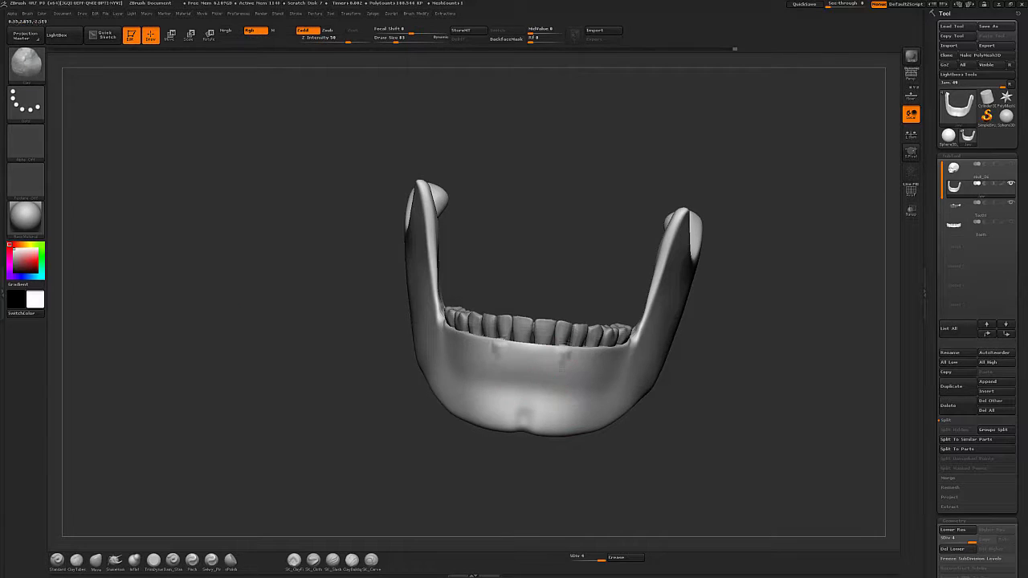
pyautogui.moveTo(711, 406); pyautogui.dragTo(687, 411)
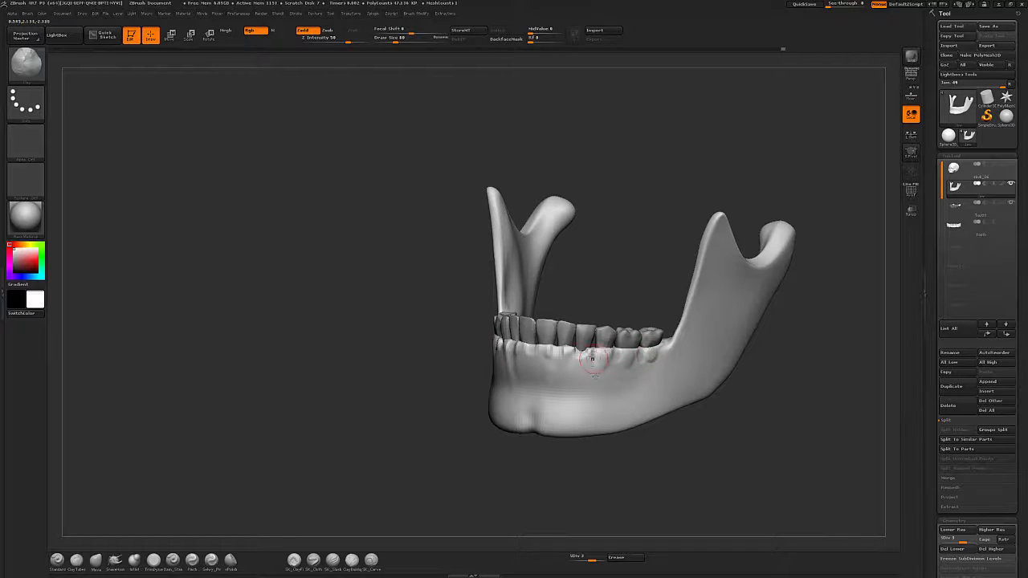
pyautogui.moveTo(691, 391); pyautogui.dragTo(619, 344)
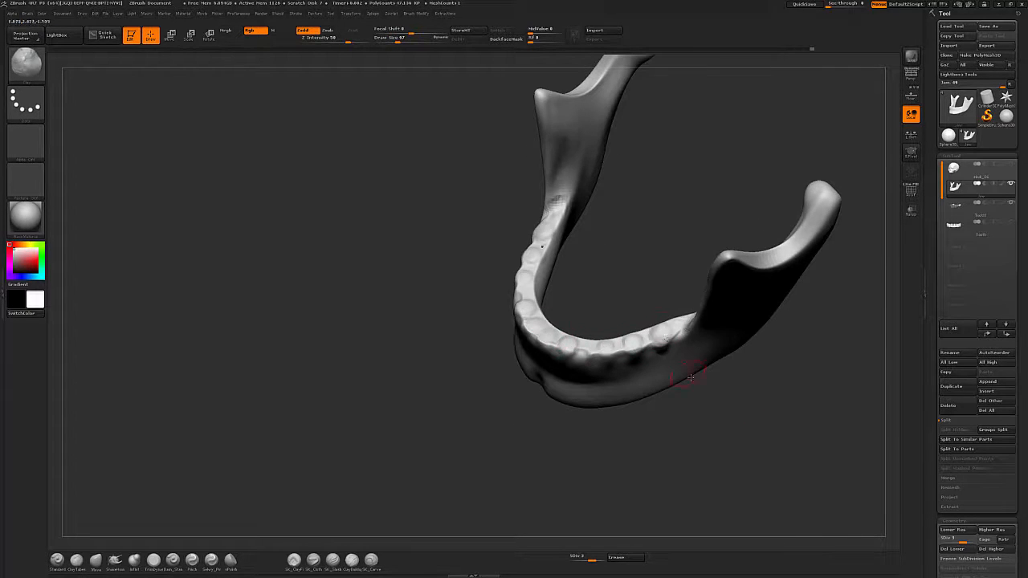
pyautogui.moveTo(691, 376); pyautogui.dragTo(545, 311)
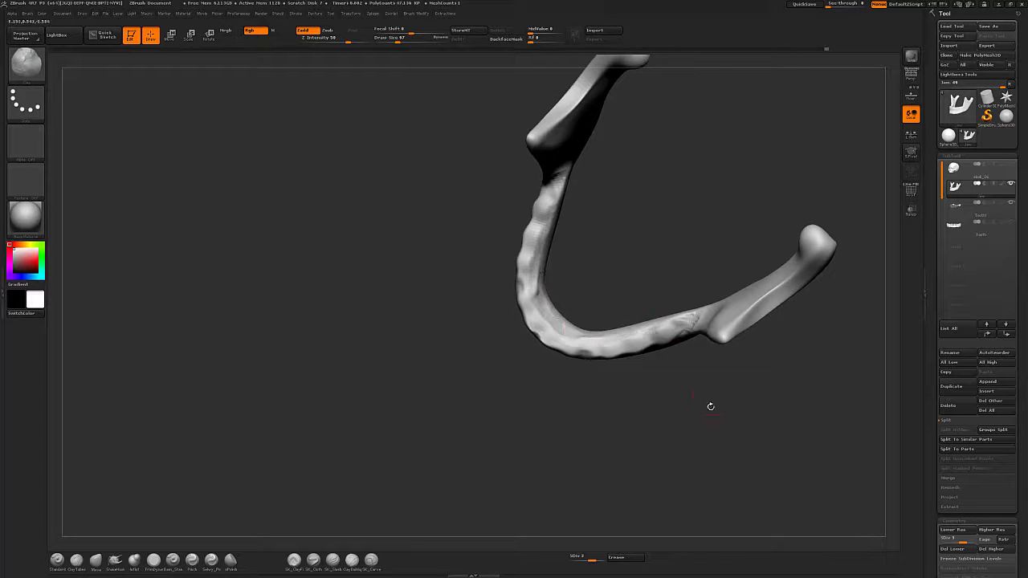
pyautogui.moveTo(711, 406); pyautogui.dragTo(643, 422)
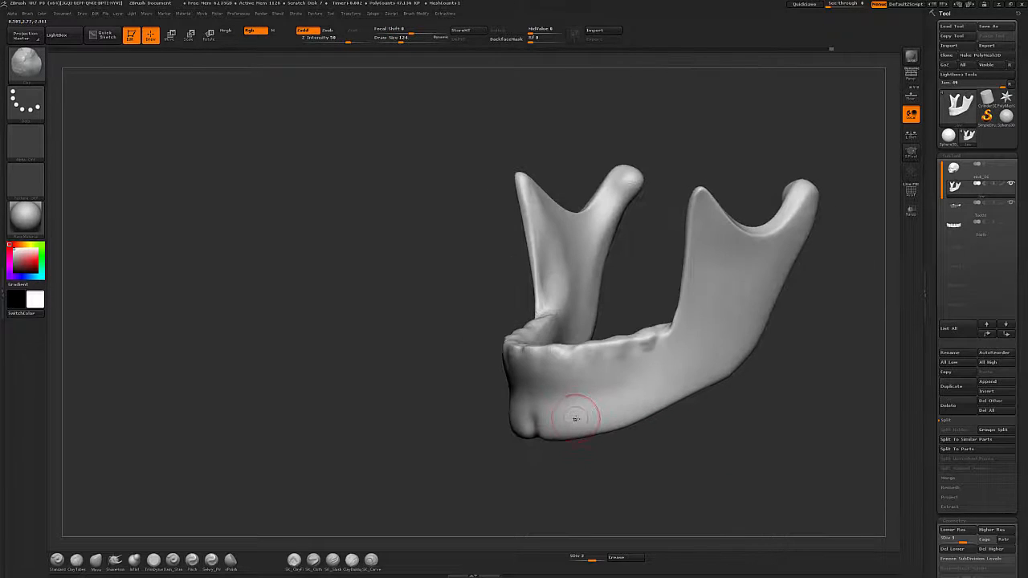
pyautogui.moveTo(575, 419); pyautogui.dragTo(667, 385)
pyautogui.press('2')
pyautogui.press('1')
pyautogui.press('2')
pyautogui.moveTo(635, 470)
pyautogui.mouseDown()
pyautogui.moveTo(732, 463)
pyautogui.moveTo(739, 431)
pyautogui.moveTo(763, 434)
pyautogui.mouseUp()
# Carve the gum line beneath the lower teeth with the Dam_Standard brush, adjusting its size between strokes.
pyautogui.click(172, 561)
pyautogui.moveTo(539, 452); pyautogui.dragTo(514, 474)
pyautogui.press(']')
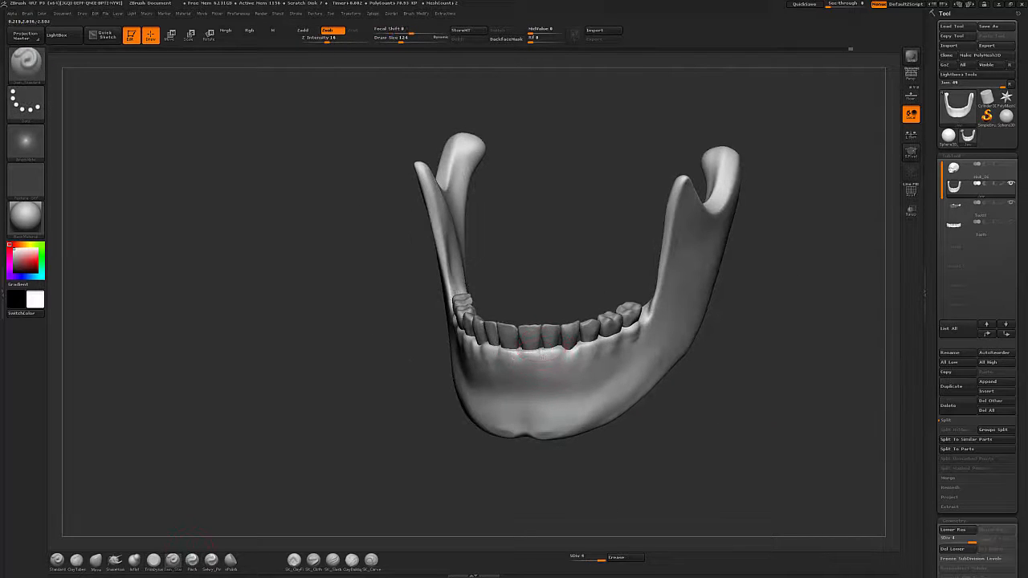
pyautogui.moveTo(385, 376); pyautogui.dragTo(450, 376)
pyautogui.moveTo(554, 458); pyautogui.dragTo(534, 502)
pyautogui.press('[')
pyautogui.press('[')
pyautogui.press('[')
pyautogui.press('[')
pyautogui.press('[')
pyautogui.press('[')
pyautogui.moveTo(714, 355)
pyautogui.mouseDown()
pyautogui.moveTo(670, 365)
pyautogui.moveTo(697, 277)
pyautogui.mouseUp()
pyautogui.press(']')
pyautogui.press(']')
pyautogui.press(']')
pyautogui.moveTo(715, 393); pyautogui.dragTo(654, 390)
pyautogui.moveTo(639, 308)
pyautogui.mouseDown()
pyautogui.moveTo(640, 329)
pyautogui.moveTo(601, 315)
pyautogui.mouseUp()
pyautogui.moveTo(725, 383); pyautogui.dragTo(753, 427)
# Polish the jaw surface beside the teeth with the hPolish brush.
pyautogui.press('b')
pyautogui.press('h')
pyautogui.press('p')
pyautogui.moveTo(540, 318)
pyautogui.mouseDown()
pyautogui.moveTo(580, 310)
pyautogui.moveTo(579, 323)
pyautogui.mouseUp()
pyautogui.moveTo(747, 366)
pyautogui.mouseDown()
pyautogui.moveTo(766, 315)
pyautogui.moveTo(741, 365)
pyautogui.moveTo(713, 481)
pyautogui.moveTo(791, 376)
pyautogui.moveTo(827, 379)
pyautogui.mouseUp()
# Change the jaw's subdivision level and flatten its inner side with the TrimDynamic brush.
pyautogui.hotkey('shift', 'd')
pyautogui.hotkey('shift', 'd')
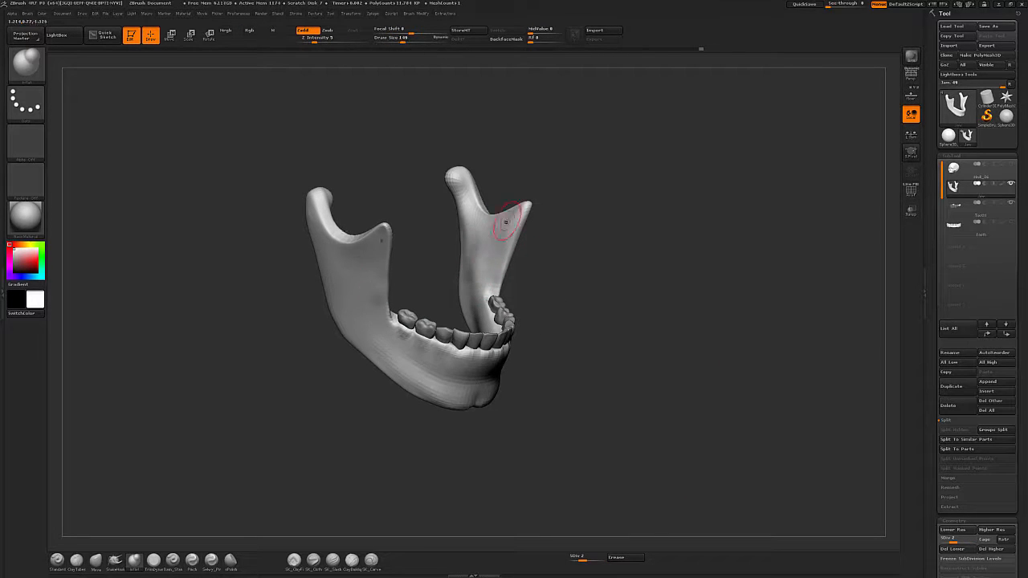
pyautogui.press('d')
pyautogui.press('b')
pyautogui.press('t')
pyautogui.press('d')
pyautogui.keyDown('shift'); pyautogui.moveTo(484, 271); pyautogui.dragTo(473, 264); pyautogui.keyUp('shift')
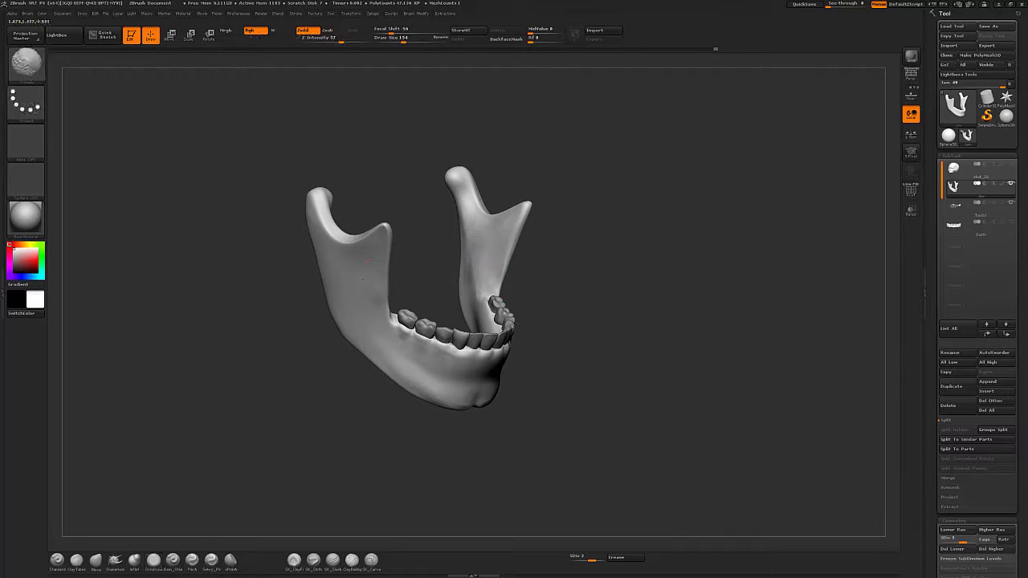
pyautogui.moveTo(705, 275); pyautogui.dragTo(676, 267)
# Pick the Pinch brush, reduce its draw size, and pinch an edge along the jaw's ramus.
pyautogui.press('b')
pyautogui.press('i')
pyautogui.press('n')
pyautogui.press('b')
pyautogui.press('p')
pyautogui.press('i')
pyautogui.press('s')
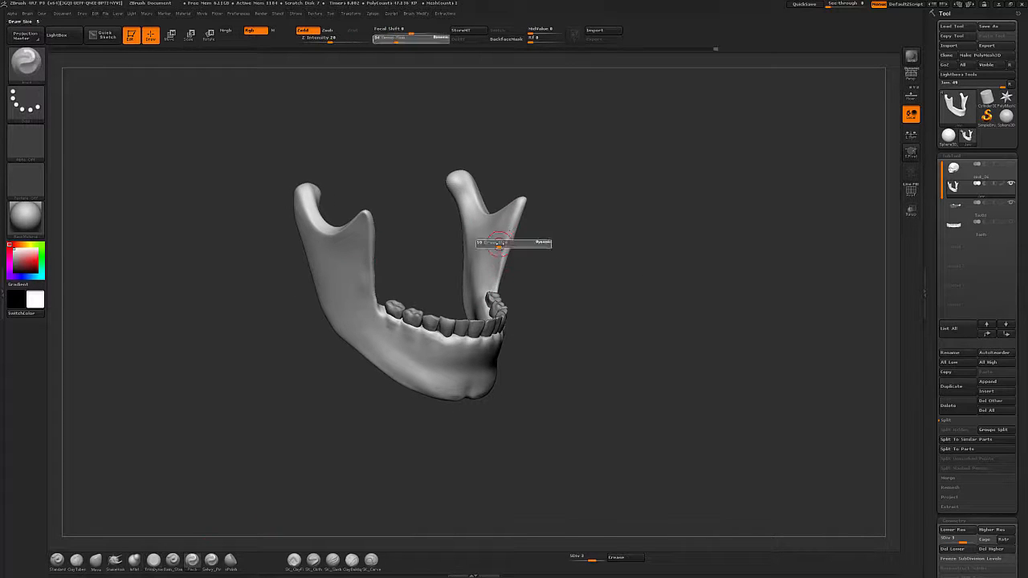
pyautogui.click(506, 244)
pyautogui.moveTo(791, 277)
pyautogui.mouseDown()
pyautogui.moveTo(730, 293)
pyautogui.moveTo(714, 360)
pyautogui.moveTo(743, 365)
pyautogui.mouseUp()
# Polish the chin surface with the hPolish brush.
pyautogui.press('b')
pyautogui.press('h')
pyautogui.press('p')
pyautogui.moveTo(309, 450); pyautogui.dragTo(333, 452)
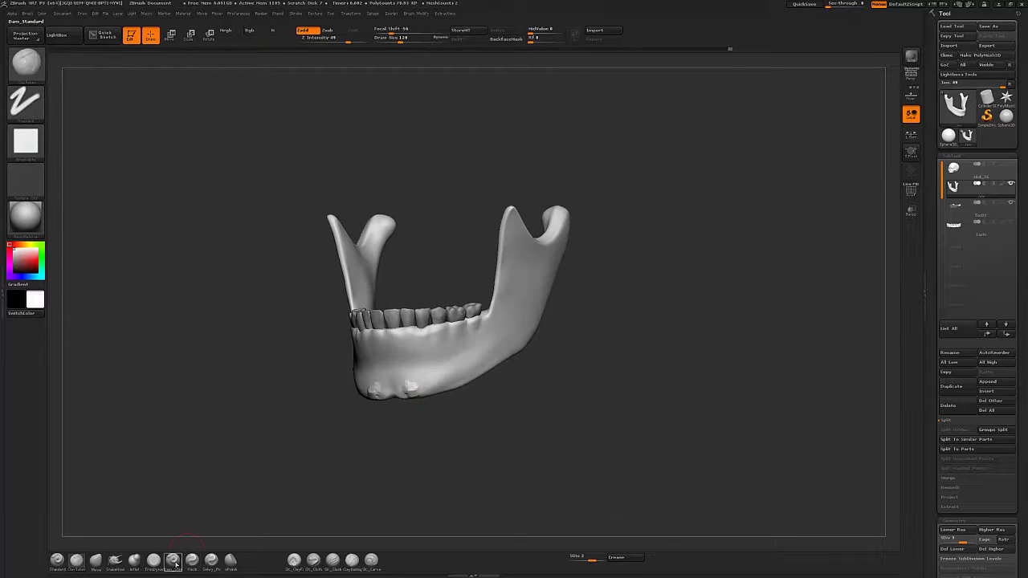
# Carve grooves along the chin and lower gum with the Dam_Standard brush.
pyautogui.click(173, 561)
pyautogui.moveTo(385, 369); pyautogui.dragTo(392, 328)
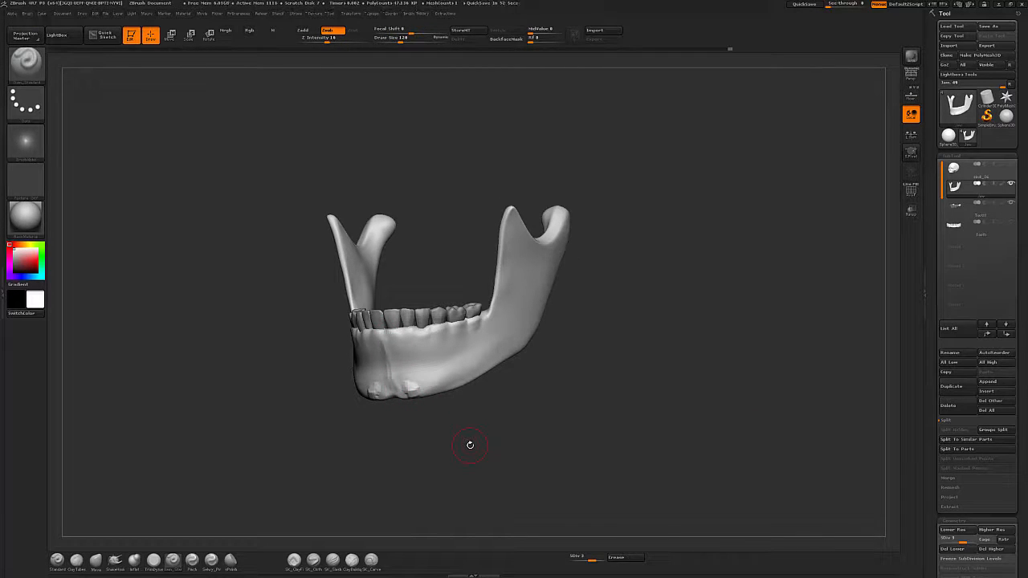
pyautogui.moveTo(469, 445); pyautogui.dragTo(551, 408)
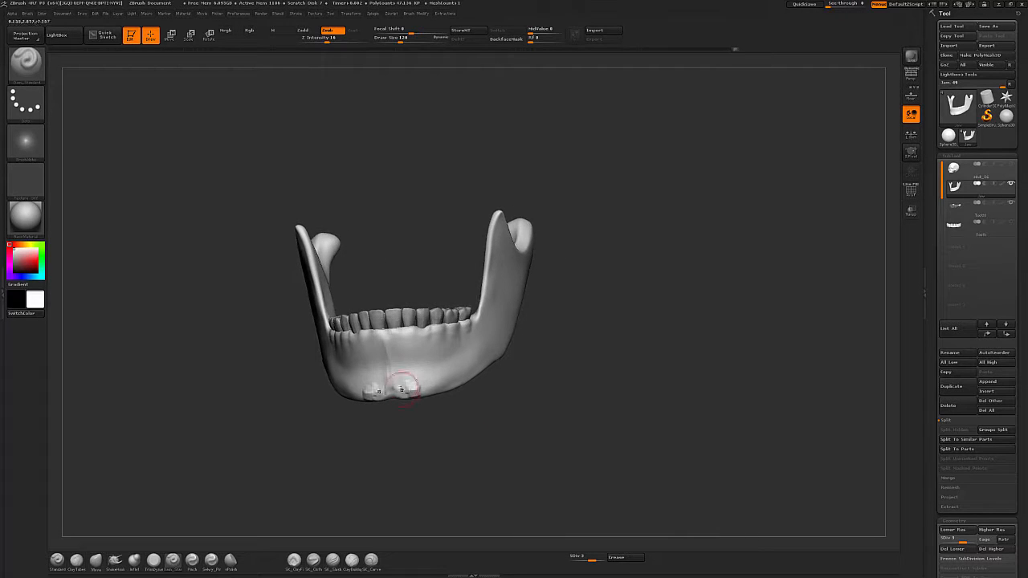
pyautogui.keyDown('shift'); pyautogui.moveTo(415, 390); pyautogui.dragTo(396, 387); pyautogui.keyUp('shift')
pyautogui.moveTo(406, 437); pyautogui.dragTo(462, 437)
pyautogui.keyDown('shift'); pyautogui.moveTo(400, 389); pyautogui.dragTo(391, 383); pyautogui.keyUp('shift')
pyautogui.moveTo(622, 377); pyautogui.dragTo(571, 375)
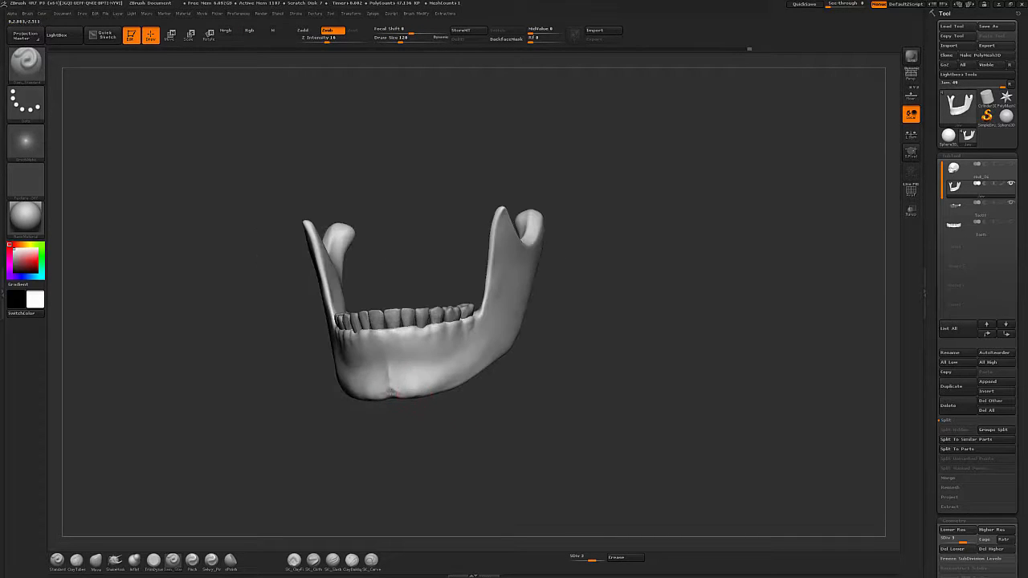
pyautogui.keyDown('shift'); pyautogui.moveTo(404, 391); pyautogui.dragTo(396, 388); pyautogui.keyUp('shift')
pyautogui.moveTo(616, 423); pyautogui.dragTo(565, 415)
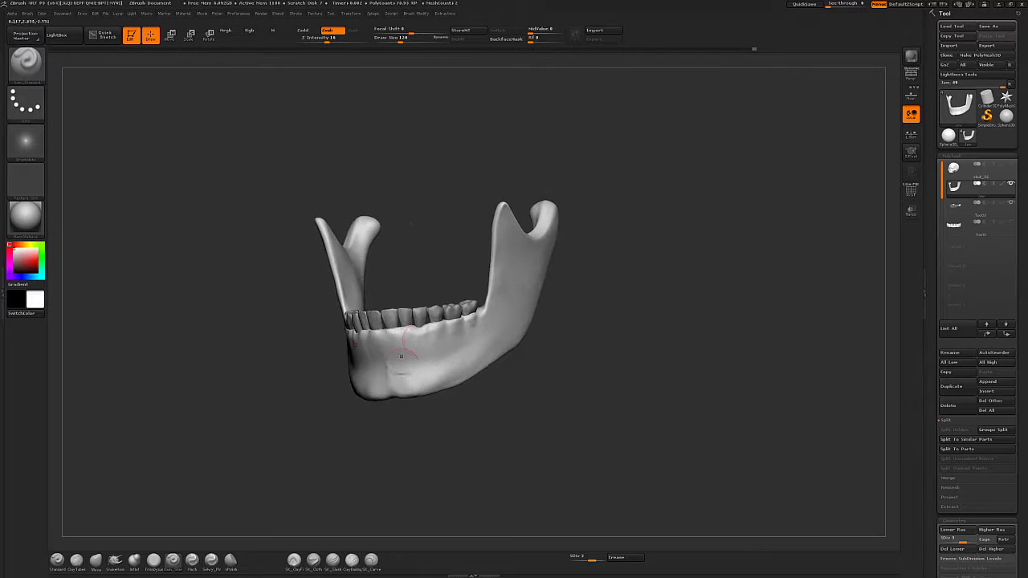
pyautogui.keyDown('shift'); pyautogui.moveTo(403, 360); pyautogui.dragTo(395, 358); pyautogui.keyUp('shift')
pyautogui.moveTo(588, 393)
pyautogui.mouseDown()
pyautogui.moveTo(647, 395)
pyautogui.moveTo(616, 411)
pyautogui.mouseUp()
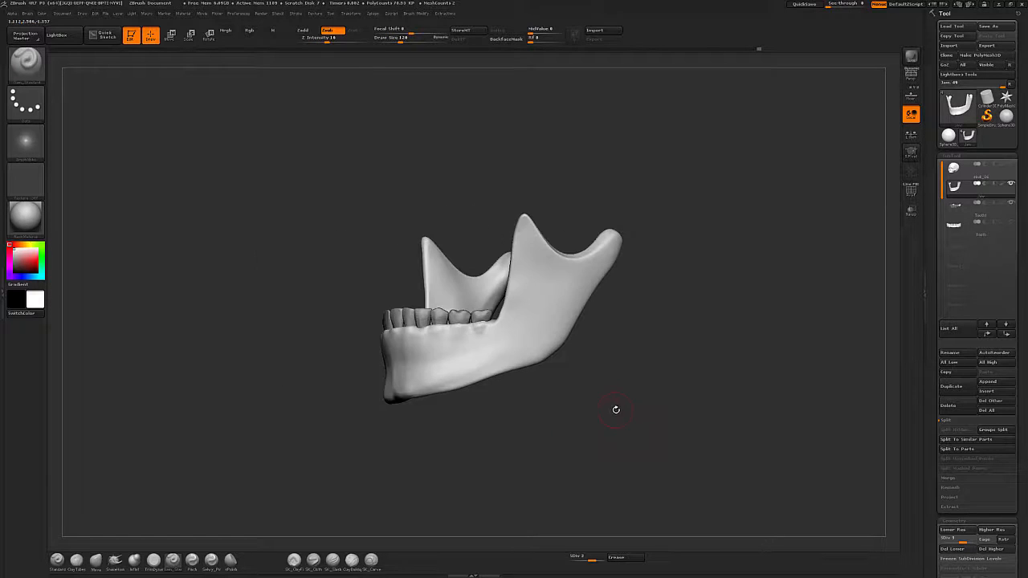
pyautogui.keyDown('shift'); pyautogui.moveTo(470, 347); pyautogui.dragTo(474, 349); pyautogui.keyUp('shift')
pyautogui.moveTo(727, 397)
pyautogui.keyDown('alt'); pyautogui.mouseDown()
pyautogui.moveTo(744, 430)
pyautogui.moveTo(686, 438)
pyautogui.moveTo(743, 418)
pyautogui.moveTo(694, 395)
pyautogui.moveTo(789, 383)
pyautogui.mouseUp(); pyautogui.keyUp('alt')
# Unhide the skull and upper teeth subtools, select the upper teeth and subdivide them.
pyautogui.click(1011, 223)
pyautogui.click(1011, 164)
pyautogui.keyDown('alt'); pyautogui.click(458, 359); pyautogui.keyUp('alt')
pyautogui.hotkey('ctrl', 'd')
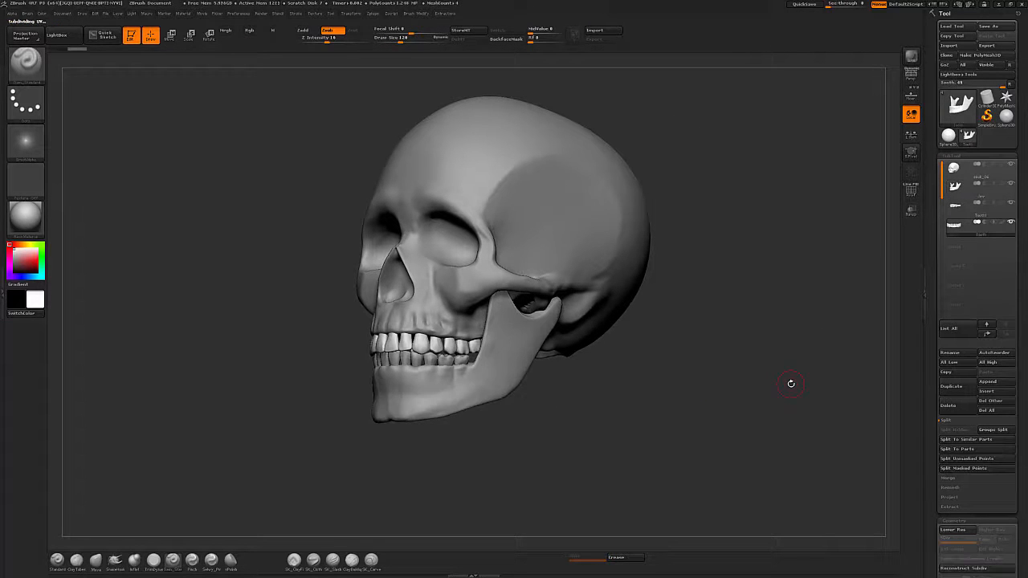
pyautogui.moveTo(791, 384); pyautogui.dragTo(669, 415)
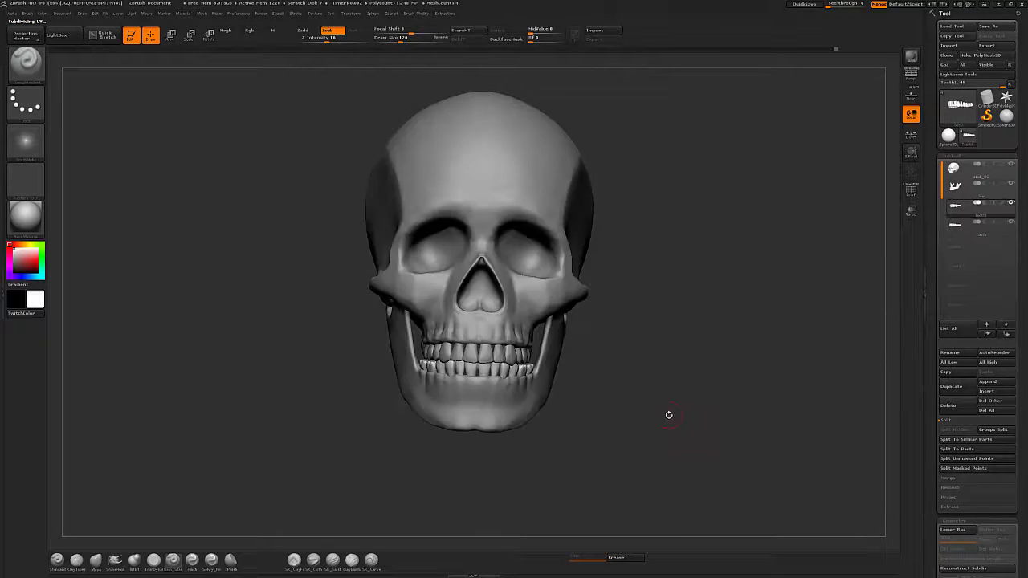
# Adjust the upper teeth's fit against the skull with the Move brush.
pyautogui.hotkey('shift', 'f')
pyautogui.keyDown('alt'); pyautogui.moveTo(706, 352); pyautogui.dragTo(683, 393); pyautogui.keyUp('alt')
pyautogui.hotkey('shift', 'f')
pyautogui.press('b')
pyautogui.press('m')
pyautogui.press('v')
pyautogui.moveTo(338, 394); pyautogui.dragTo(466, 386)
pyautogui.moveTo(642, 393); pyautogui.dragTo(525, 387)
pyautogui.moveTo(691, 381); pyautogui.dragTo(566, 372)
pyautogui.moveTo(646, 389); pyautogui.dragTo(747, 429)
pyautogui.press(']')
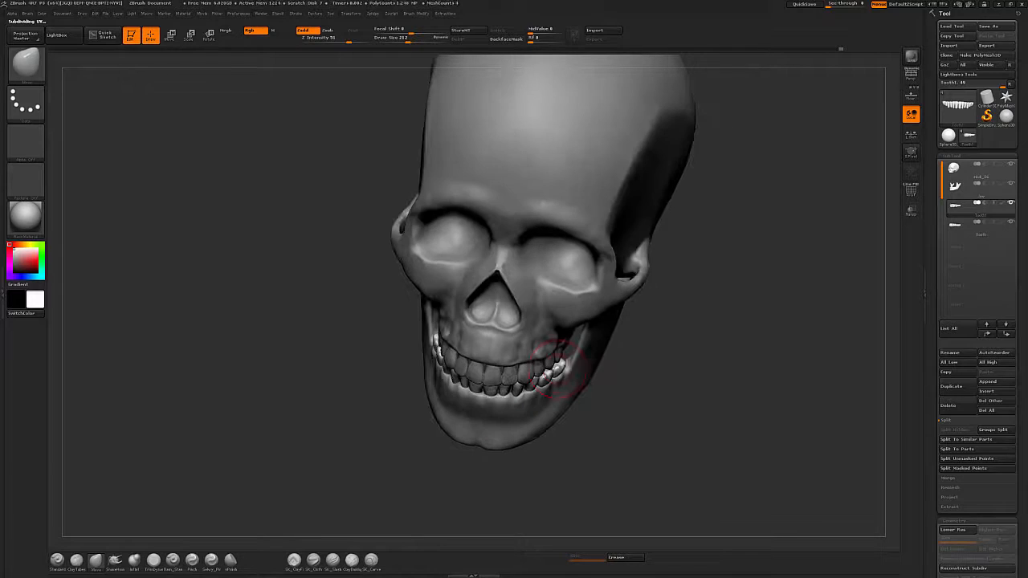
# Select the jaw subtool at a lower subdivision level and shift it with the Move brush.
pyautogui.click(956, 187)
pyautogui.click(944, 540)
pyautogui.press(']')
pyautogui.moveTo(682, 385)
pyautogui.mouseDown()
pyautogui.moveTo(682, 405)
pyautogui.moveTo(747, 420)
pyautogui.moveTo(729, 432)
pyautogui.moveTo(753, 444)
pyautogui.moveTo(795, 447)
pyautogui.moveTo(747, 452)
pyautogui.moveTo(745, 358)
pyautogui.moveTo(641, 374)
pyautogui.mouseUp()
pyautogui.click(972, 540)
pyautogui.click(956, 206)
# Save the tool file.
pyautogui.click(996, 27)
pyautogui.press('Return')
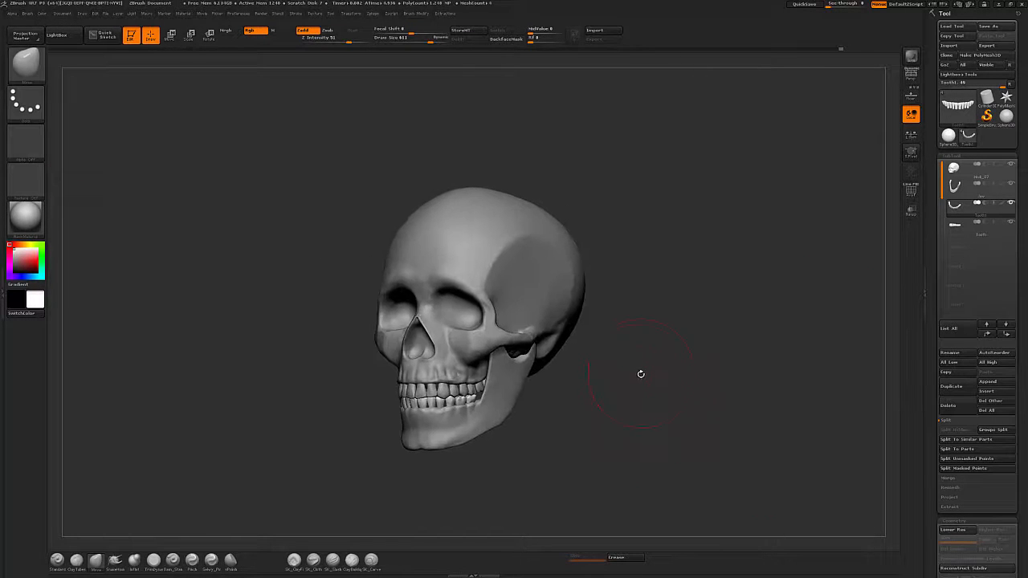
pyautogui.moveTo(617, 407); pyautogui.dragTo(712, 358)
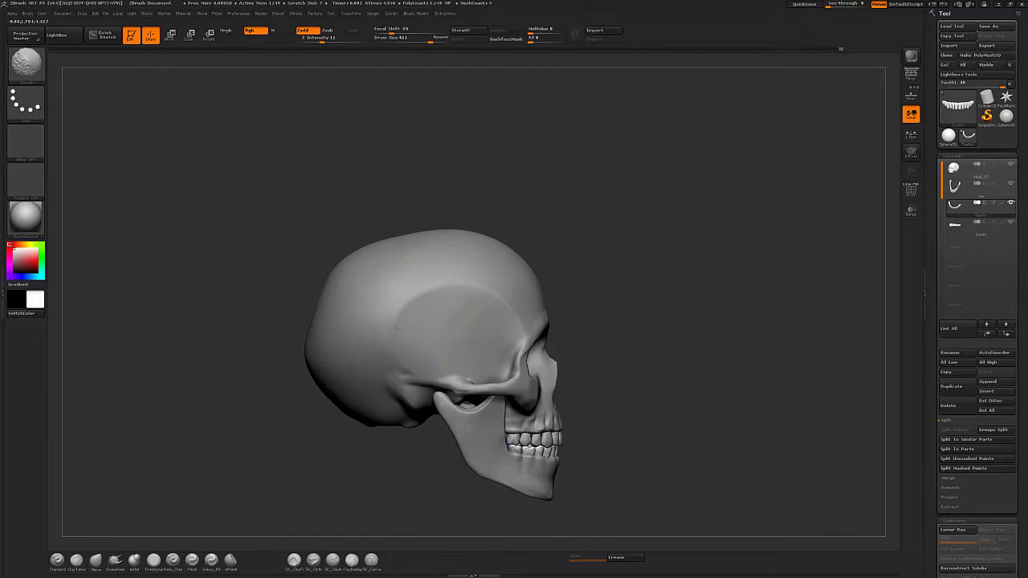
# Select the skull subtool and study the skull reference photo, zooming into the teeth.
pyautogui.keyDown('alt'); pyautogui.click(402, 307); pyautogui.keyUp('alt')
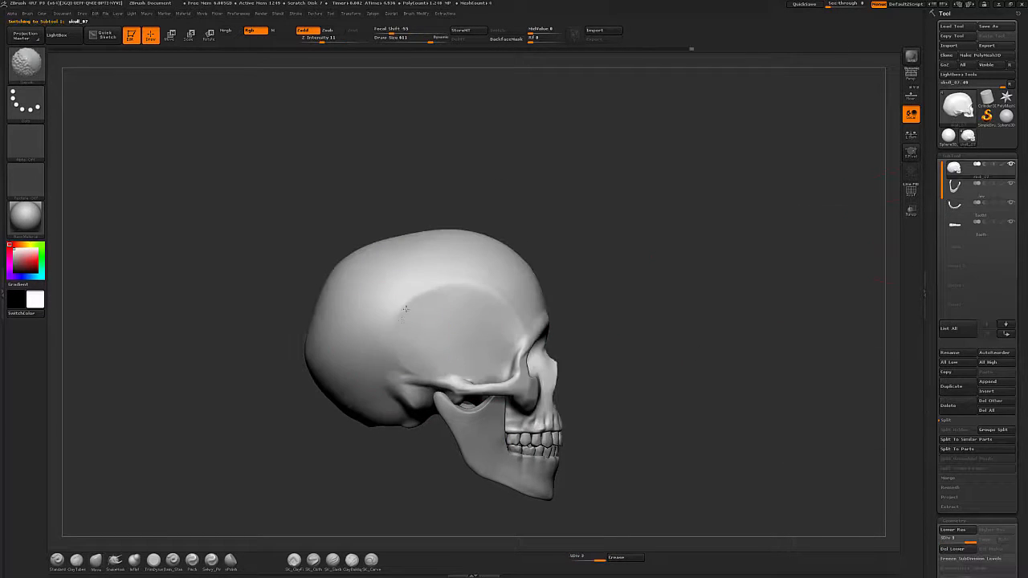
pyautogui.moveTo(573, 326); pyautogui.dragTo(626, 428)
pyautogui.keyDown('alt'); pyautogui.moveTo(625, 427); pyautogui.dragTo(750, 399); pyautogui.keyUp('alt')
pyautogui.keyDown('alt'); pyautogui.moveTo(541, 496); pyautogui.dragTo(589, 472); pyautogui.keyUp('alt')
pyautogui.moveTo(1027, 186); pyautogui.dragTo(608, 193)
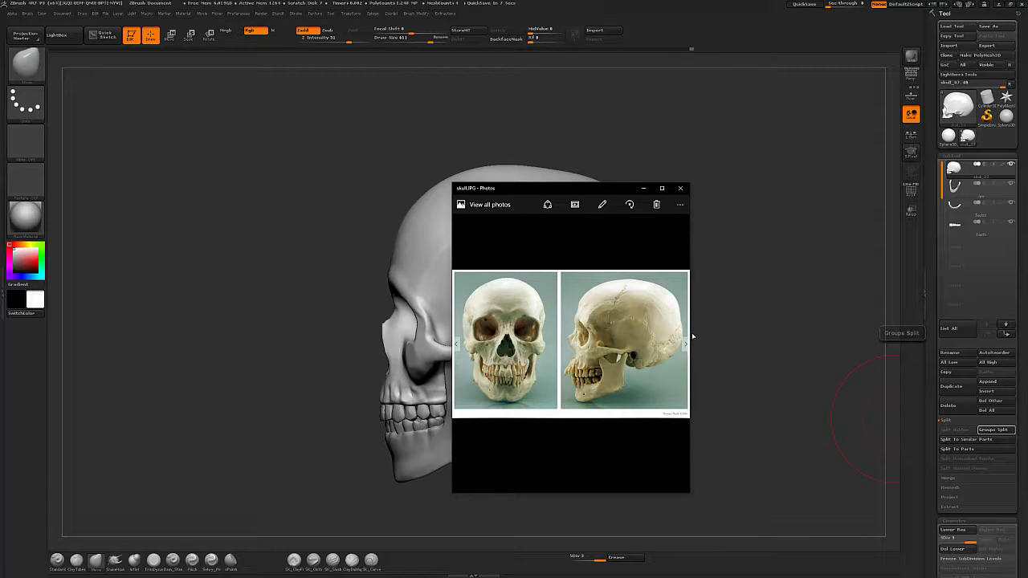
pyautogui.click(677, 482)
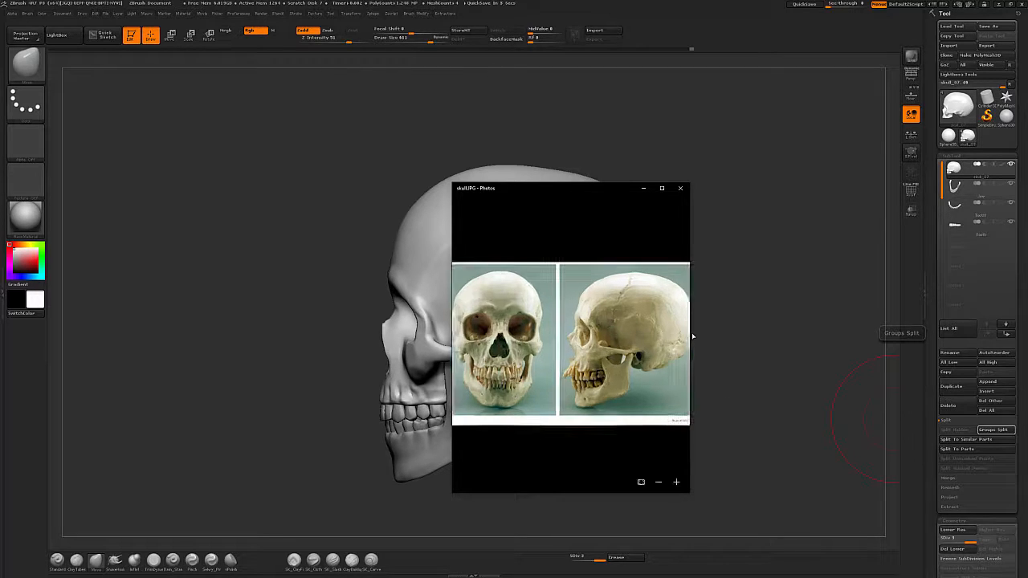
pyautogui.click(676, 482)
pyautogui.click(676, 482)
pyautogui.click(676, 482)
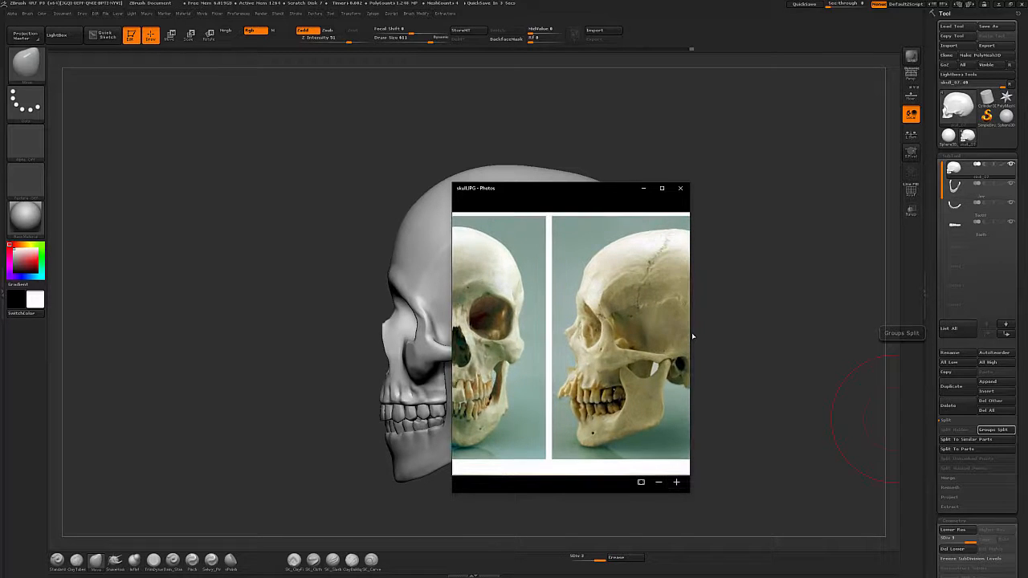
pyautogui.moveTo(562, 341); pyautogui.dragTo(594, 341)
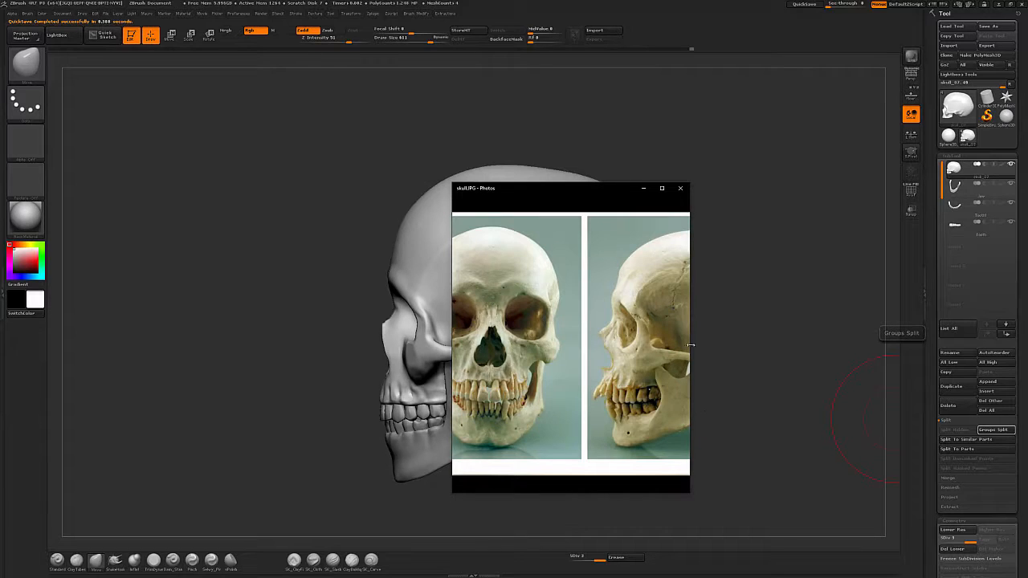
pyautogui.click(644, 188)
# Orbit around the skull to inspect how the jaw fits against it.
pyautogui.moveTo(727, 367)
pyautogui.mouseDown()
pyautogui.moveTo(760, 390)
pyautogui.moveTo(798, 391)
pyautogui.moveTo(752, 383)
pyautogui.moveTo(667, 399)
pyautogui.mouseUp()
pyautogui.moveTo(1024, 507); pyautogui.dragTo(1023, 459)
pyautogui.keyDown('alt'); pyautogui.moveTo(672, 295); pyautogui.dragTo(776, 387); pyautogui.keyUp('alt')
pyautogui.moveTo(771, 346); pyautogui.dragTo(755, 374)
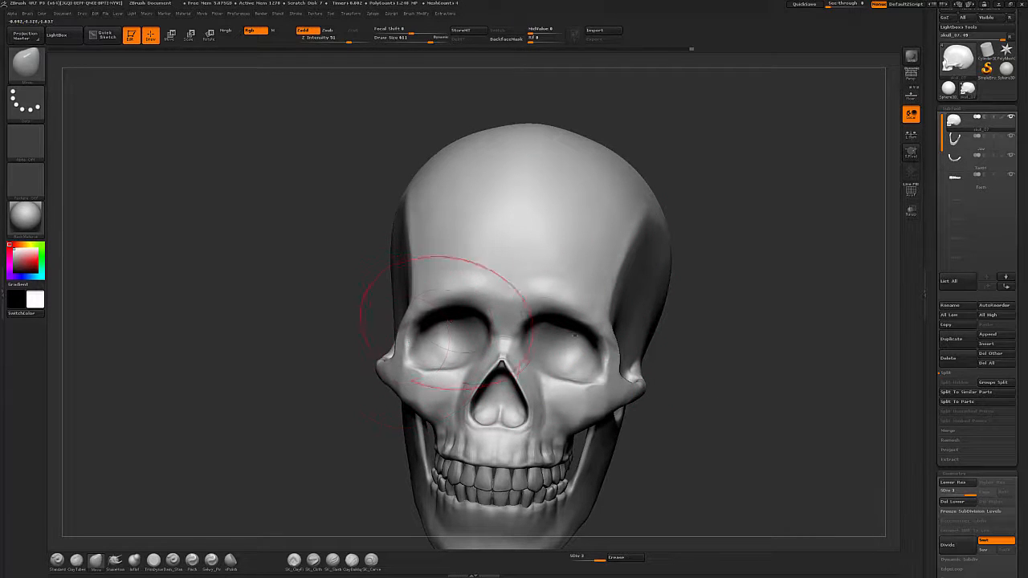
pyautogui.press('shift')
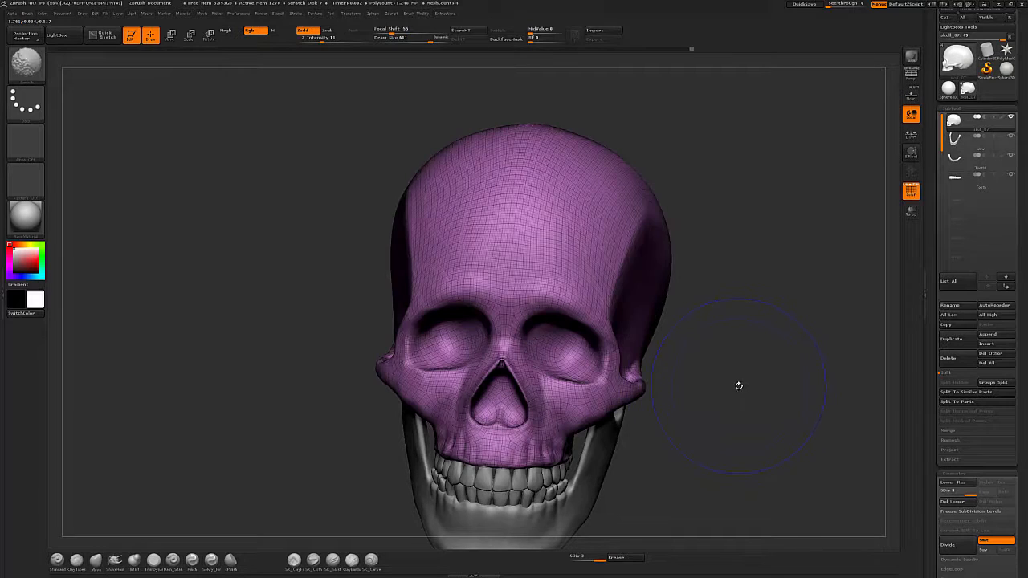
pyautogui.moveTo(773, 392); pyautogui.dragTo(730, 413)
pyautogui.press('shift')
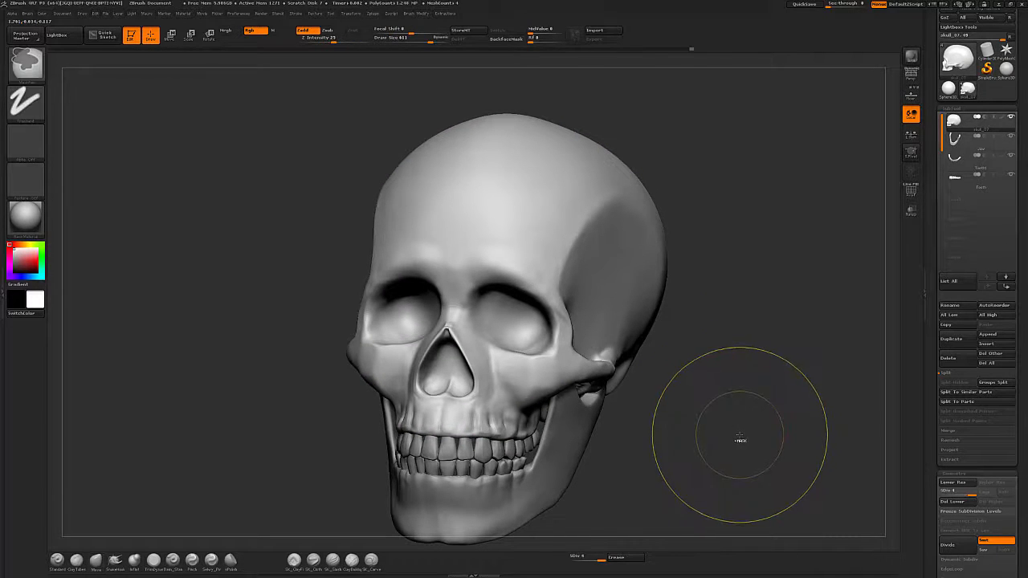
pyautogui.moveTo(739, 434); pyautogui.dragTo(731, 441)
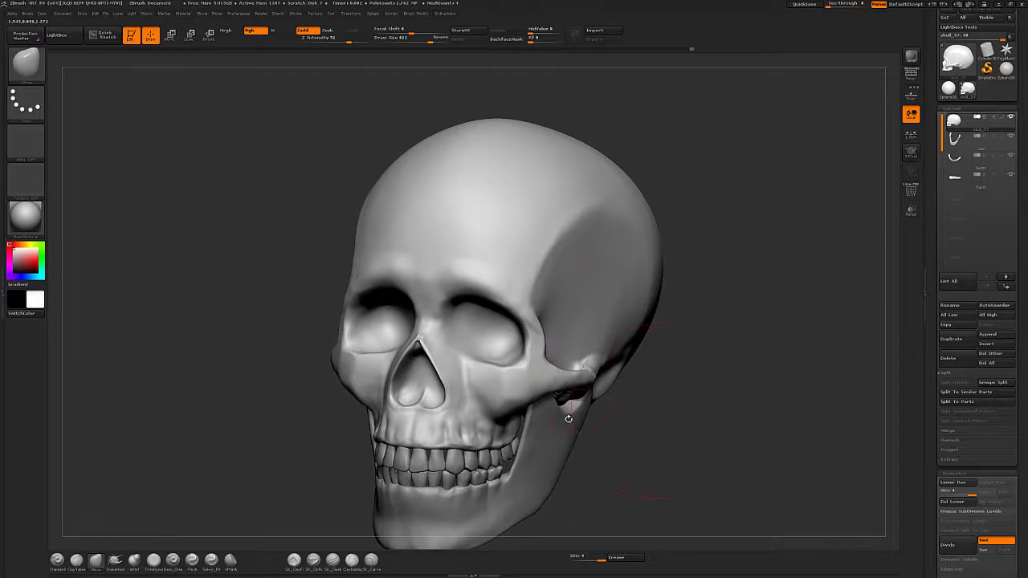
# Set up the Standard brush with lower focal shift, Alpha 40 and the Spray stroke.
pyautogui.click(57, 560)
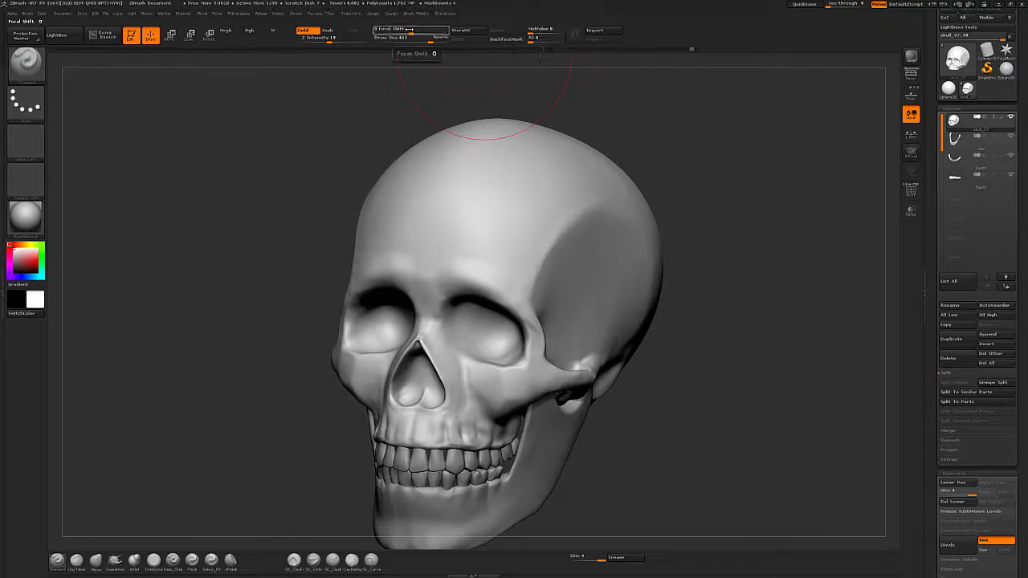
pyautogui.moveTo(408, 30); pyautogui.dragTo(394, 29)
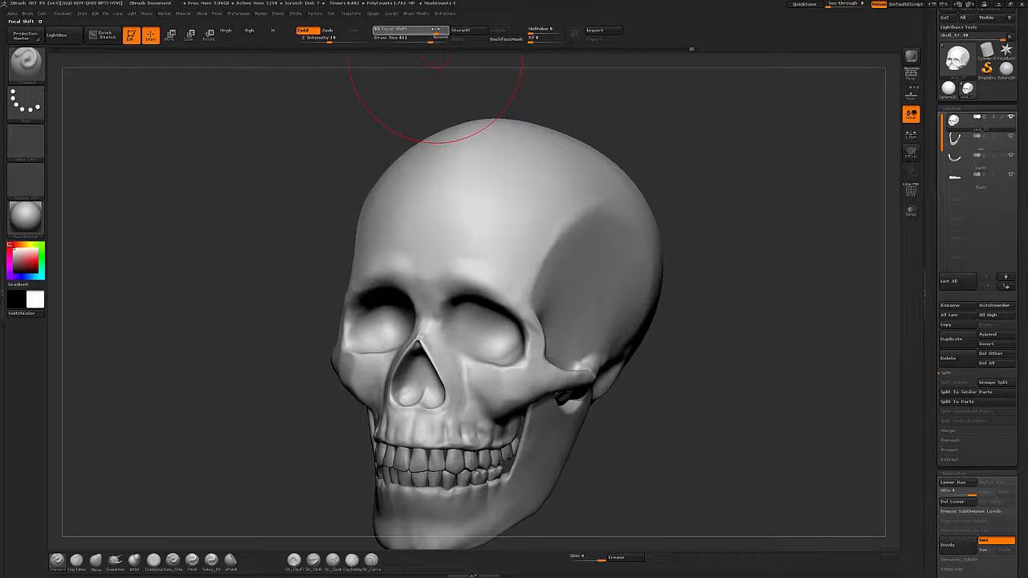
pyautogui.click(27, 145)
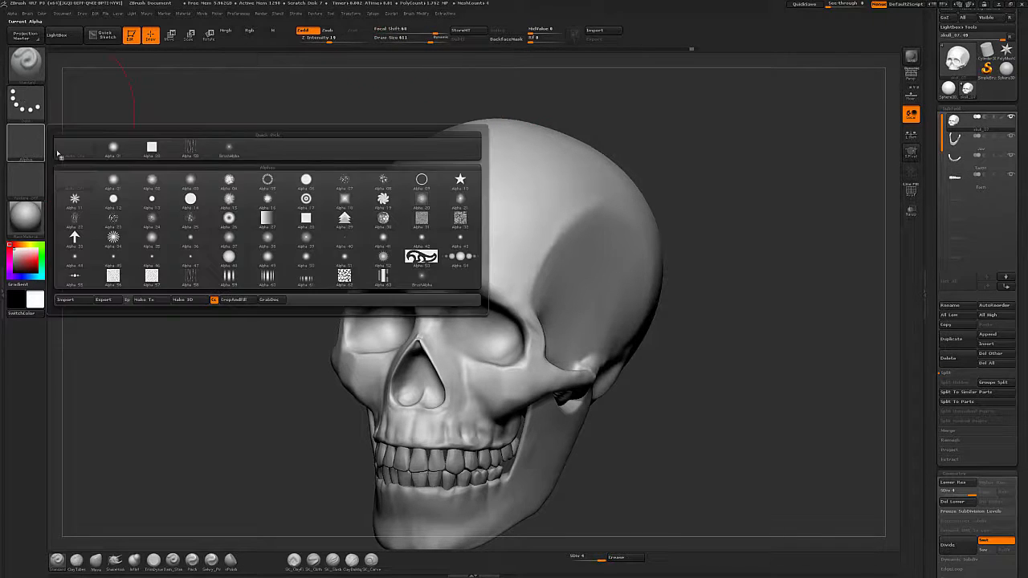
pyautogui.click(348, 241)
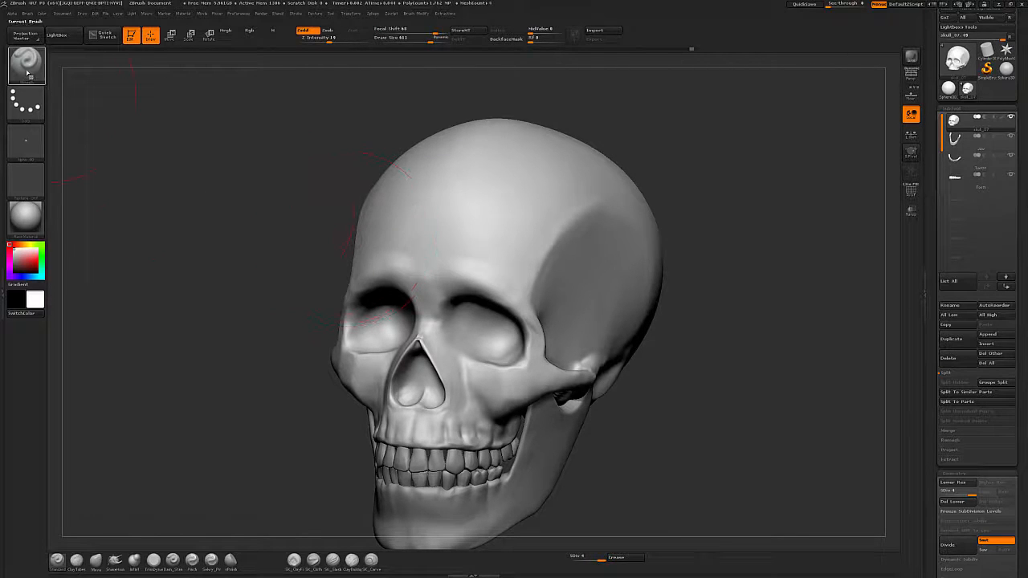
pyautogui.click(35, 106)
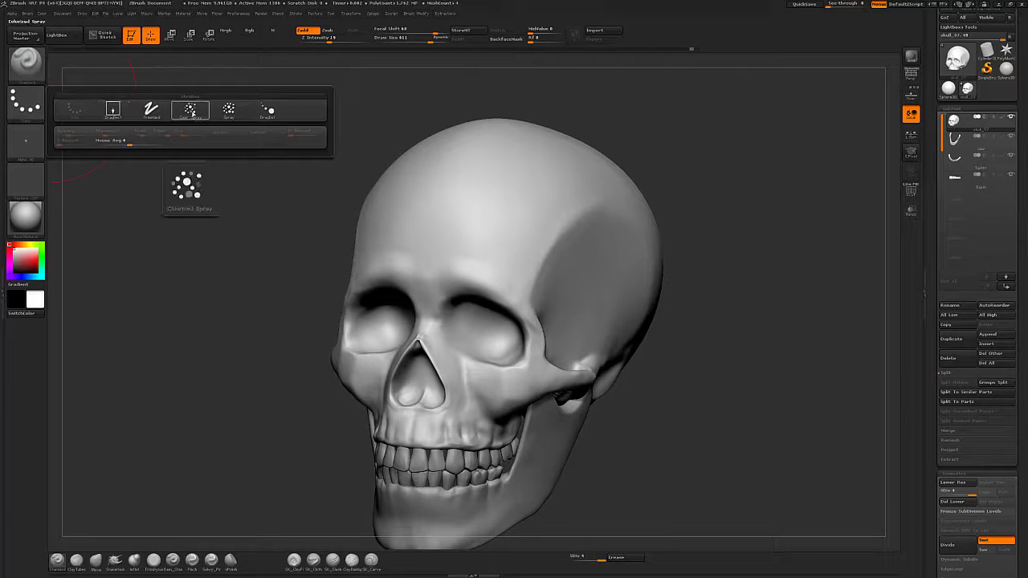
pyautogui.click(228, 111)
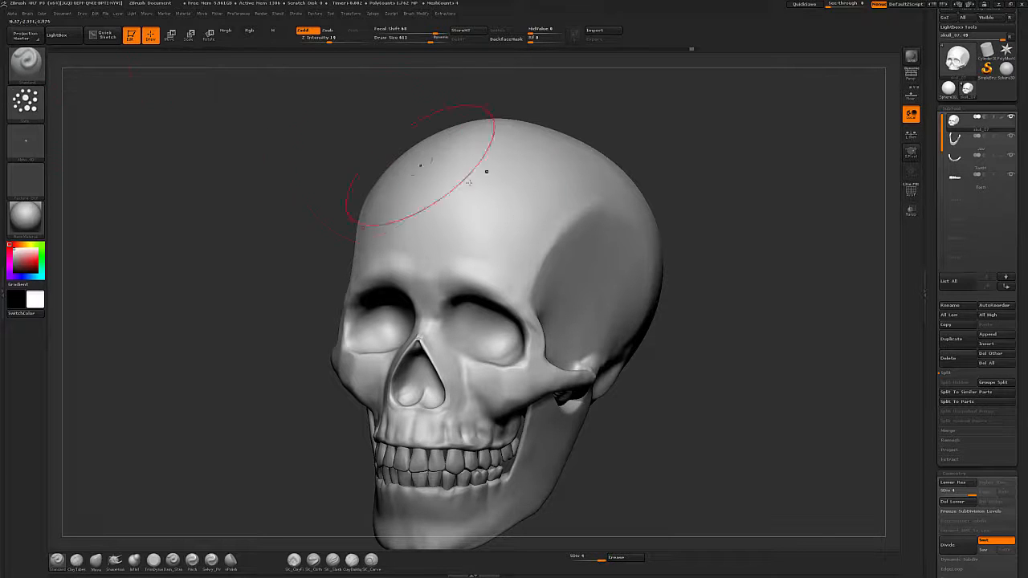
# Try spraying bumps across the forehead with the Standard brush, then undo them.
pyautogui.moveTo(499, 221)
pyautogui.mouseDown()
pyautogui.moveTo(465, 215)
pyautogui.moveTo(481, 233)
pyautogui.mouseUp()
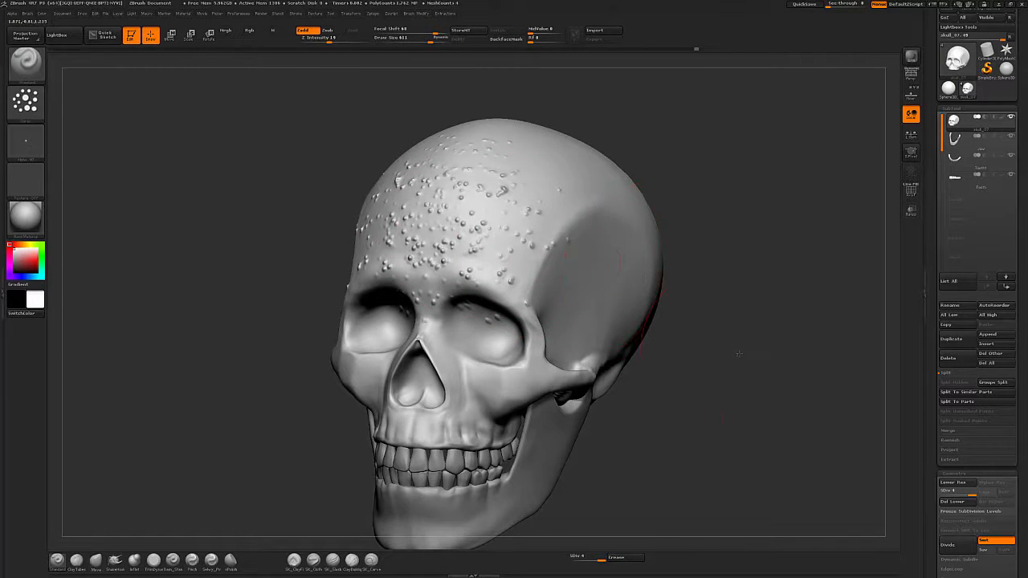
pyautogui.moveTo(739, 353)
pyautogui.mouseDown()
pyautogui.moveTo(732, 343)
pyautogui.moveTo(727, 350)
pyautogui.mouseUp()
pyautogui.keyDown('alt'); pyautogui.moveTo(763, 283); pyautogui.dragTo(763, 302); pyautogui.keyUp('alt')
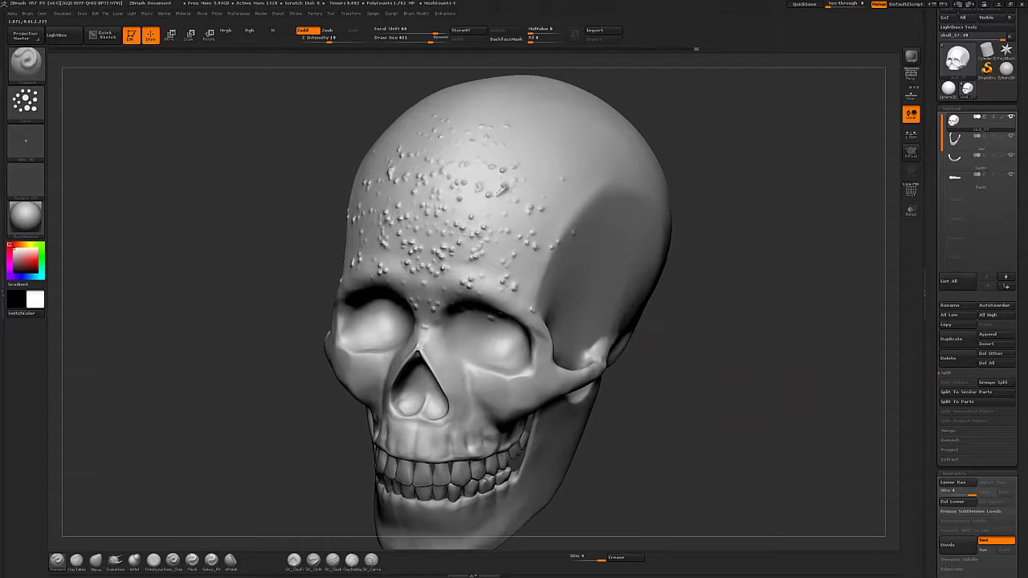
pyautogui.hotkey('ctrl', 'z')
pyautogui.press('s')
pyautogui.moveTo(488, 216)
pyautogui.mouseDown()
pyautogui.moveTo(467, 220)
pyautogui.moveTo(453, 189)
pyautogui.moveTo(491, 228)
pyautogui.mouseUp()
pyautogui.hotkey('ctrl', 'z')
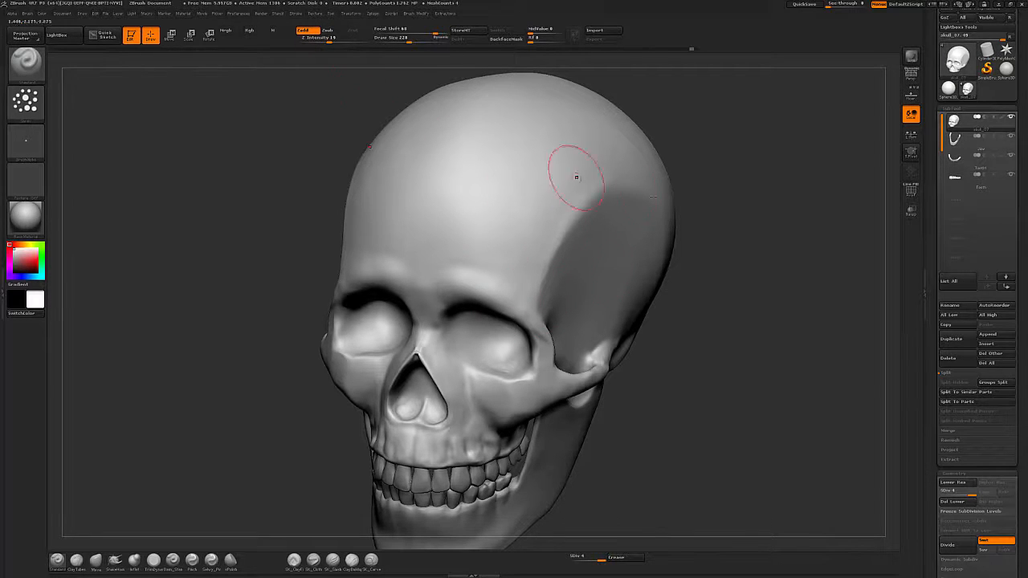
# Switch the brush to Zsub, set Z Intensity to 7 and adjust the focal shift.
pyautogui.keyDown('alt'); pyautogui.moveTo(737, 261); pyautogui.dragTo(699, 300); pyautogui.keyUp('alt')
pyautogui.click(329, 31)
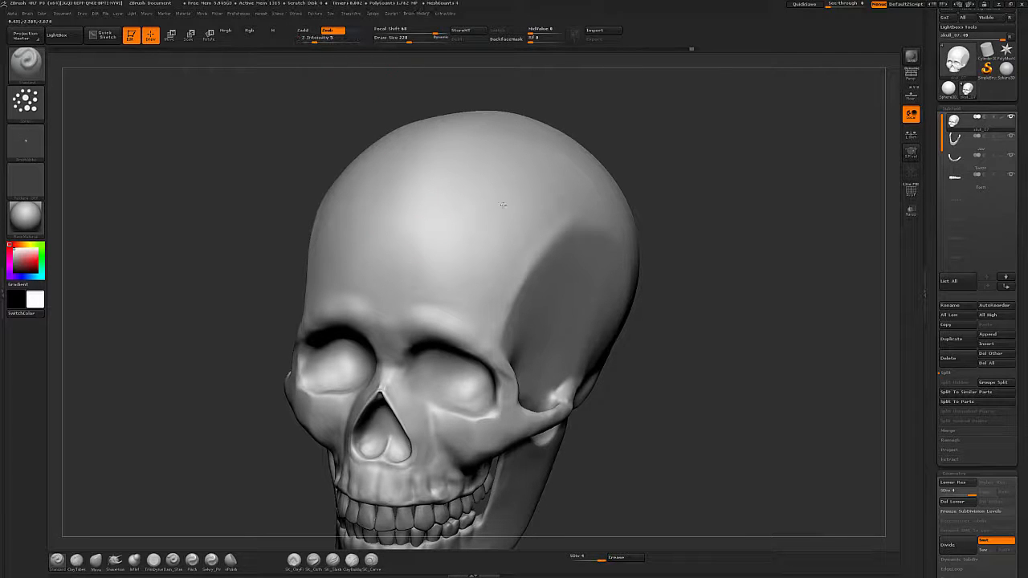
pyautogui.moveTo(652, 306); pyautogui.dragTo(689, 349)
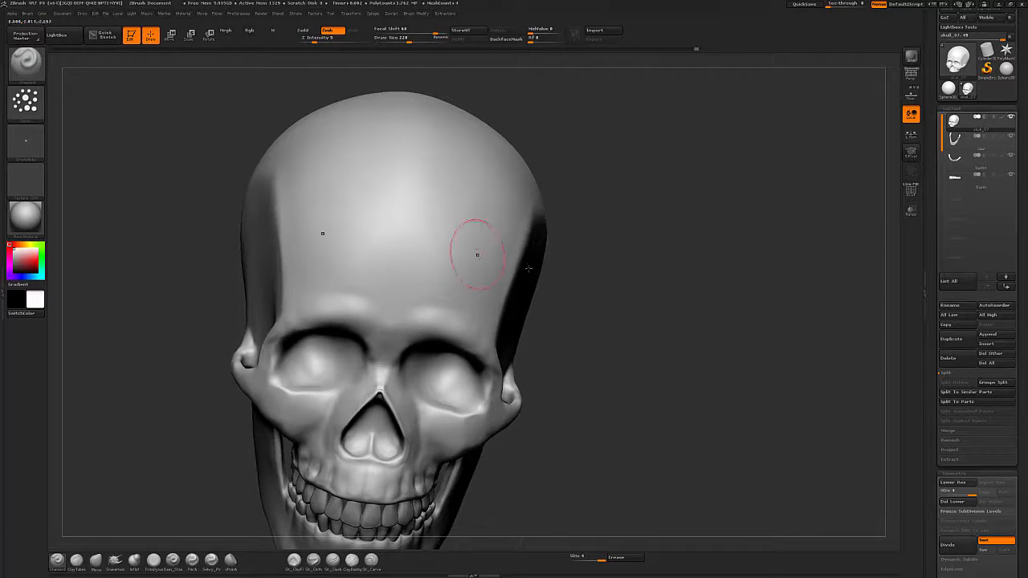
pyautogui.moveTo(761, 327); pyautogui.dragTo(700, 318)
pyautogui.keyDown('alt'); pyautogui.moveTo(726, 421); pyautogui.dragTo(679, 367); pyautogui.keyUp('alt')
pyautogui.click(317, 39)
pyautogui.moveTo(436, 31); pyautogui.dragTo(430, 31)
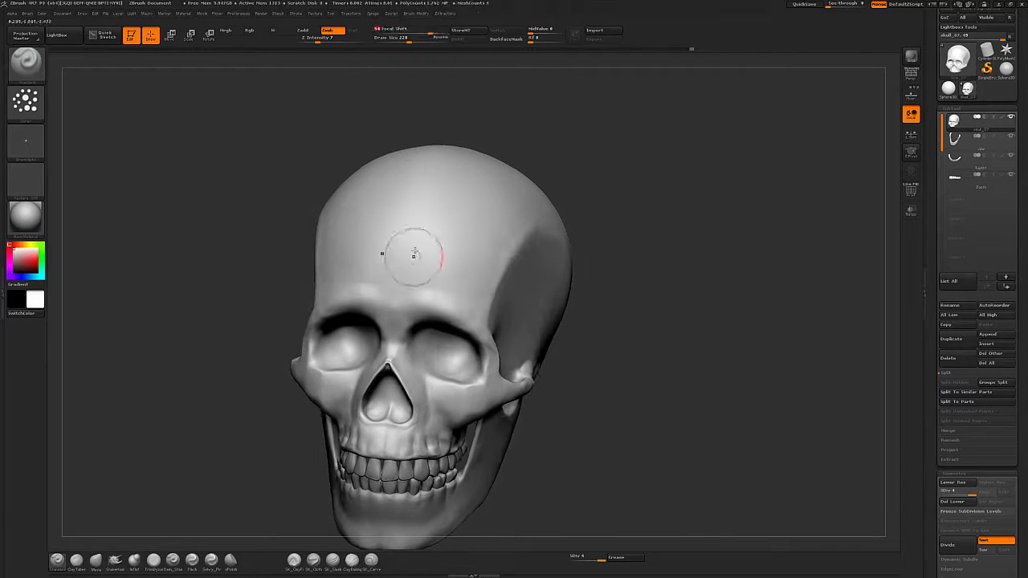
# Try a Zsub stroke across the forehead and undo it.
pyautogui.moveTo(413, 257)
pyautogui.mouseDown()
pyautogui.moveTo(495, 275)
pyautogui.moveTo(472, 259)
pyautogui.mouseUp()
pyautogui.hotkey('ctrl', 'z')
pyautogui.press(']')
pyautogui.hotkey('ctrl', 'z')
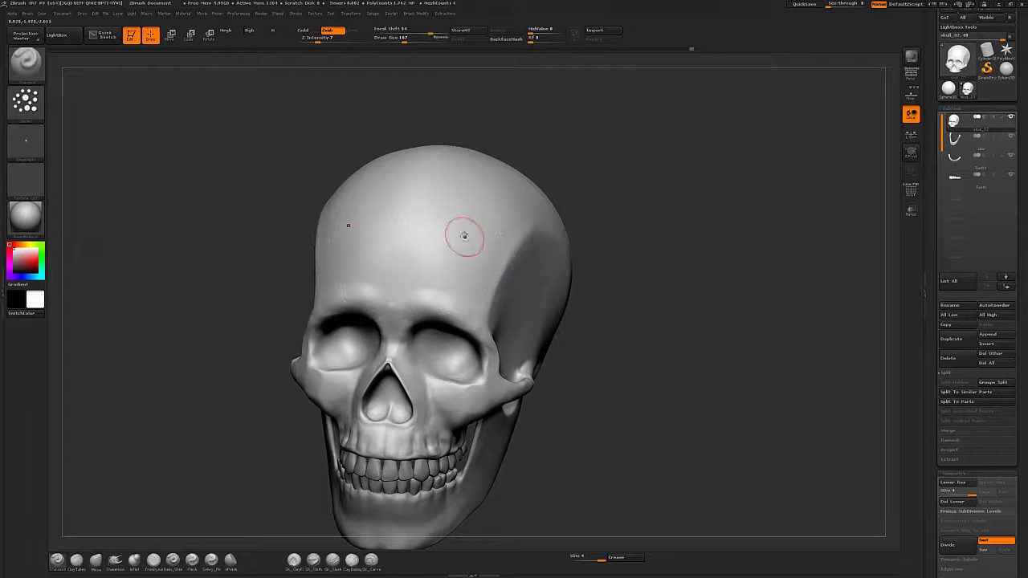
# Orbit around the skull to inspect the cranium, temple and cheekbone from several angles.
pyautogui.moveTo(712, 381); pyautogui.dragTo(666, 363)
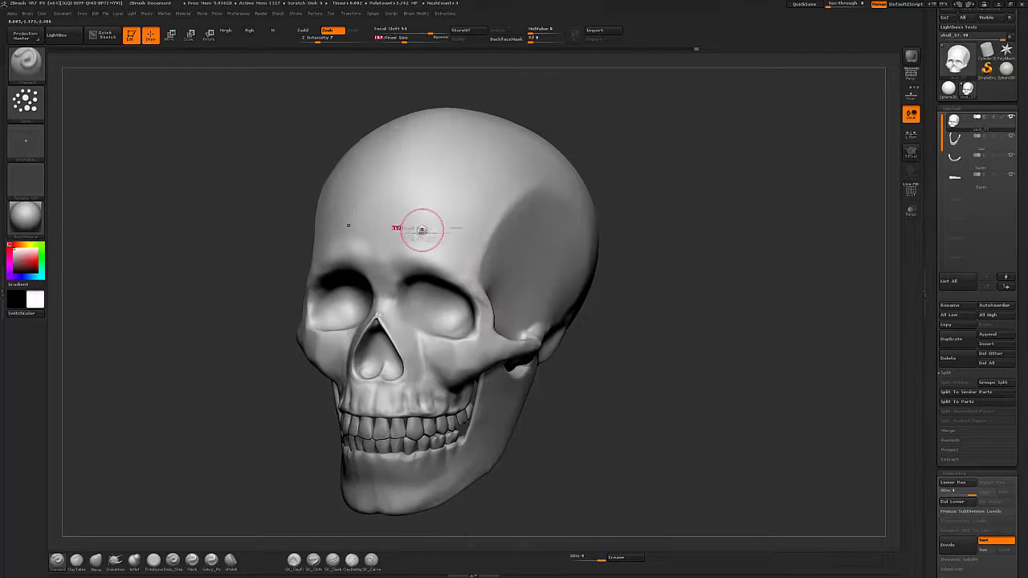
pyautogui.press(']')
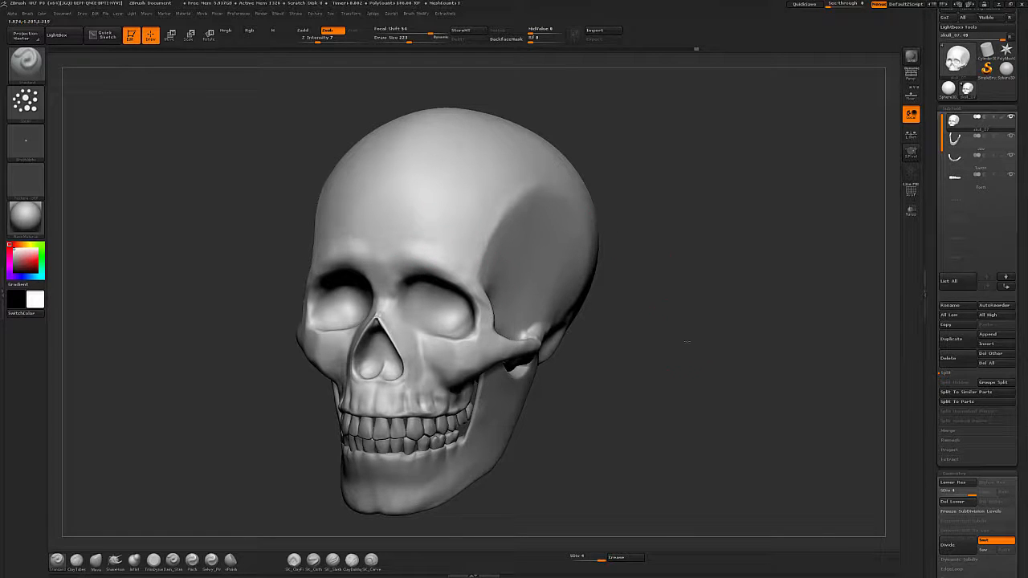
pyautogui.moveTo(686, 340); pyautogui.dragTo(680, 297)
pyautogui.press('[')
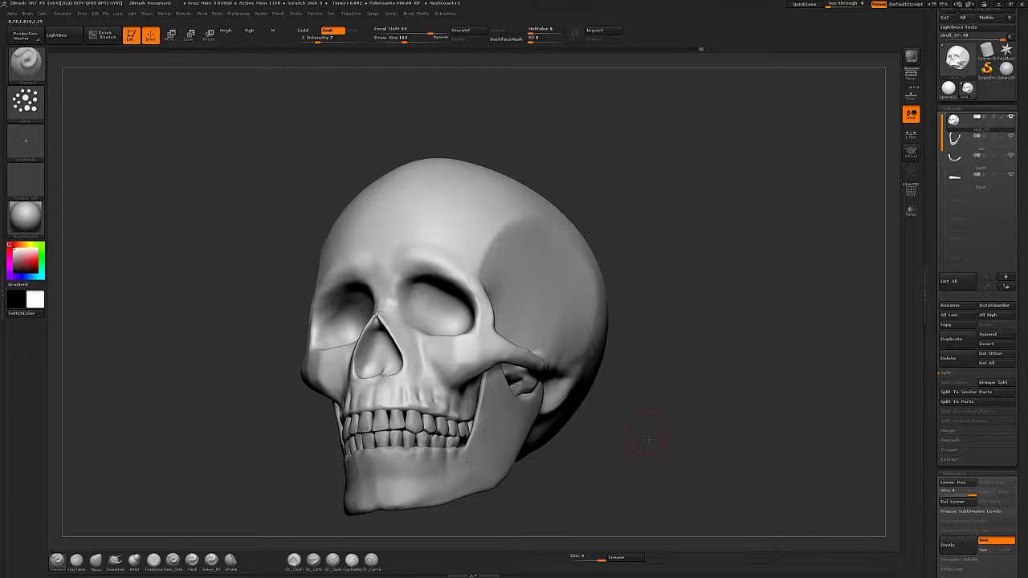
pyautogui.moveTo(648, 439); pyautogui.dragTo(376, 398)
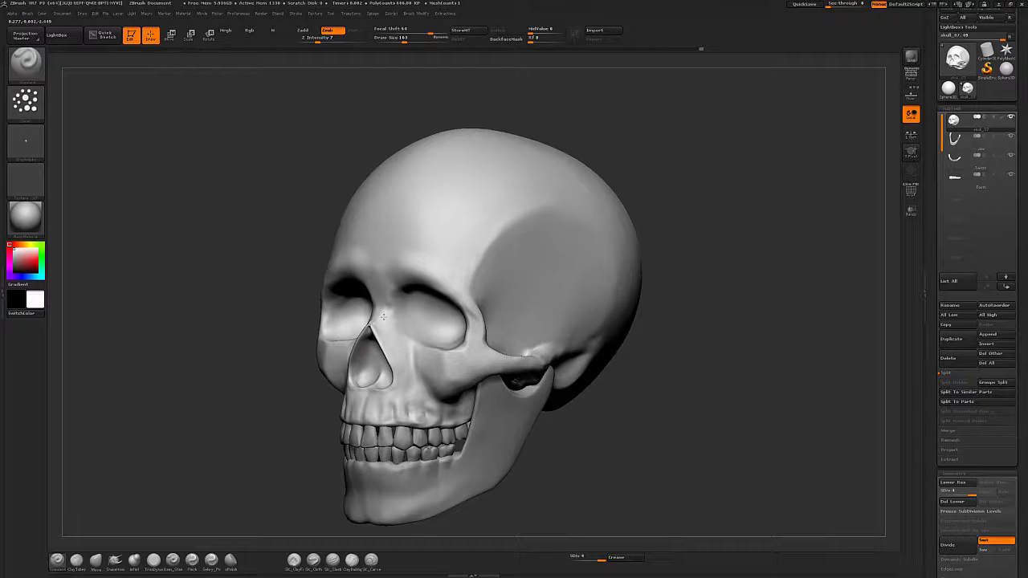
pyautogui.moveTo(691, 180); pyautogui.dragTo(554, 229)
pyautogui.moveTo(819, 318)
pyautogui.keyDown('alt'); pyautogui.mouseDown()
pyautogui.moveTo(750, 338)
pyautogui.moveTo(685, 318)
pyautogui.mouseUp(); pyautogui.keyUp('alt')
pyautogui.press('s')
pyautogui.click(540, 253)
pyautogui.press('s')
pyautogui.click(616, 326)
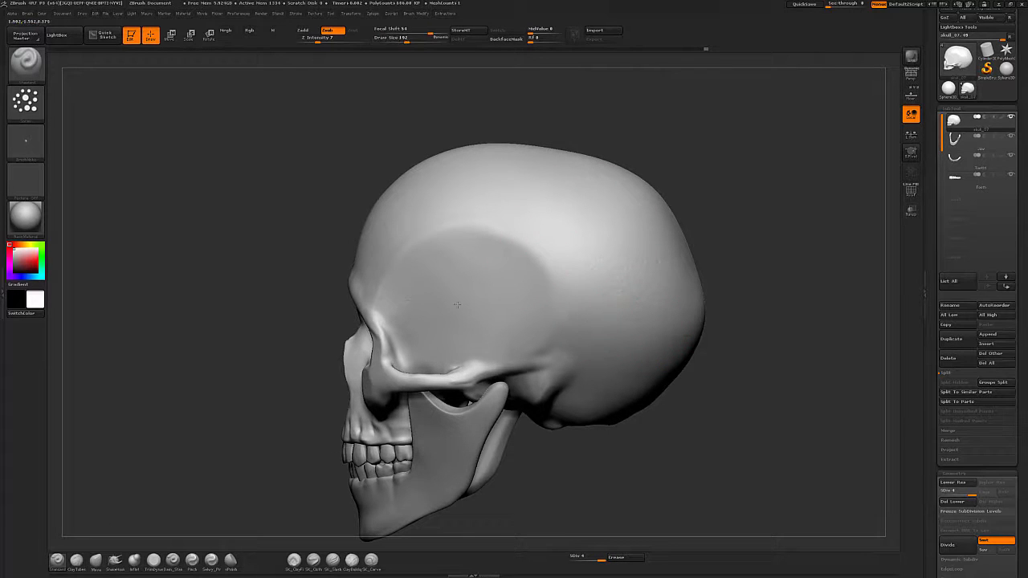
pyautogui.moveTo(711, 425); pyautogui.dragTo(603, 455)
pyautogui.keyDown('alt'); pyautogui.moveTo(766, 383); pyautogui.dragTo(803, 373); pyautogui.keyUp('alt')
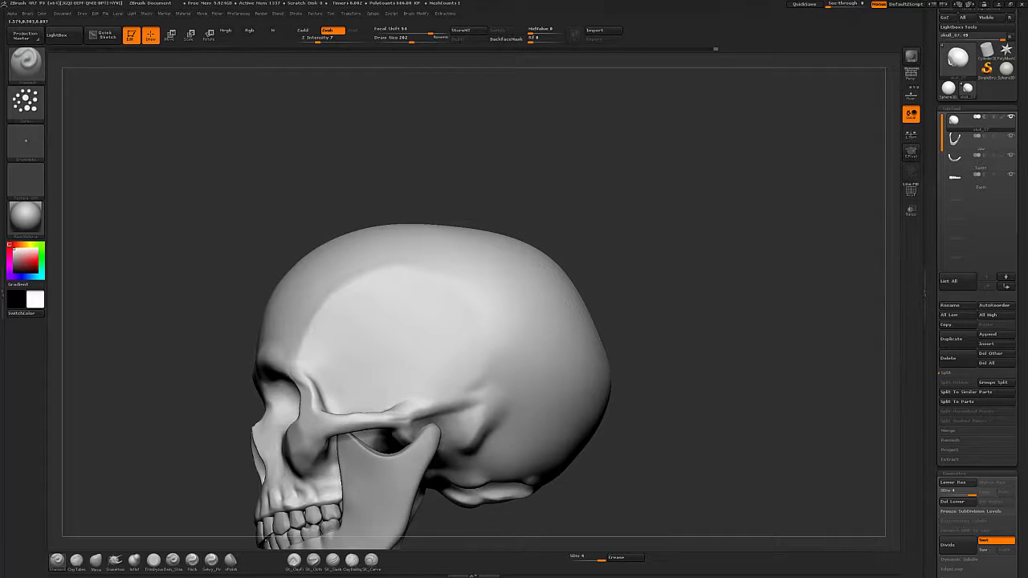
pyautogui.moveTo(688, 412)
pyautogui.keyDown('alt'); pyautogui.mouseDown()
pyautogui.moveTo(693, 341)
pyautogui.moveTo(775, 357)
pyautogui.mouseUp(); pyautogui.keyUp('alt')
pyautogui.press('s')
pyautogui.click(346, 379)
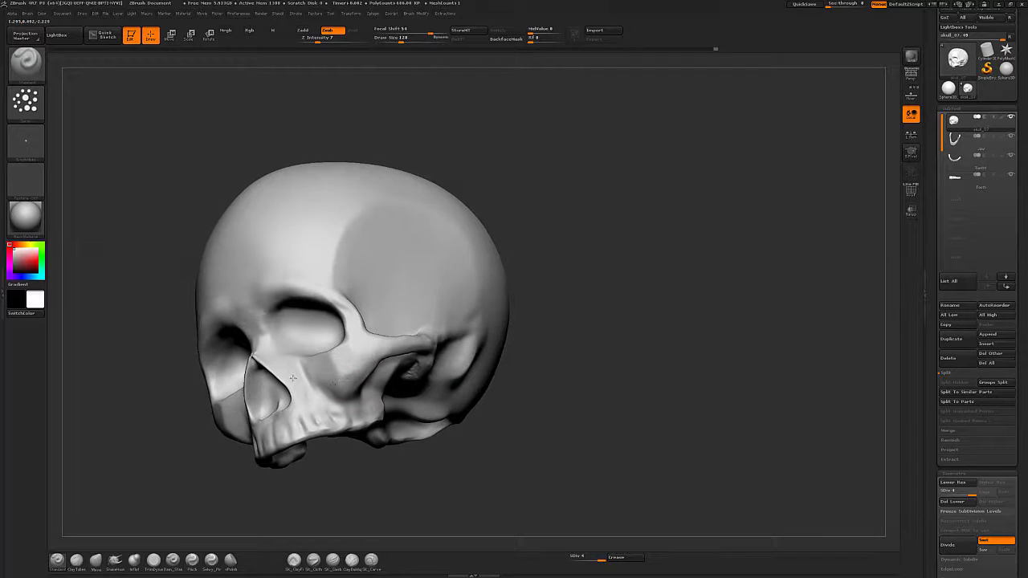
pyautogui.moveTo(600, 369); pyautogui.dragTo(616, 317)
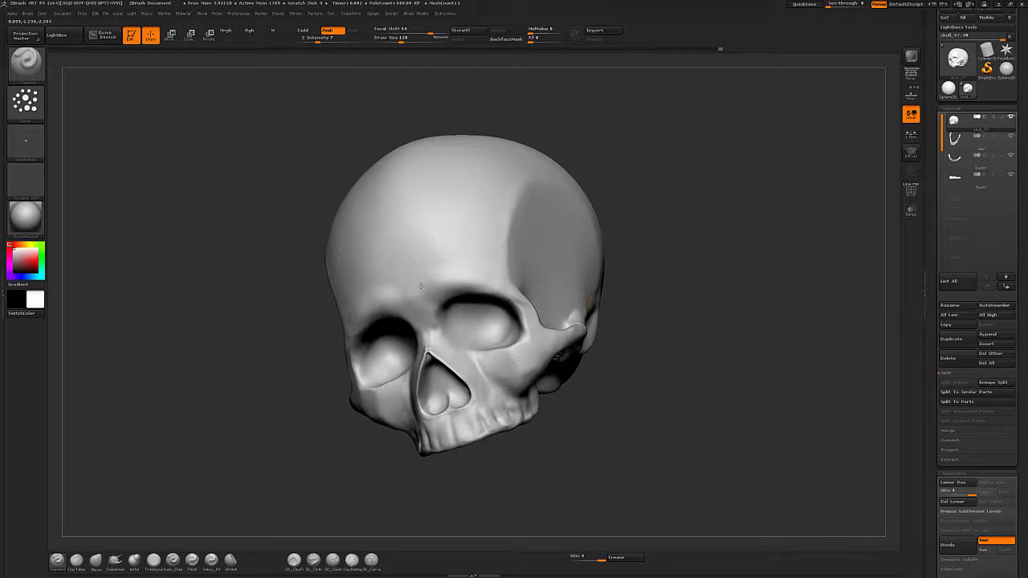
pyautogui.moveTo(732, 280); pyautogui.dragTo(614, 282)
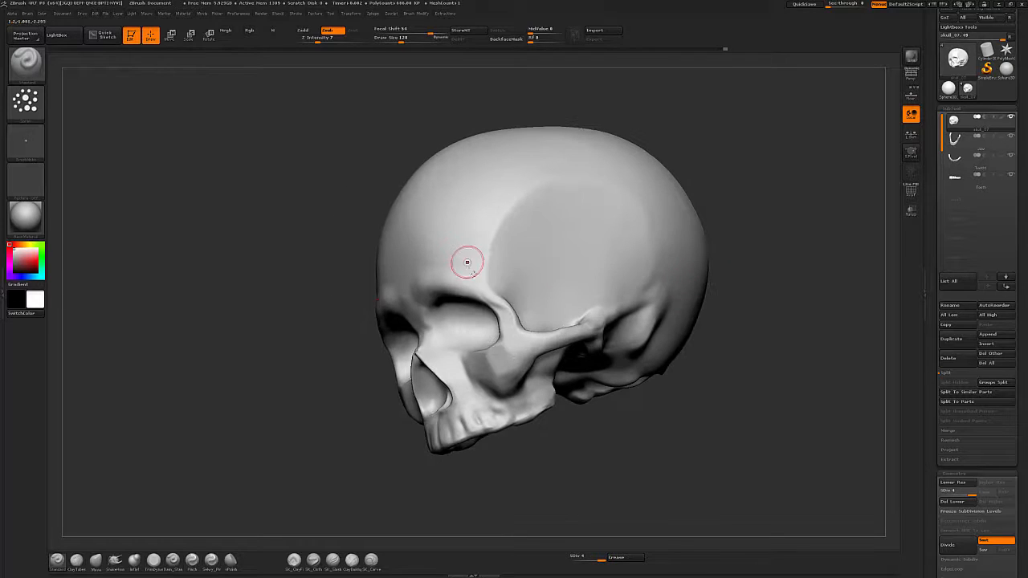
pyautogui.keyDown('alt'); pyautogui.moveTo(695, 423); pyautogui.dragTo(701, 467); pyautogui.keyUp('alt')
pyautogui.keyDown('alt'); pyautogui.moveTo(630, 486); pyautogui.dragTo(618, 398); pyautogui.keyUp('alt')
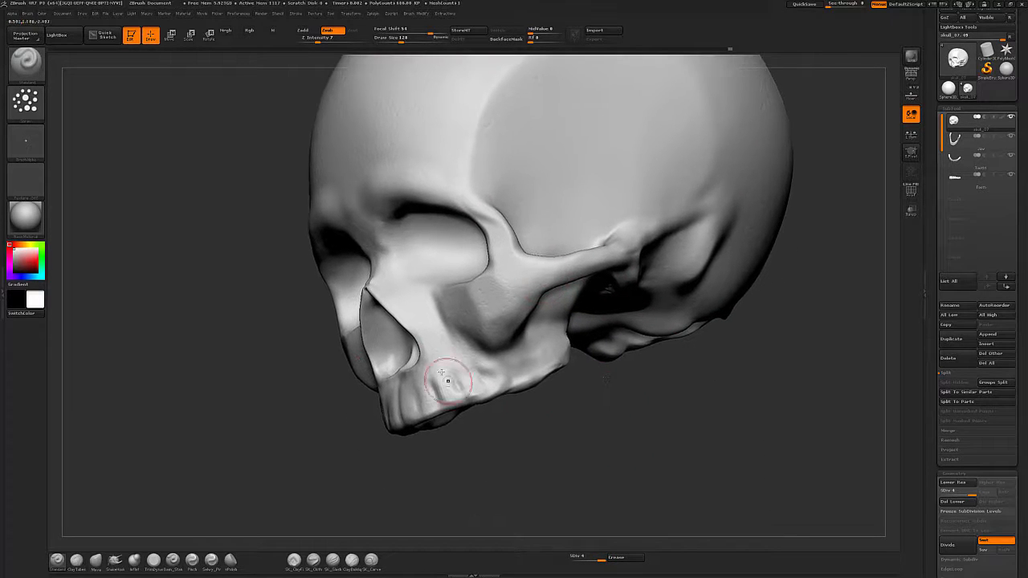
# Inspect the underside and back of the skull from below and behind.
pyautogui.press('s')
pyautogui.moveTo(423, 400); pyautogui.dragTo(417, 397)
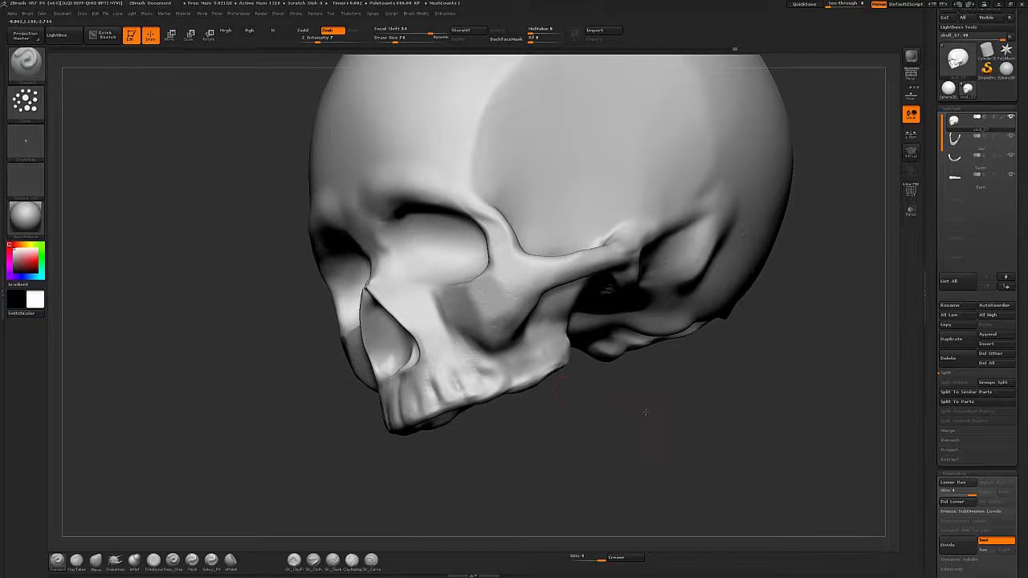
pyautogui.moveTo(644, 412); pyautogui.dragTo(495, 307)
pyautogui.keyDown('alt'); pyautogui.moveTo(572, 319); pyautogui.dragTo(496, 380); pyautogui.keyUp('alt')
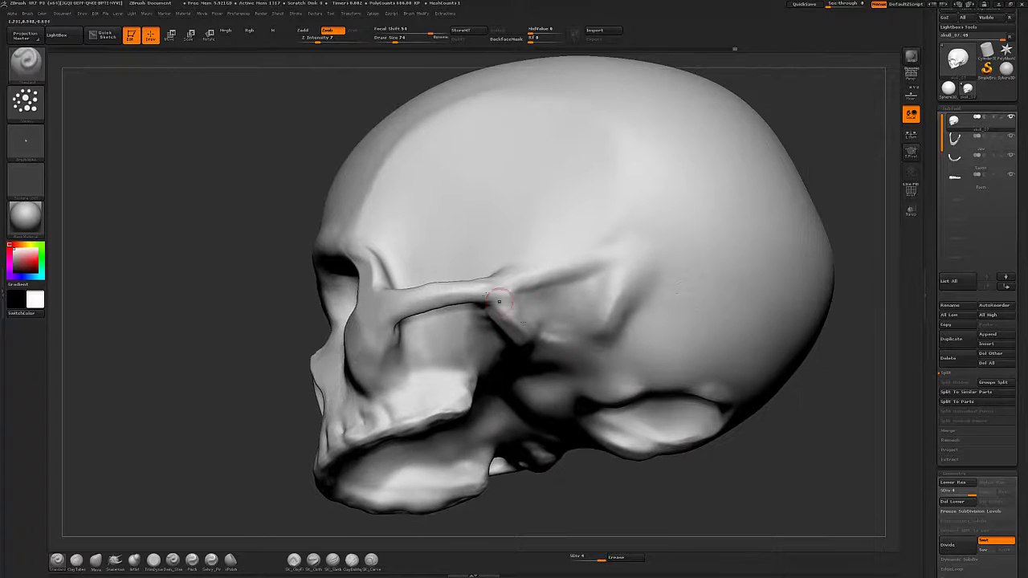
pyautogui.moveTo(548, 502); pyautogui.dragTo(547, 398)
pyautogui.press('s')
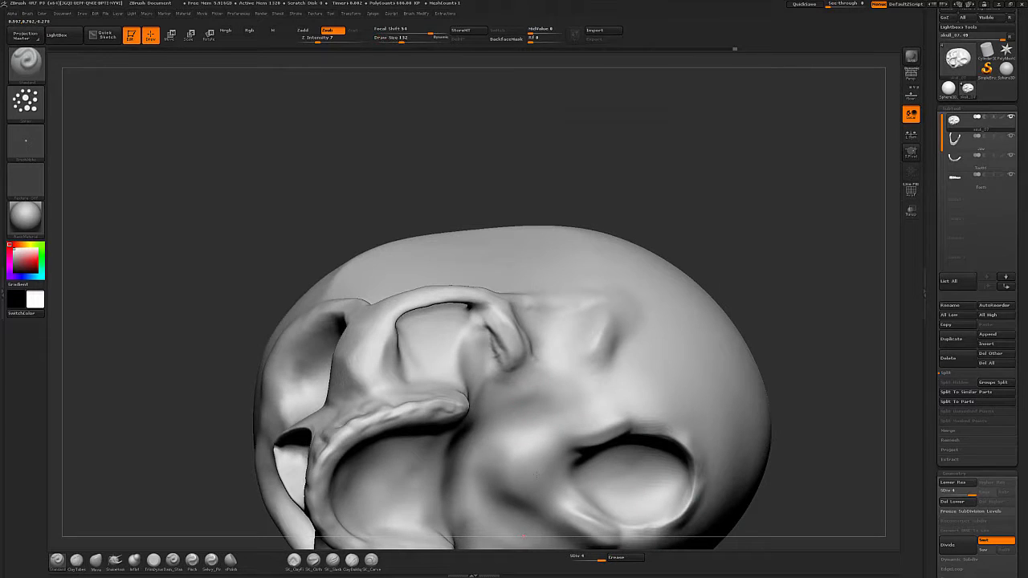
pyautogui.moveTo(808, 416); pyautogui.dragTo(411, 408)
pyautogui.moveTo(478, 383); pyautogui.dragTo(437, 413, button='right')
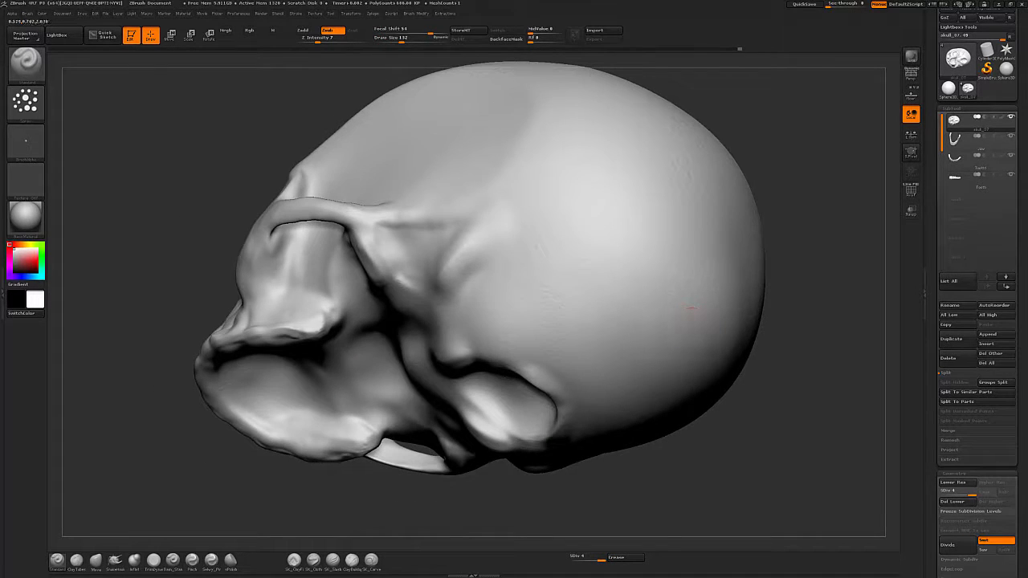
pyautogui.moveTo(715, 452)
pyautogui.keyDown('alt'); pyautogui.mouseDown()
pyautogui.moveTo(750, 410)
pyautogui.moveTo(635, 329)
pyautogui.mouseUp(); pyautogui.keyUp('alt')
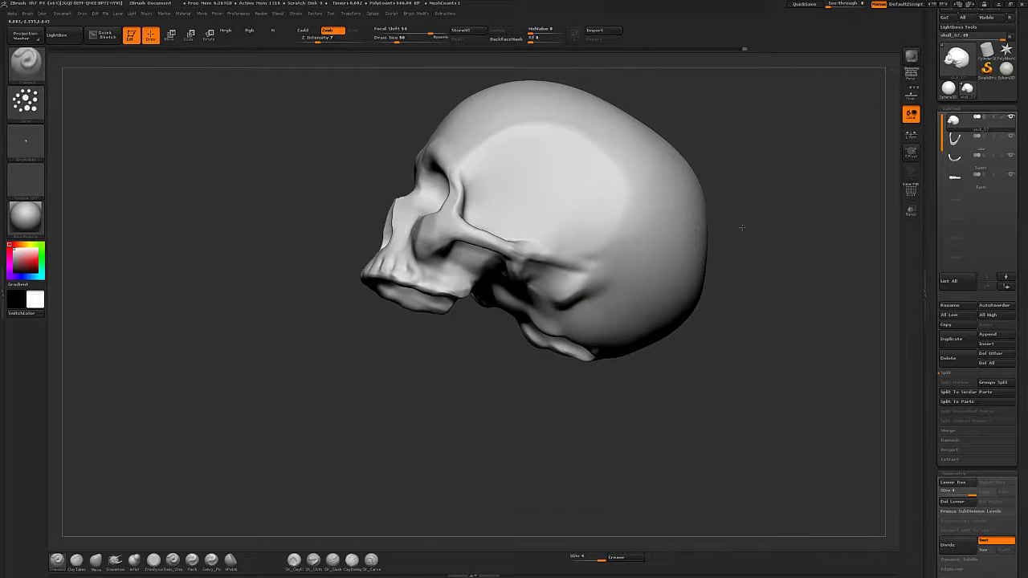
pyautogui.moveTo(741, 227); pyautogui.dragTo(635, 384)
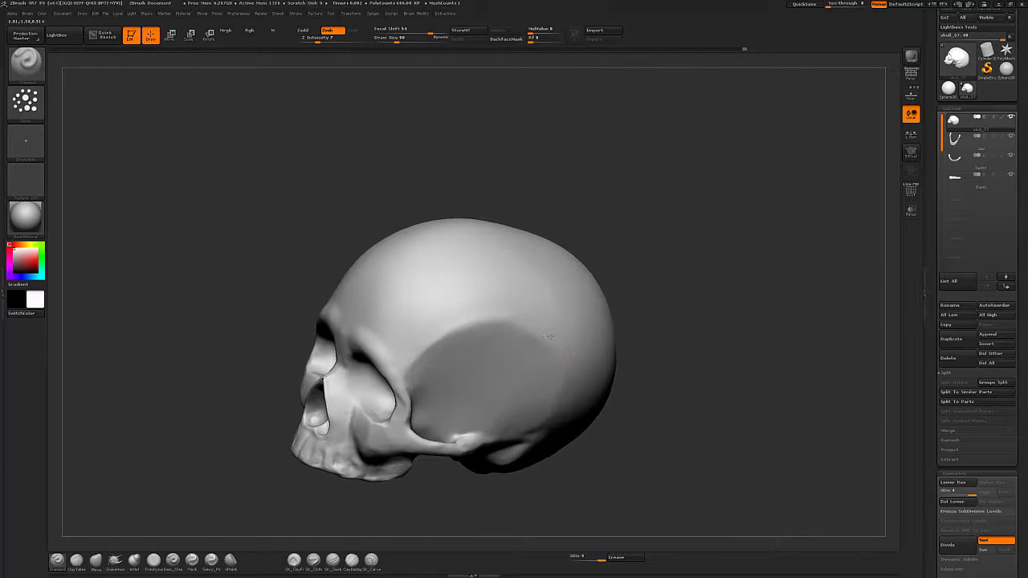
pyautogui.moveTo(415, 283)
pyautogui.mouseDown()
pyautogui.moveTo(647, 404)
pyautogui.moveTo(775, 418)
pyautogui.moveTo(742, 425)
pyautogui.moveTo(749, 421)
pyautogui.mouseUp()
pyautogui.moveTo(747, 300); pyautogui.dragTo(657, 350)
# Change the brush alpha to Alpha 08.
pyautogui.click(37, 141)
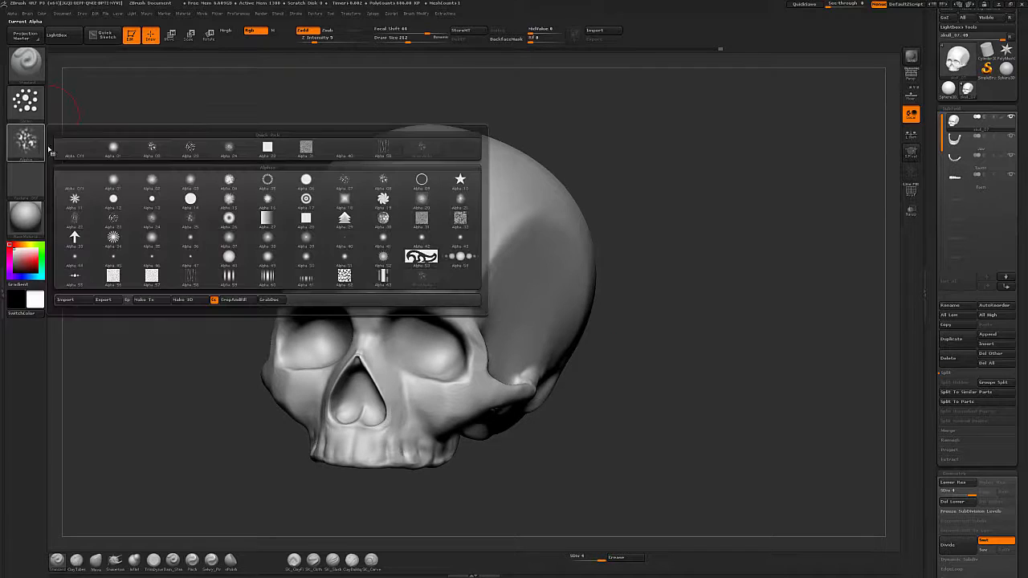
pyautogui.click(32, 141)
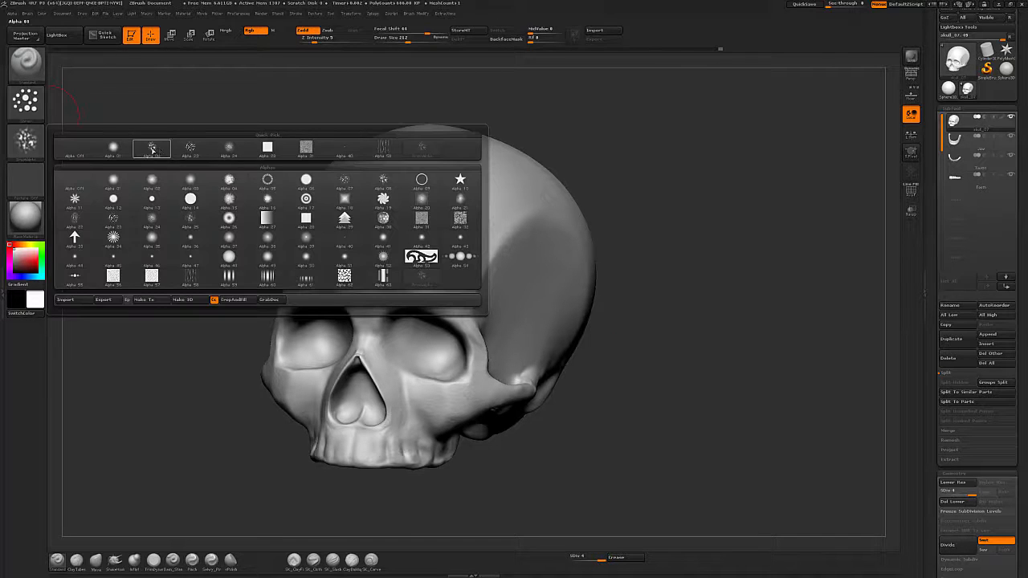
pyautogui.click(310, 150)
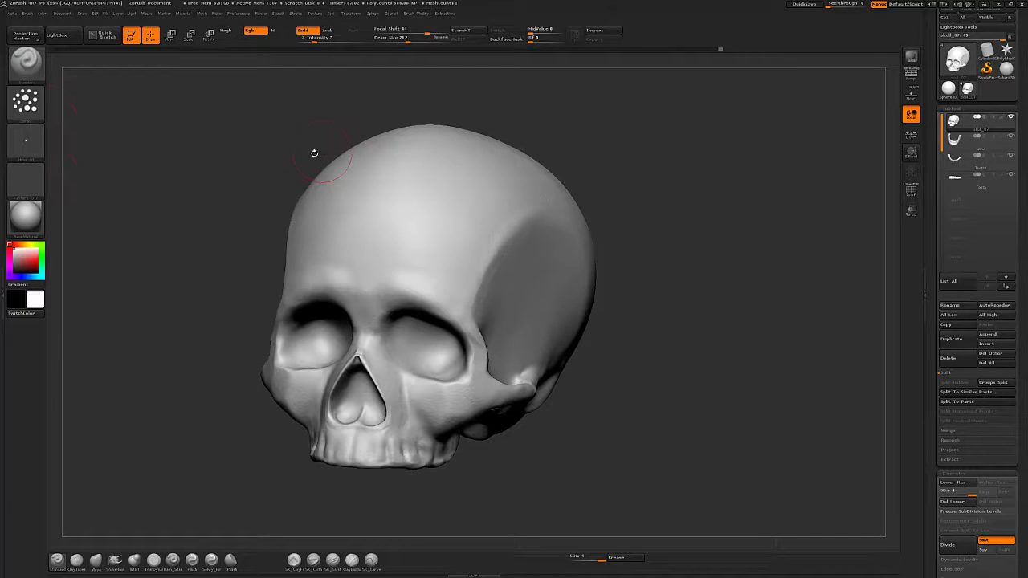
pyautogui.click(27, 150)
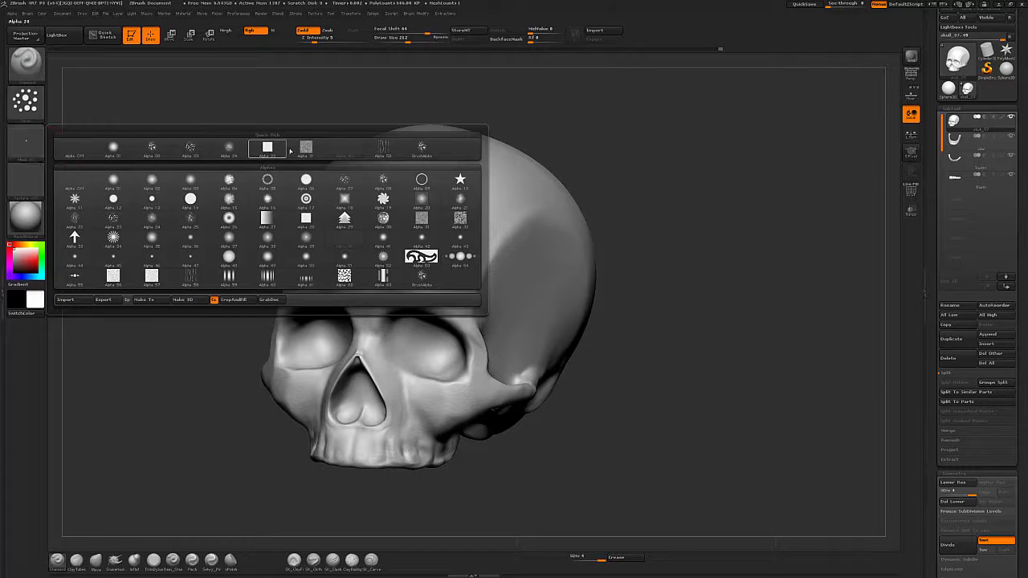
pyautogui.moveTo(391, 185)
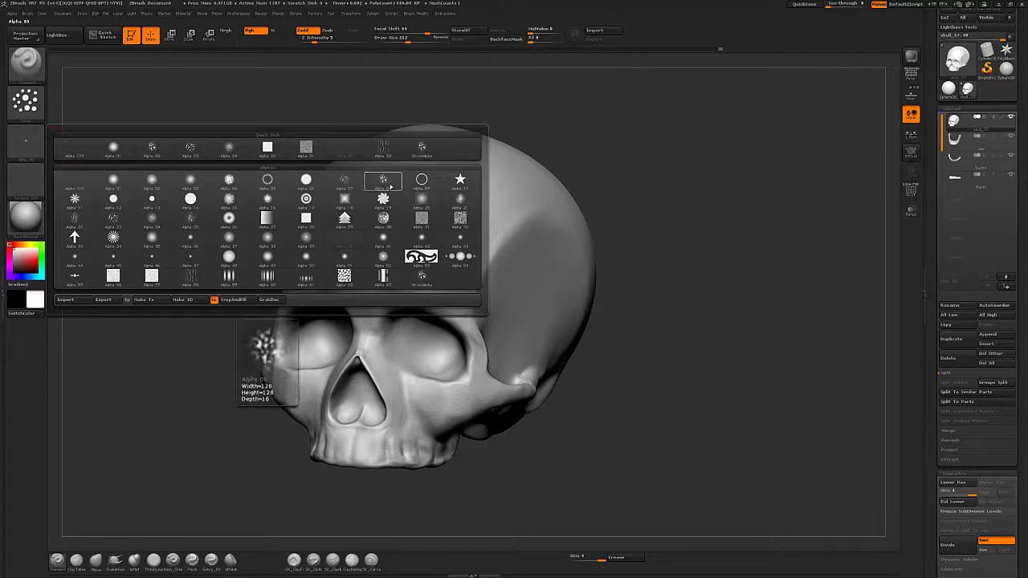
pyautogui.click(384, 182)
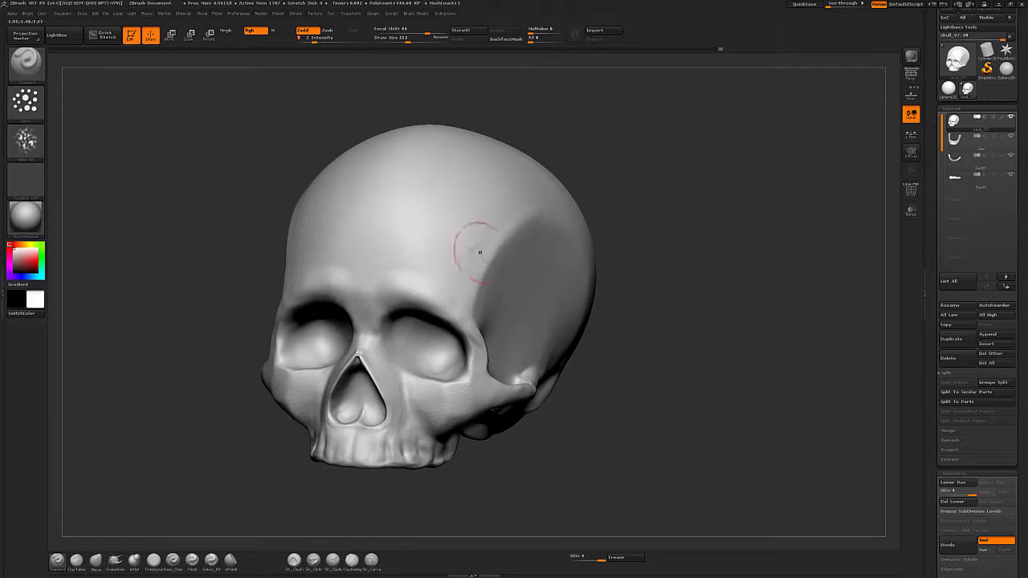
# Switch to Zsub and spray a pitted bone texture over the skull's temple and side of the cranium.
pyautogui.moveTo(709, 239); pyautogui.dragTo(631, 235)
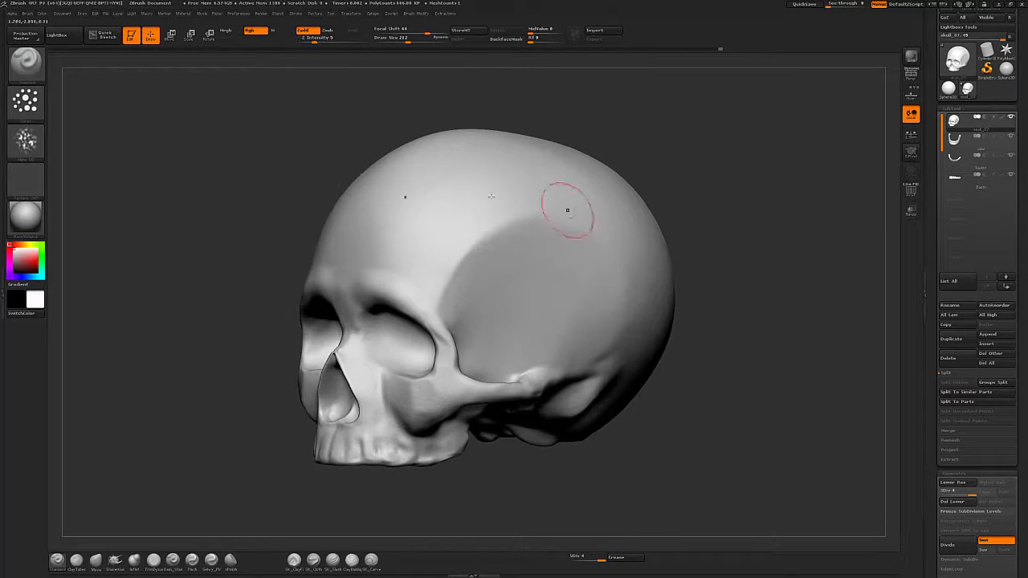
pyautogui.click(328, 30)
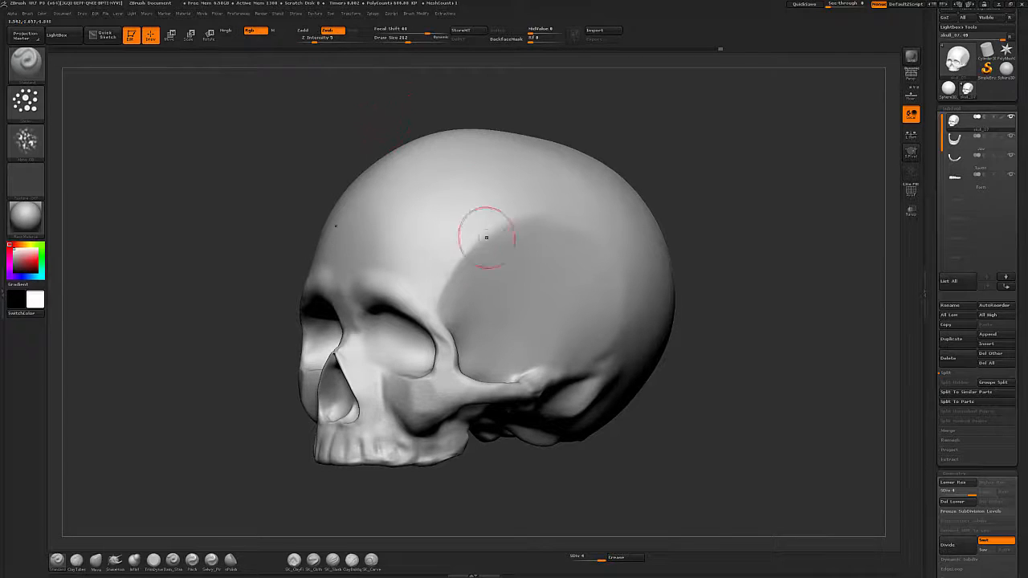
pyautogui.press('s')
pyautogui.moveTo(514, 248)
pyautogui.mouseDown()
pyautogui.moveTo(487, 265)
pyautogui.moveTo(529, 247)
pyautogui.mouseUp()
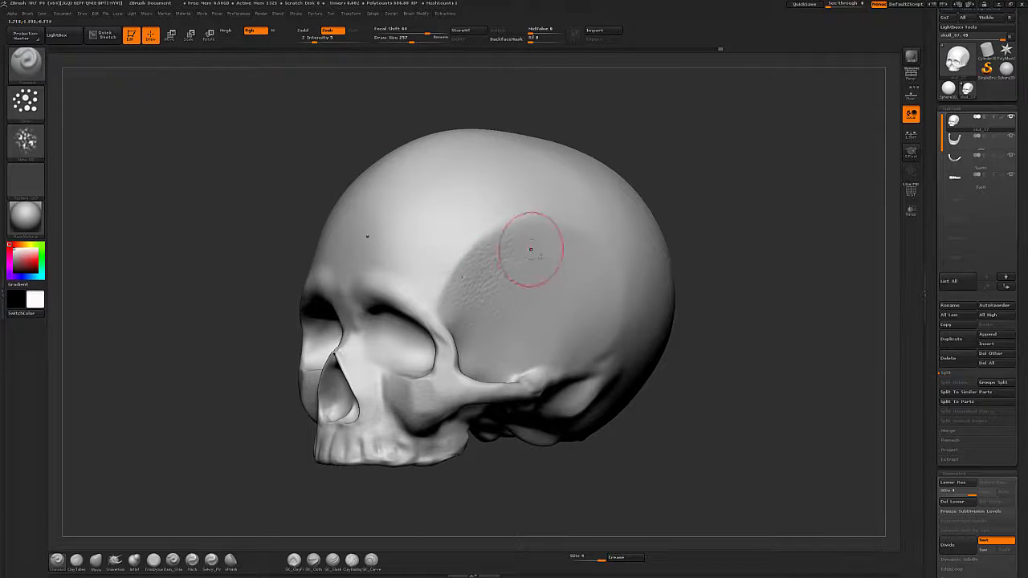
pyautogui.keyDown('alt'); pyautogui.moveTo(720, 332); pyautogui.dragTo(657, 322); pyautogui.keyUp('alt')
pyautogui.press('s')
pyautogui.moveTo(522, 271); pyautogui.dragTo(514, 271)
pyautogui.moveTo(410, 298); pyautogui.dragTo(410, 270)
pyautogui.keyDown('alt'); pyautogui.moveTo(740, 361); pyautogui.dragTo(708, 364); pyautogui.keyUp('alt')
pyautogui.moveTo(784, 359); pyautogui.dragTo(703, 356)
pyautogui.moveTo(732, 387); pyautogui.dragTo(697, 366)
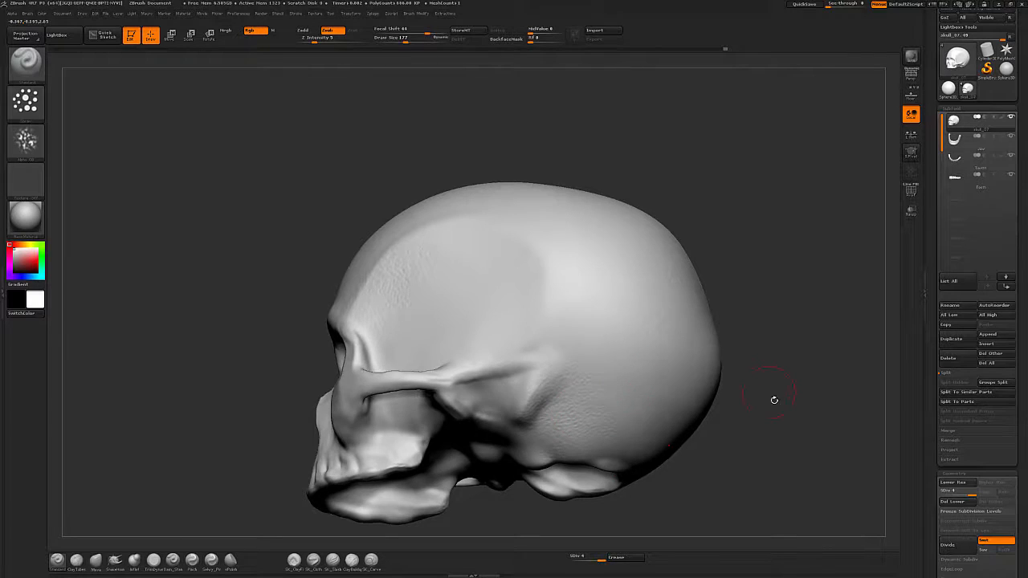
pyautogui.moveTo(774, 400); pyautogui.dragTo(712, 391)
pyautogui.press('s')
pyautogui.moveTo(601, 374); pyautogui.dragTo(598, 374)
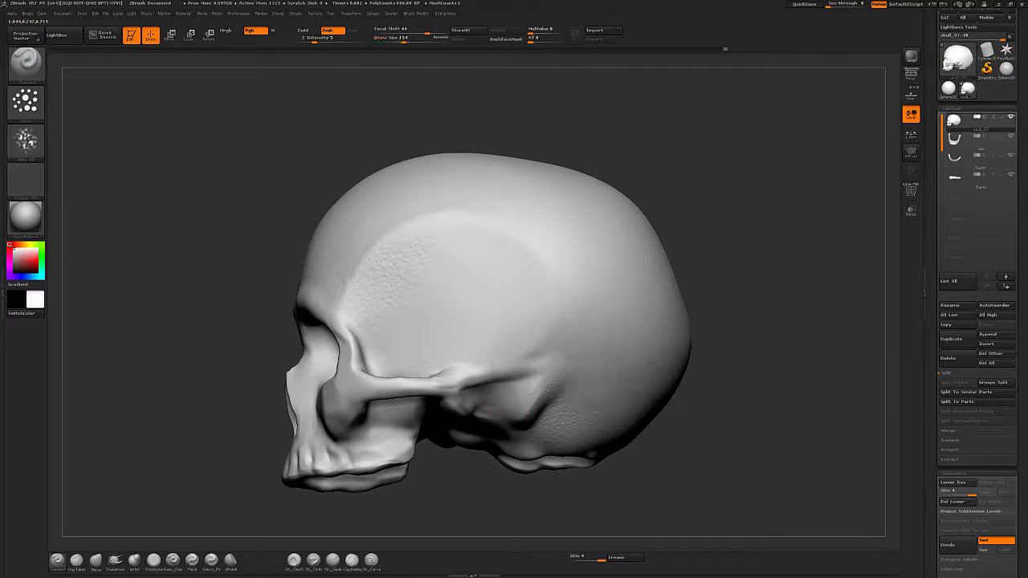
pyautogui.moveTo(695, 425); pyautogui.dragTo(673, 411)
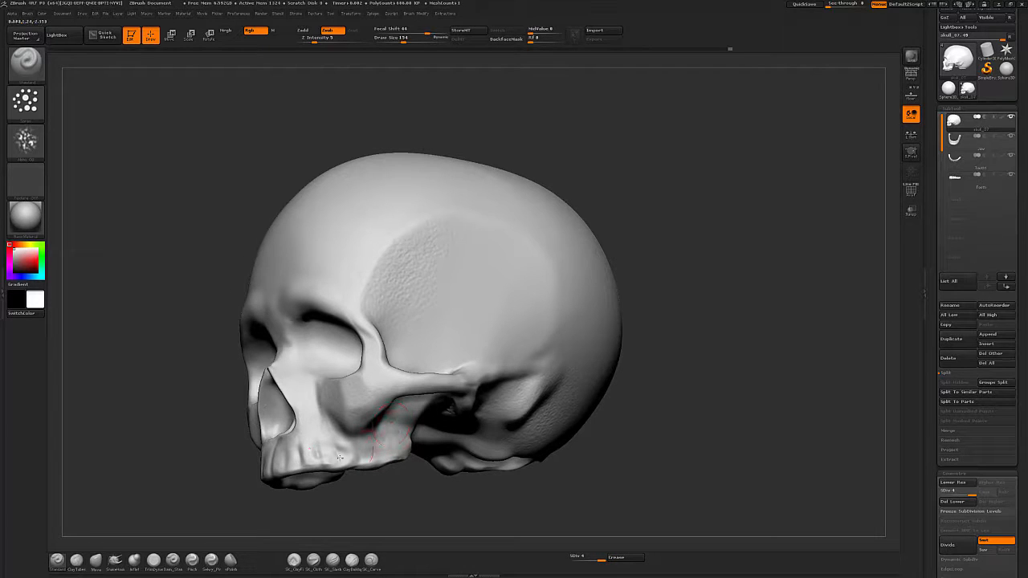
# Orbit around the skull to review the pitted texture on the temple and cranium from several angles.
pyautogui.moveTo(335, 361); pyautogui.dragTo(345, 353)
pyautogui.moveTo(712, 254); pyautogui.dragTo(697, 267)
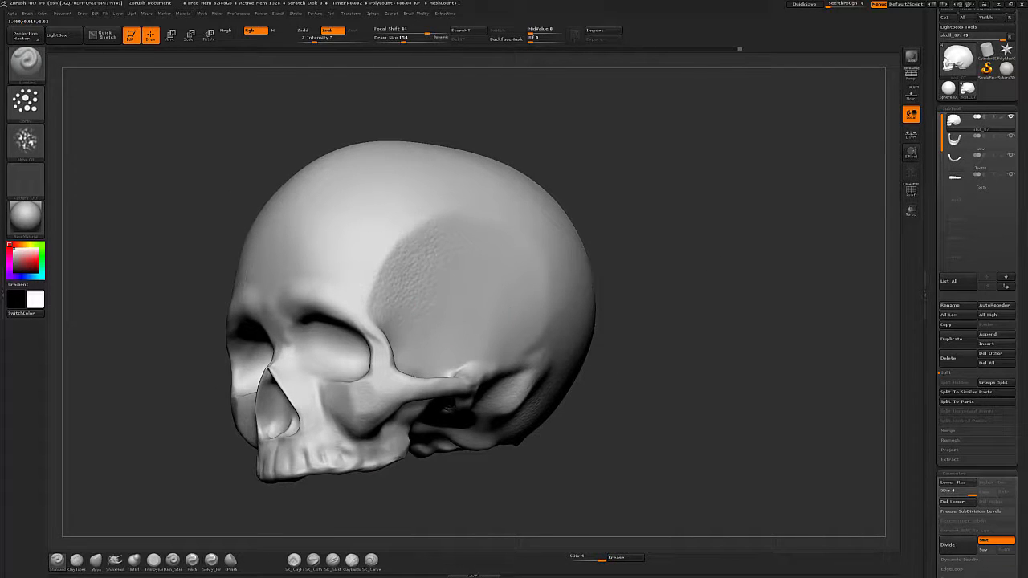
pyautogui.moveTo(726, 321); pyautogui.dragTo(684, 335)
pyautogui.moveTo(785, 364); pyautogui.dragTo(660, 376)
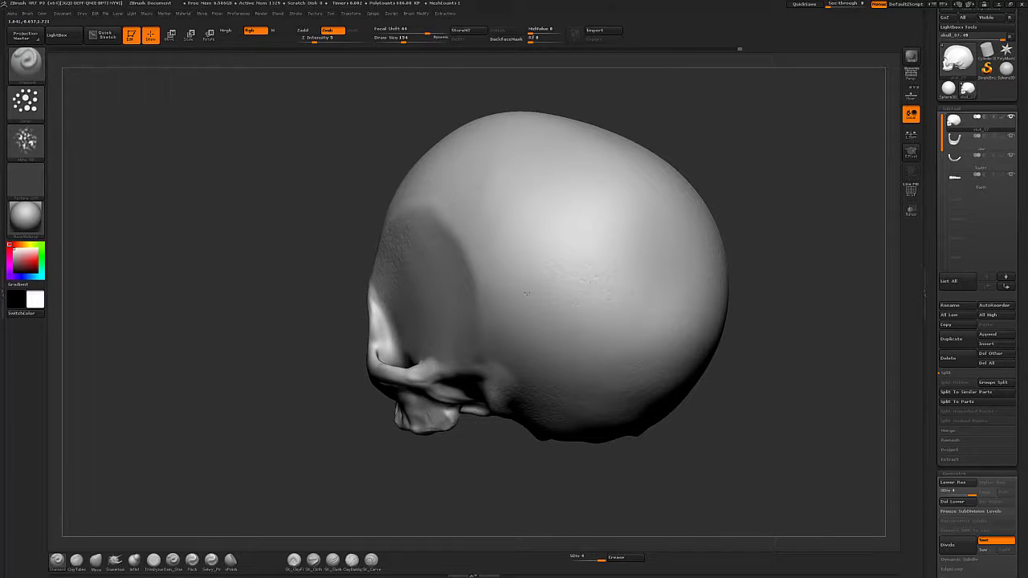
pyautogui.moveTo(701, 419)
pyautogui.mouseDown()
pyautogui.moveTo(601, 415)
pyautogui.moveTo(543, 375)
pyautogui.mouseUp()
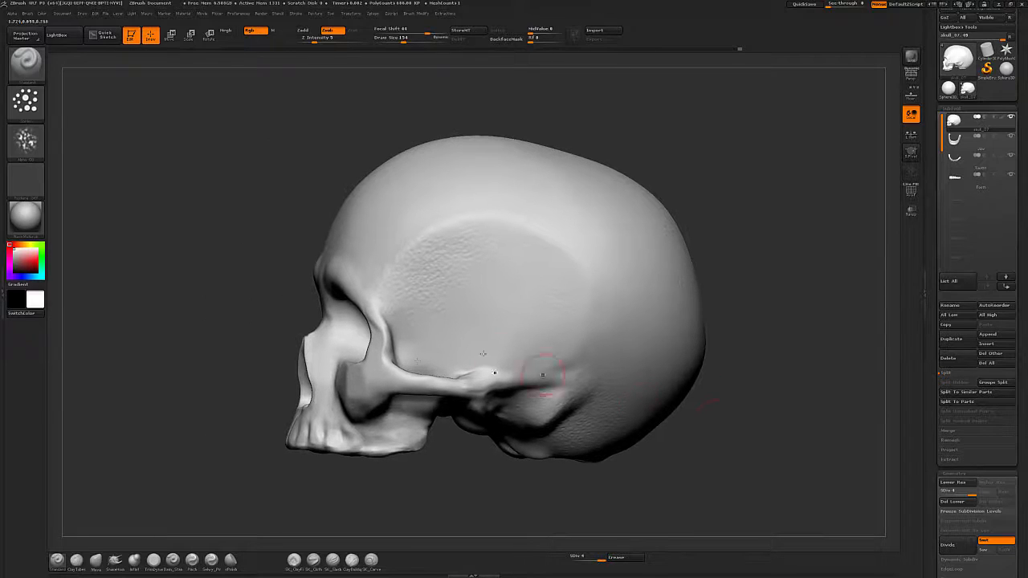
pyautogui.moveTo(599, 133); pyautogui.dragTo(803, 306)
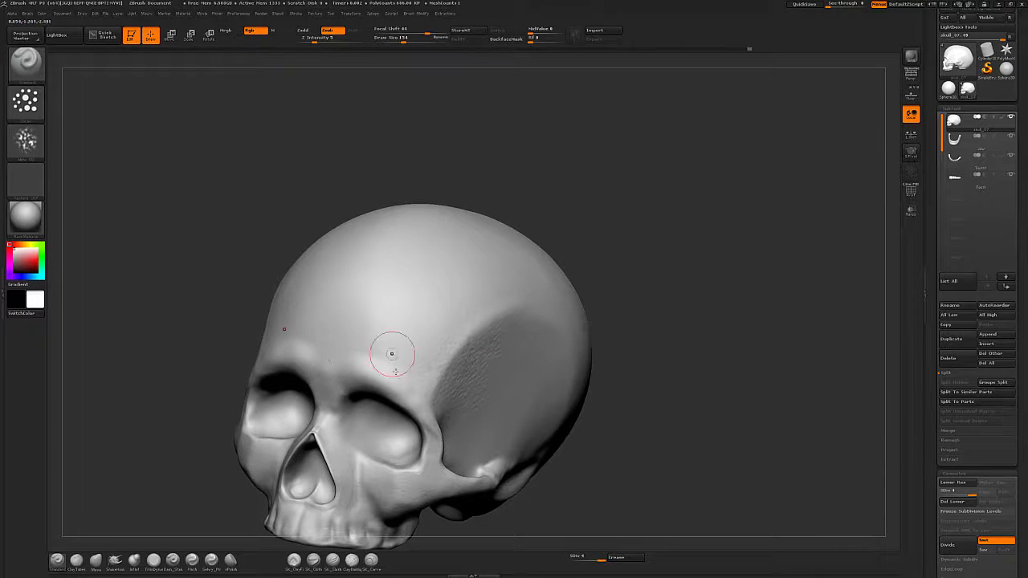
pyautogui.moveTo(731, 260); pyautogui.dragTo(573, 332)
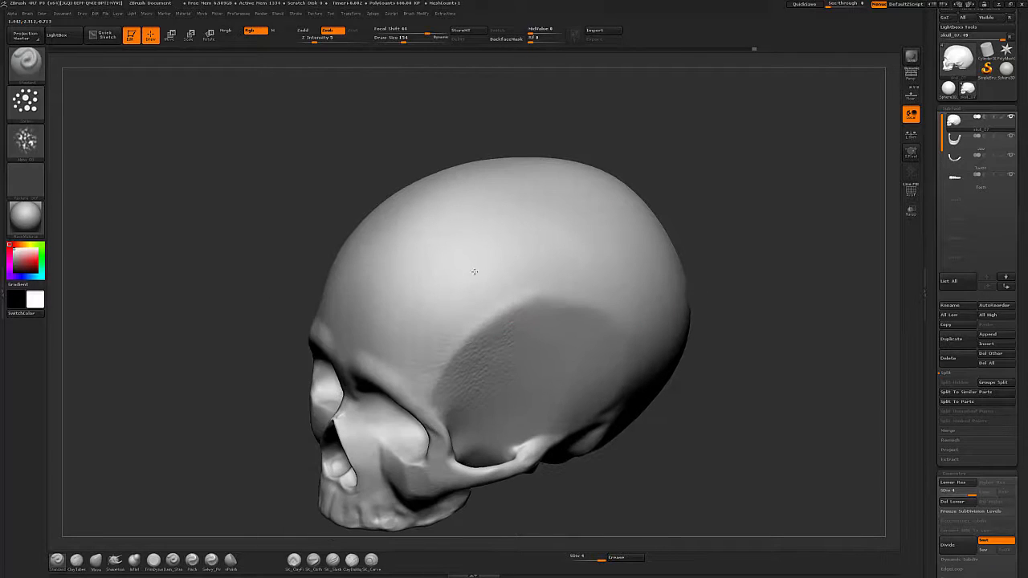
pyautogui.moveTo(746, 166)
pyautogui.mouseDown()
pyautogui.moveTo(738, 280)
pyautogui.moveTo(377, 378)
pyautogui.mouseUp()
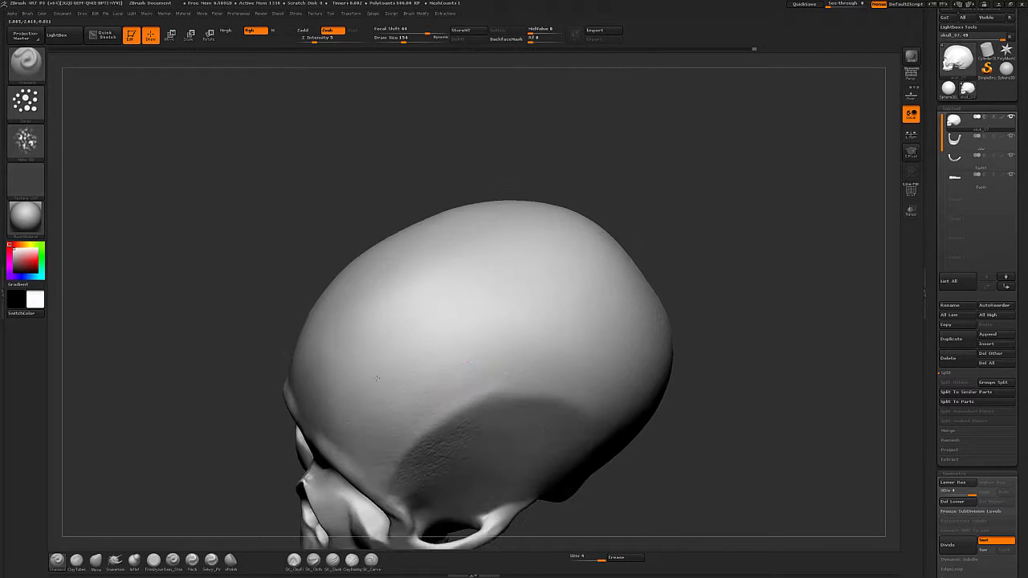
pyautogui.moveTo(753, 280); pyautogui.dragTo(373, 311)
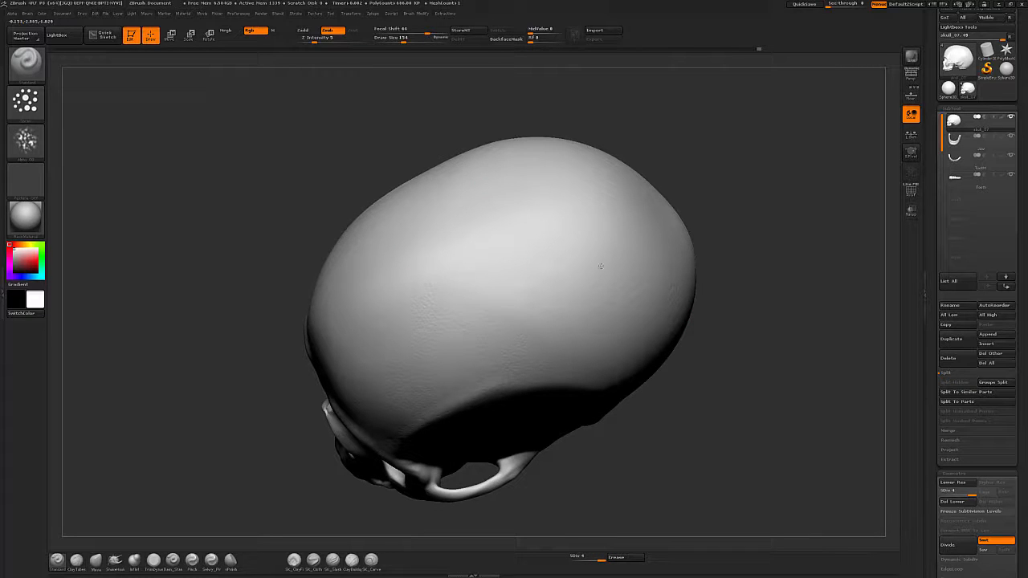
pyautogui.moveTo(634, 490); pyautogui.dragTo(610, 337)
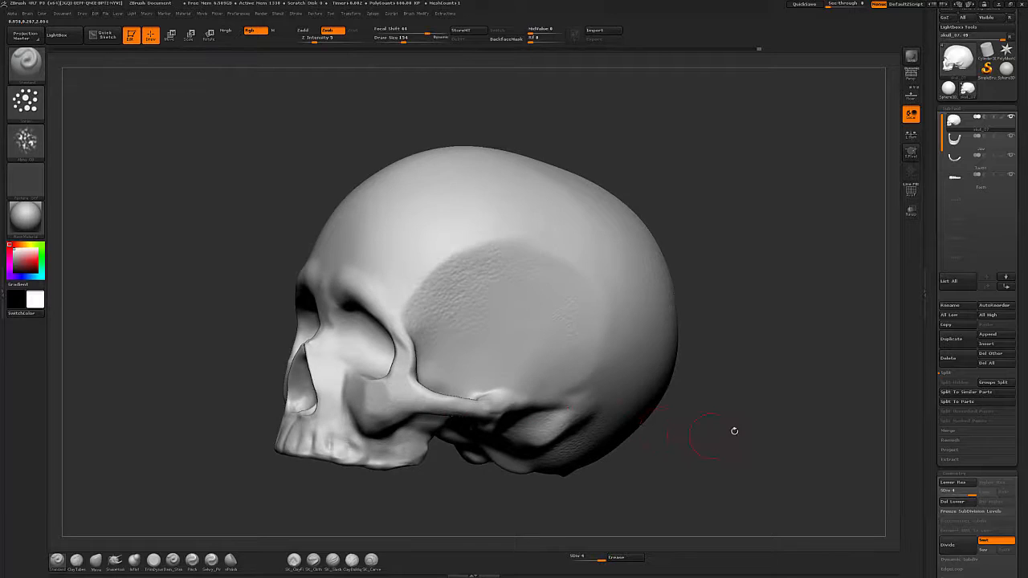
pyautogui.moveTo(733, 431)
pyautogui.mouseDown()
pyautogui.moveTo(727, 399)
pyautogui.moveTo(619, 310)
pyautogui.mouseUp()
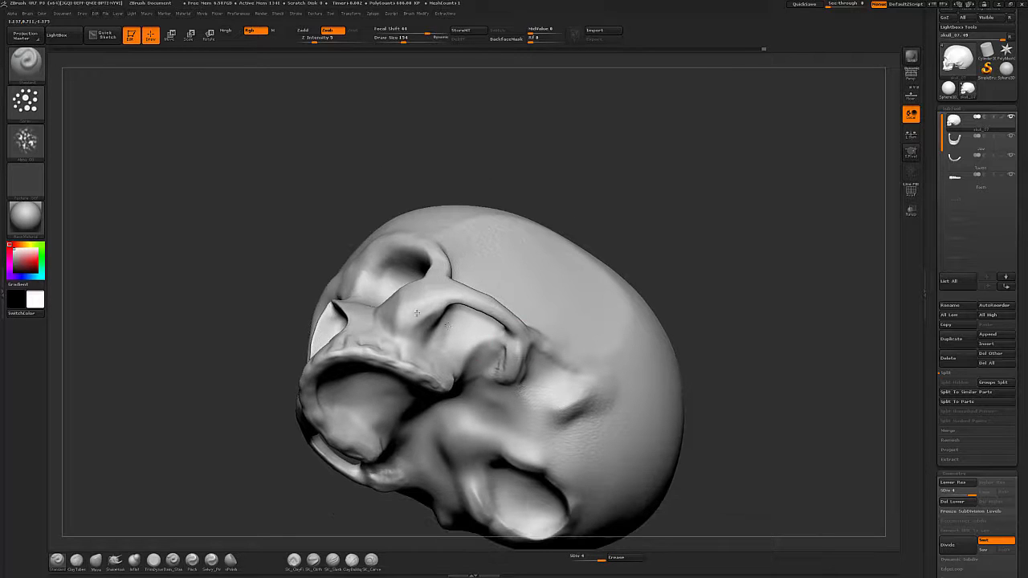
pyautogui.moveTo(800, 300)
pyautogui.mouseDown()
pyautogui.moveTo(751, 376)
pyautogui.moveTo(744, 349)
pyautogui.mouseUp()
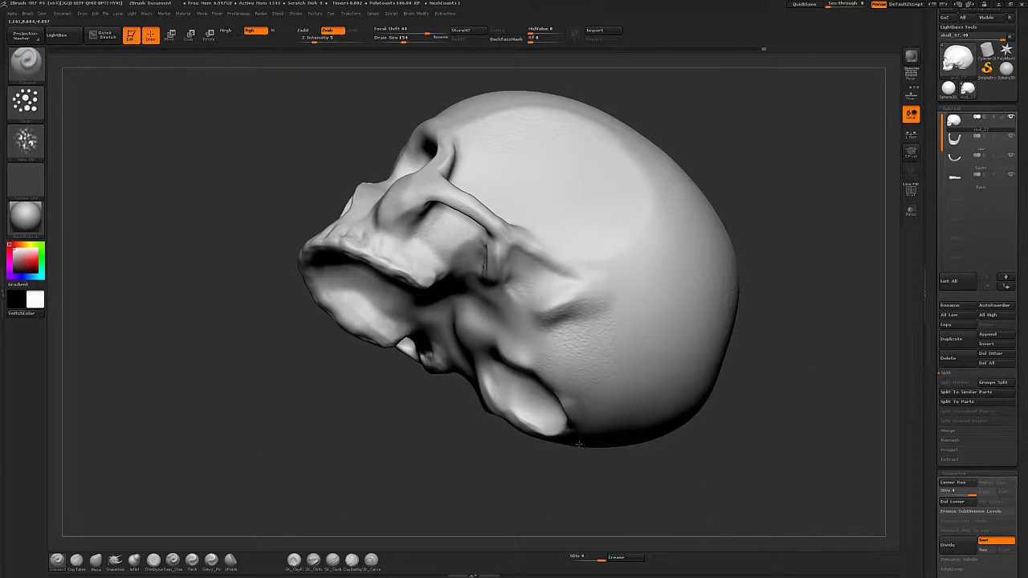
pyautogui.moveTo(786, 221); pyautogui.dragTo(755, 209)
pyautogui.moveTo(490, 380)
pyautogui.keyDown('alt'); pyautogui.mouseDown()
pyautogui.moveTo(439, 491)
pyautogui.moveTo(530, 467)
pyautogui.mouseUp(); pyautogui.keyUp('alt')
pyautogui.moveTo(612, 129)
pyautogui.mouseDown()
pyautogui.moveTo(700, 215)
pyautogui.moveTo(645, 257)
pyautogui.mouseUp()
pyautogui.moveTo(718, 228); pyautogui.dragTo(652, 228)
pyautogui.moveTo(355, 337); pyautogui.dragTo(377, 327)
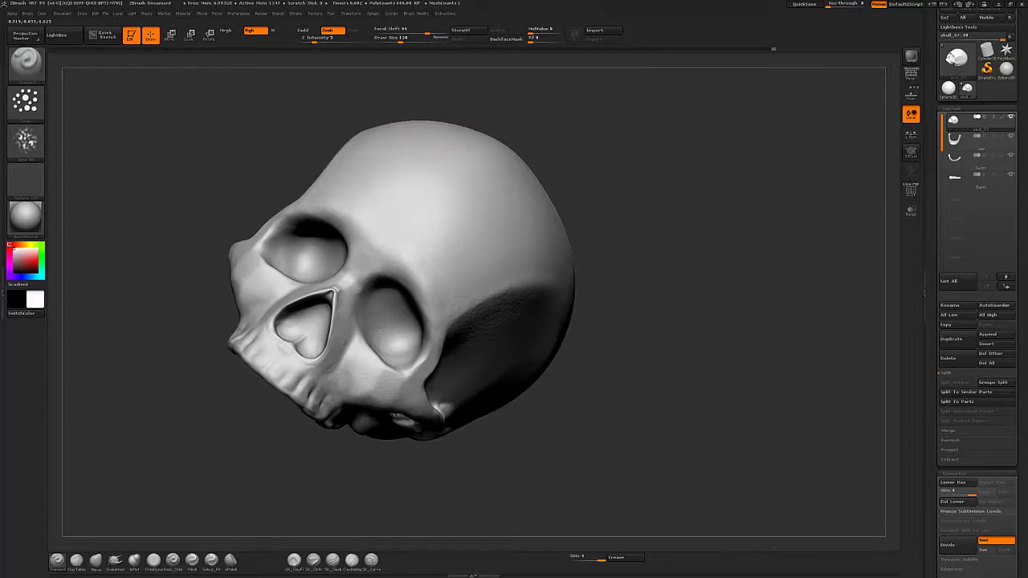
pyautogui.moveTo(477, 284); pyautogui.dragTo(541, 351)
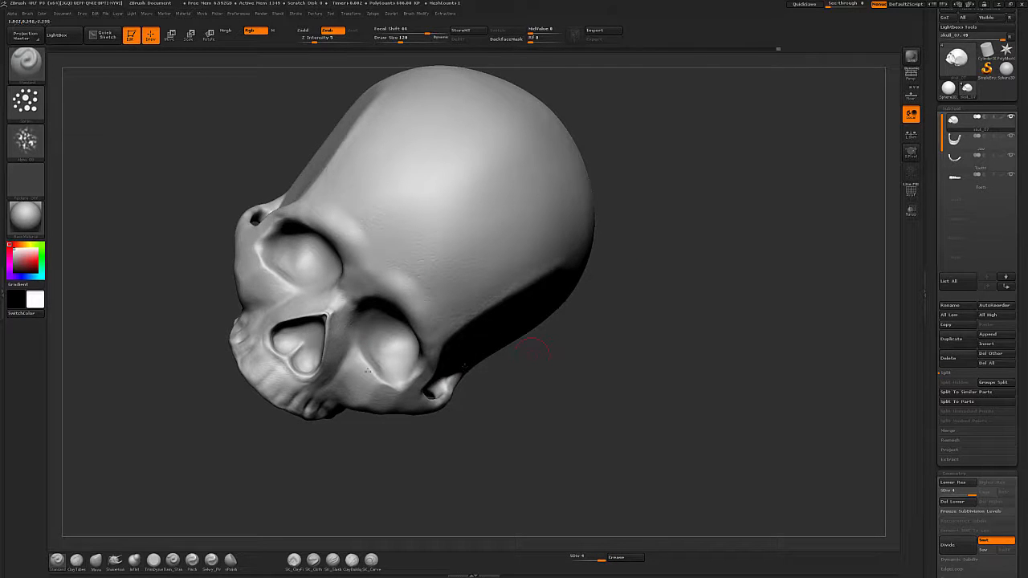
pyautogui.moveTo(592, 464); pyautogui.dragTo(375, 289)
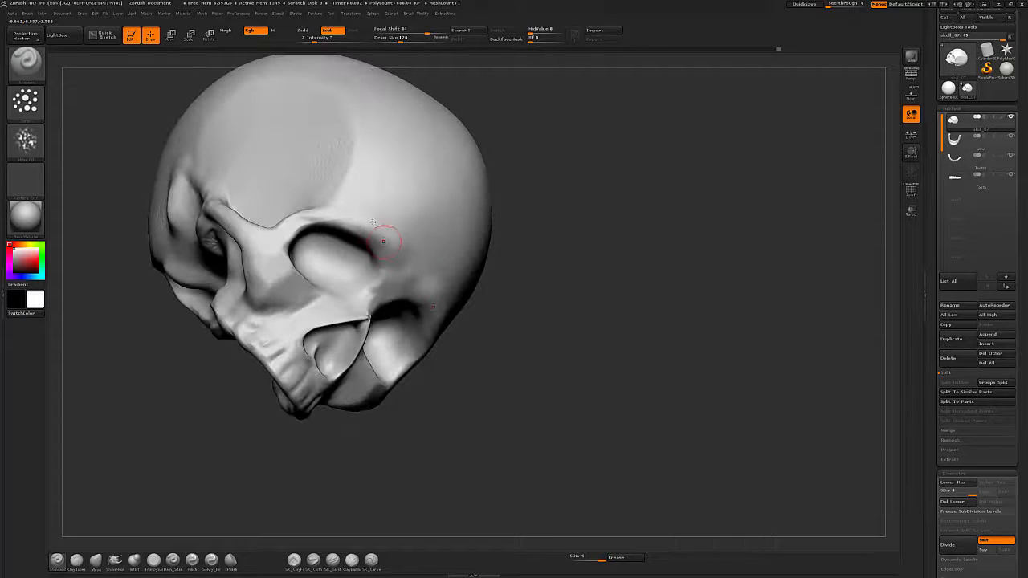
pyautogui.moveTo(631, 195)
pyautogui.keyDown('alt'); pyautogui.mouseDown()
pyautogui.moveTo(654, 294)
pyautogui.moveTo(473, 308)
pyautogui.mouseUp(); pyautogui.keyUp('alt')
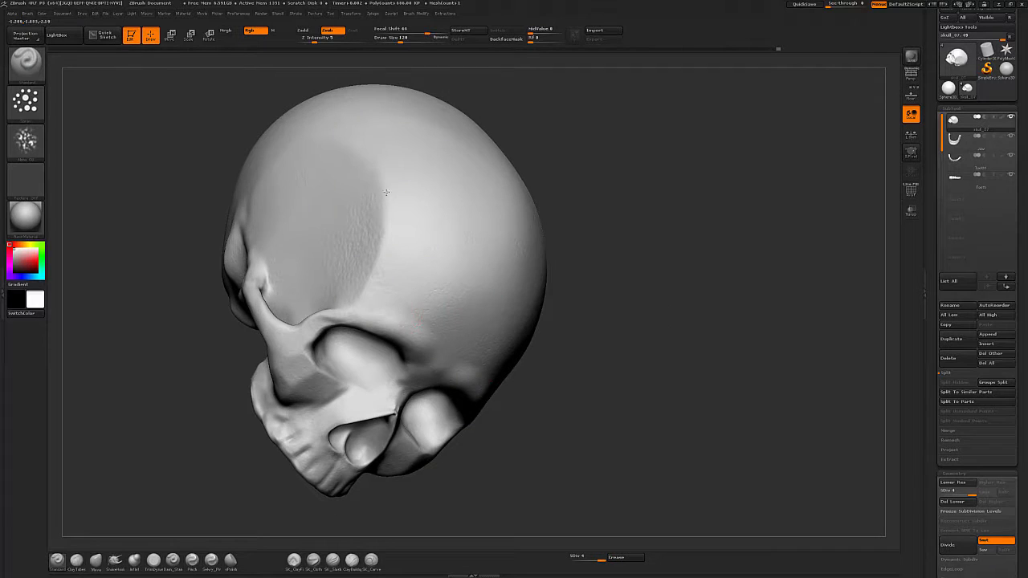
pyautogui.moveTo(590, 321)
pyautogui.mouseDown()
pyautogui.moveTo(682, 309)
pyautogui.moveTo(728, 367)
pyautogui.moveTo(361, 389)
pyautogui.moveTo(305, 371)
pyautogui.mouseUp()
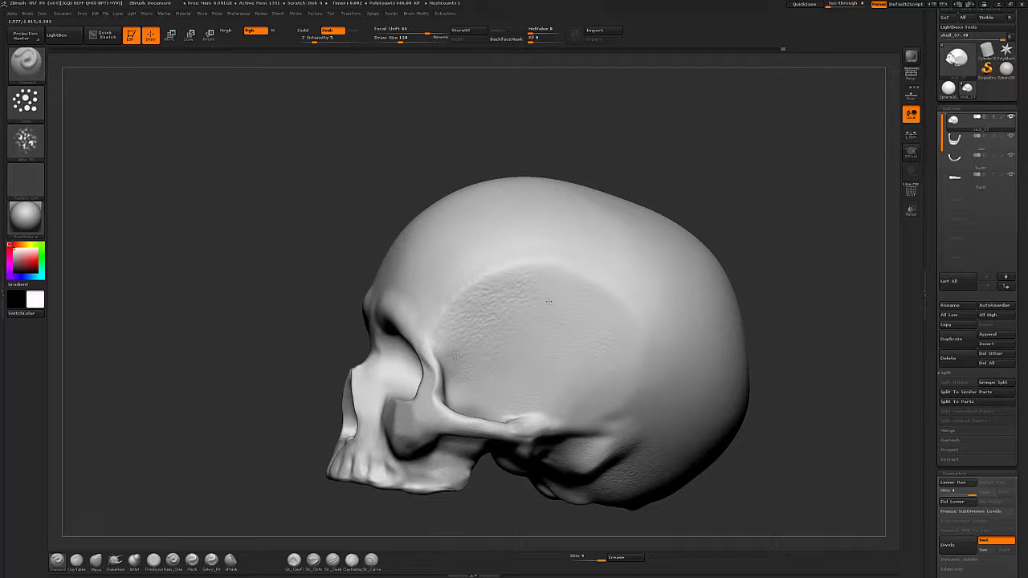
pyautogui.keyDown('alt'); pyautogui.moveTo(800, 424); pyautogui.dragTo(719, 379); pyautogui.keyUp('alt')
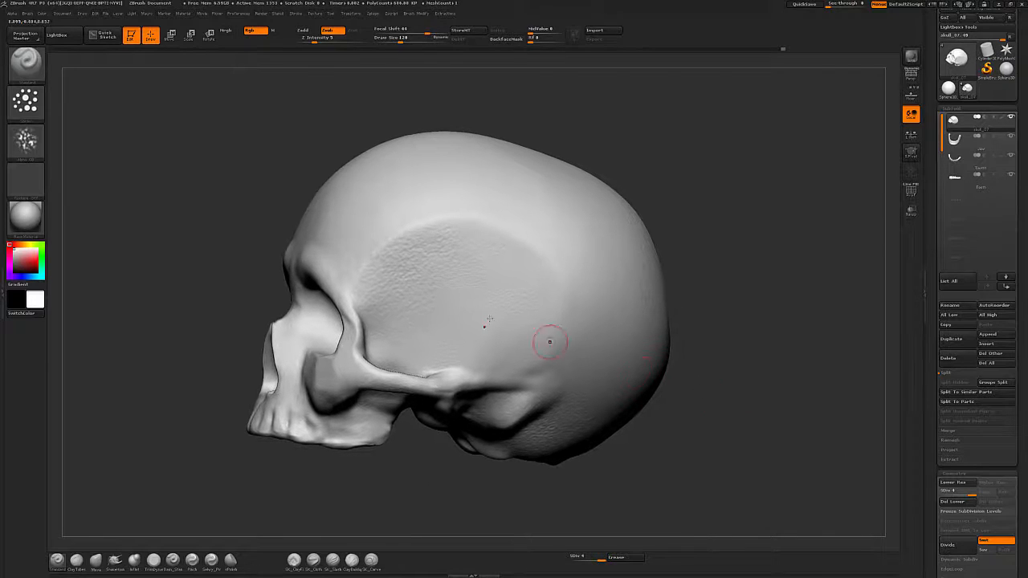
# Smooth the edge of the textured patch on the skull's temple.
pyautogui.keyDown('shift'); pyautogui.moveTo(416, 274); pyautogui.dragTo(444, 256); pyautogui.keyUp('shift')
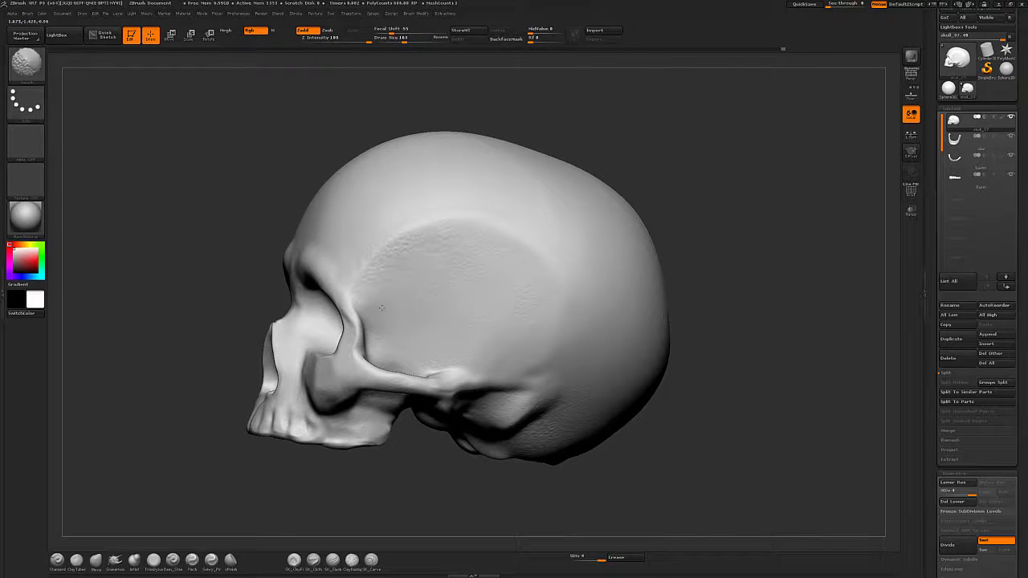
pyautogui.press('shift')
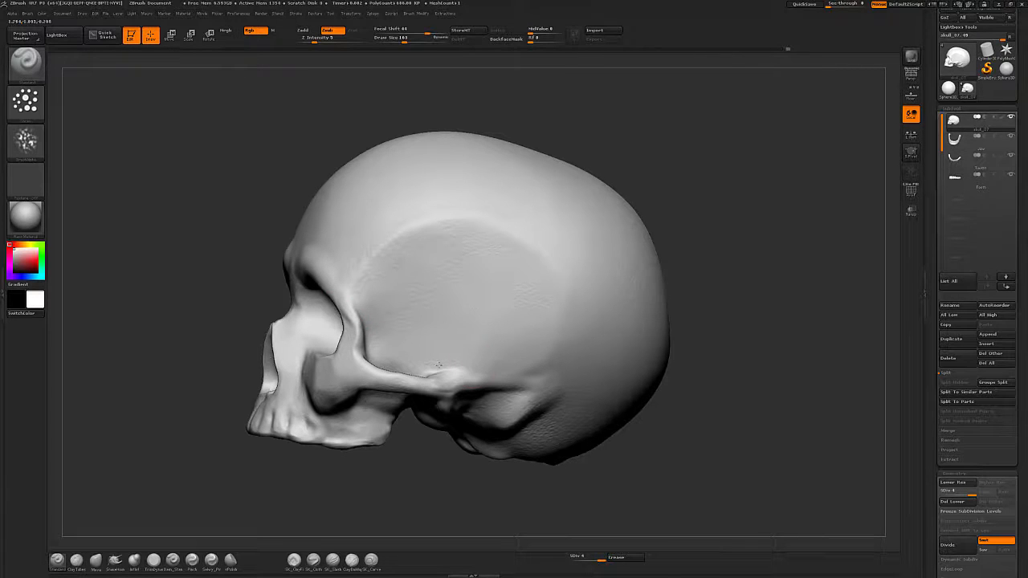
pyautogui.keyDown('alt'); pyautogui.moveTo(684, 465); pyautogui.dragTo(637, 466); pyautogui.keyUp('alt')
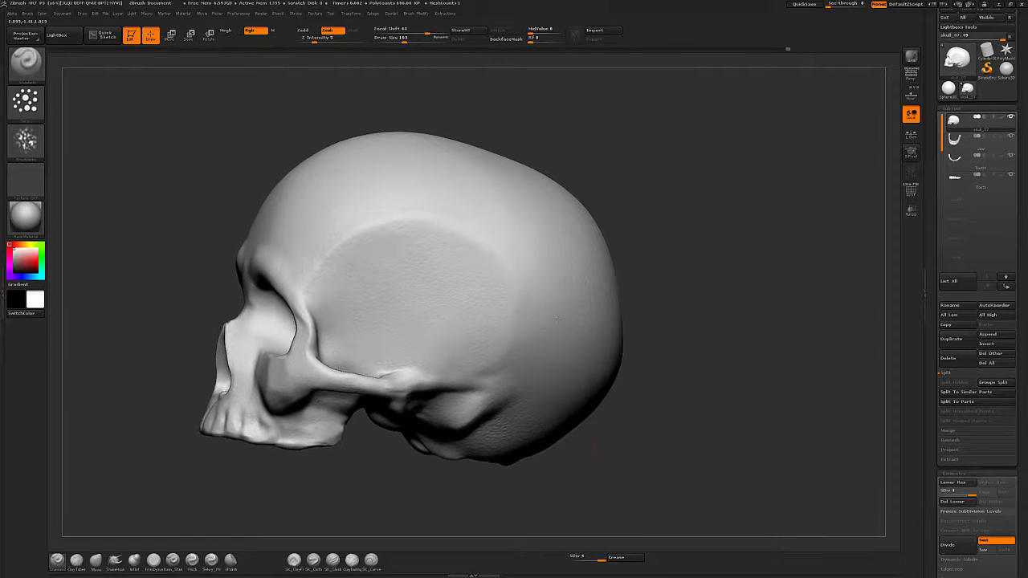
pyautogui.moveTo(672, 324); pyautogui.dragTo(541, 285)
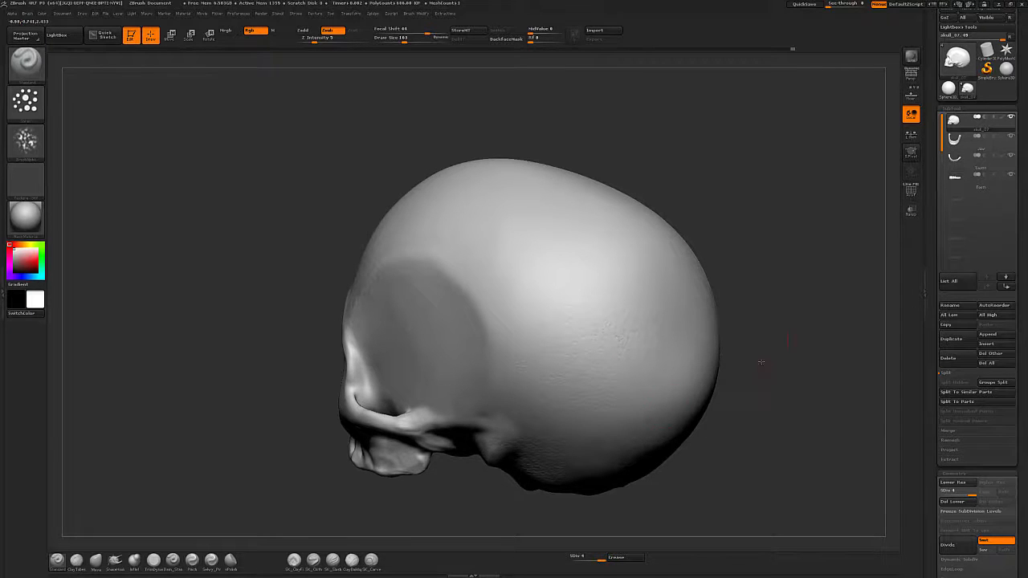
pyautogui.moveTo(757, 360)
pyautogui.mouseDown()
pyautogui.moveTo(634, 257)
pyautogui.moveTo(553, 251)
pyautogui.moveTo(528, 218)
pyautogui.moveTo(765, 361)
pyautogui.moveTo(546, 440)
pyautogui.mouseUp()
# Switch to the Move brush and nudge the shape of the lower back of the cranium.
pyautogui.press('b')
pyautogui.press('m')
pyautogui.press('v')
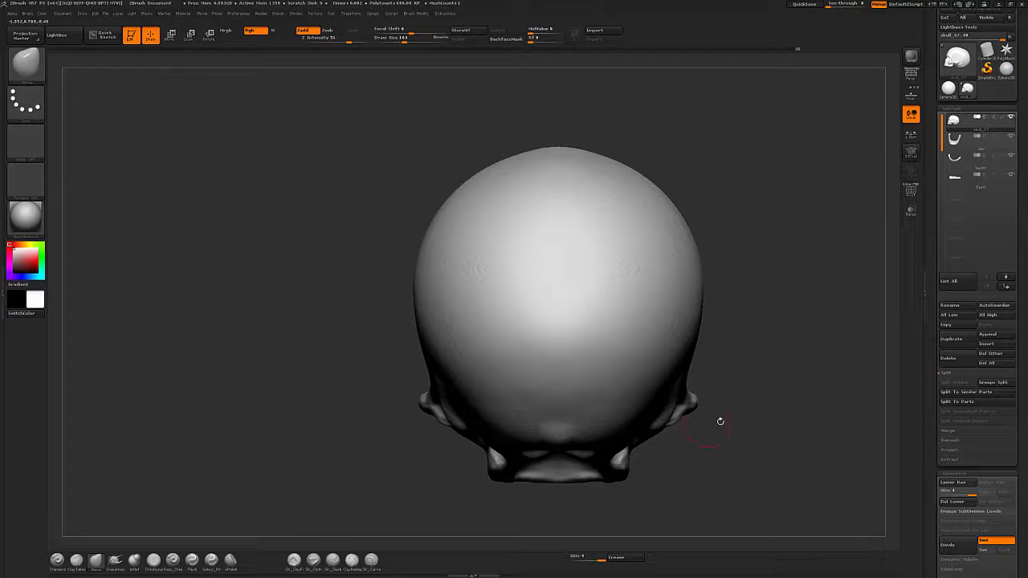
pyautogui.moveTo(557, 408); pyautogui.dragTo(549, 421)
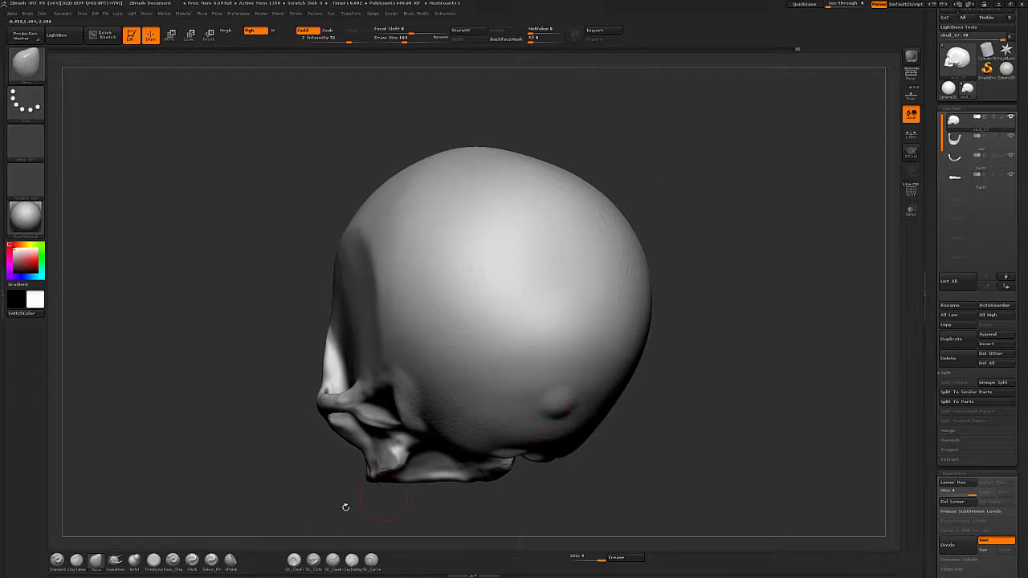
pyautogui.moveTo(345, 506); pyautogui.dragTo(604, 426)
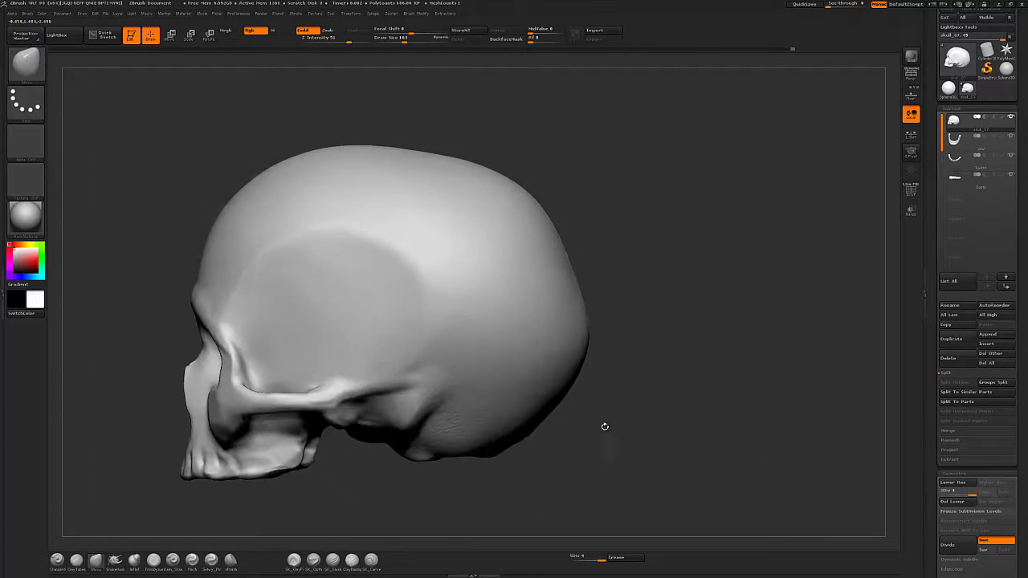
pyautogui.moveTo(542, 420); pyautogui.dragTo(540, 417)
pyautogui.moveTo(697, 438)
pyautogui.mouseDown()
pyautogui.moveTo(651, 434)
pyautogui.moveTo(692, 447)
pyautogui.moveTo(689, 458)
pyautogui.mouseUp()
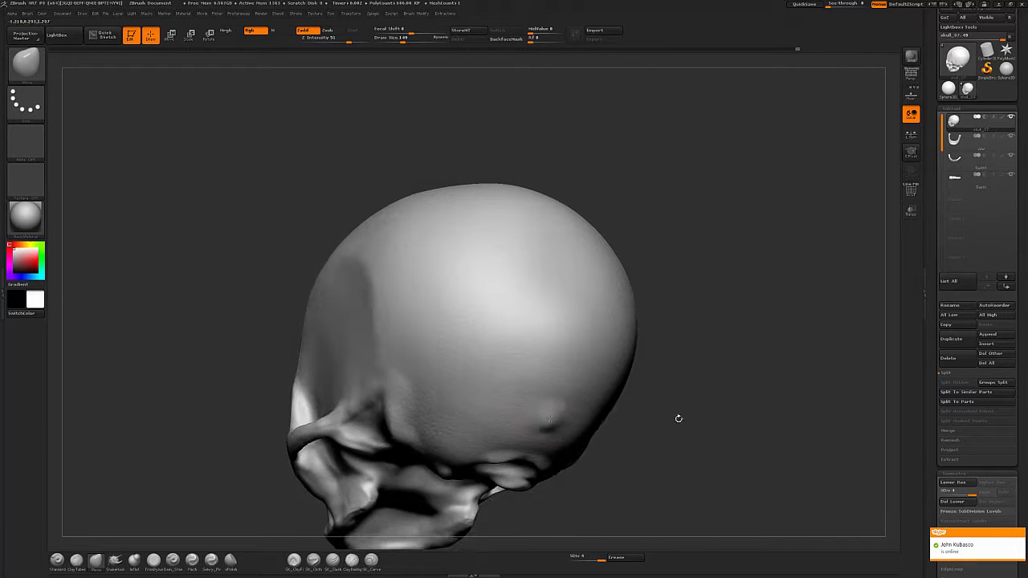
pyautogui.moveTo(679, 418); pyautogui.dragTo(725, 418)
# Try carving strokes across the back of the cranium with Dam_Standard, stepping down and back up a subdivision level.
pyautogui.click(173, 560)
pyautogui.press(']')
pyautogui.moveTo(232, 523); pyautogui.dragTo(193, 522)
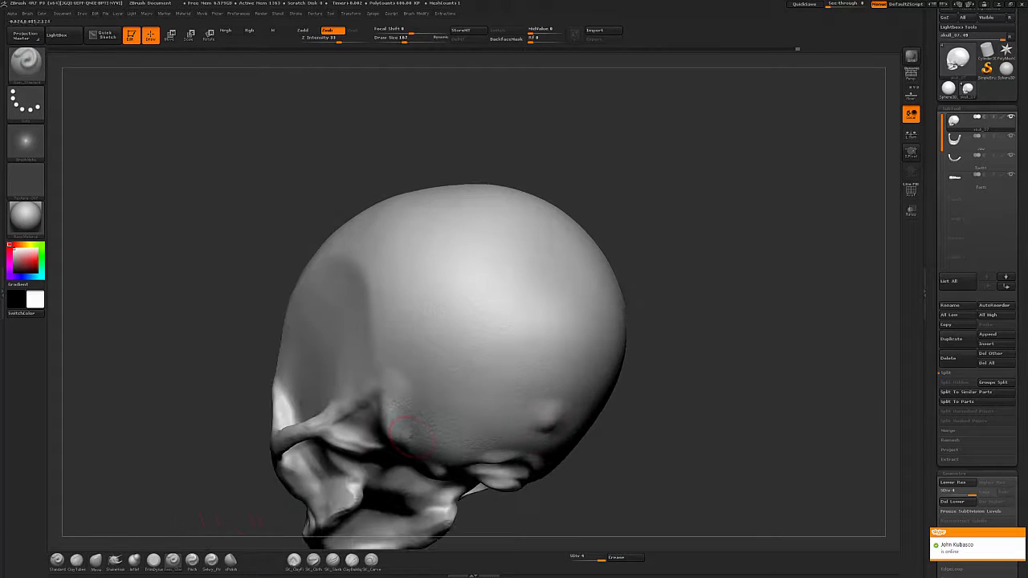
pyautogui.moveTo(413, 436)
pyautogui.mouseDown()
pyautogui.moveTo(448, 423)
pyautogui.moveTo(575, 432)
pyautogui.mouseUp()
pyautogui.hotkey('ctrl', 'z')
pyautogui.moveTo(575, 432)
pyautogui.mouseDown()
pyautogui.moveTo(513, 410)
pyautogui.moveTo(436, 407)
pyautogui.moveTo(569, 429)
pyautogui.mouseUp()
pyautogui.hotkey('ctrl', 'z')
pyautogui.hotkey('shift', 'd')
pyautogui.hotkey('shift', 'd')
pyautogui.moveTo(475, 424)
pyautogui.keyDown('shift'); pyautogui.mouseDown()
pyautogui.moveTo(436, 431)
pyautogui.moveTo(562, 426)
pyautogui.mouseUp(); pyautogui.keyUp('shift')
pyautogui.moveTo(655, 434)
pyautogui.mouseDown()
pyautogui.moveTo(699, 452)
pyautogui.moveTo(661, 422)
pyautogui.mouseUp()
pyautogui.press('d')
pyautogui.press('d')
# Select the Standard brush and spray bone texture on the back of the cranium and the jaw area.
pyautogui.press('b')
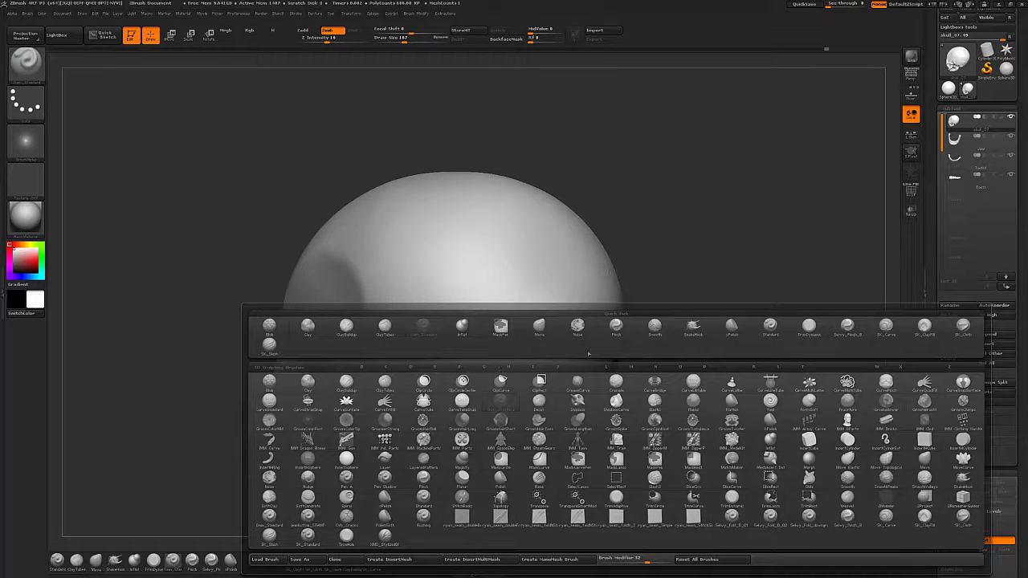
pyautogui.press('s')
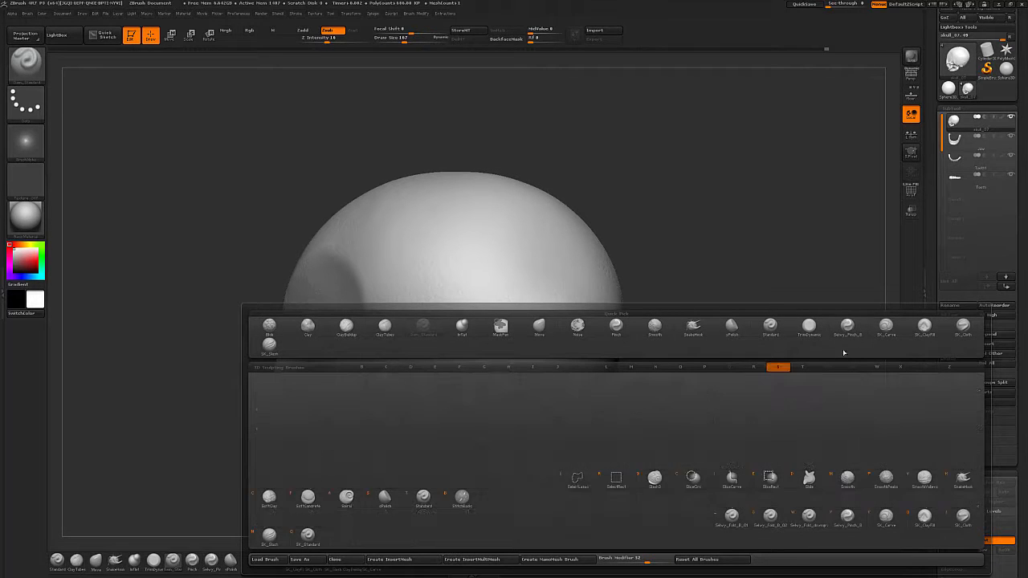
pyautogui.click(769, 327)
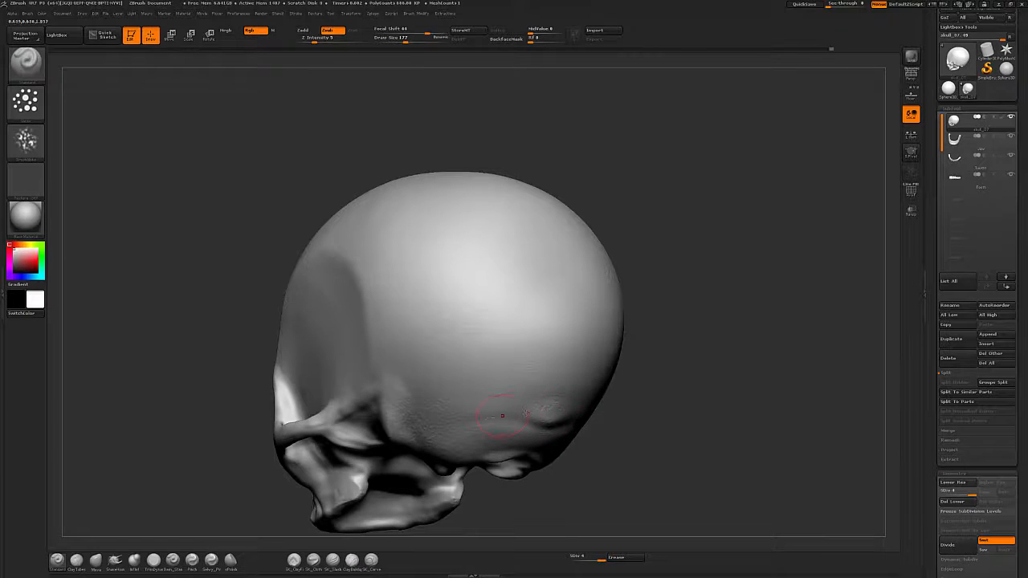
pyautogui.keyDown('shift'); pyautogui.moveTo(586, 408); pyautogui.dragTo(550, 410); pyautogui.keyUp('shift')
pyautogui.keyDown('alt'); pyautogui.moveTo(576, 529); pyautogui.dragTo(628, 448); pyautogui.keyUp('alt')
pyautogui.moveTo(628, 448); pyautogui.dragTo(771, 462)
pyautogui.press('s')
pyautogui.click(325, 405)
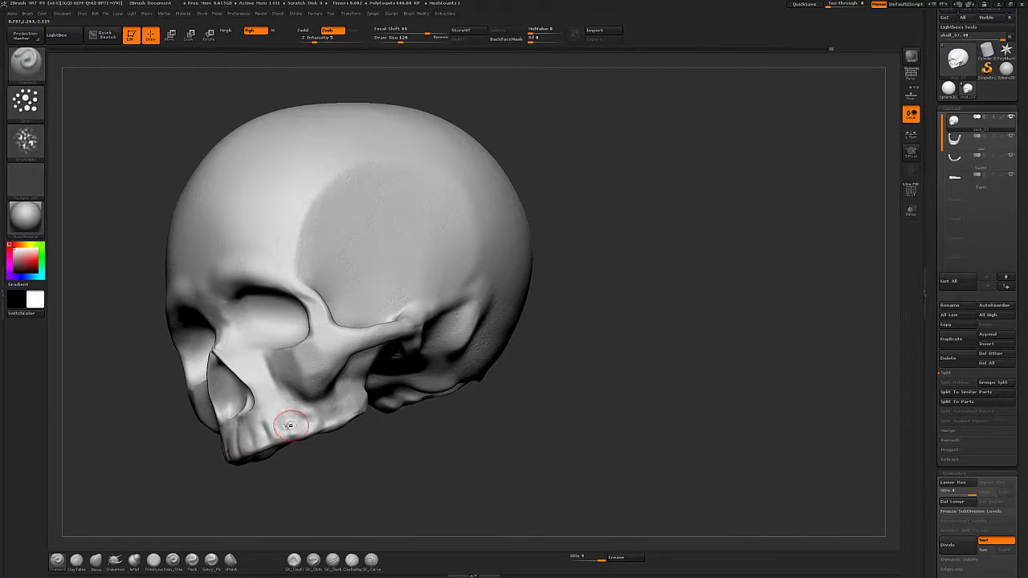
pyautogui.moveTo(291, 425); pyautogui.dragTo(294, 422)
pyautogui.moveTo(423, 447); pyautogui.dragTo(482, 446)
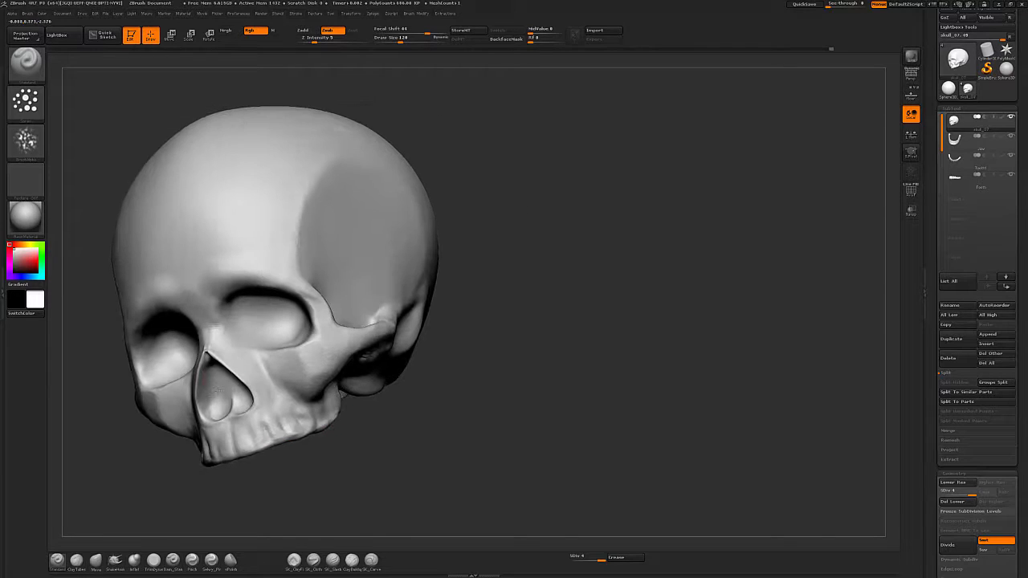
pyautogui.keyDown('alt'); pyautogui.moveTo(511, 329); pyautogui.dragTo(602, 361); pyautogui.keyUp('alt')
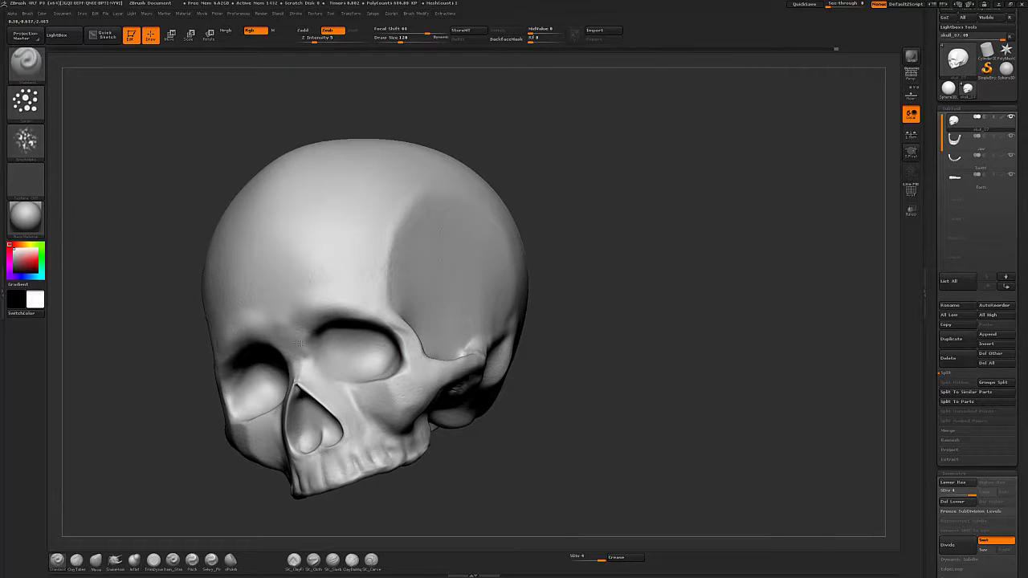
pyautogui.moveTo(571, 312)
pyautogui.keyDown('alt'); pyautogui.mouseDown()
pyautogui.moveTo(613, 342)
pyautogui.moveTo(739, 344)
pyautogui.moveTo(689, 348)
pyautogui.mouseUp(); pyautogui.keyUp('alt')
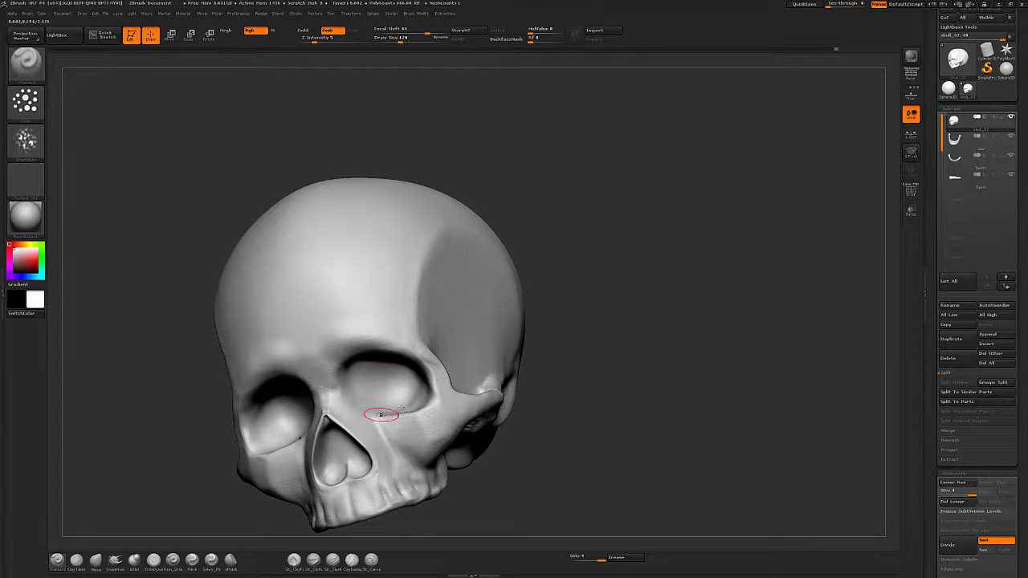
# Set SmoothValleys as the sculpting smoothing brush.
pyautogui.press('b')
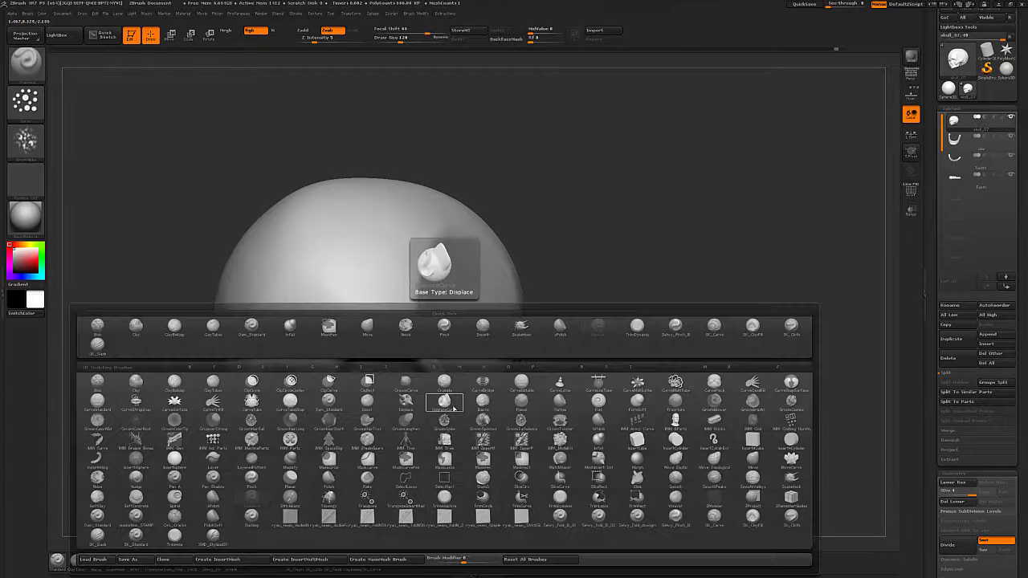
pyautogui.press('s')
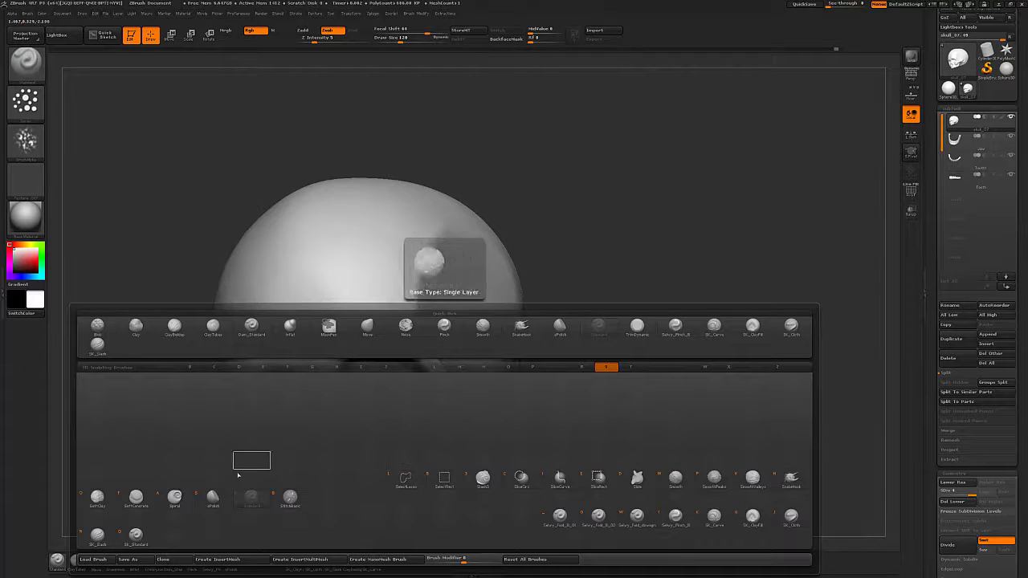
pyautogui.click(751, 479)
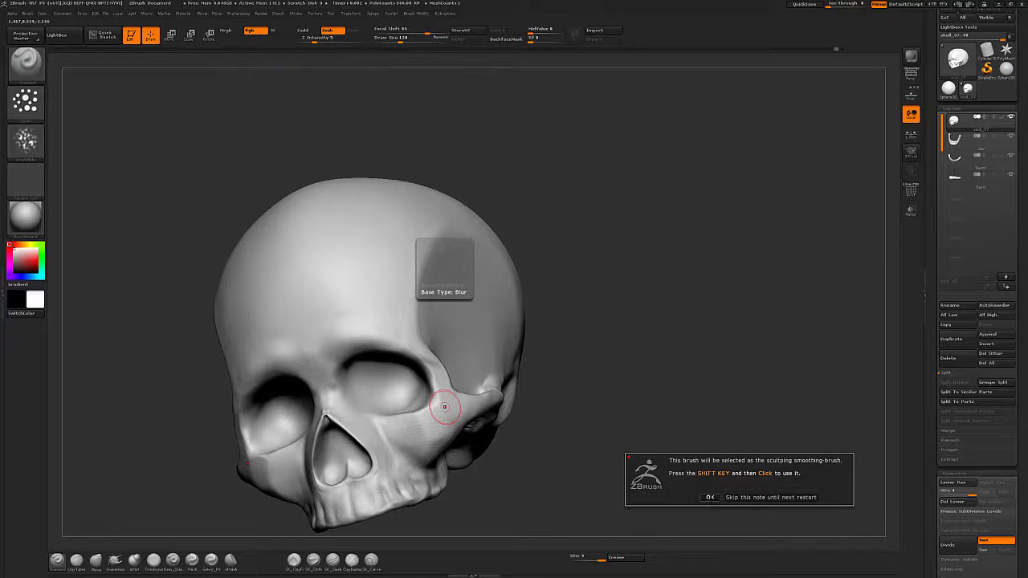
# Dismiss the brush note and smooth a patch on the side of the cranium with the SmoothValleys brush.
pyautogui.click(710, 497)
pyautogui.moveTo(628, 425); pyautogui.dragTo(700, 407)
pyautogui.press('shift')
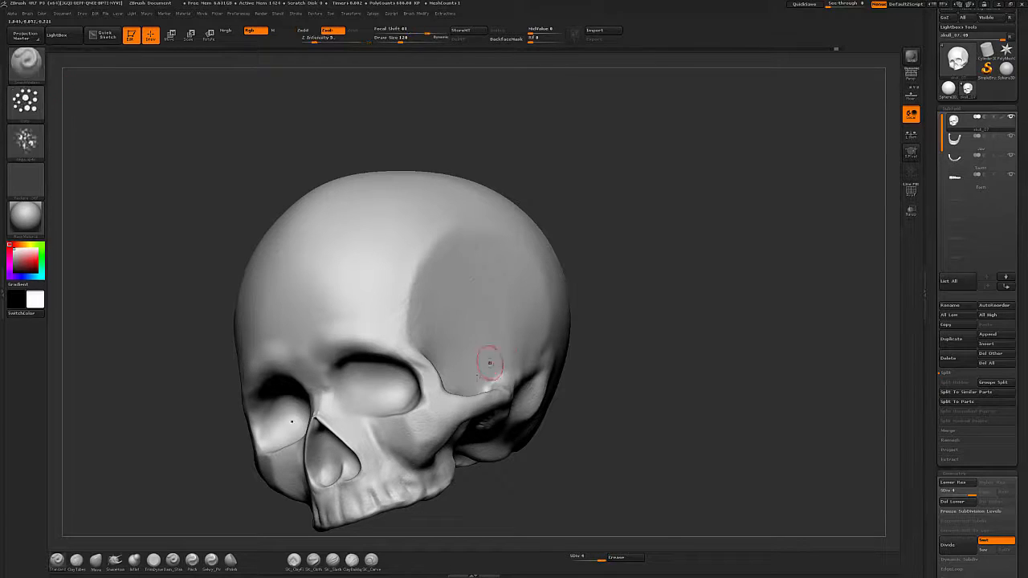
pyautogui.keyDown('shift'); pyautogui.moveTo(442, 421); pyautogui.dragTo(443, 412); pyautogui.keyUp('shift')
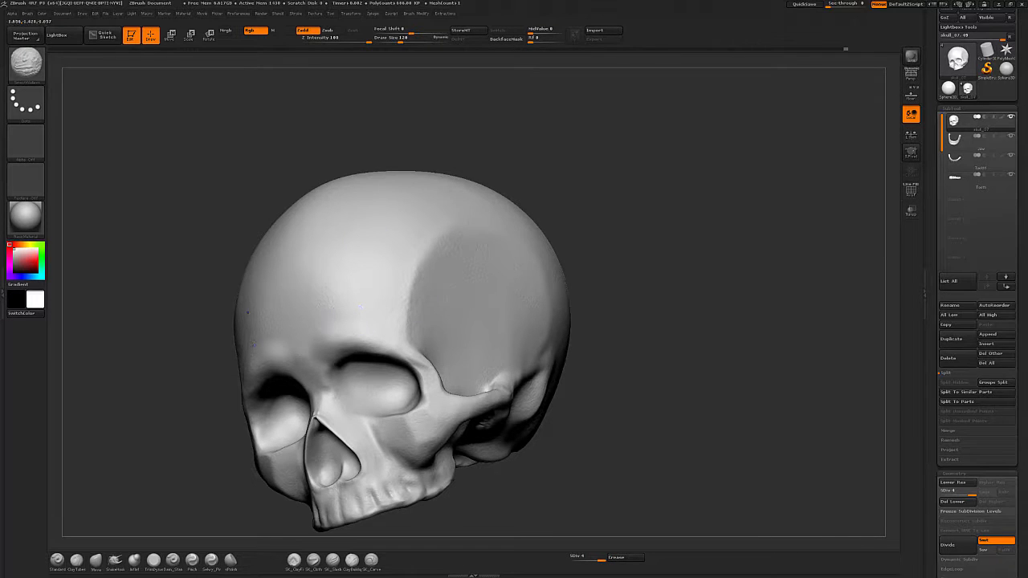
pyautogui.moveTo(700, 300); pyautogui.dragTo(544, 300)
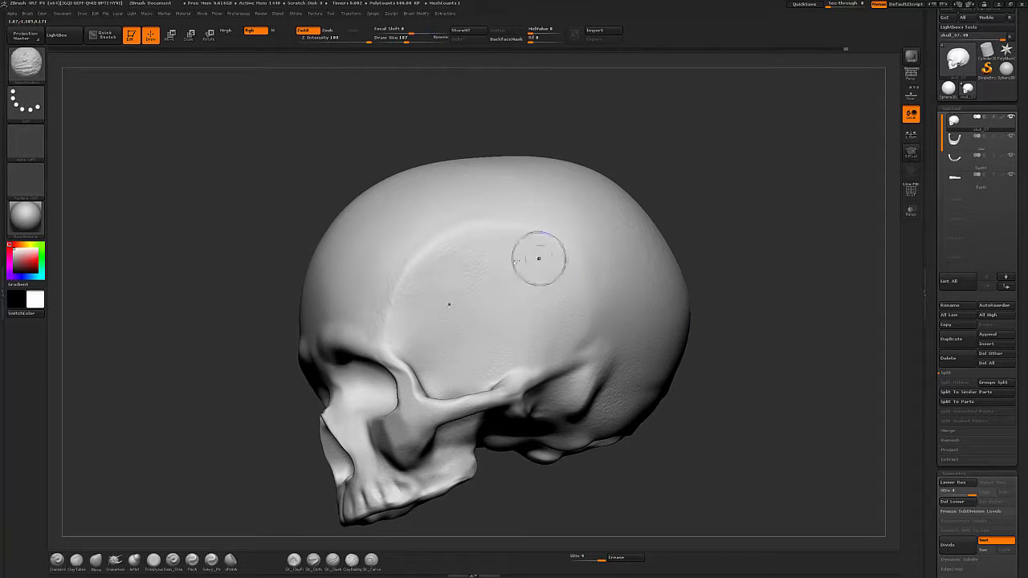
pyautogui.moveTo(493, 379); pyautogui.dragTo(624, 436)
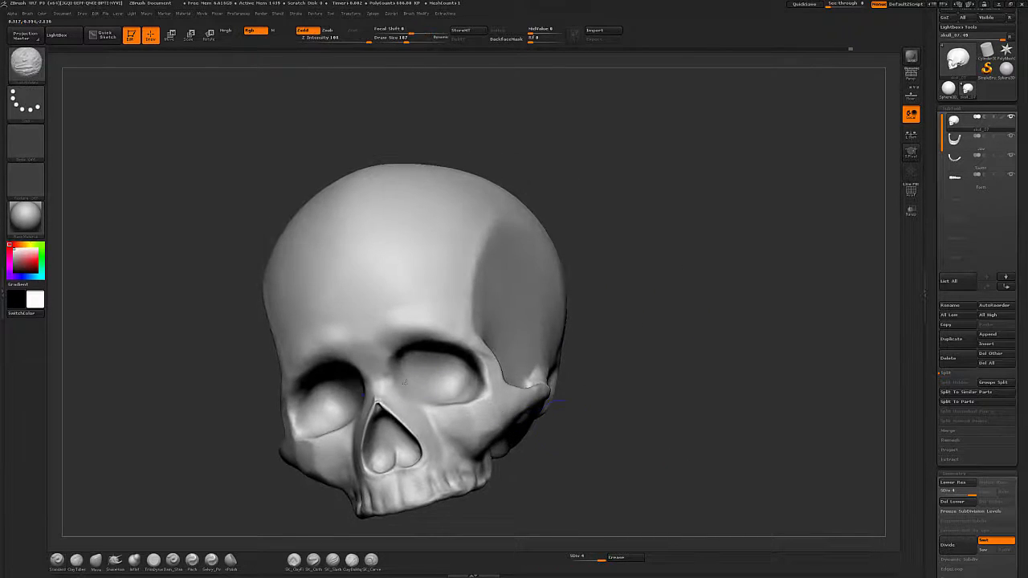
pyautogui.moveTo(739, 471)
pyautogui.mouseDown()
pyautogui.moveTo(626, 459)
pyautogui.moveTo(775, 468)
pyautogui.moveTo(702, 438)
pyautogui.mouseUp()
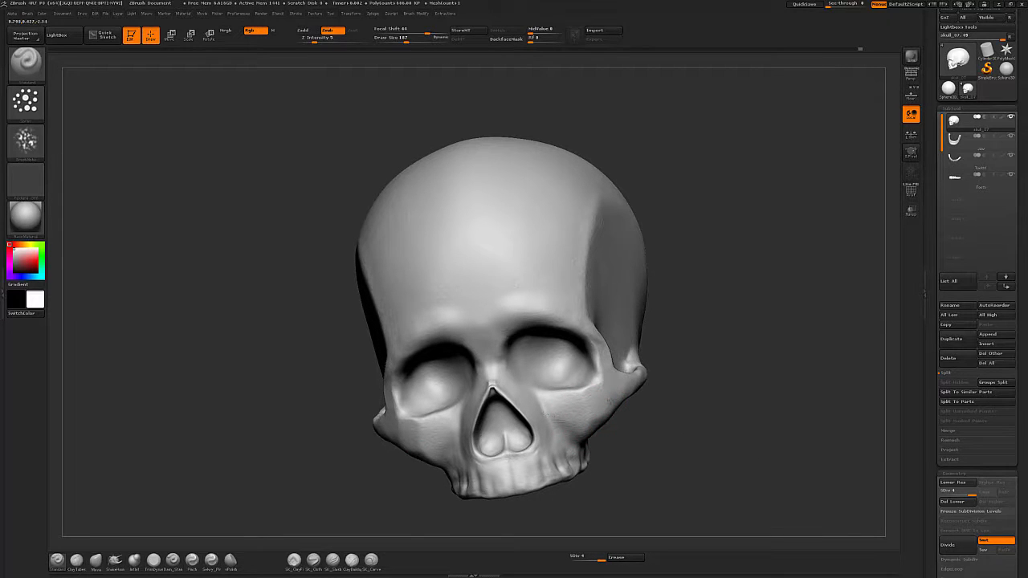
pyautogui.moveTo(753, 441)
pyautogui.keyDown('alt'); pyautogui.mouseDown()
pyautogui.moveTo(703, 445)
pyautogui.moveTo(634, 315)
pyautogui.mouseUp(); pyautogui.keyUp('alt')
# Select the jaw subtool and reduce the brush's draw size for working on it.
pyautogui.click(970, 142)
pyautogui.moveTo(634, 402)
pyautogui.mouseDown()
pyautogui.moveTo(631, 355)
pyautogui.moveTo(647, 375)
pyautogui.mouseUp()
pyautogui.moveTo(648, 374); pyautogui.dragTo(600, 377)
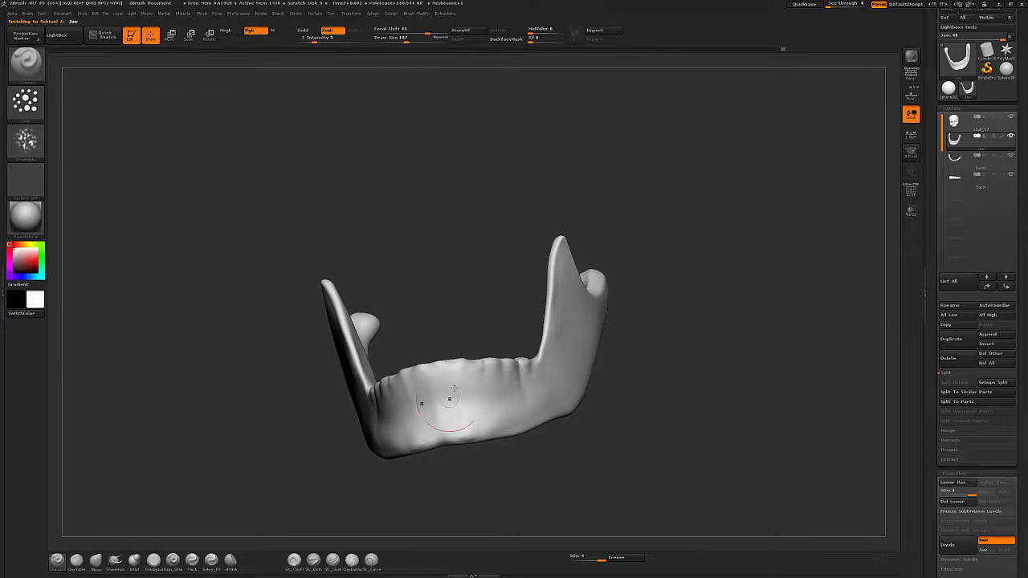
pyautogui.press('s')
pyautogui.click(452, 391)
pyautogui.moveTo(663, 357); pyautogui.dragTo(611, 370)
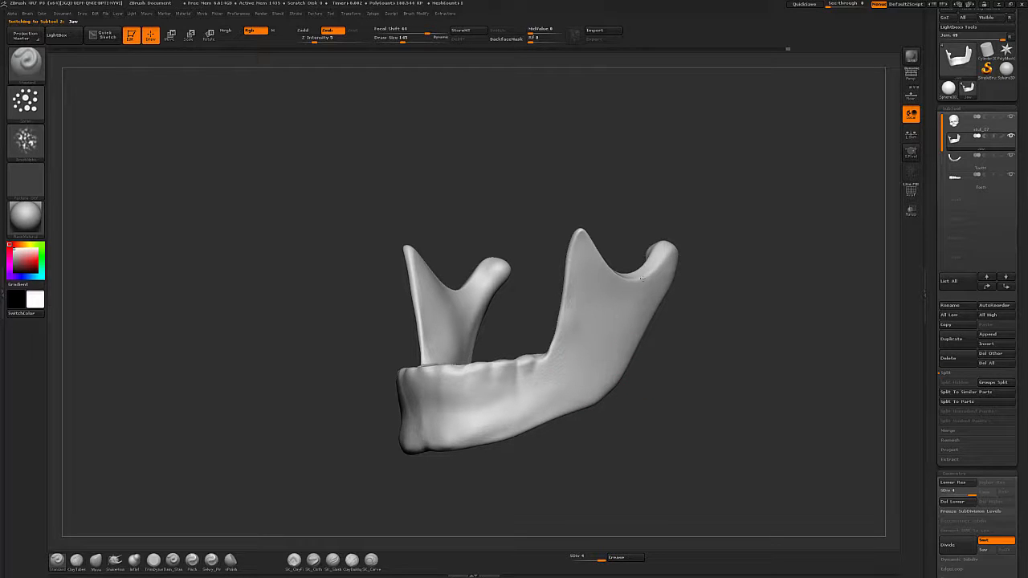
pyautogui.moveTo(675, 377); pyautogui.dragTo(533, 402)
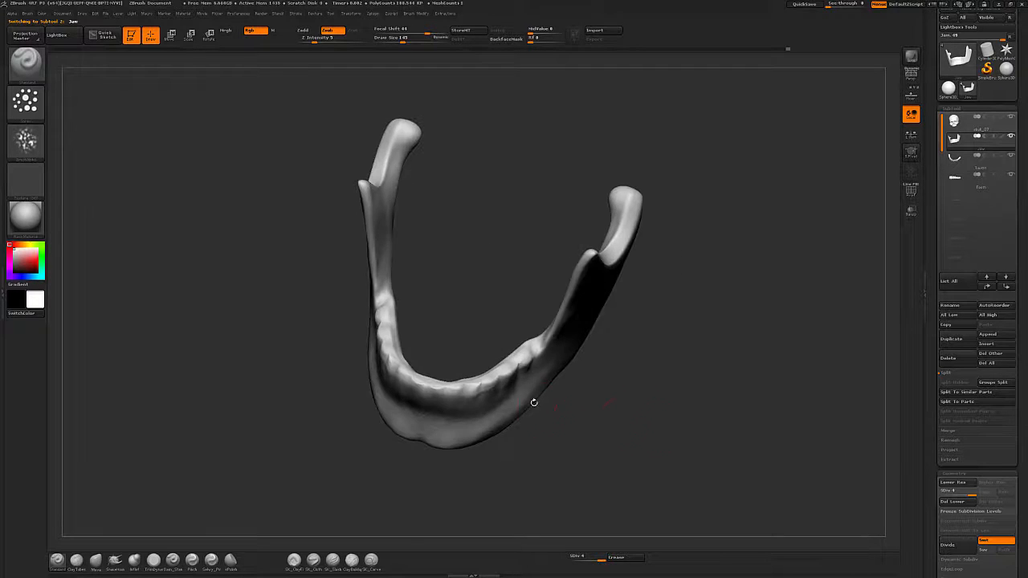
pyautogui.moveTo(578, 373); pyautogui.dragTo(482, 273)
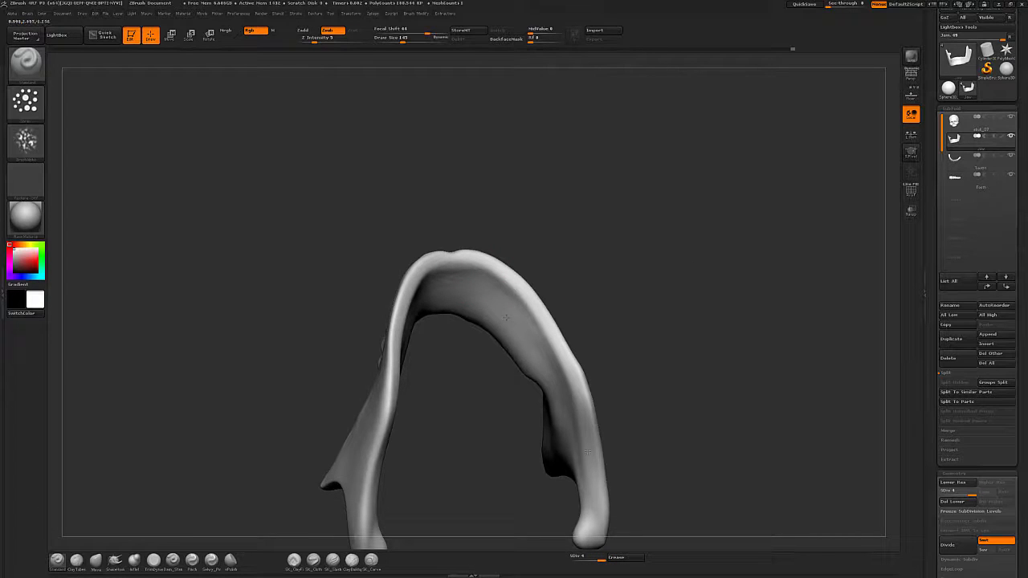
pyautogui.keyDown('alt'); pyautogui.moveTo(656, 391); pyautogui.dragTo(655, 309); pyautogui.keyUp('alt')
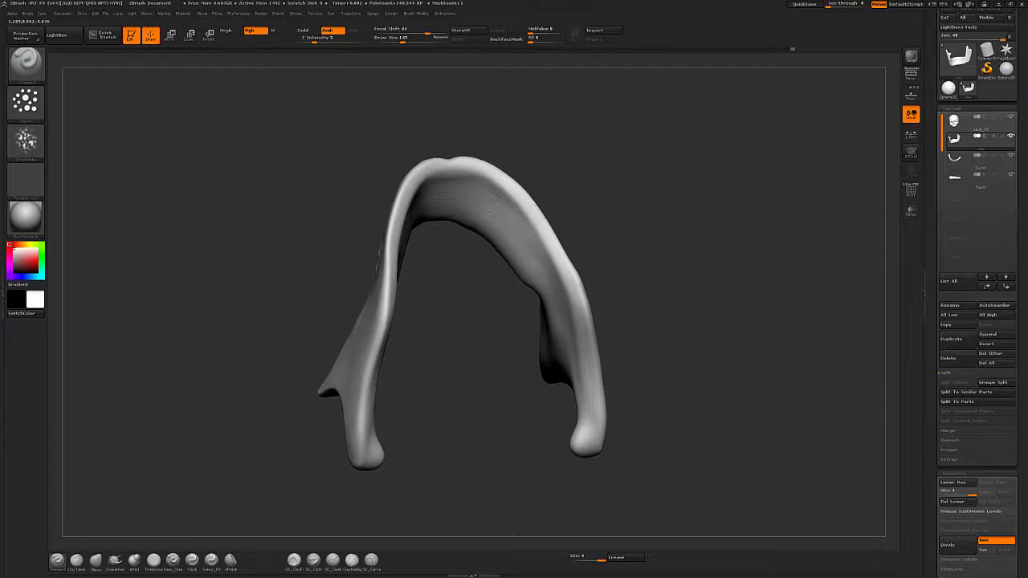
pyautogui.moveTo(608, 161); pyautogui.dragTo(691, 257)
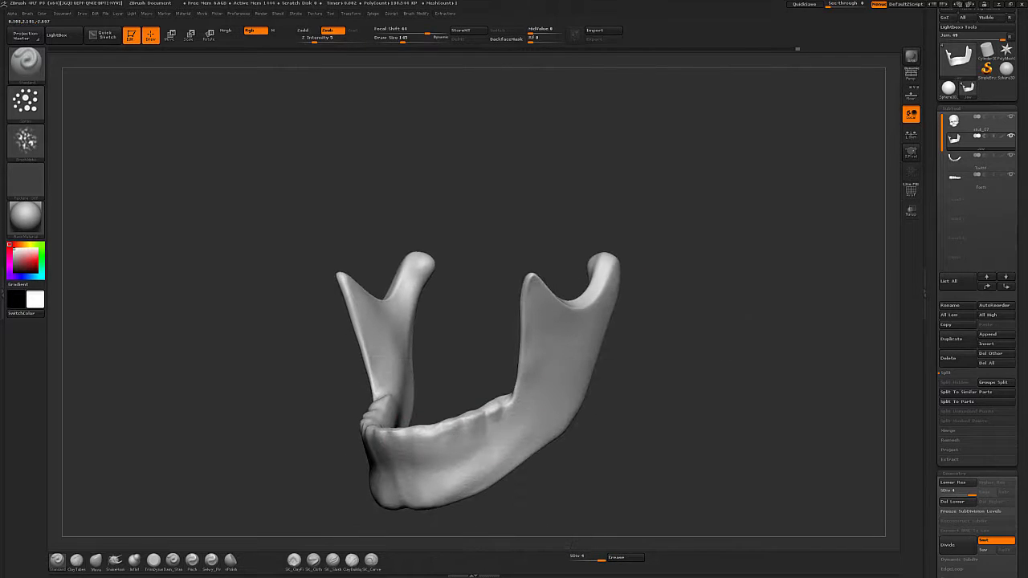
pyautogui.keyDown('alt'); pyautogui.moveTo(615, 430); pyautogui.dragTo(655, 363); pyautogui.keyUp('alt')
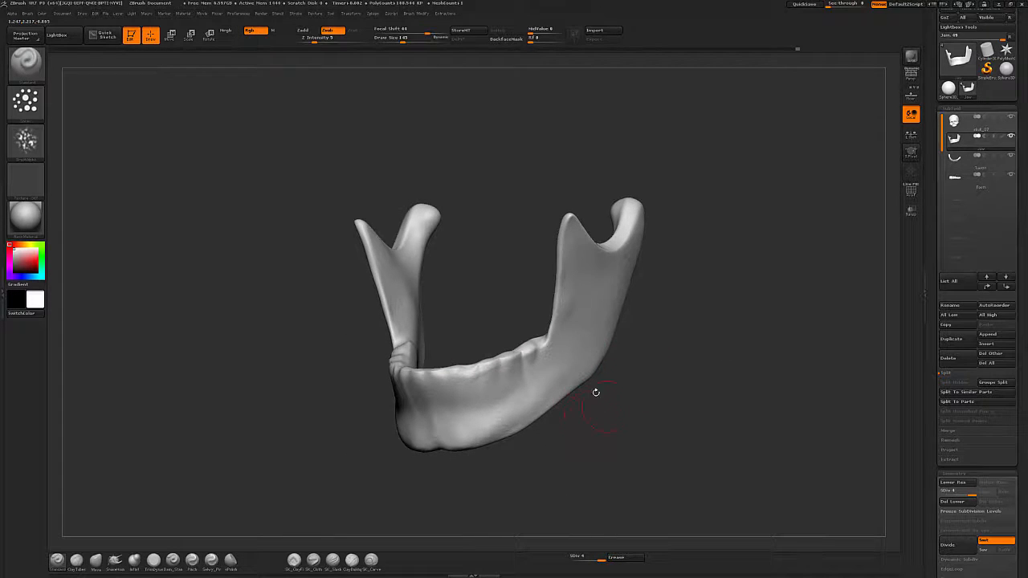
# Choose a different alpha for the brush from the alpha picker and shrink the brush further.
pyautogui.click(26, 141)
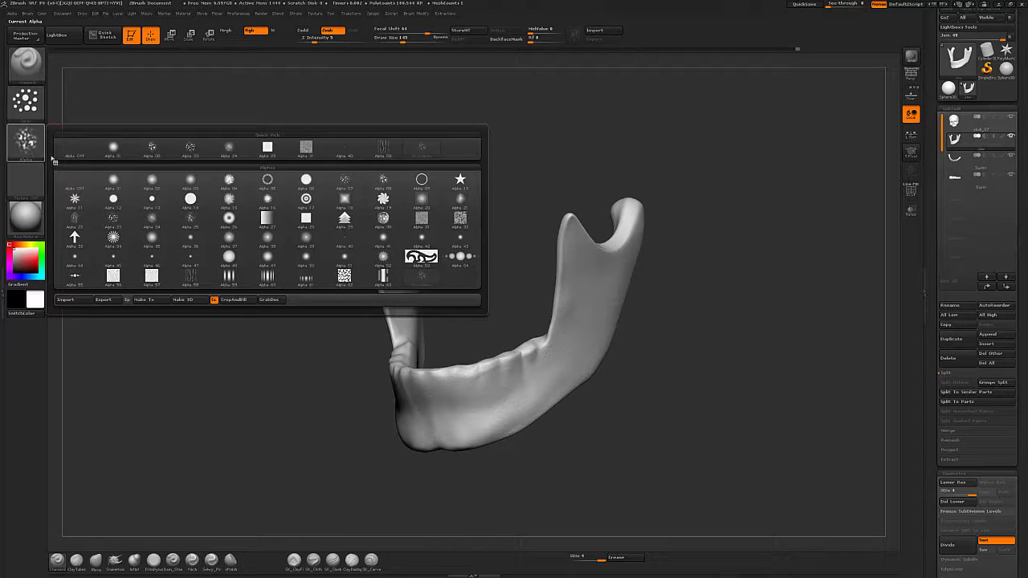
pyautogui.click(343, 151)
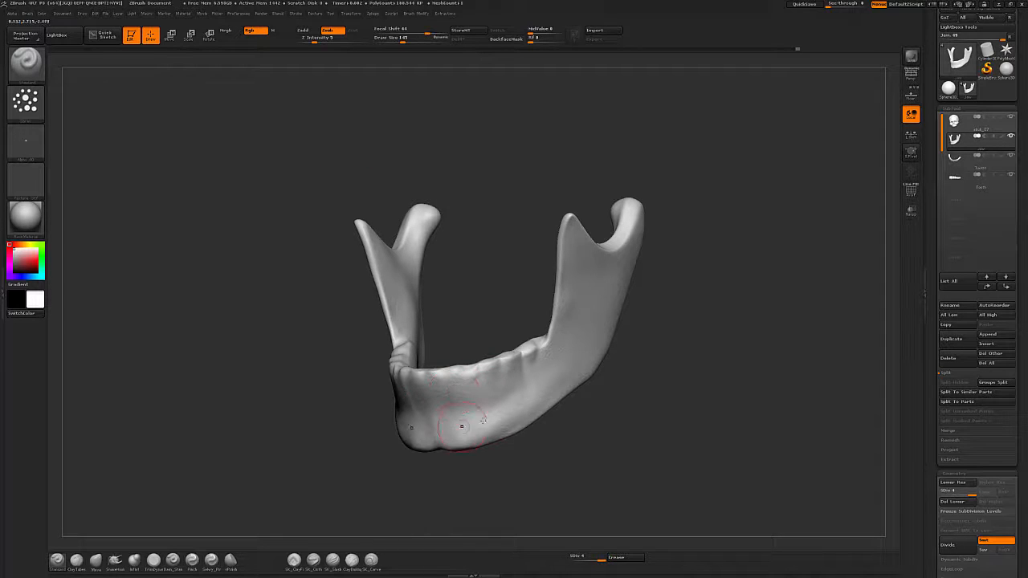
pyautogui.press('[')
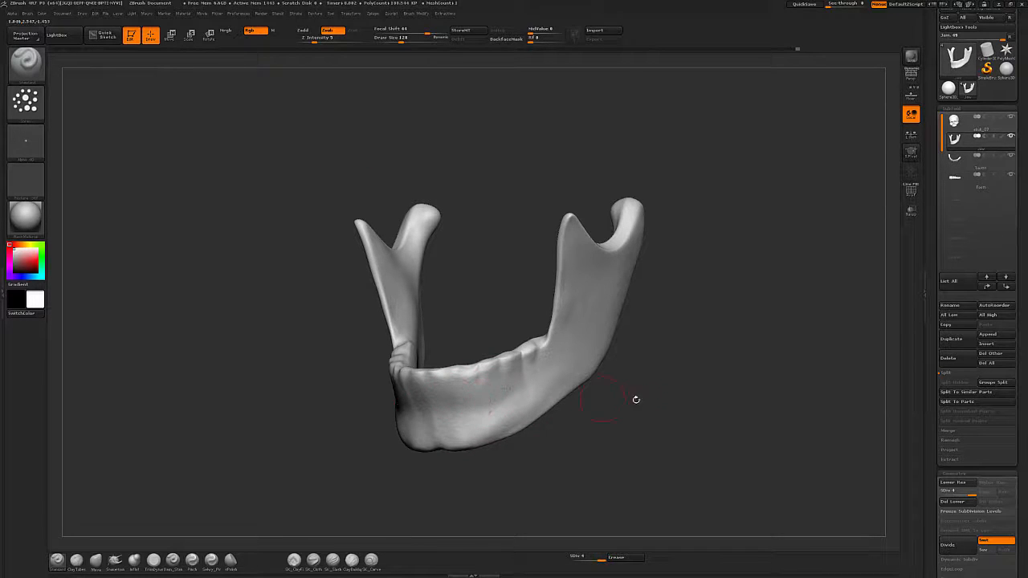
pyautogui.moveTo(636, 399); pyautogui.dragTo(509, 391)
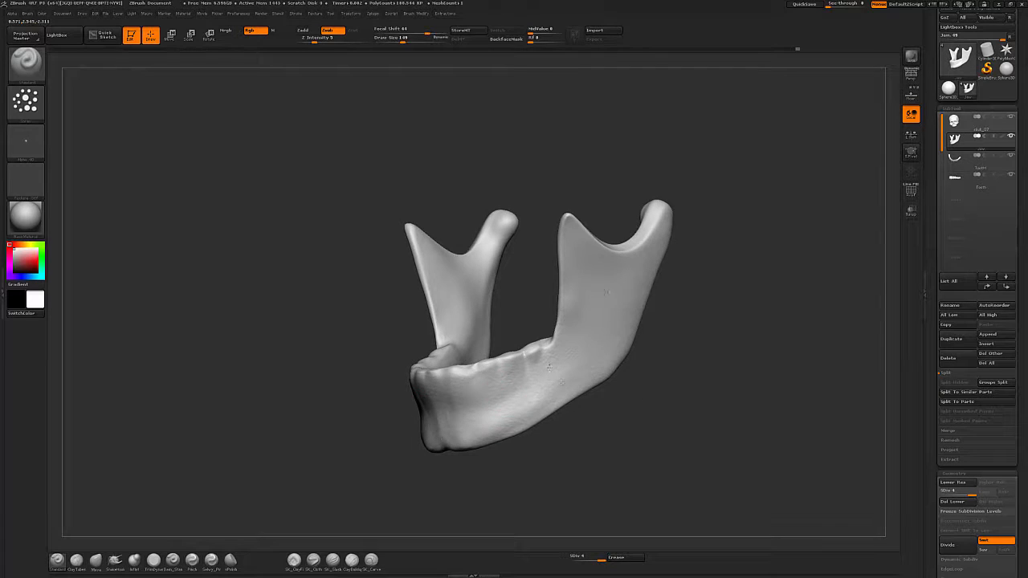
pyautogui.moveTo(695, 287); pyautogui.dragTo(613, 348)
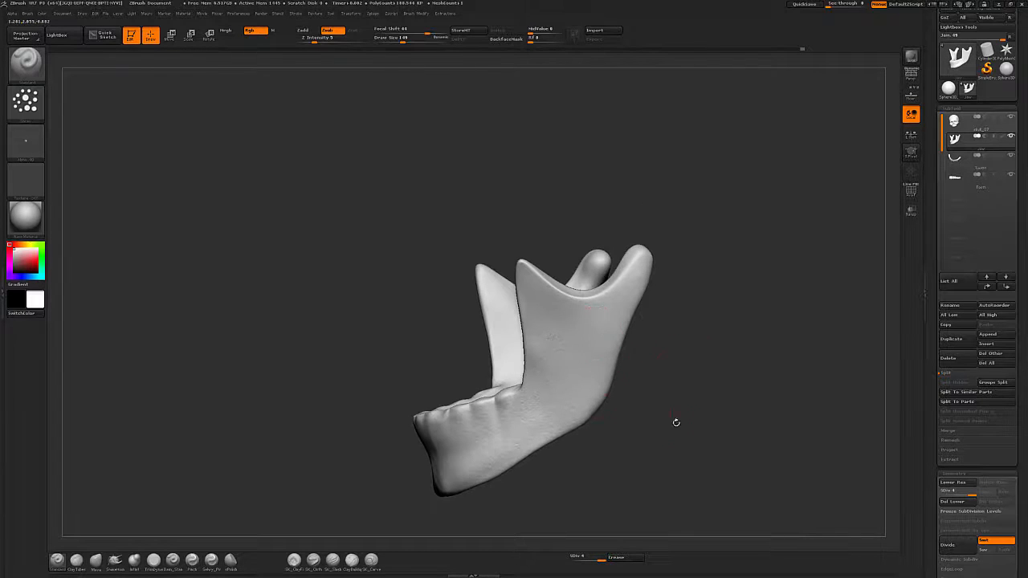
pyautogui.moveTo(825, 460); pyautogui.dragTo(565, 345)
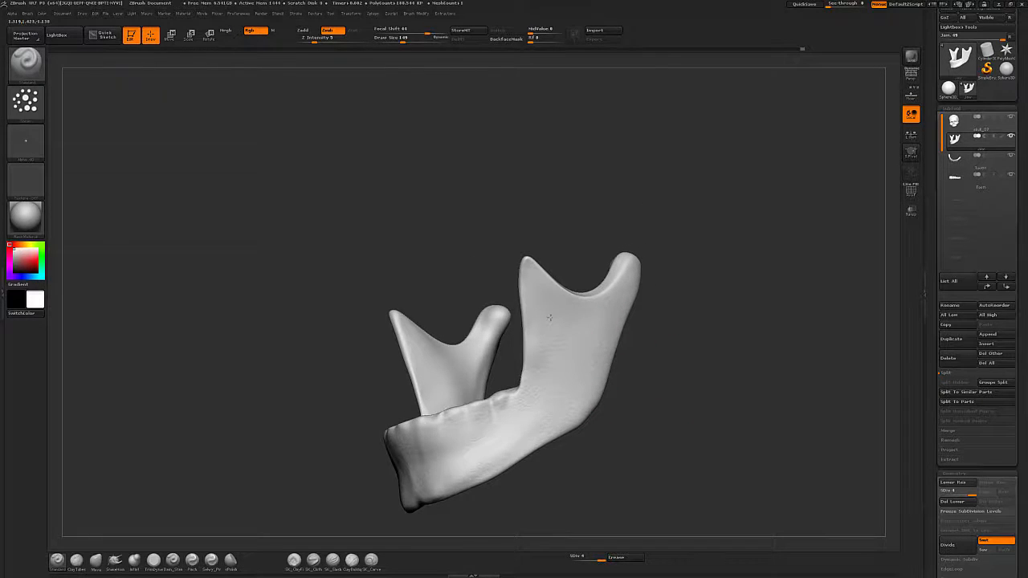
pyautogui.moveTo(638, 355)
pyautogui.mouseDown()
pyautogui.moveTo(703, 395)
pyautogui.moveTo(585, 355)
pyautogui.mouseUp()
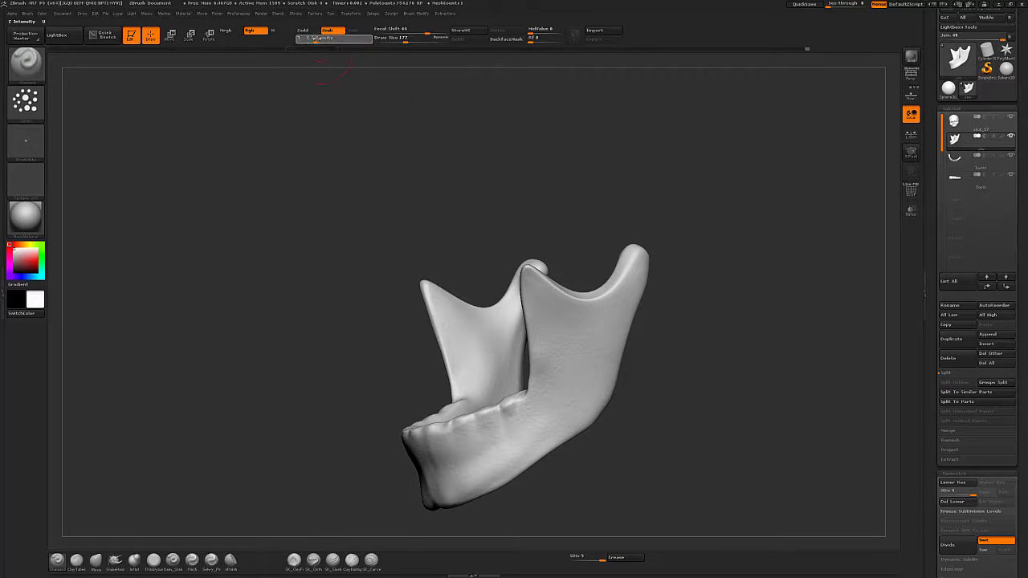
# Sculpt bone texture along the jaw's body and ramus.
pyautogui.moveTo(487, 461)
pyautogui.mouseDown()
pyautogui.moveTo(576, 394)
pyautogui.moveTo(449, 454)
pyautogui.mouseUp()
pyautogui.moveTo(555, 332); pyautogui.dragTo(594, 353)
pyautogui.moveTo(576, 448)
pyautogui.mouseDown()
pyautogui.moveTo(674, 445)
pyautogui.moveTo(737, 400)
pyautogui.mouseUp()
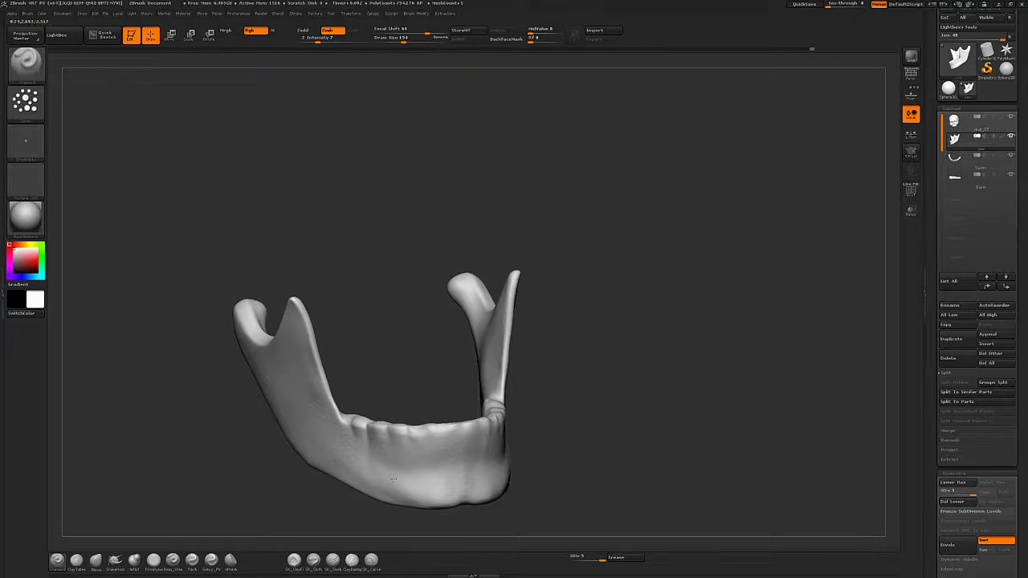
pyautogui.moveTo(515, 435); pyautogui.dragTo(477, 447)
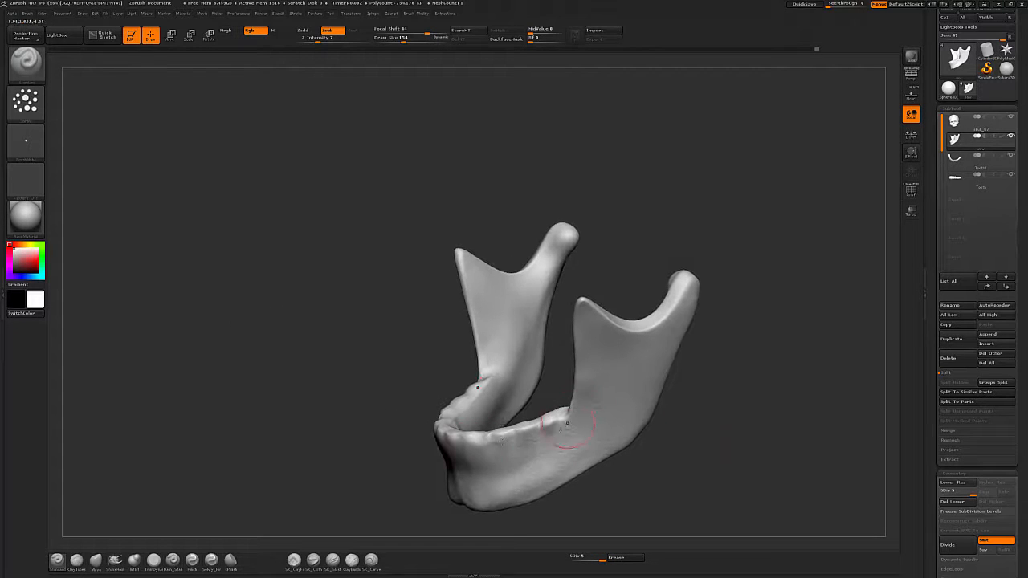
pyautogui.keyDown('shift'); pyautogui.moveTo(578, 443); pyautogui.dragTo(648, 320); pyautogui.keyUp('shift')
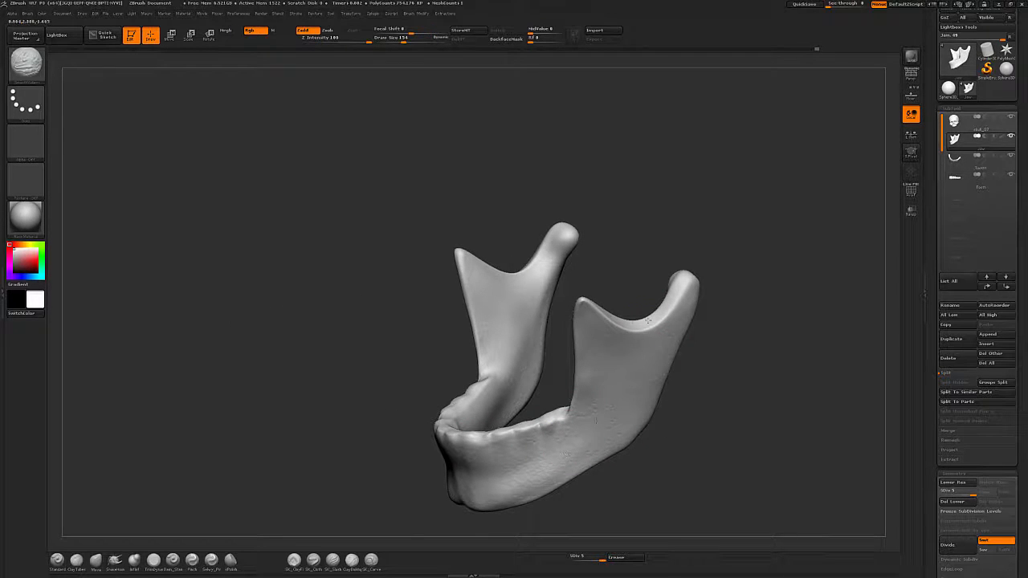
pyautogui.moveTo(564, 459)
pyautogui.keyDown('shift'); pyautogui.mouseDown()
pyautogui.moveTo(493, 474)
pyautogui.moveTo(508, 464)
pyautogui.mouseUp(); pyautogui.keyUp('shift')
pyautogui.moveTo(672, 455); pyautogui.dragTo(730, 450)
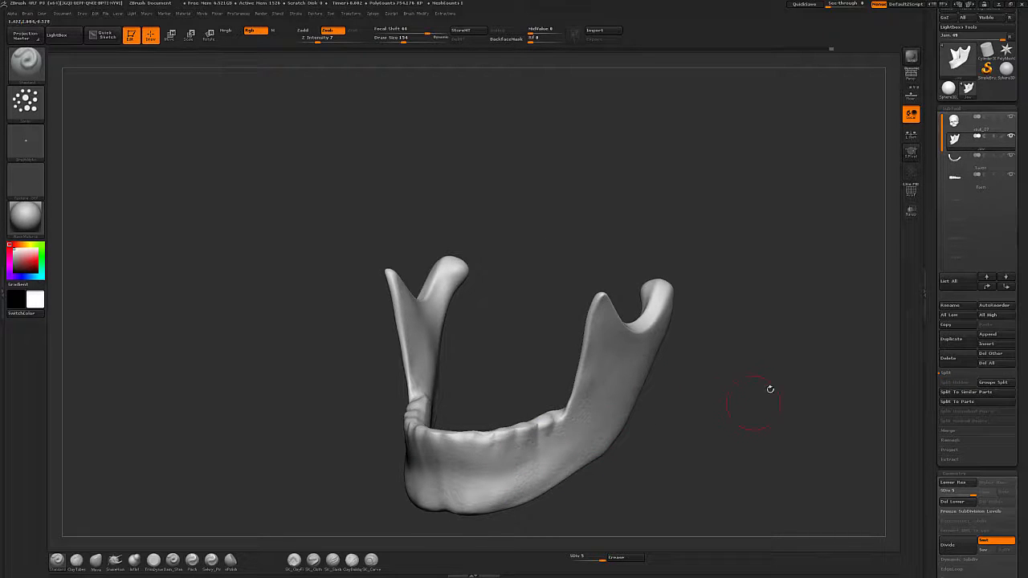
# Select the teeth subtool and set the brush draw size to 62.
pyautogui.click(1006, 189)
pyautogui.moveTo(743, 466); pyautogui.dragTo(603, 402)
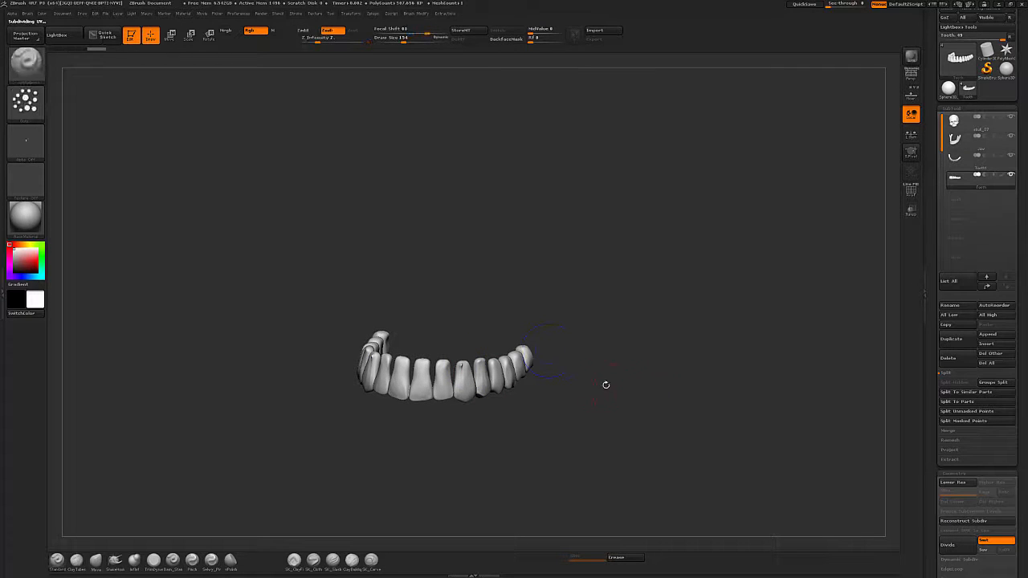
pyautogui.keyDown('alt'); pyautogui.moveTo(622, 324); pyautogui.dragTo(590, 361); pyautogui.keyUp('alt')
pyautogui.press('s')
pyautogui.click(459, 367)
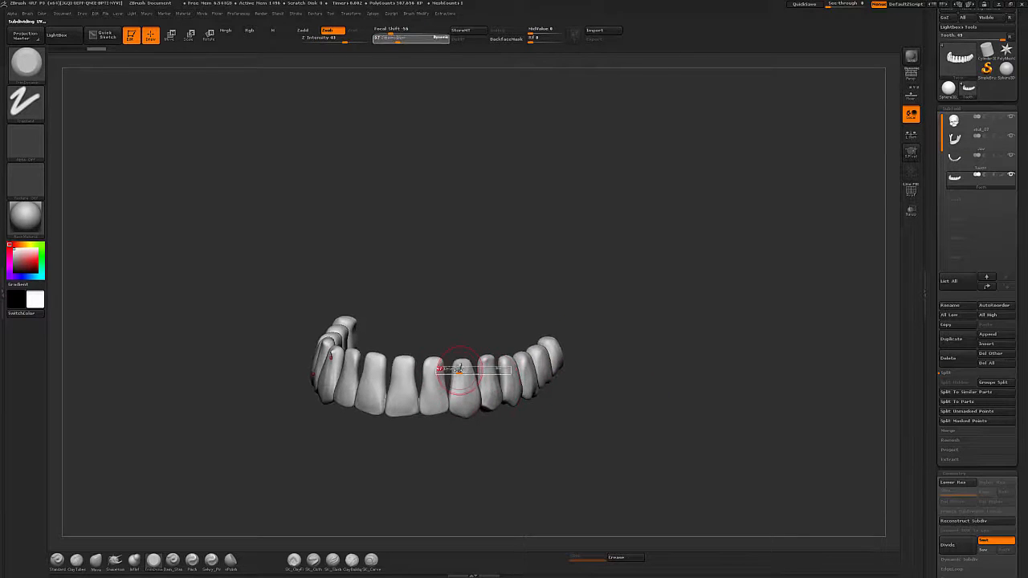
pyautogui.moveTo(460, 371)
pyautogui.keyDown('shift'); pyautogui.mouseDown()
pyautogui.moveTo(462, 383)
pyautogui.moveTo(464, 376)
pyautogui.mouseUp(); pyautogui.keyUp('shift')
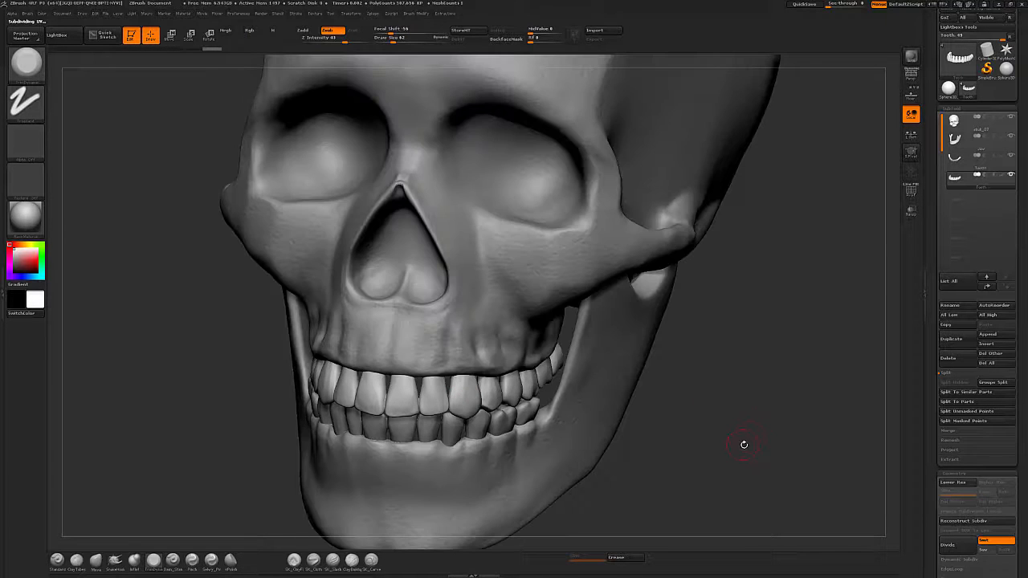
pyautogui.moveTo(741, 442)
pyautogui.mouseDown()
pyautogui.moveTo(685, 385)
pyautogui.moveTo(699, 401)
pyautogui.moveTo(697, 449)
pyautogui.moveTo(709, 424)
pyautogui.moveTo(685, 362)
pyautogui.moveTo(719, 406)
pyautogui.mouseUp()
pyautogui.moveTo(631, 415)
pyautogui.keyDown('alt'); pyautogui.mouseDown()
pyautogui.moveTo(714, 424)
pyautogui.moveTo(688, 410)
pyautogui.moveTo(670, 447)
pyautogui.moveTo(717, 376)
pyautogui.moveTo(704, 392)
pyautogui.mouseUp(); pyautogui.keyUp('alt')
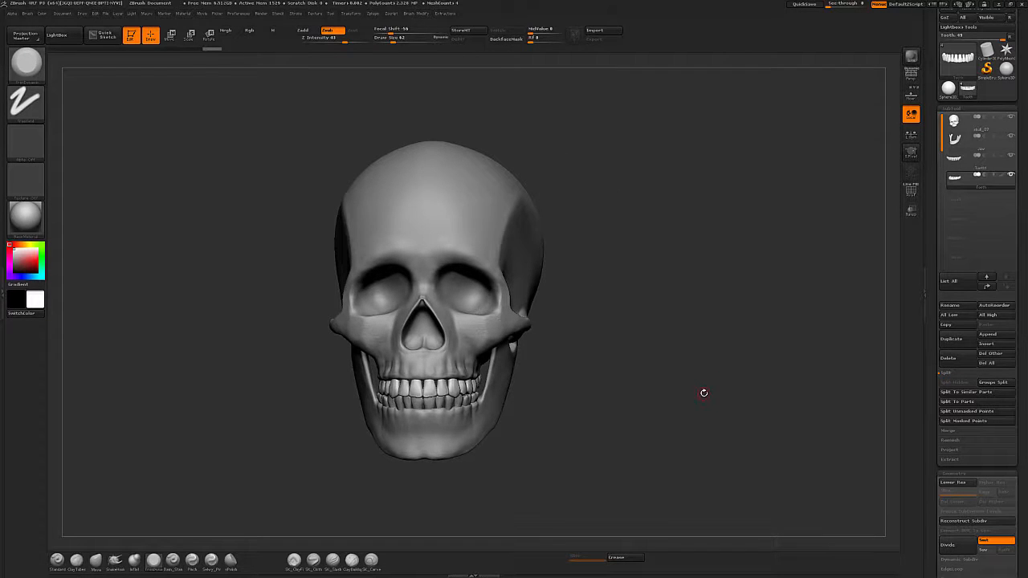
# Rename the lower teeth subtool as Low teeth.
pyautogui.click(949, 305)
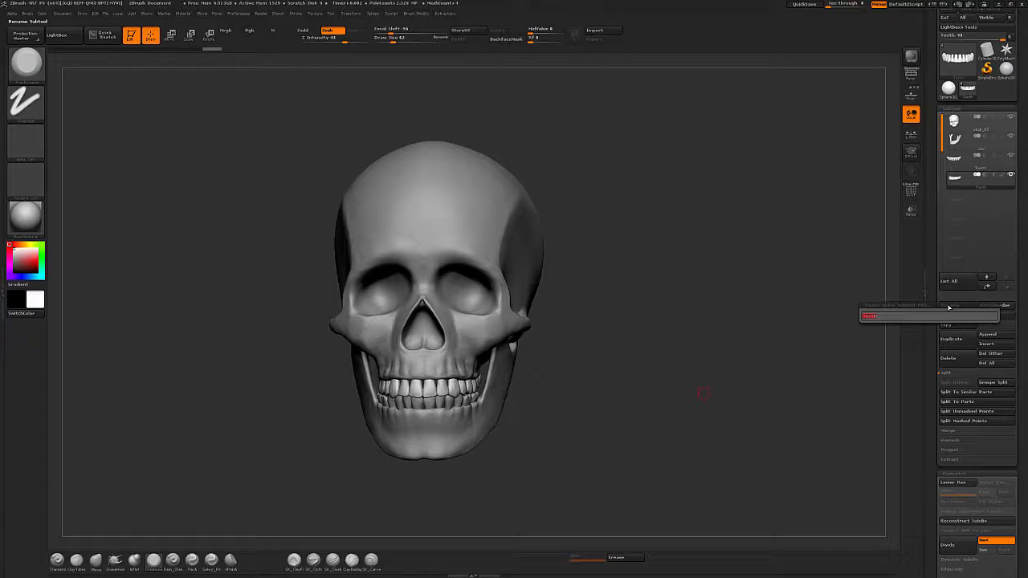
pyautogui.click(1005, 164)
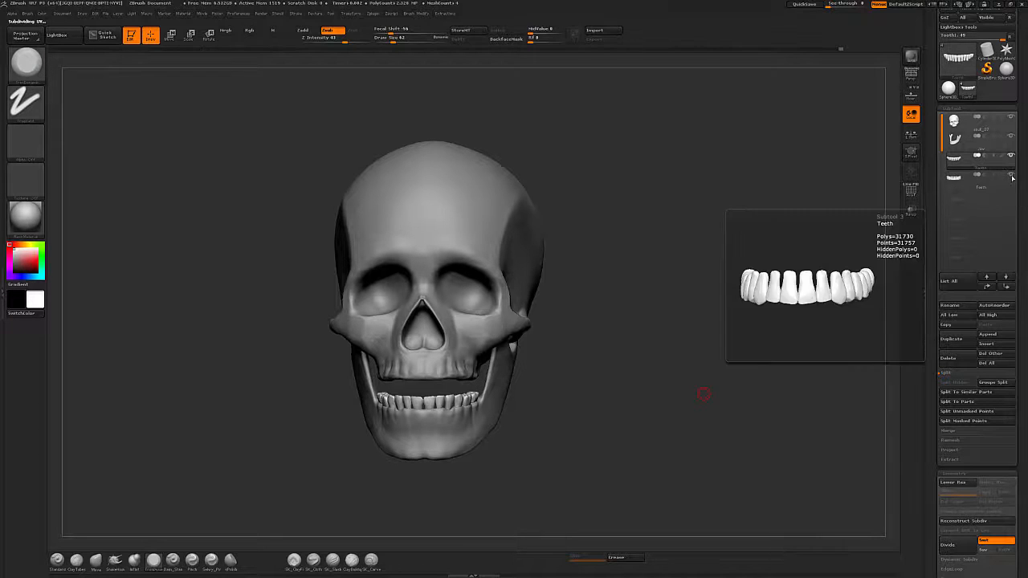
pyautogui.click(1007, 190)
pyautogui.click(994, 285)
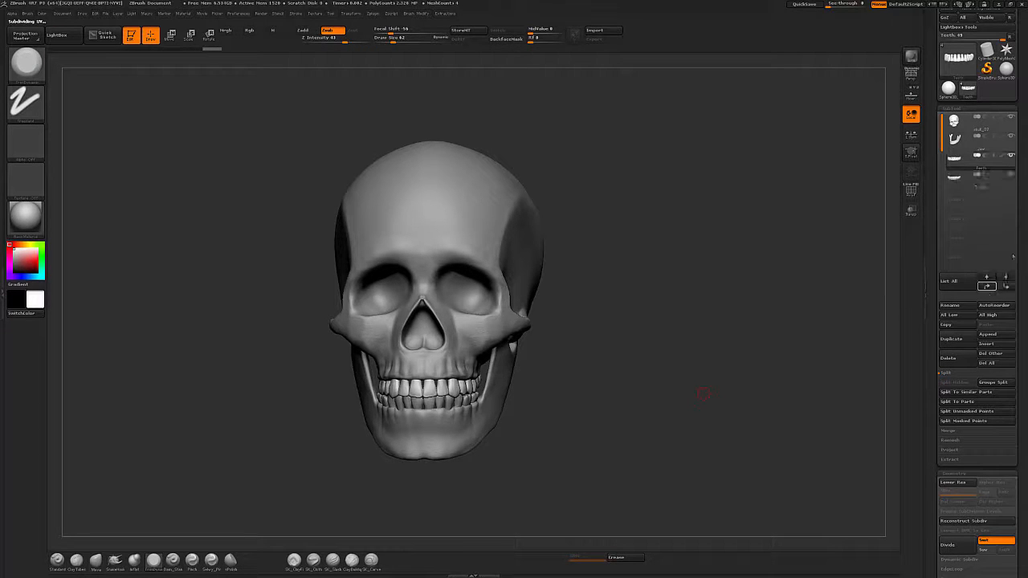
pyautogui.click(954, 306)
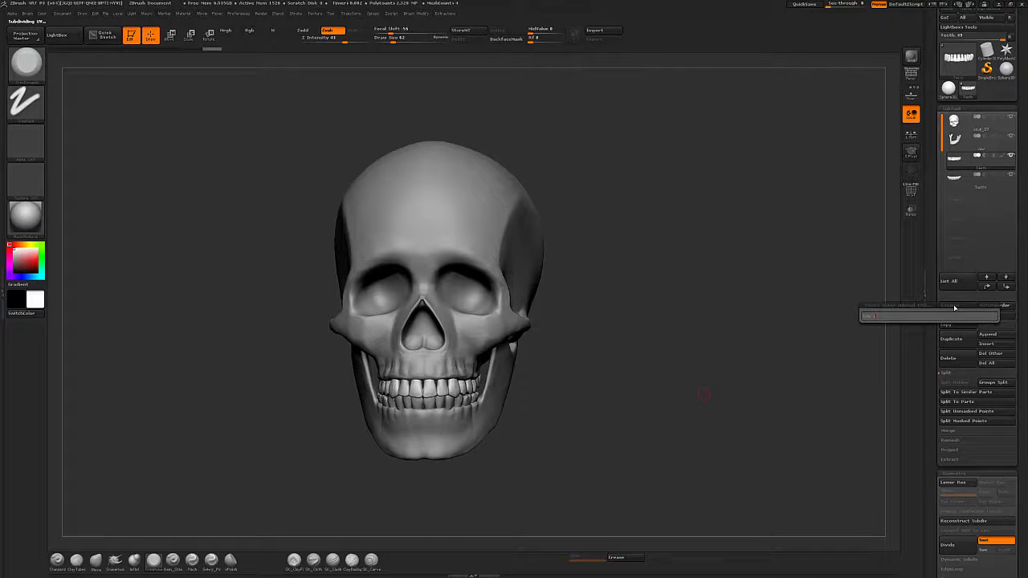
pyautogui.press('Return')
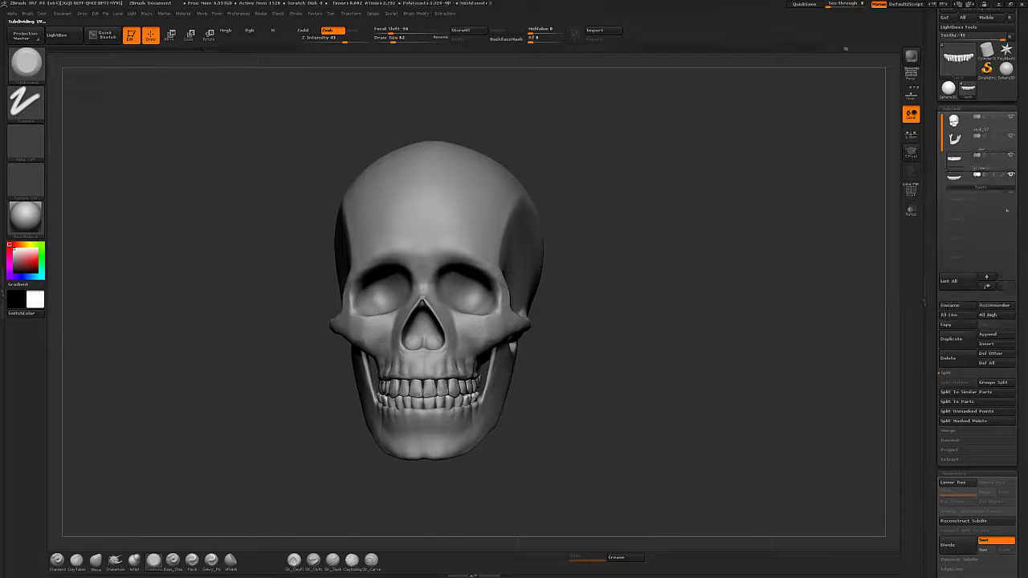
pyautogui.click(955, 306)
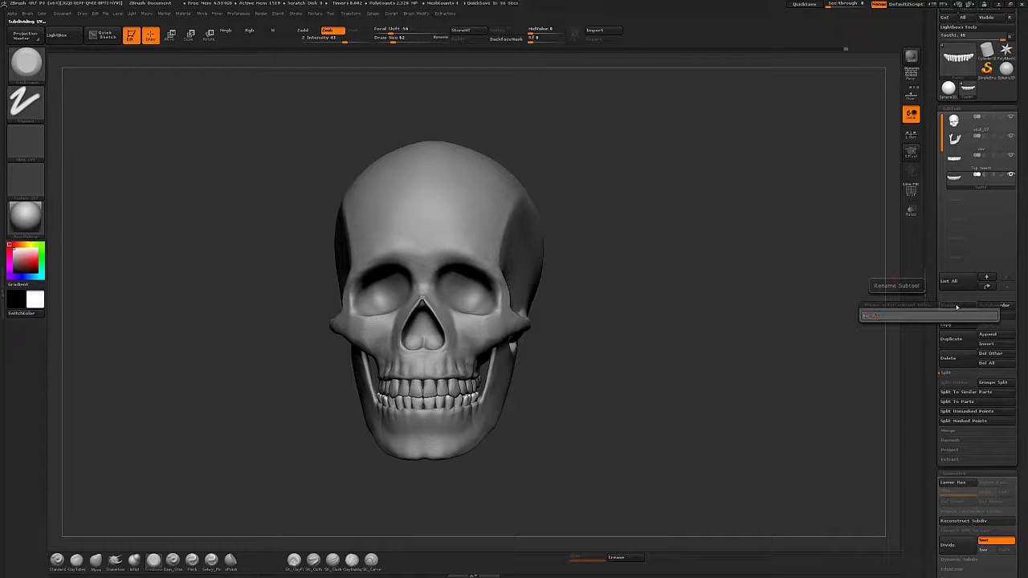
pyautogui.write('Low teeth')
pyautogui.press('Return')
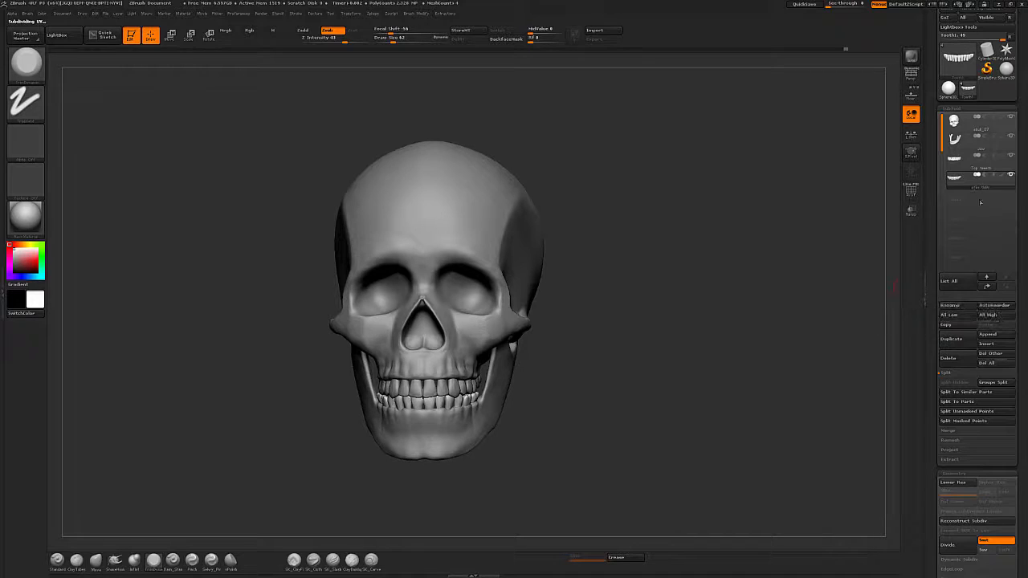
# Select the upper teeth subtool and rename it Top teeth.
pyautogui.click(986, 167)
pyautogui.click(956, 305)
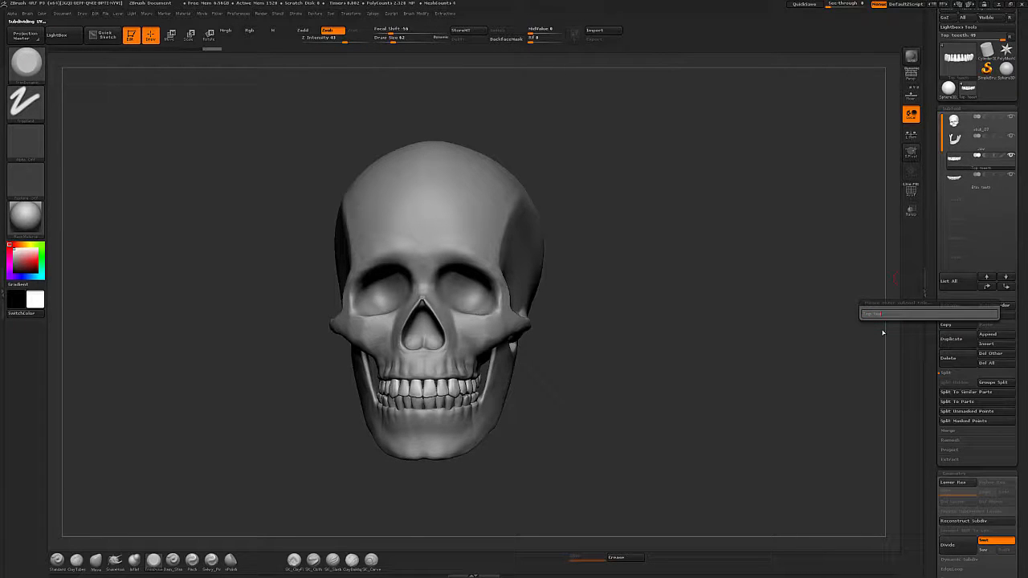
pyautogui.write('Top teeth')
pyautogui.press('Return')
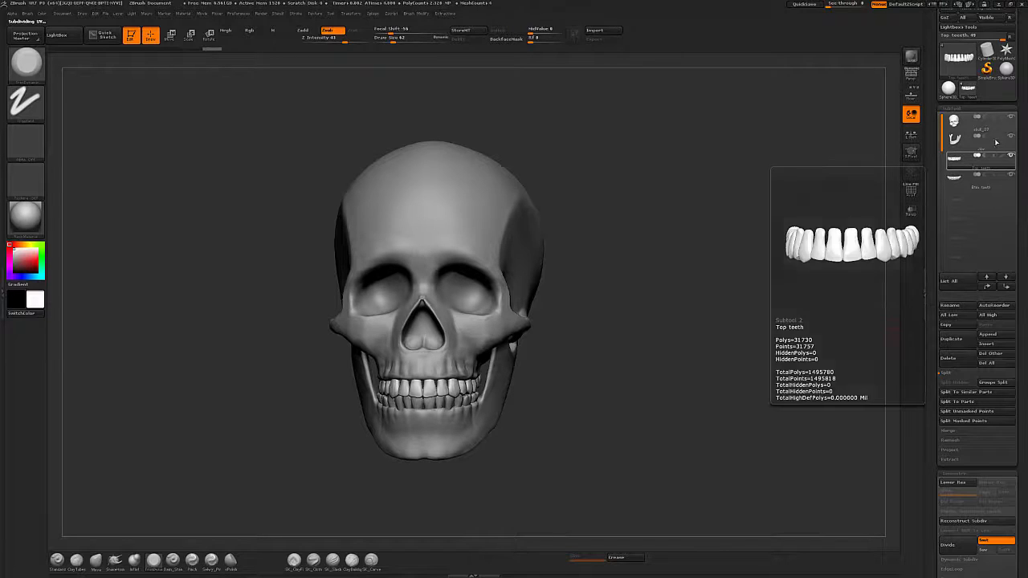
# Select the skull subtool and save the tool to disk.
pyautogui.click(998, 131)
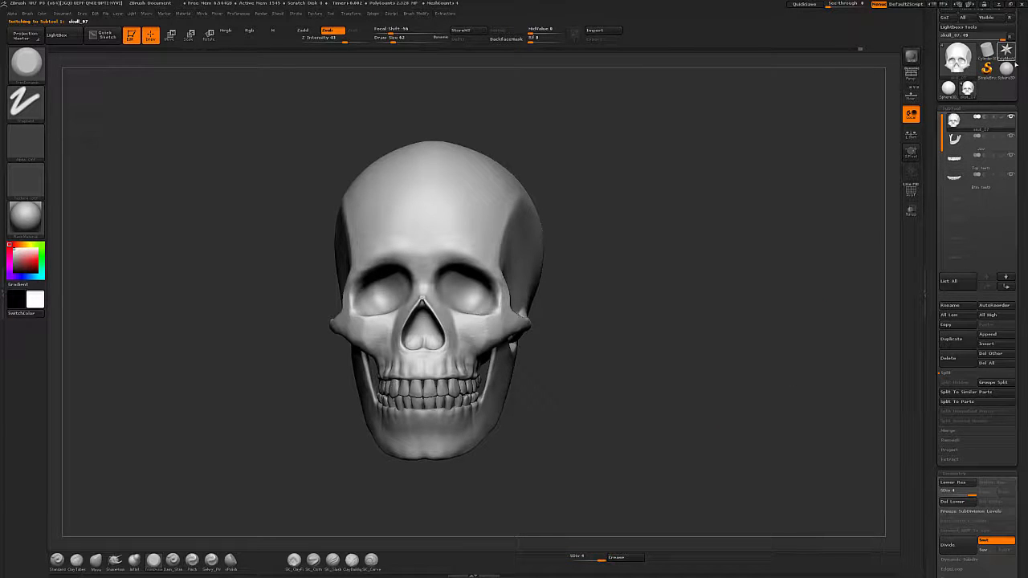
pyautogui.moveTo(1019, 67); pyautogui.dragTo(1017, 117)
pyautogui.click(989, 27)
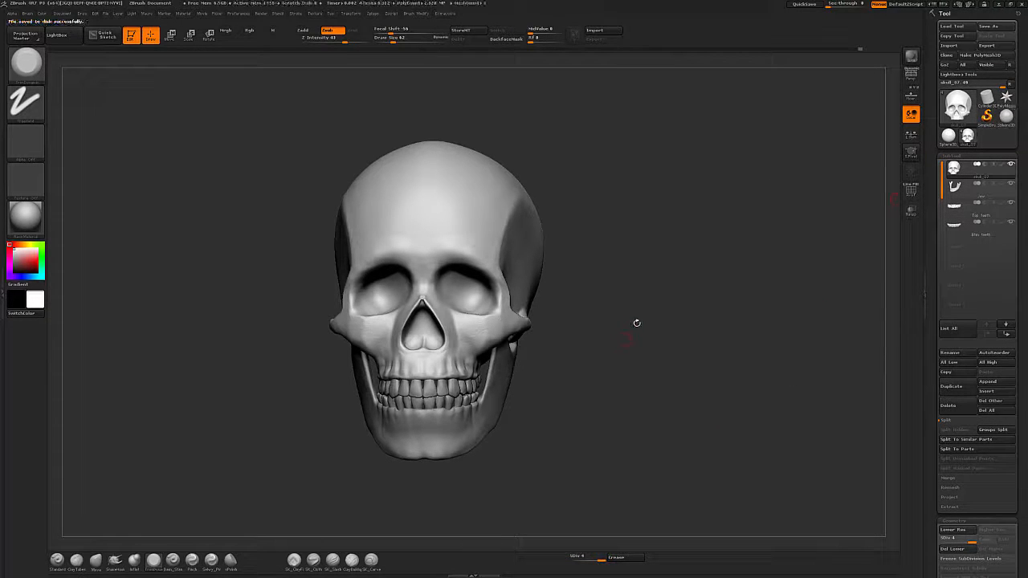
pyautogui.moveTo(632, 397); pyautogui.dragTo(732, 375)
pyautogui.moveTo(726, 415); pyautogui.dragTo(744, 381)
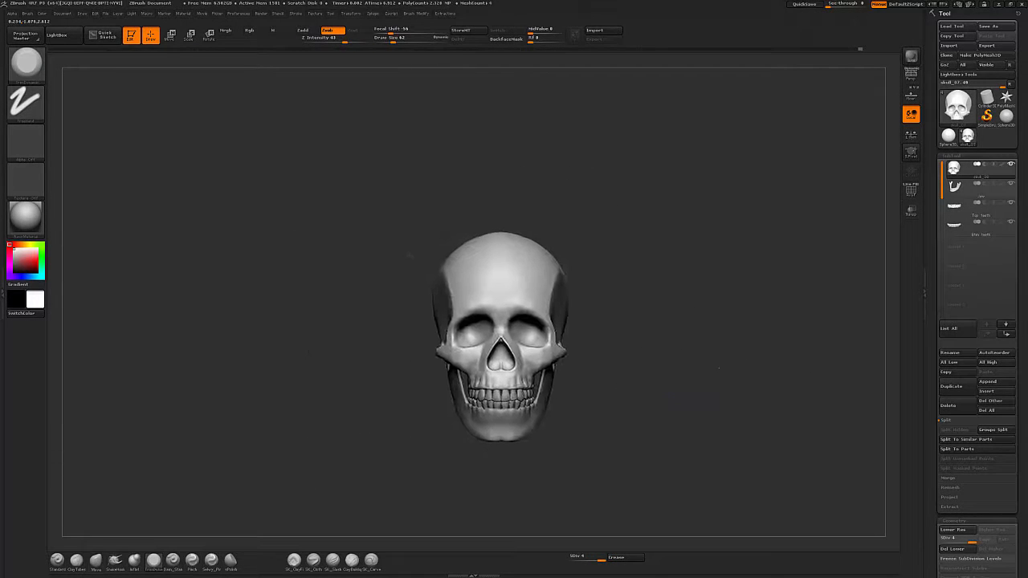